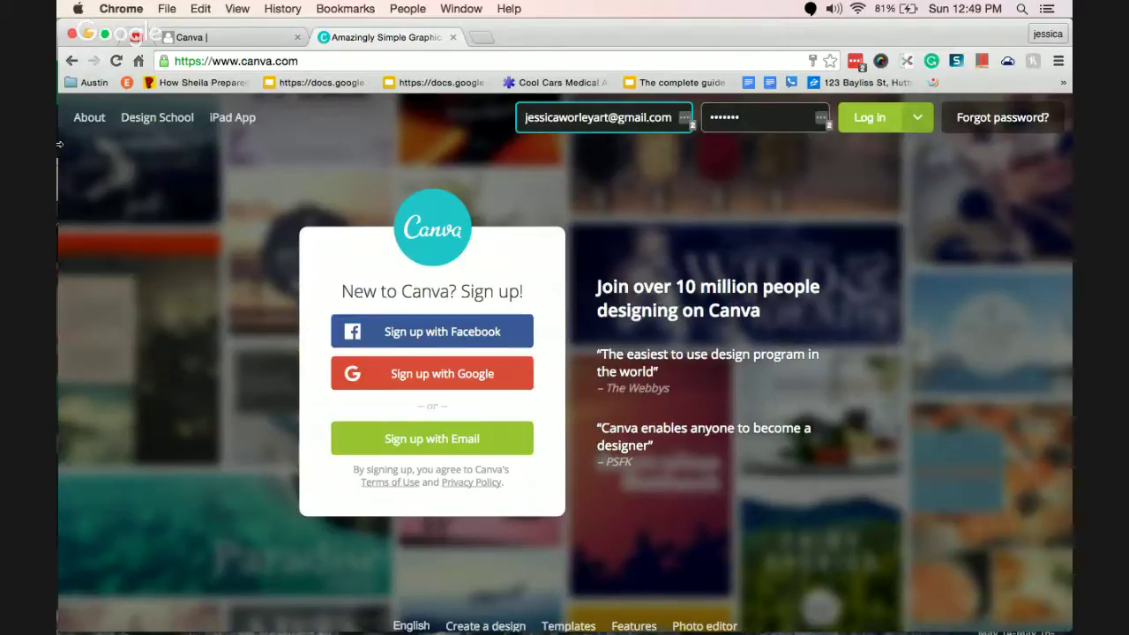
Return to the EdTech Badges Canva course tab and scroll to its lessons list.
{"action": "left_click", "coordinate": [224, 42]}
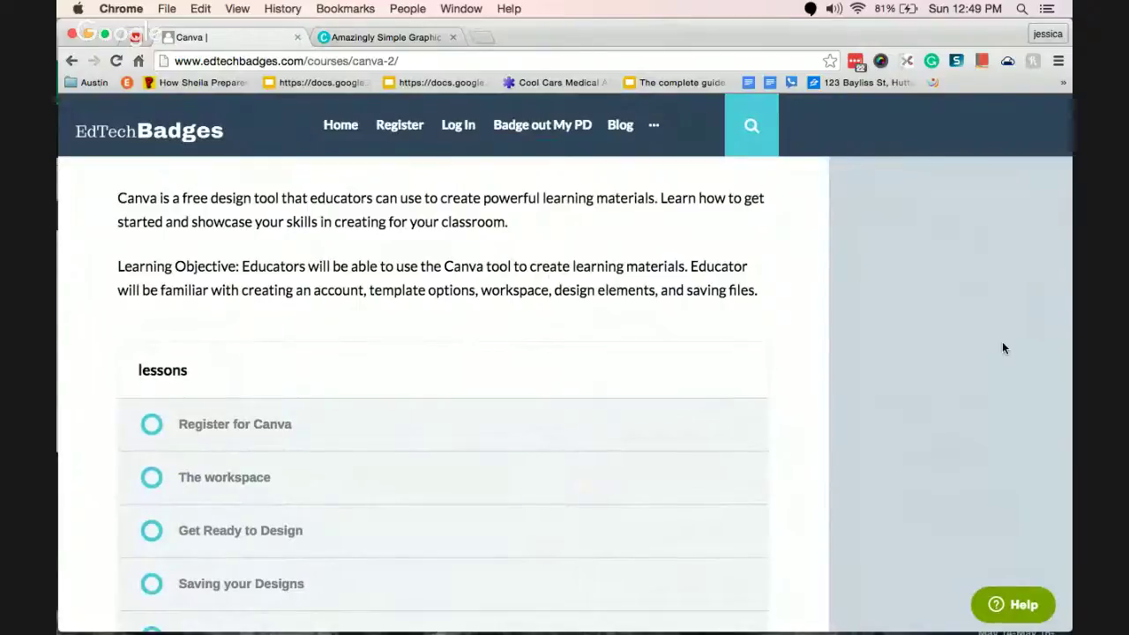
{"action": "scroll", "coordinate": [1002, 348], "scroll_direction": "up", "scroll_amount": 5}
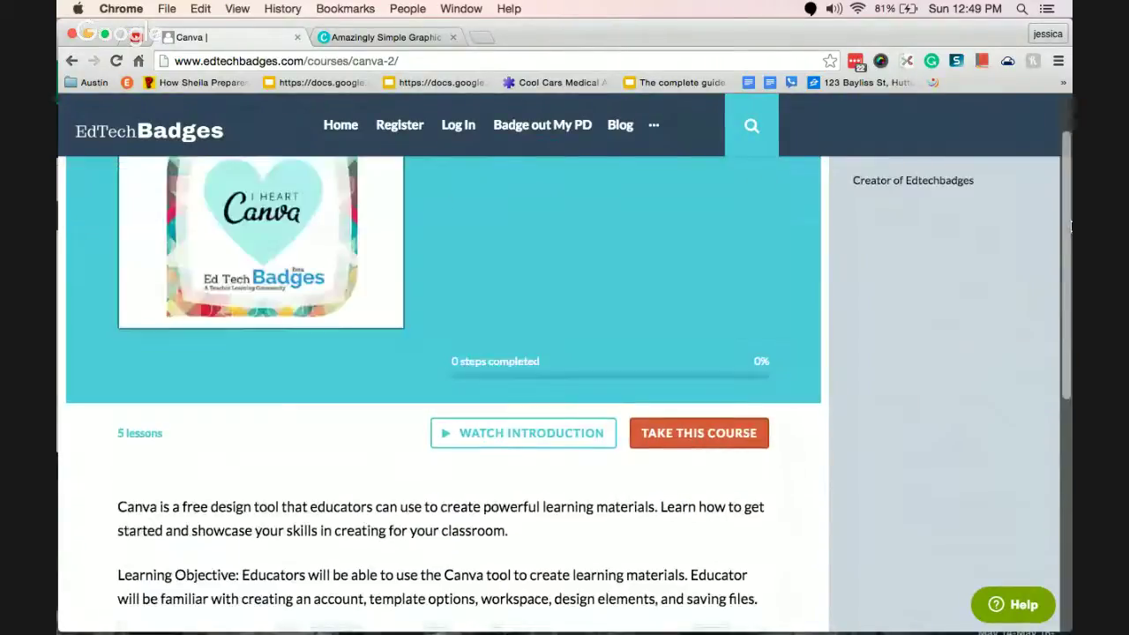
{"action": "scroll", "coordinate": [1070, 226], "scroll_direction": "up", "scroll_amount": 2}
{"action": "scroll", "coordinate": [1064, 262], "scroll_direction": "down", "scroll_amount": 3}
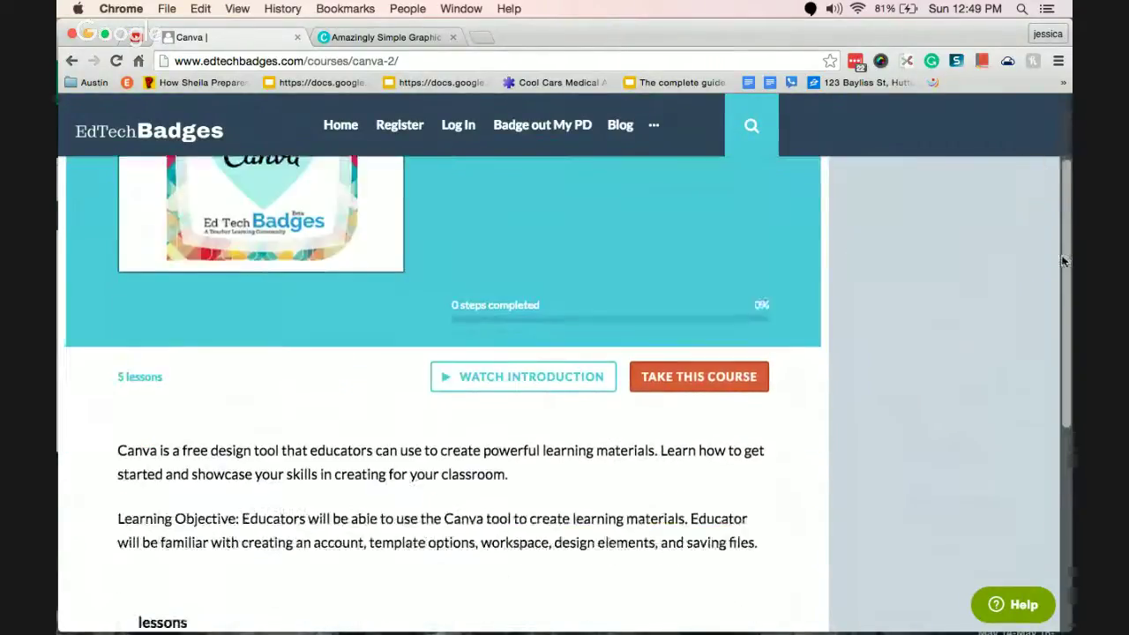
{"action": "left_click_drag", "start_coordinate": [1064, 261], "coordinate": [1064, 357]}
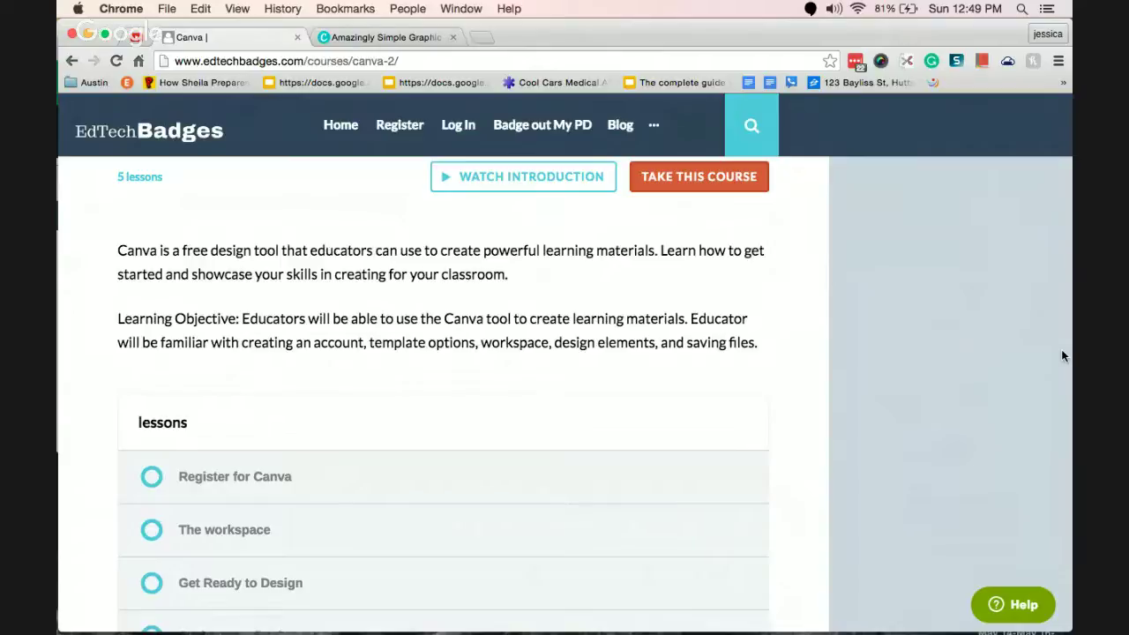
{"action": "left_click_drag", "start_coordinate": [1063, 356], "coordinate": [1063, 371]}
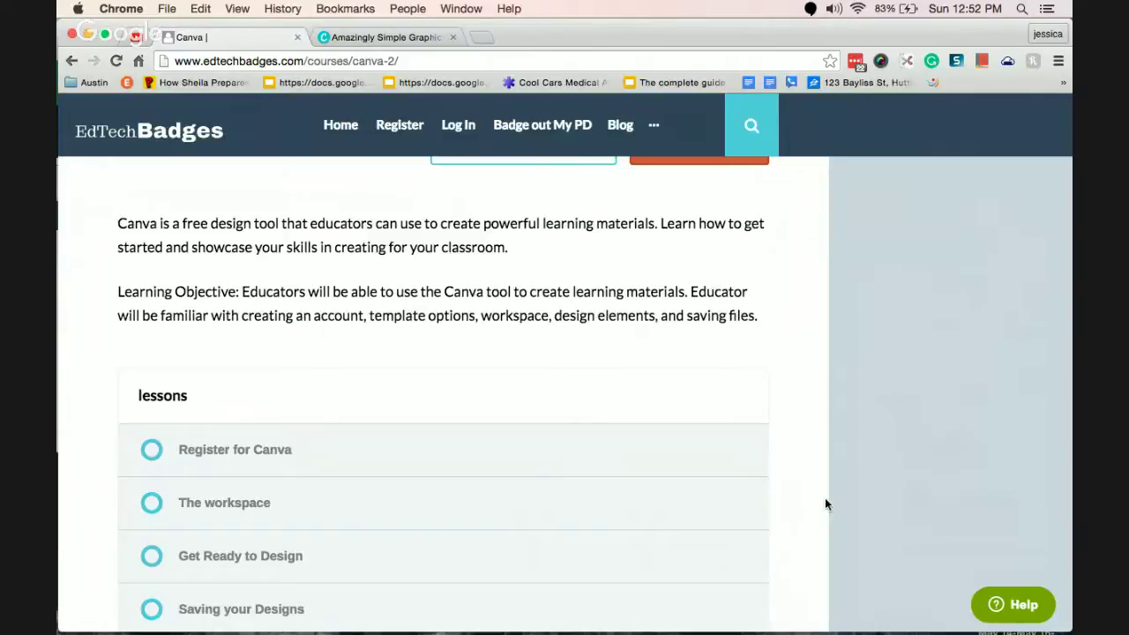
Switch to the 'Amazingly Simple Graphic' Canva tab and reload it to get the sign-up page.
{"action": "left_click", "coordinate": [388, 37]}
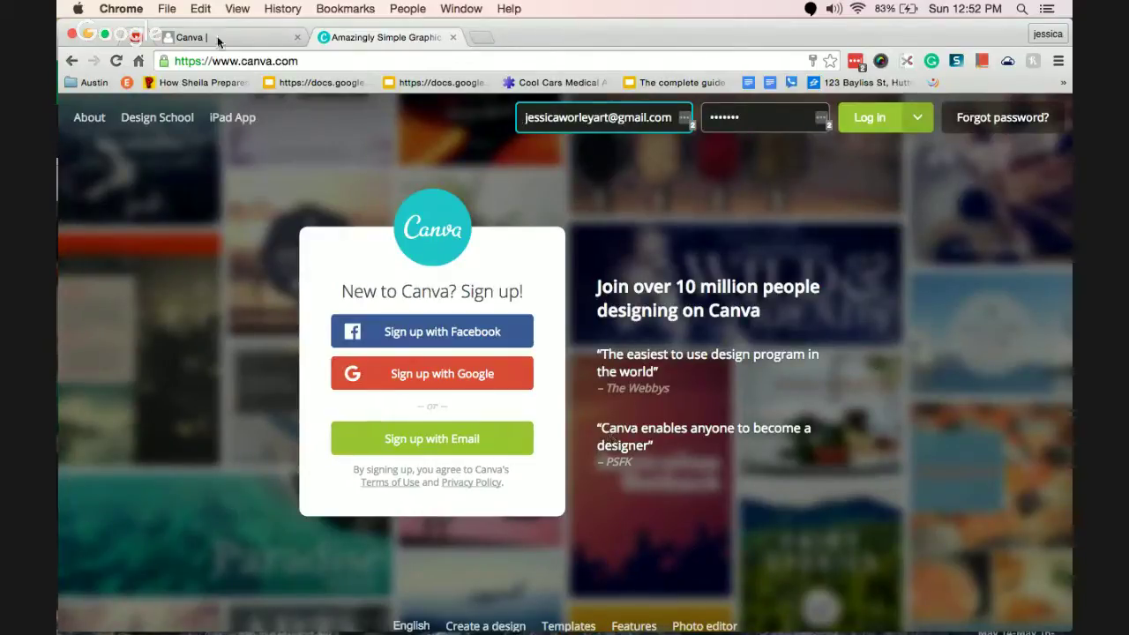
{"action": "left_click", "coordinate": [115, 61]}
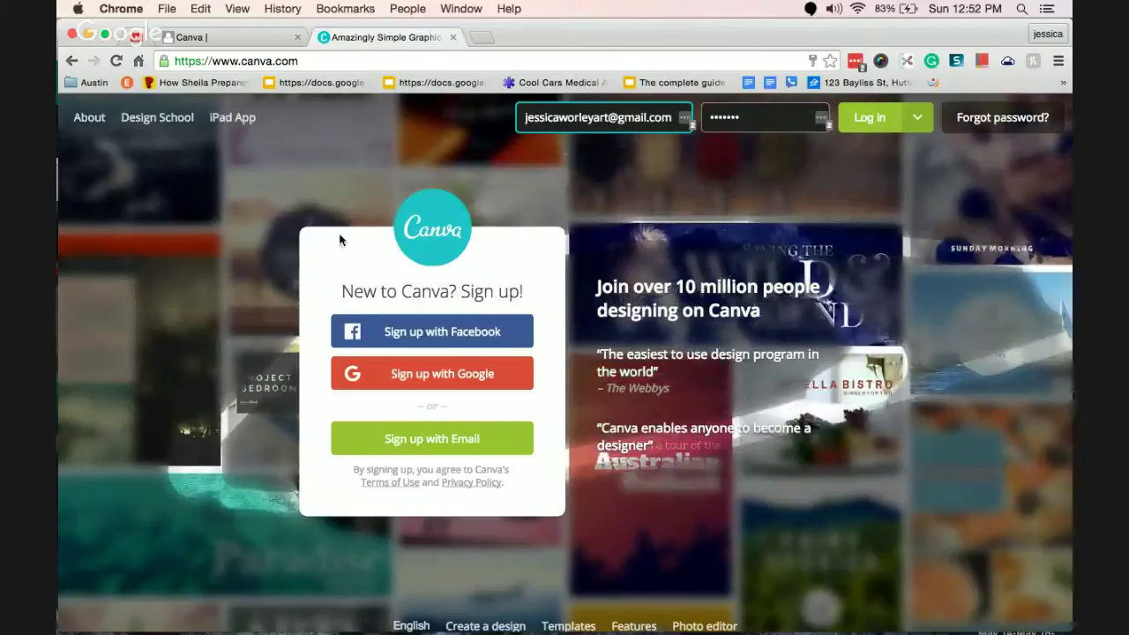
{"action": "mouse_move", "coordinate": [569, 626]}
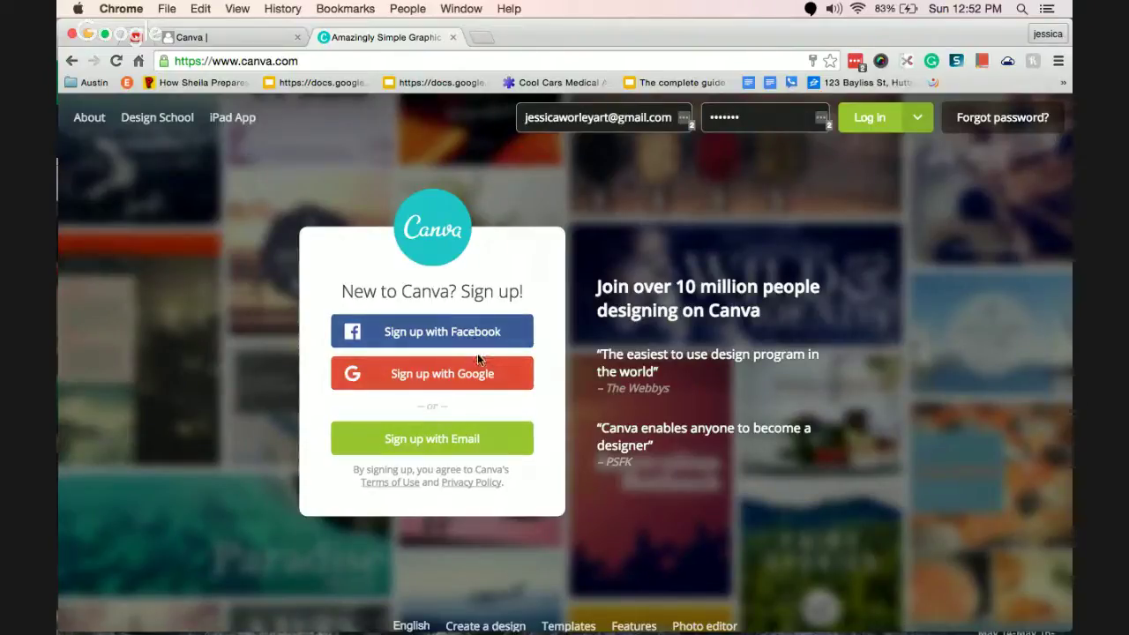
Start email sign-up and fill in the full name, email address and confirmation email.
{"action": "left_click", "coordinate": [453, 437]}
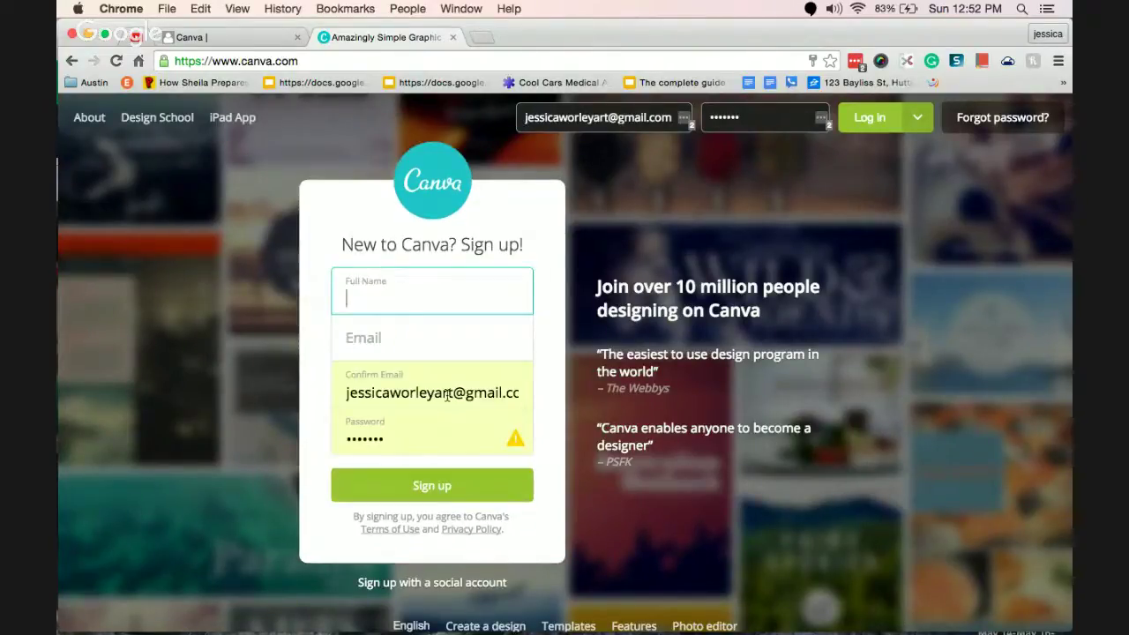
{"action": "triple_click", "coordinate": [448, 396]}
{"action": "key", "text": "BackSpace"}
{"action": "left_click", "coordinate": [416, 293]}
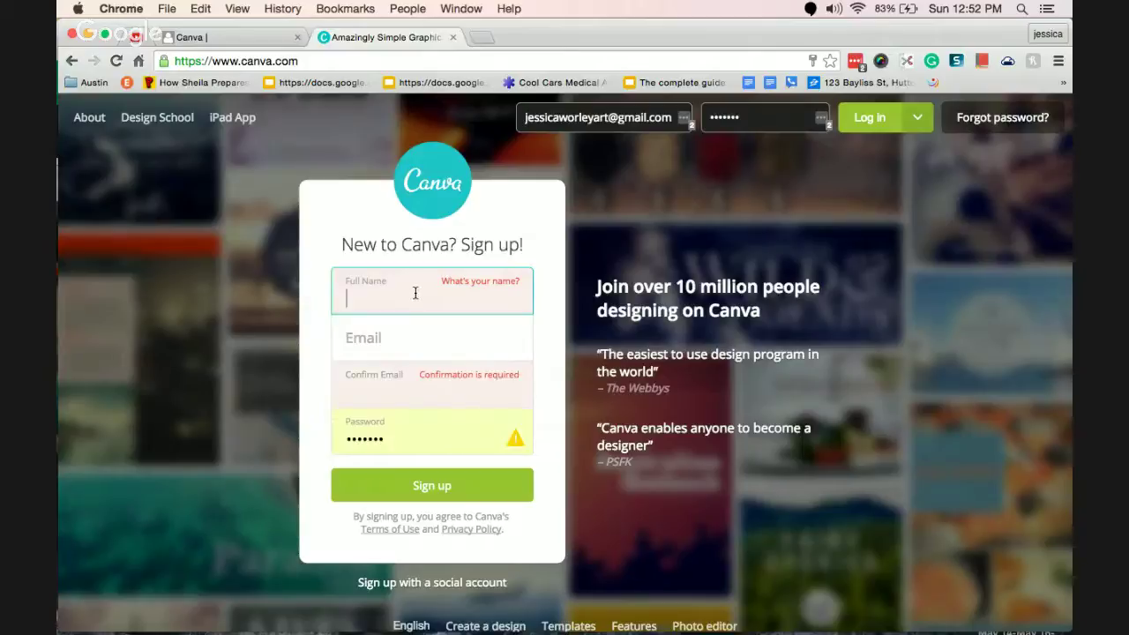
{"action": "type", "text": "adge"}
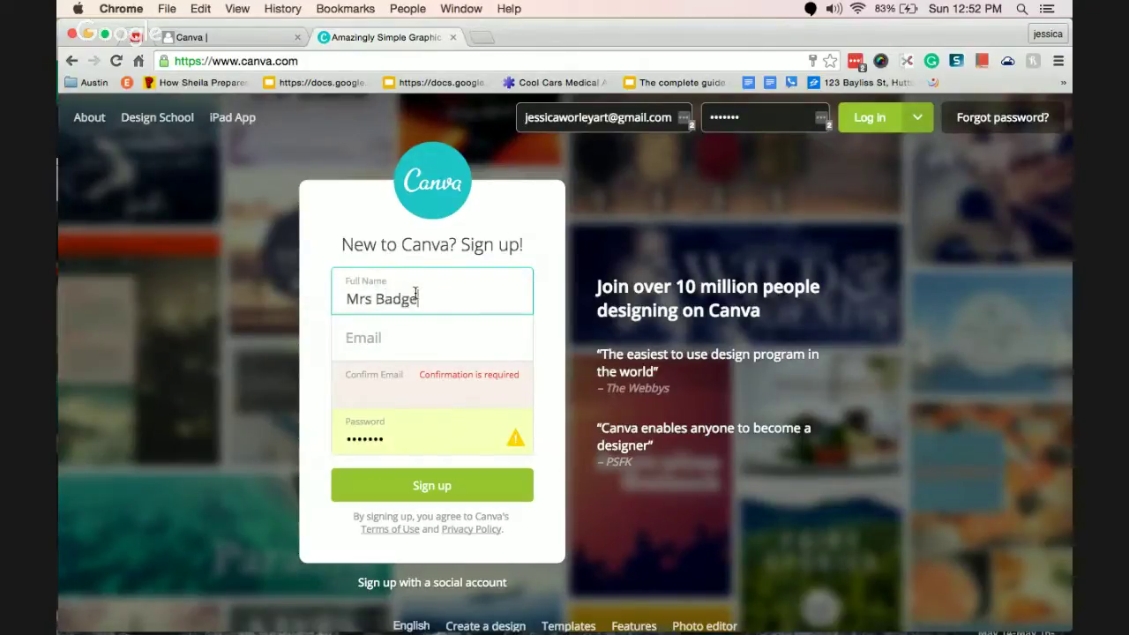
{"action": "key", "text": "Tab"}
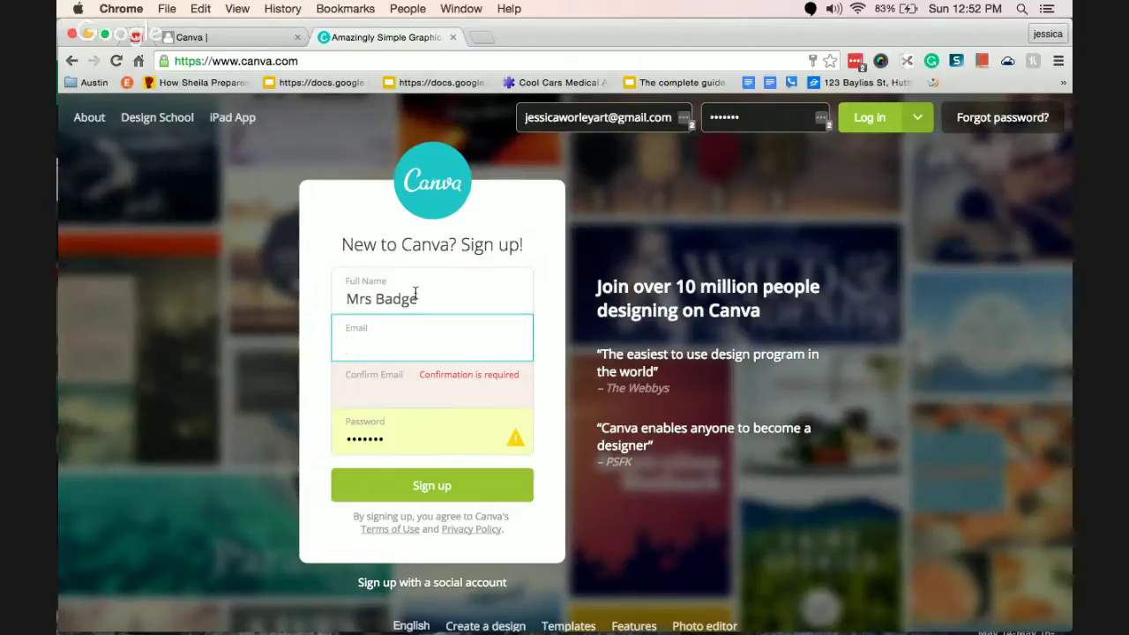
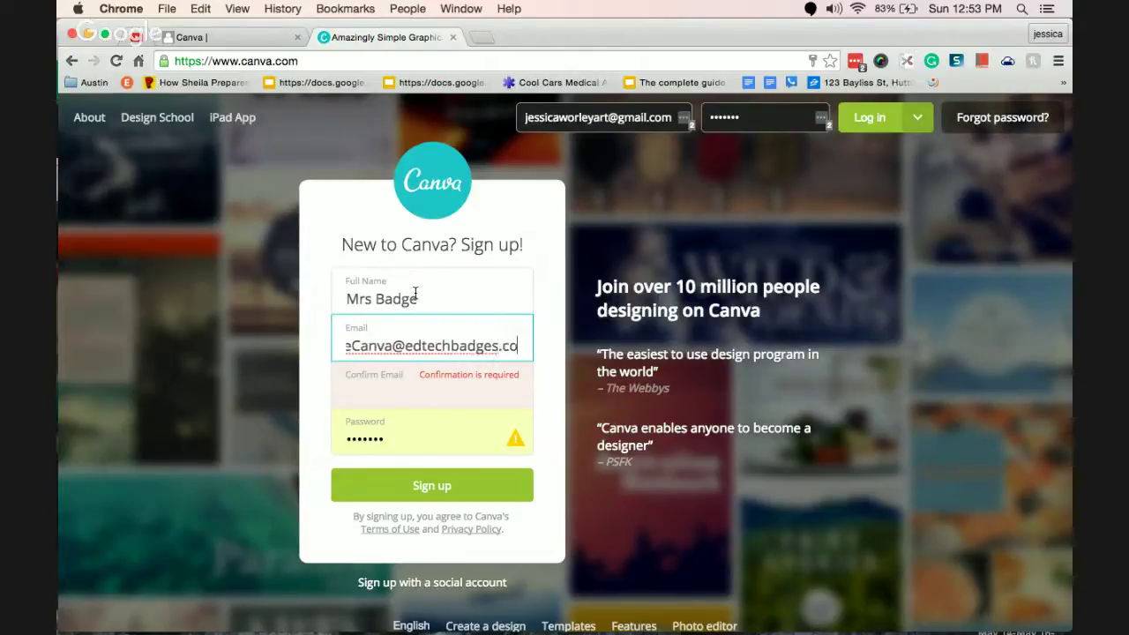
{"action": "key", "text": "Tab"}
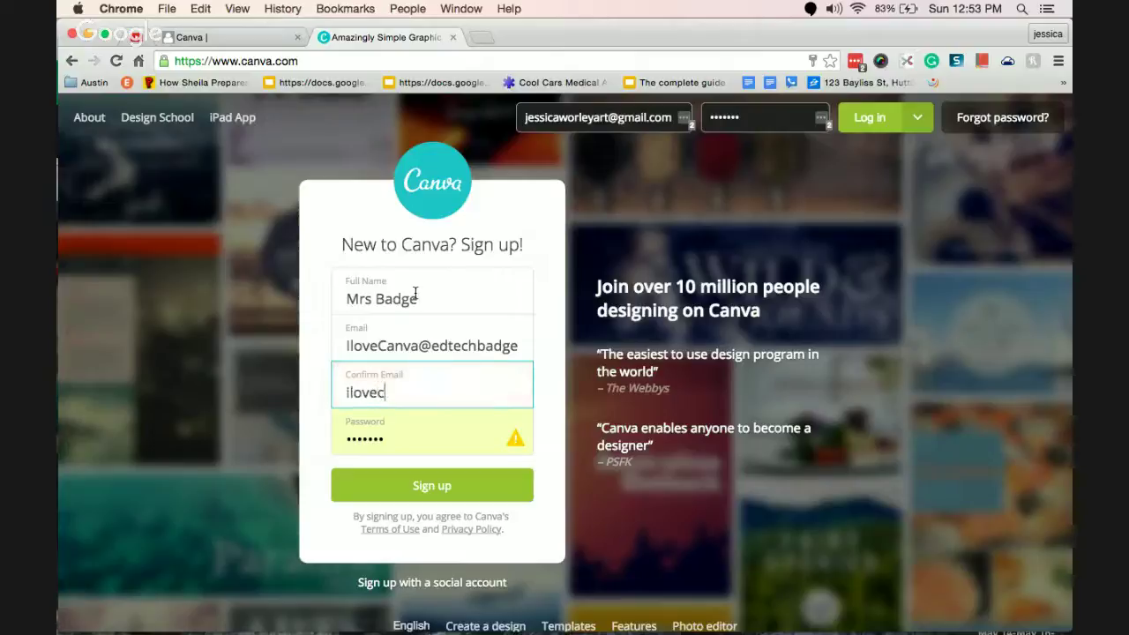
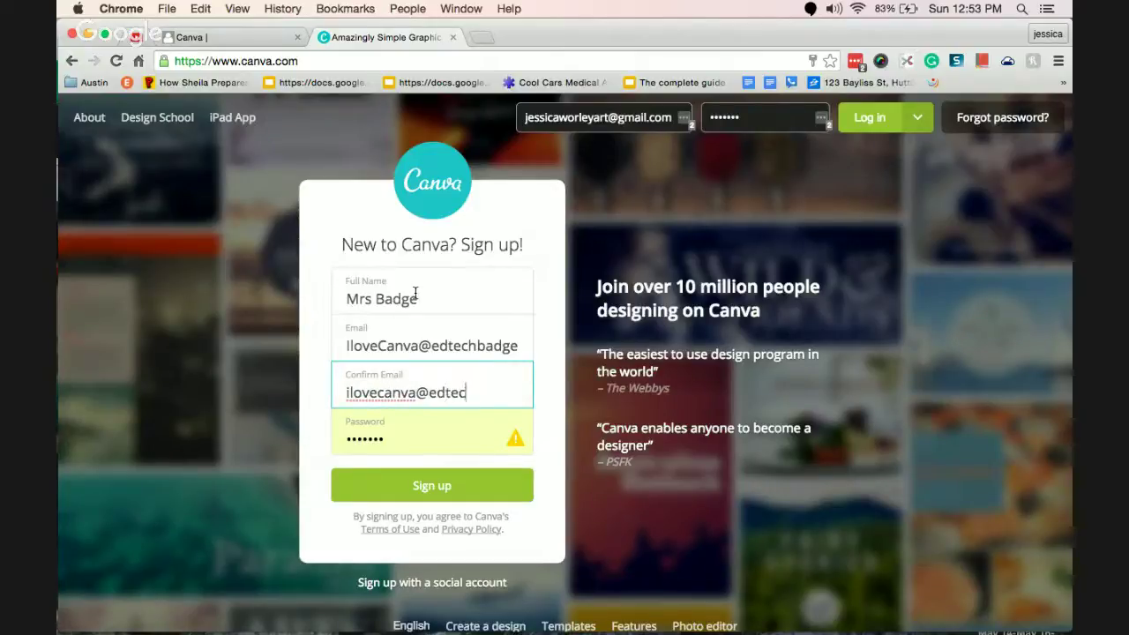
Enter a password, submit the sign-up form and dismiss the password-saving prompt.
{"action": "key", "text": "Tab"}
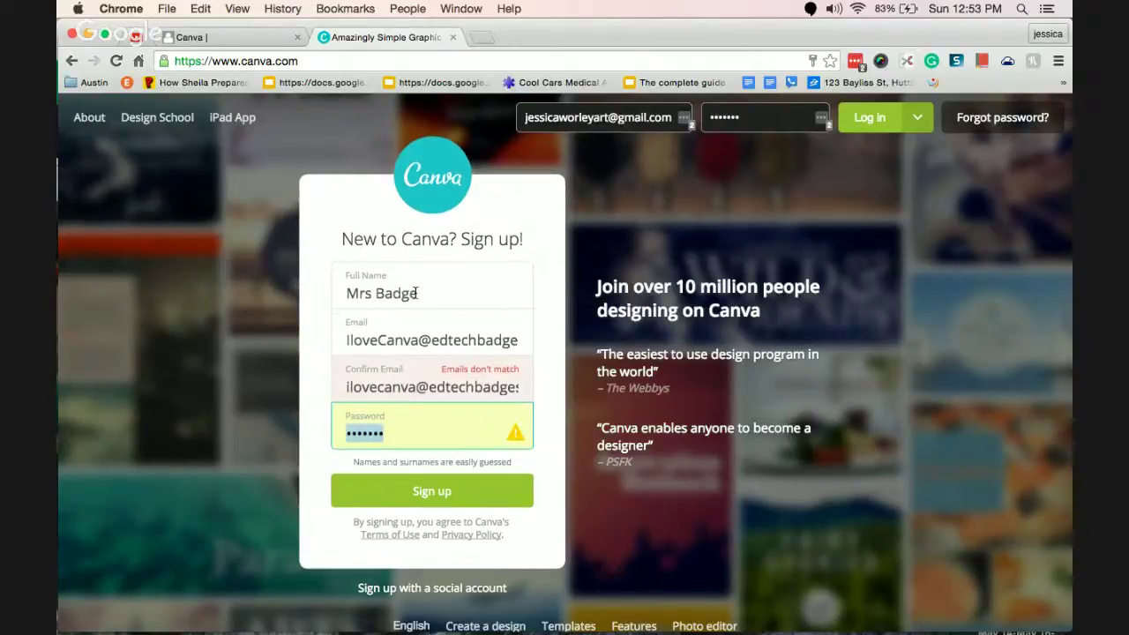
{"action": "key", "text": "BackSpace"}
{"action": "type", "text": "******"}
{"action": "key", "text": "BackSpace"}
{"action": "key", "text": "BackSpace"}
{"action": "key", "text": "BackSpace"}
{"action": "key", "text": "BackSpace"}
{"action": "key", "text": "BackSpace"}
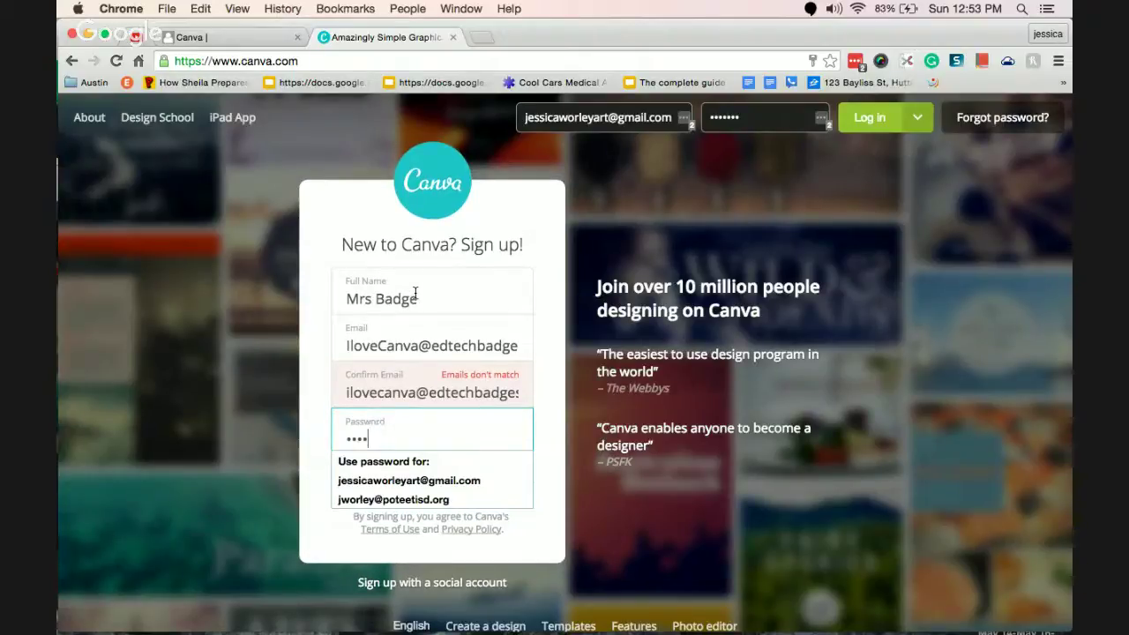
{"action": "type", "text": "******"}
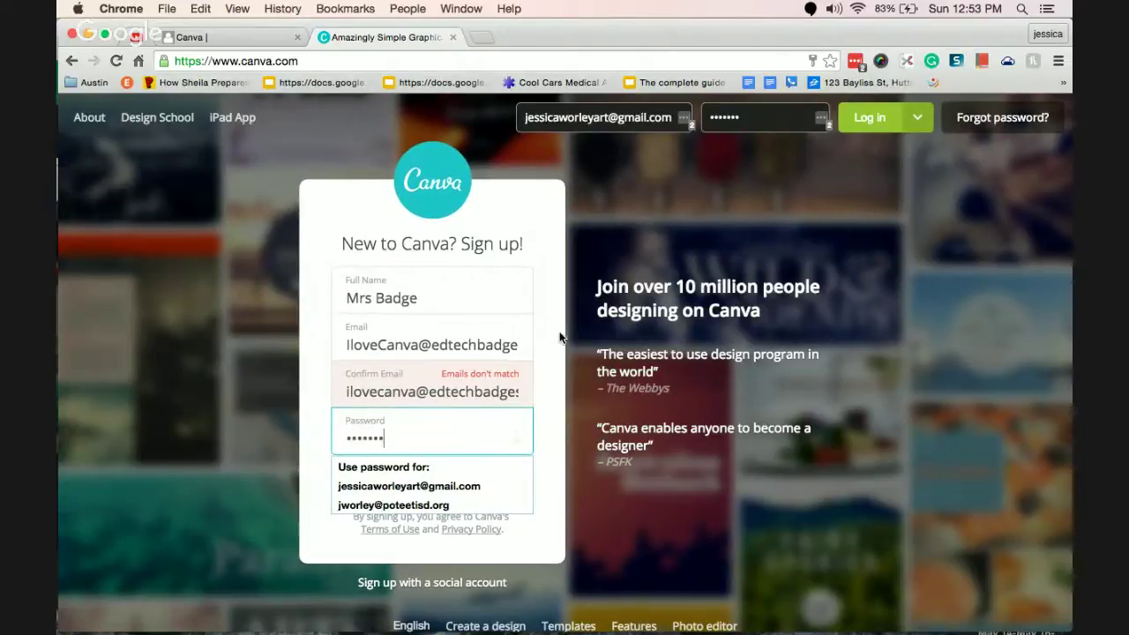
{"action": "left_click", "coordinate": [581, 492]}
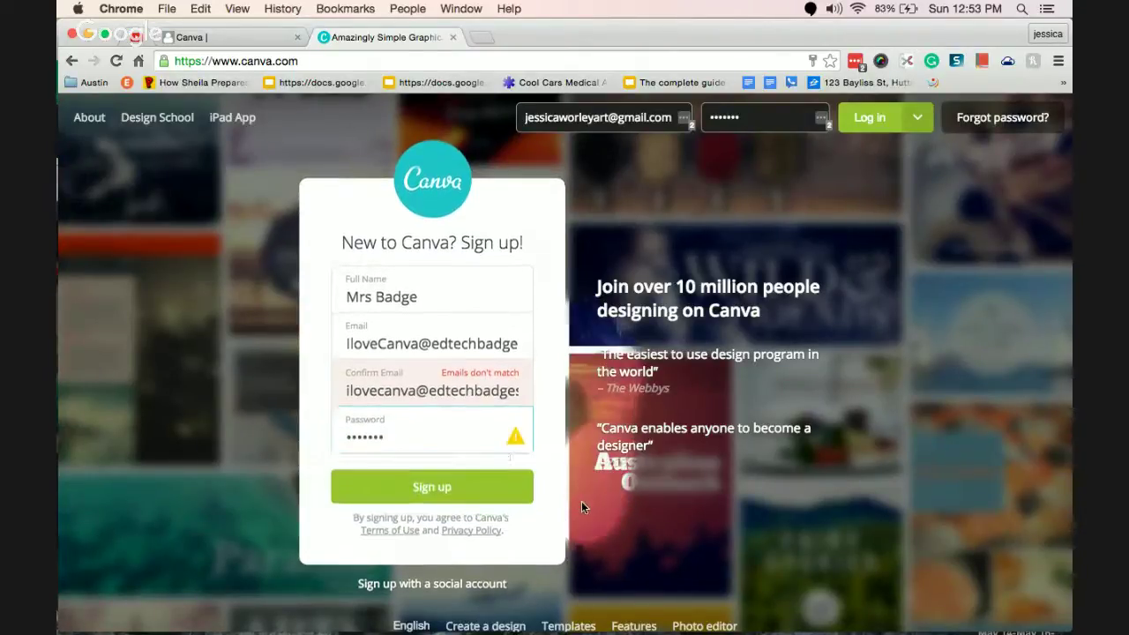
{"action": "left_click", "coordinate": [443, 492]}
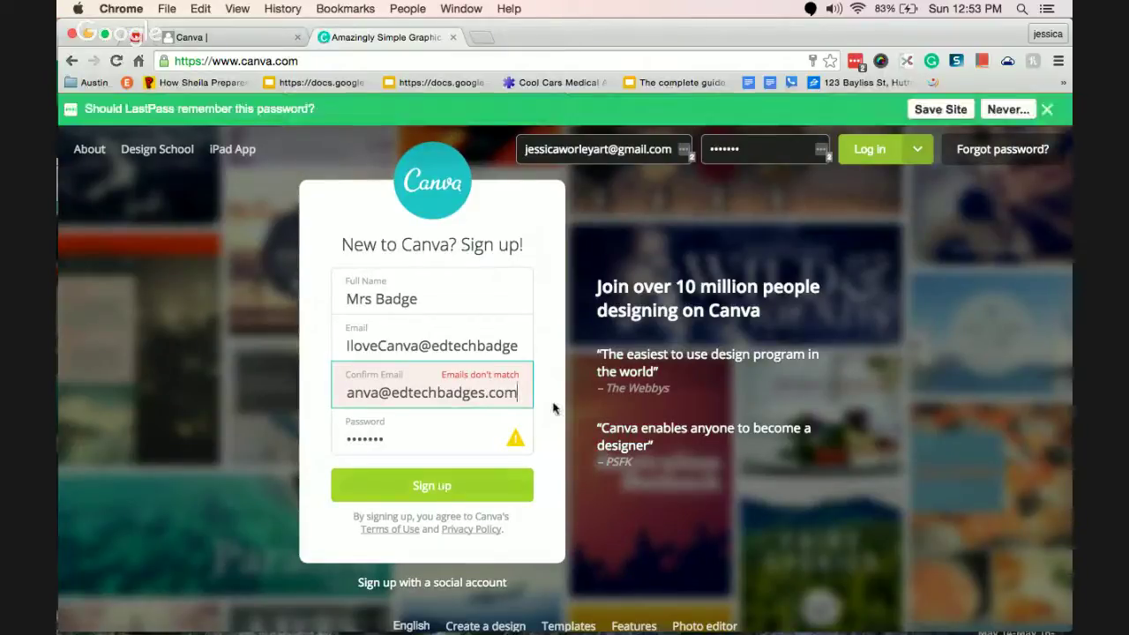
{"action": "left_click", "coordinate": [890, 247]}
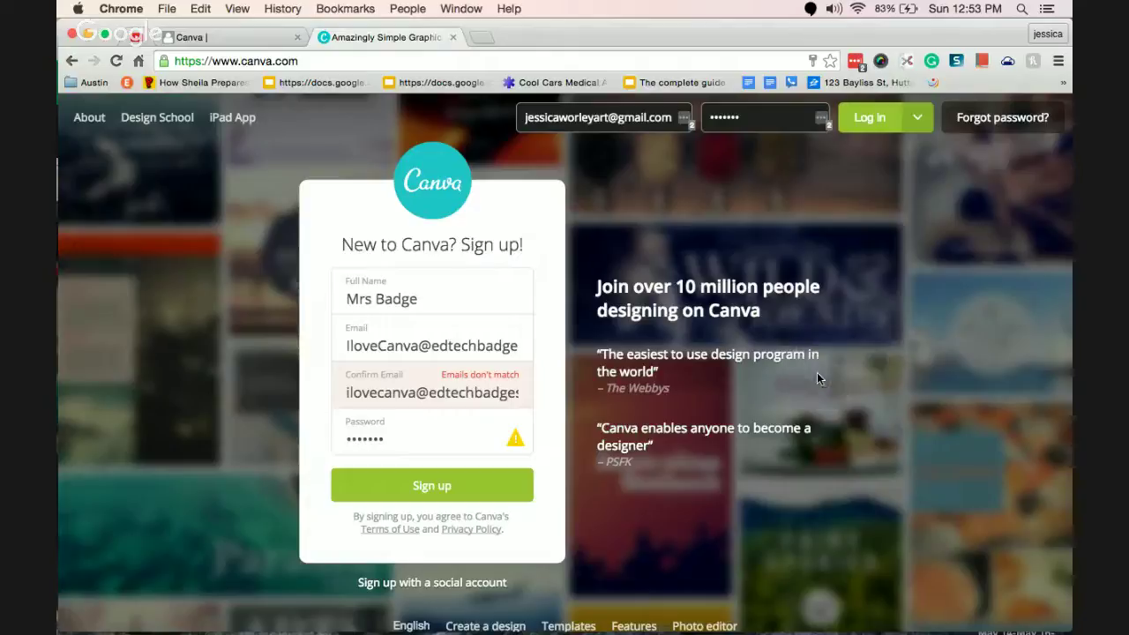
Paste the copied email into the confirmation field, re-enter the password and resubmit.
{"action": "triple_click", "coordinate": [448, 345]}
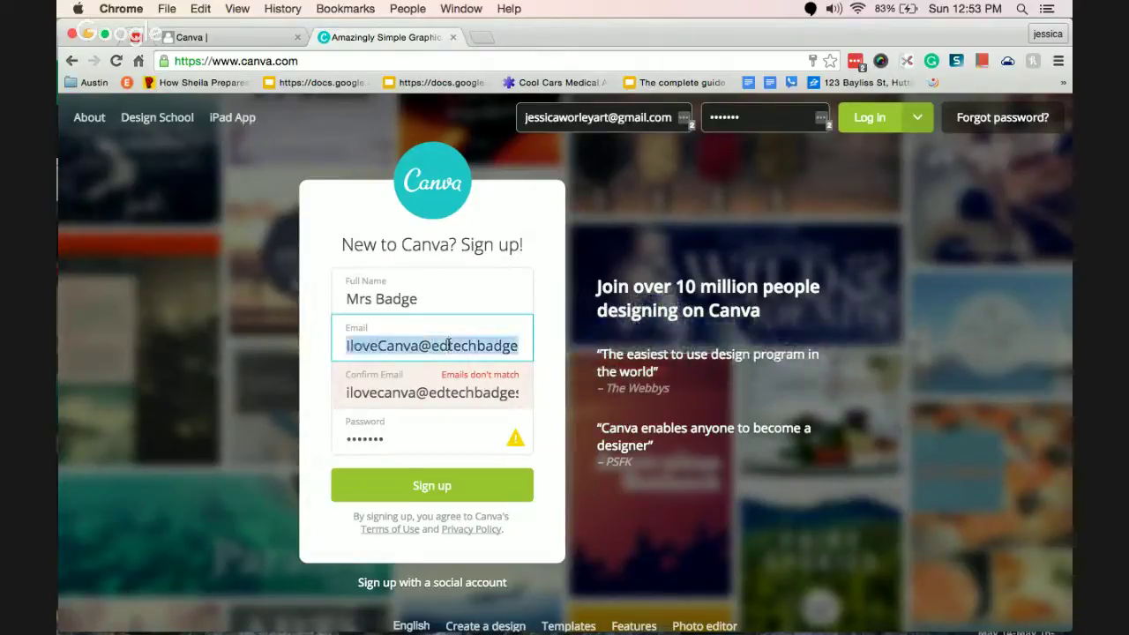
{"action": "key", "text": "ctrl+c"}
{"action": "triple_click", "coordinate": [430, 395]}
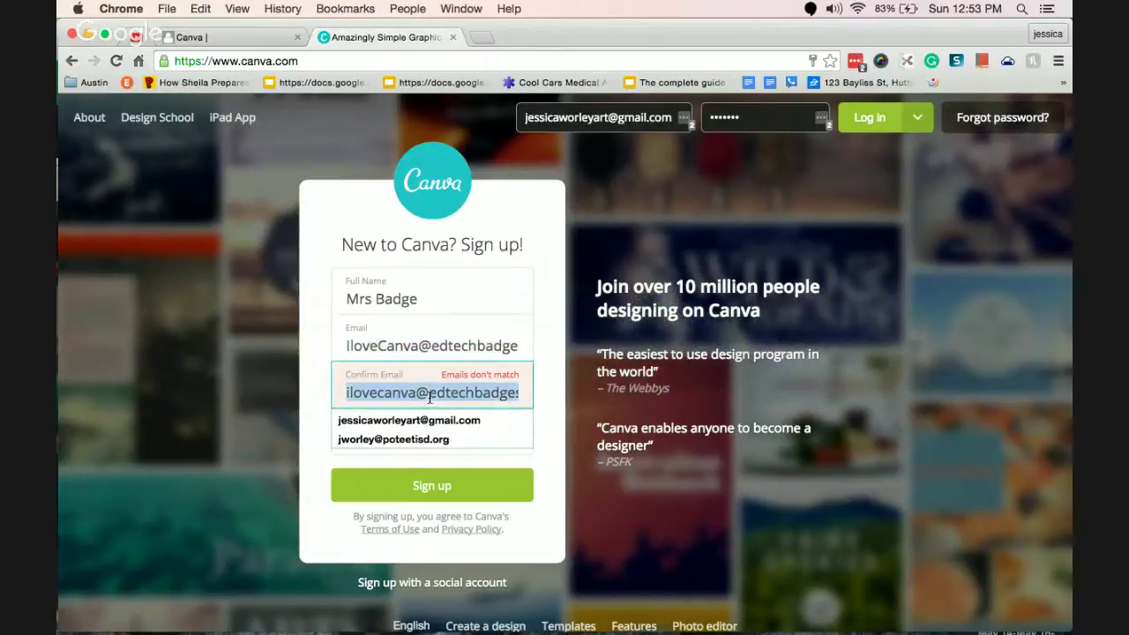
{"action": "key", "text": "ctrl+v"}
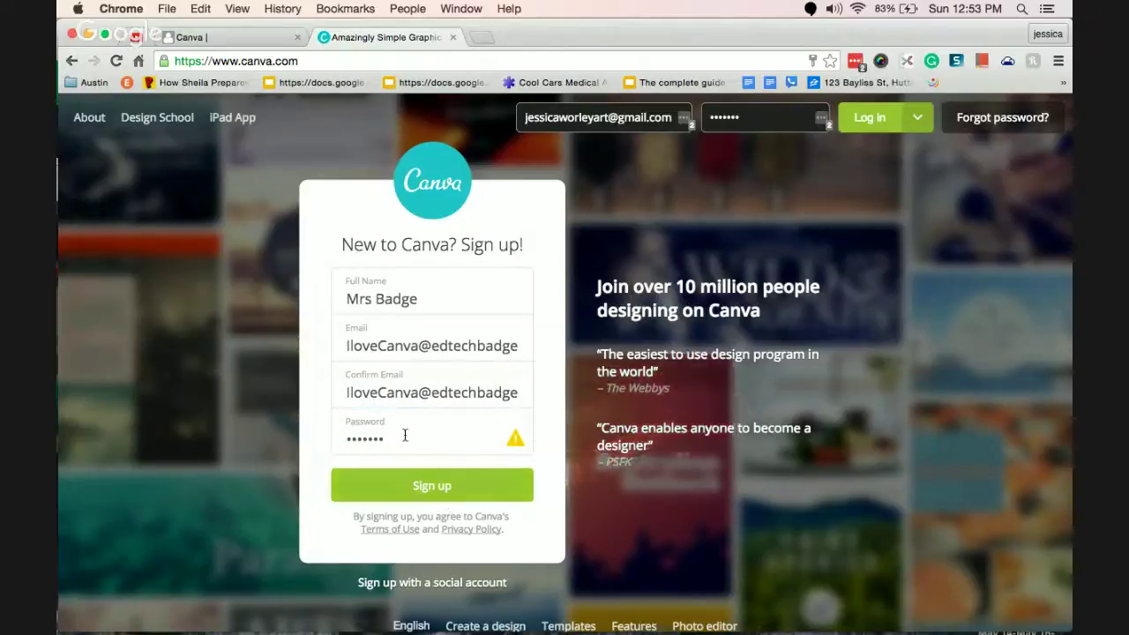
{"action": "triple_click", "coordinate": [405, 438]}
{"action": "key", "text": "BackSpace"}
{"action": "type", "text": "••••••"}
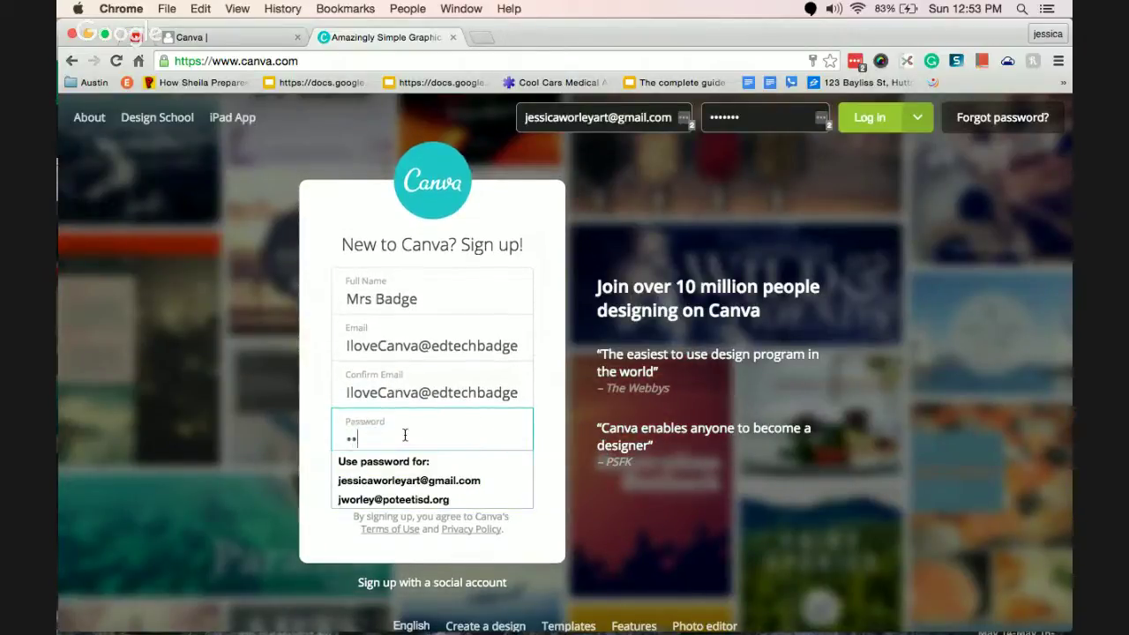
{"action": "type", "text": "•••"}
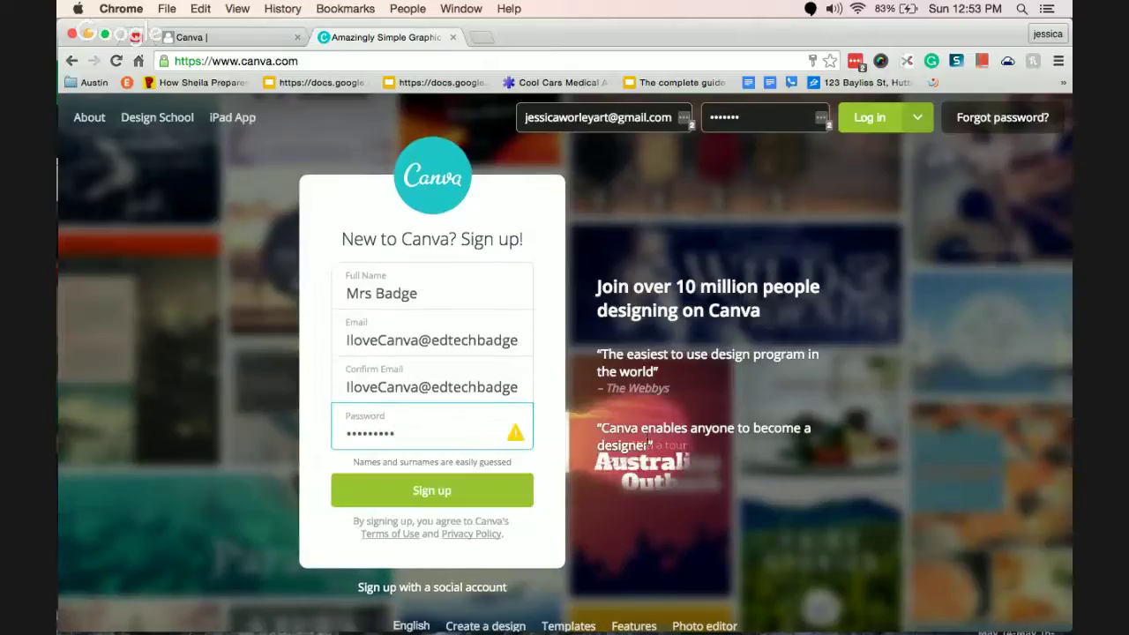
{"action": "left_click", "coordinate": [453, 486]}
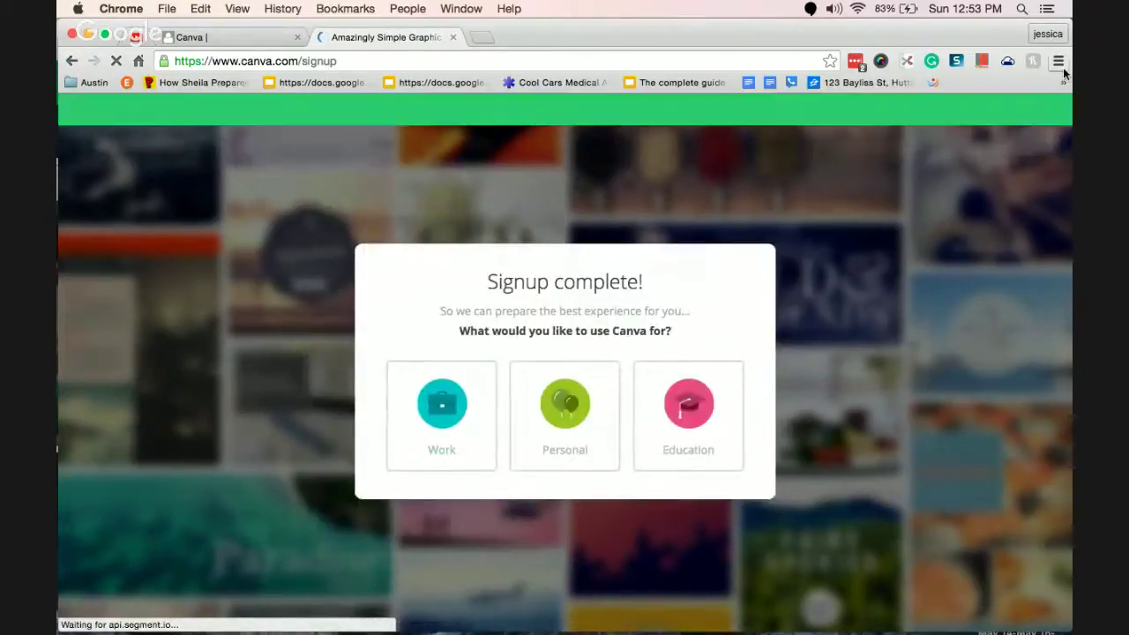
Pick Education as Canva's intended use to open the Beginner's Challenge design.
{"action": "left_click", "coordinate": [1047, 109]}
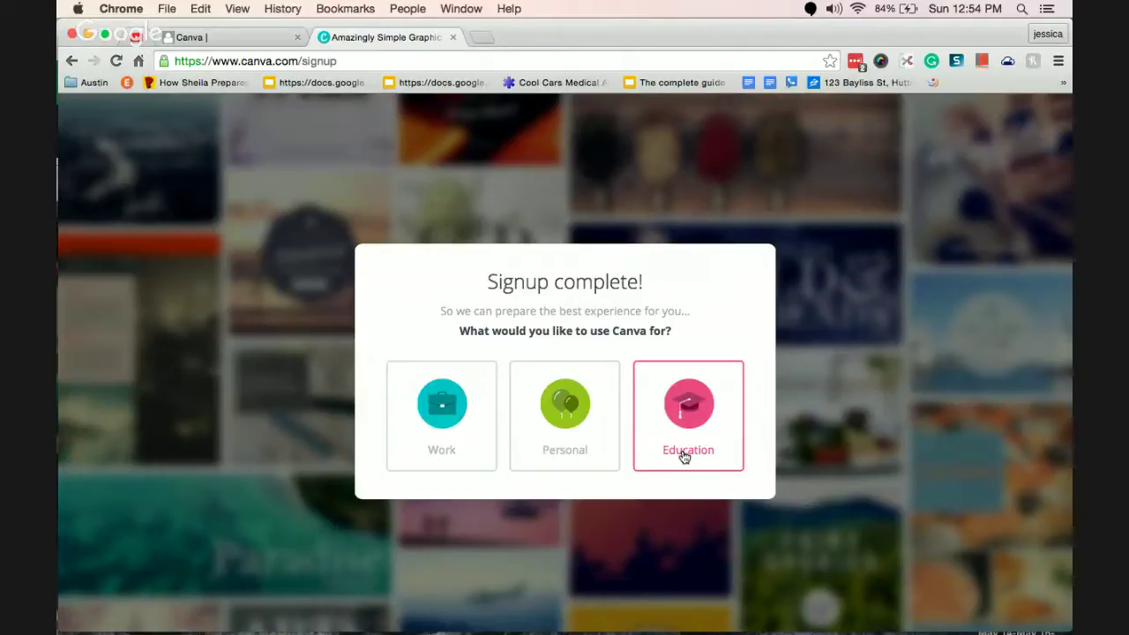
{"action": "left_click", "coordinate": [684, 456]}
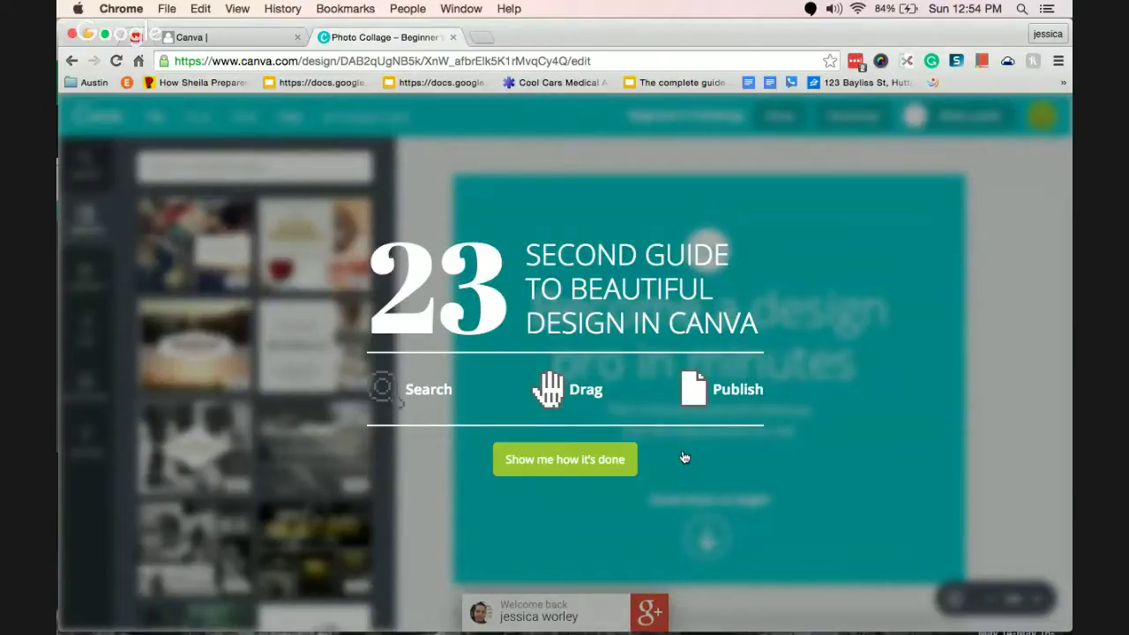
Run the 23 second design guide, then scroll down to step 1's red circle.
{"action": "left_click", "coordinate": [551, 468]}
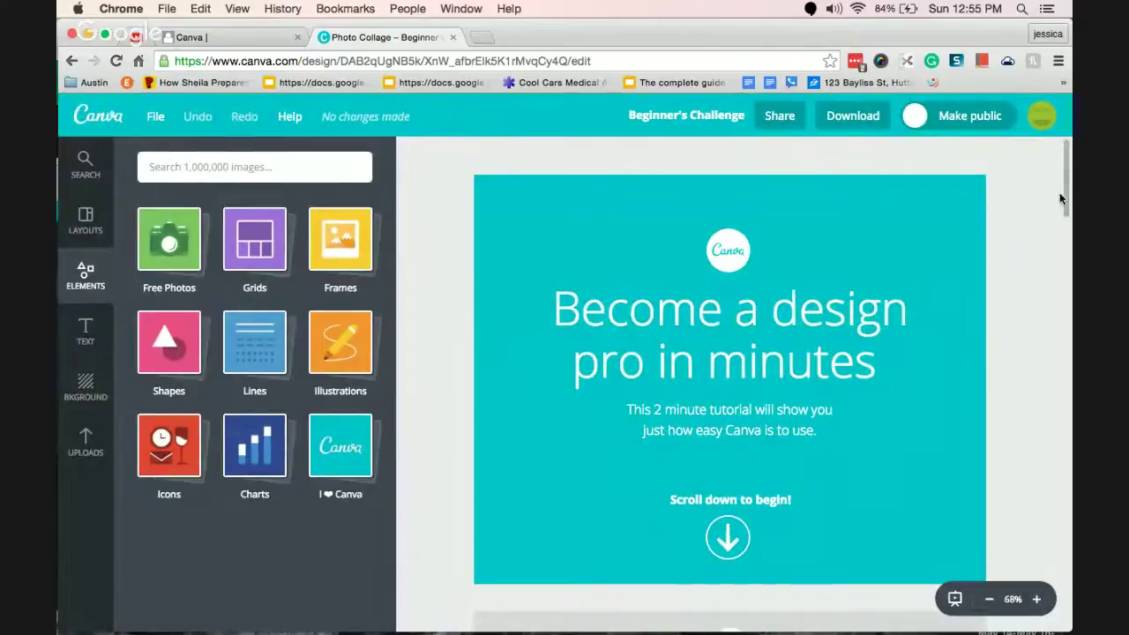
{"action": "left_click_drag", "start_coordinate": [1064, 186], "coordinate": [1067, 265]}
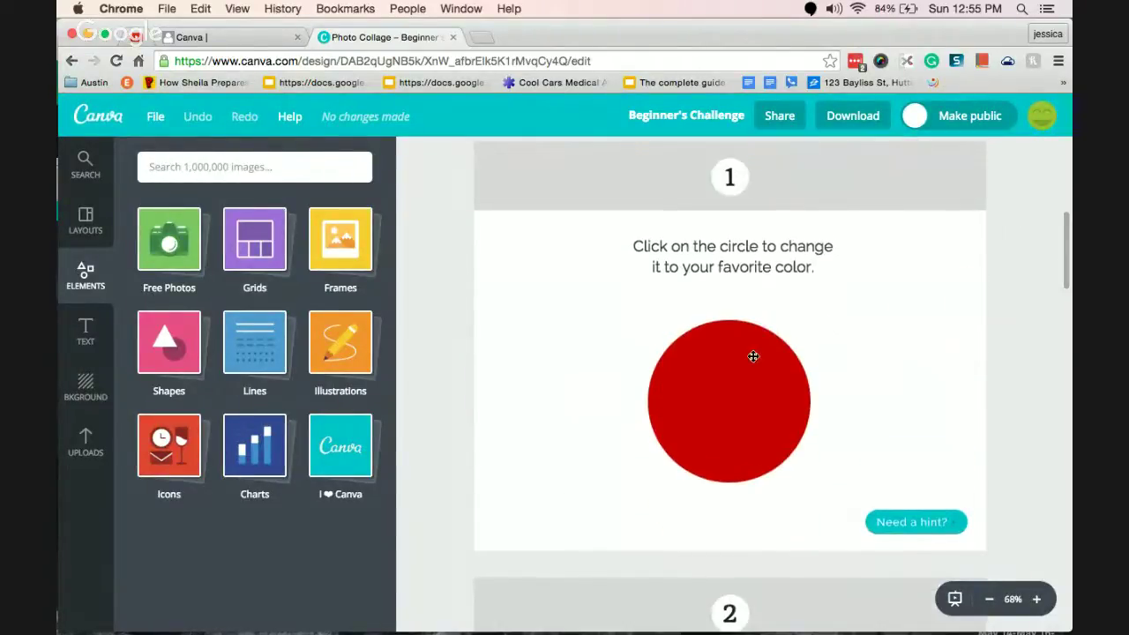
Recolour the step 1 circle from red to green 56cc69 with the custom colour picker.
{"action": "left_click", "coordinate": [713, 394]}
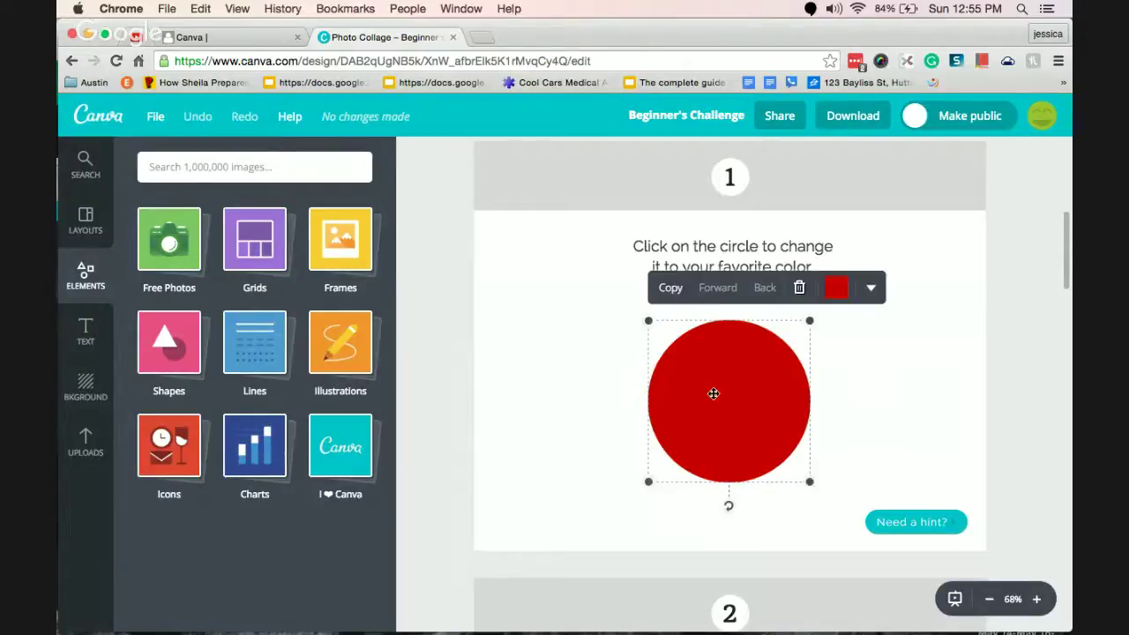
{"action": "left_click", "coordinate": [833, 286]}
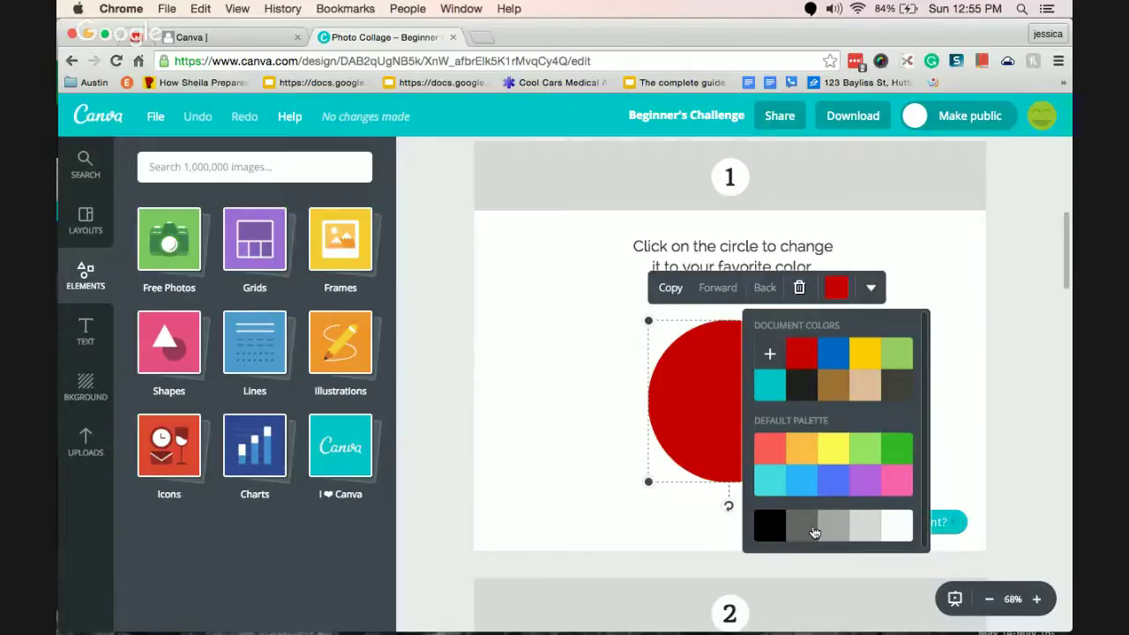
{"action": "left_click", "coordinate": [771, 355]}
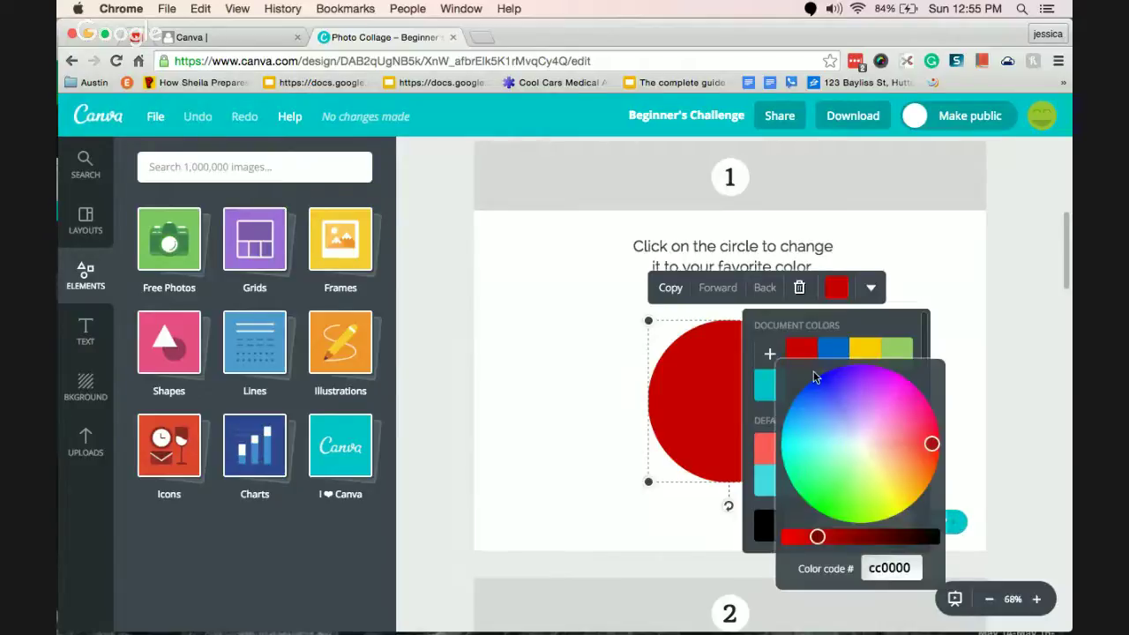
{"action": "left_click_drag", "start_coordinate": [933, 447], "coordinate": [835, 471]}
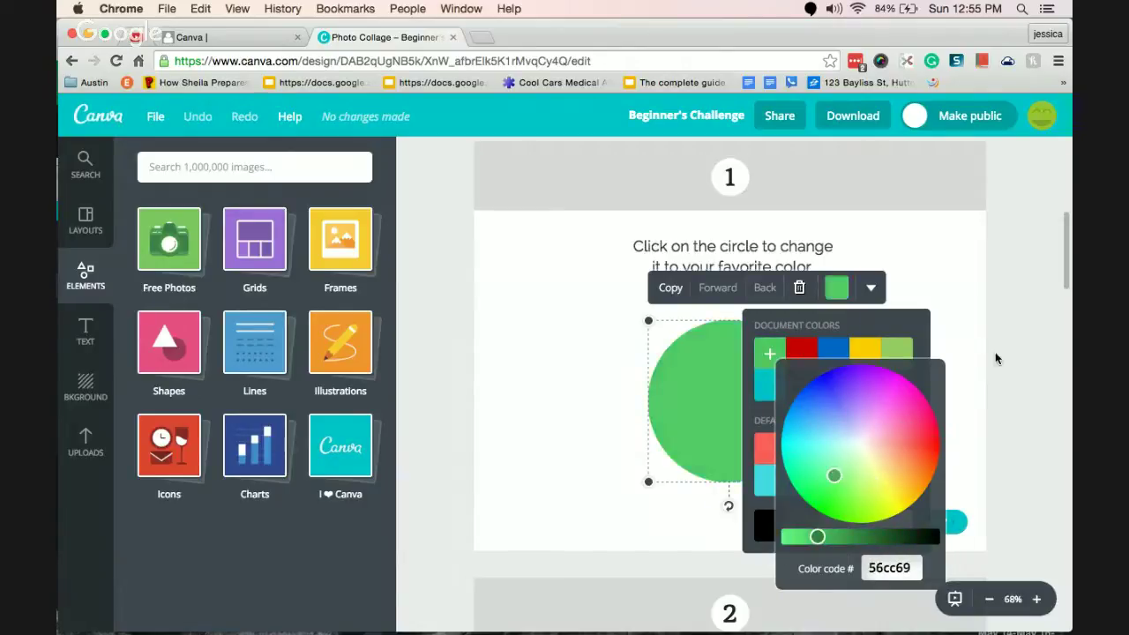
{"action": "left_click", "coordinate": [999, 360]}
{"action": "left_click_drag", "start_coordinate": [722, 344], "coordinate": [709, 353]}
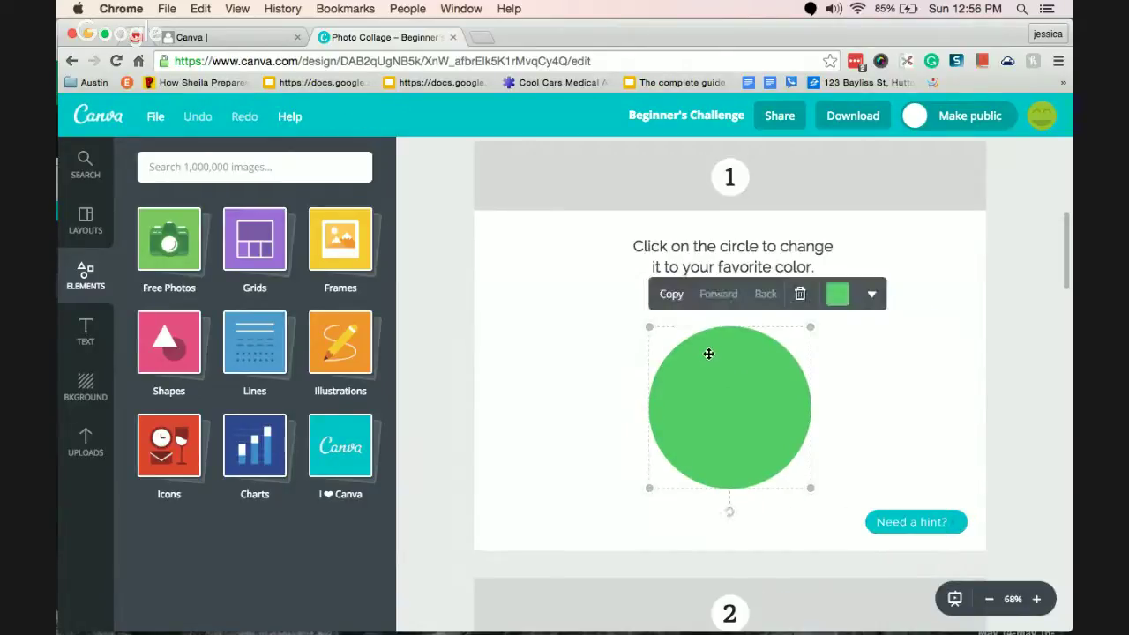
{"action": "left_click", "coordinate": [827, 293]}
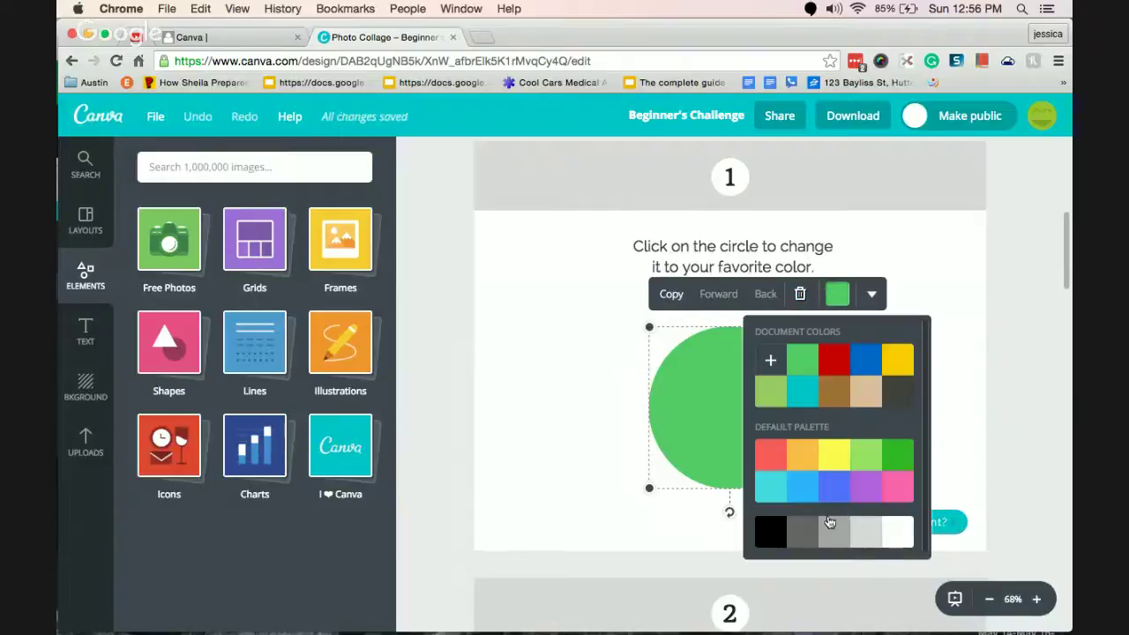
{"action": "left_click", "coordinate": [770, 360]}
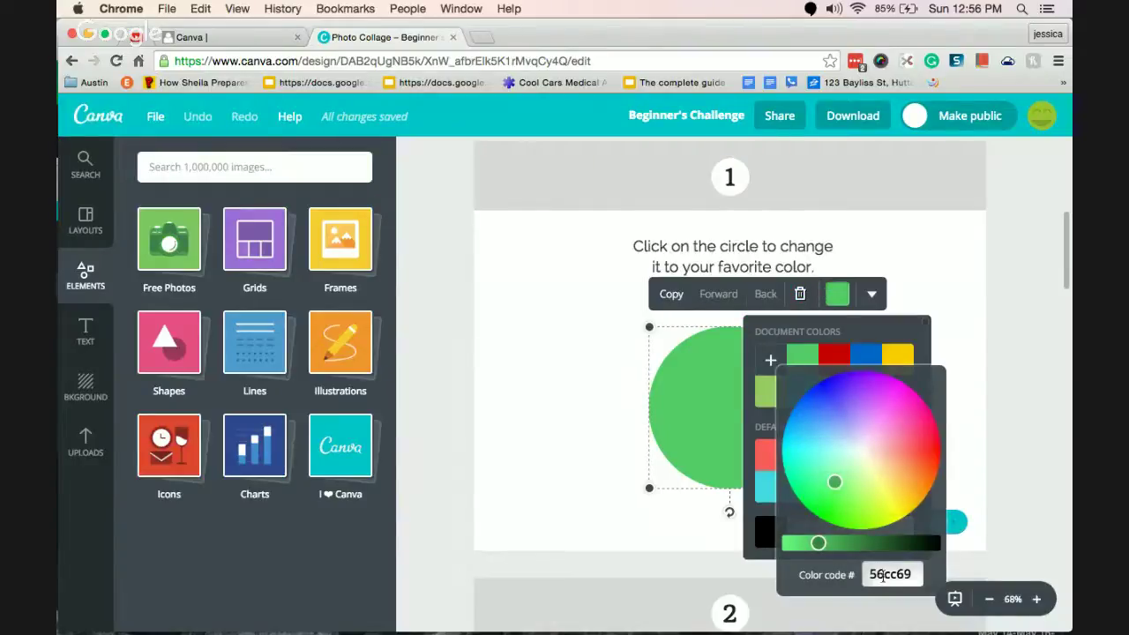
{"action": "left_click", "coordinate": [930, 272]}
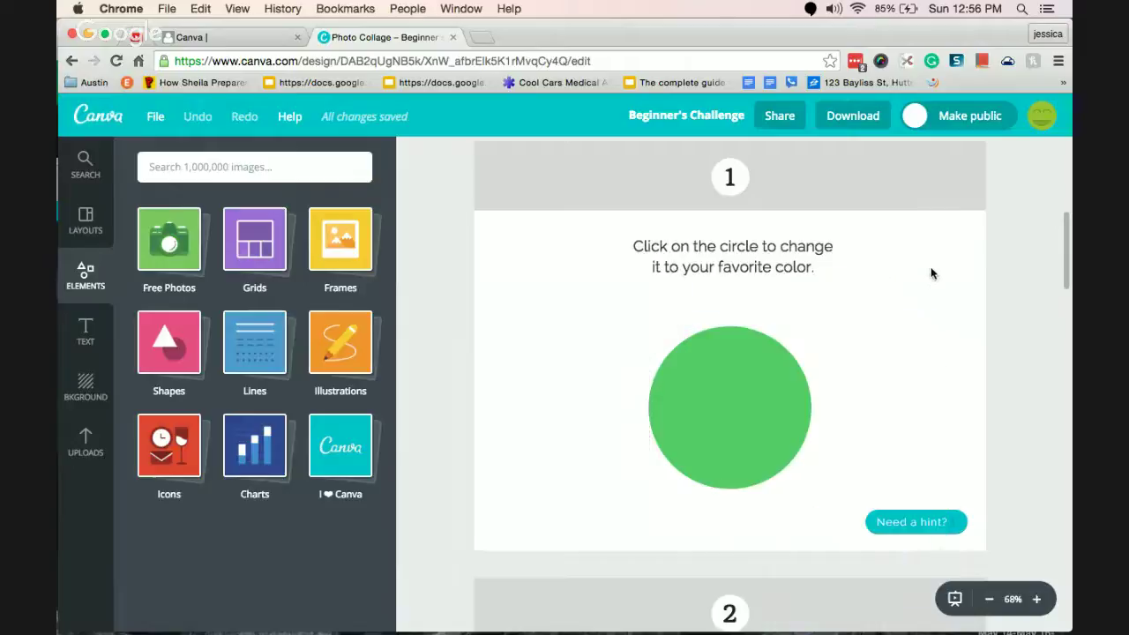
{"action": "left_click", "coordinate": [925, 524]}
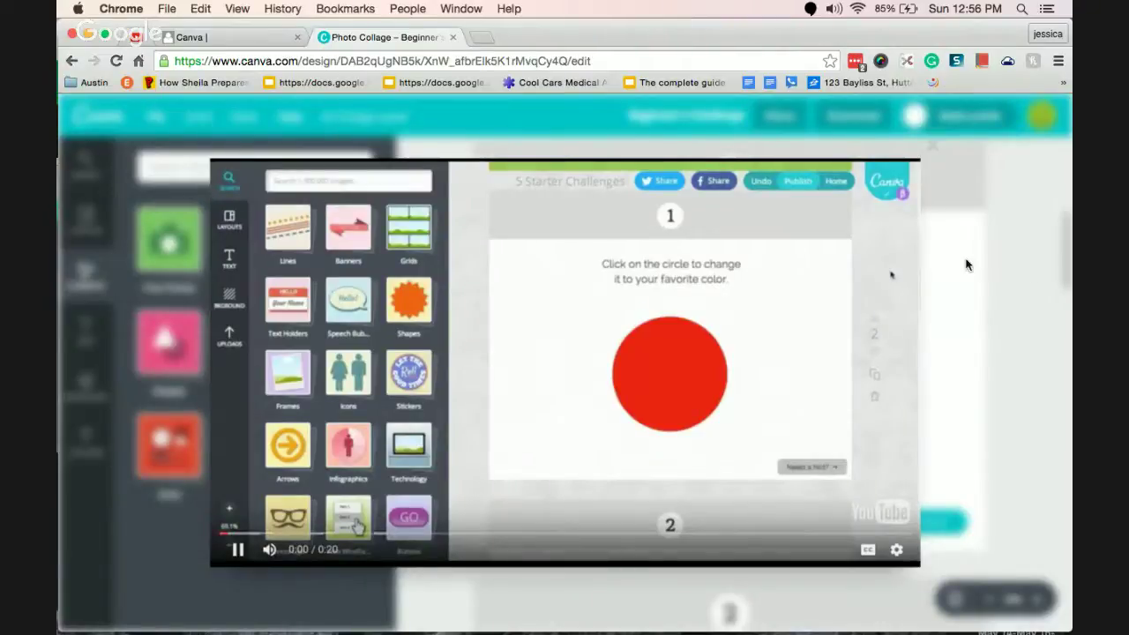
{"action": "left_click", "coordinate": [935, 151]}
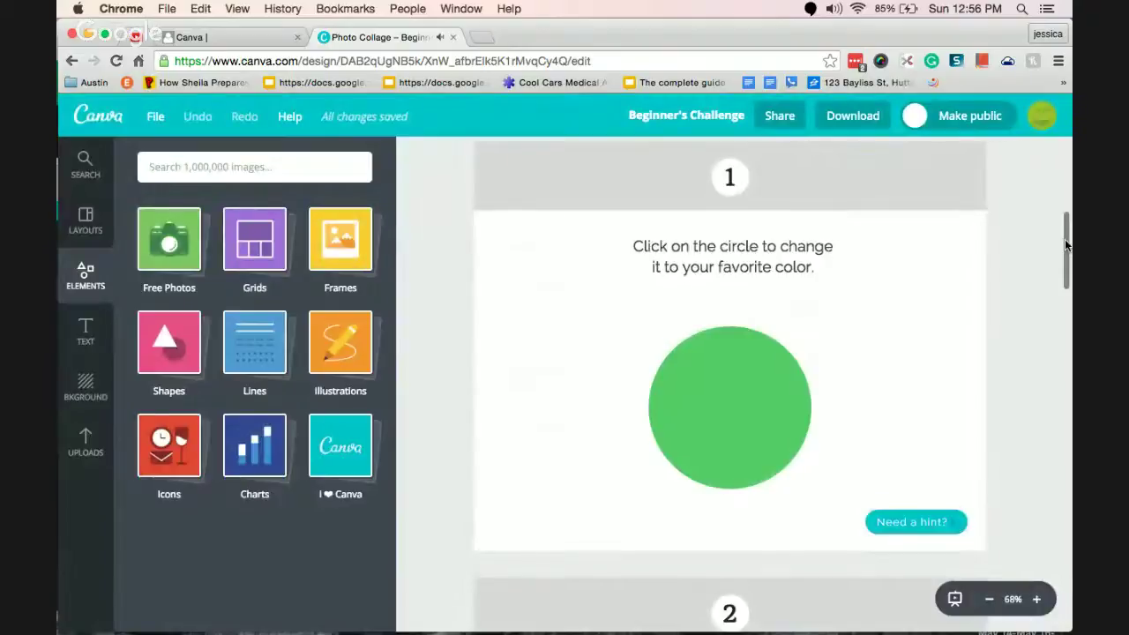
{"action": "scroll", "coordinate": [1065, 252], "scroll_direction": "down", "scroll_amount": 2}
Place the polka-dot party hat from a 'hat' search on the monkey's head, then scroll to the end.
{"action": "scroll", "coordinate": [1063, 262], "scroll_direction": "down", "scroll_amount": 5}
{"action": "left_click", "coordinate": [297, 170]}
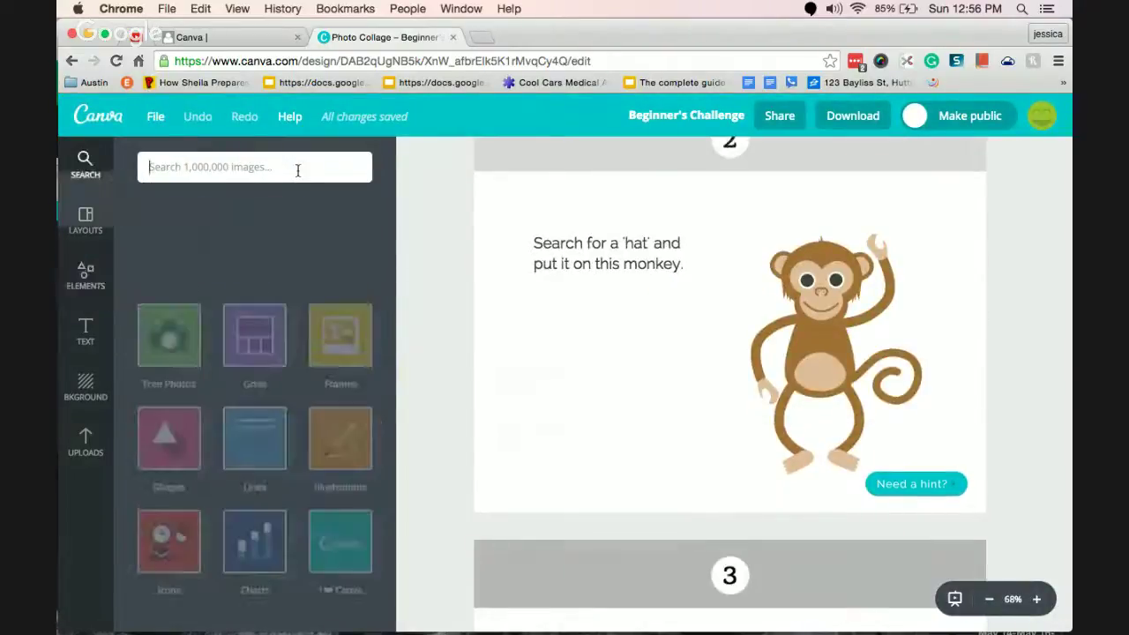
{"action": "type", "text": "hat"}
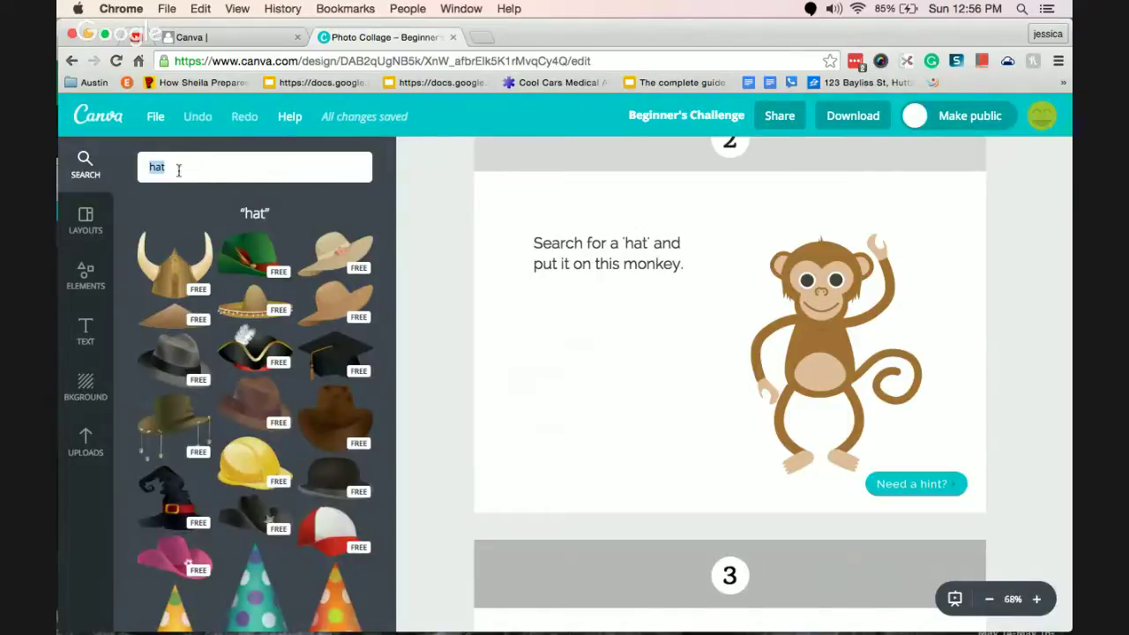
{"action": "left_click", "coordinate": [262, 599]}
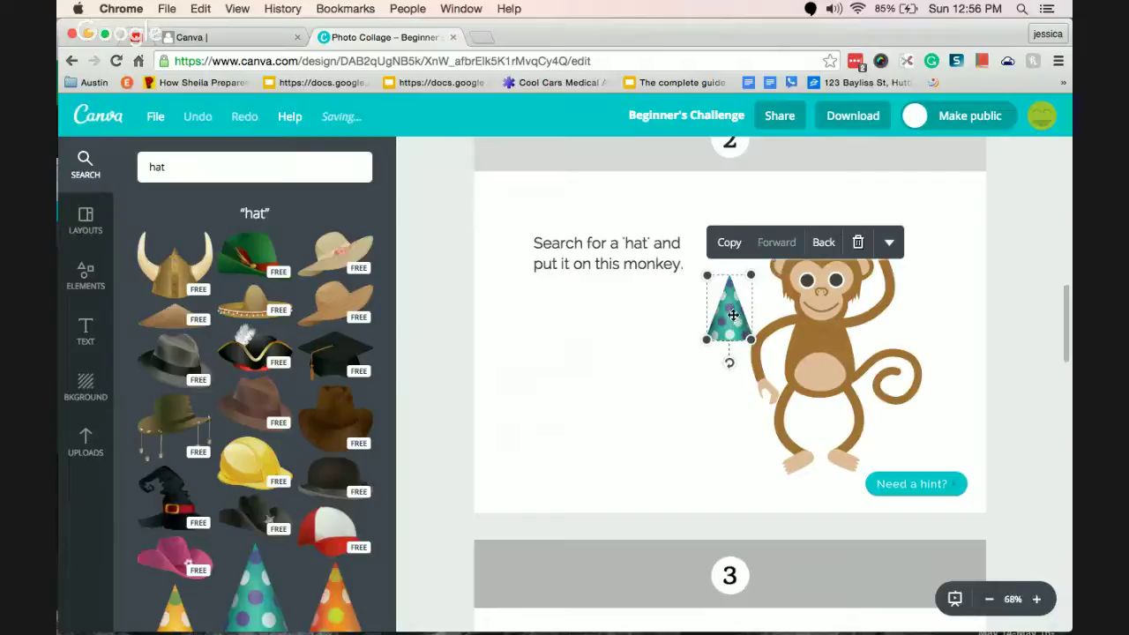
{"action": "left_click_drag", "start_coordinate": [733, 315], "coordinate": [852, 253]}
{"action": "left_click", "coordinate": [968, 378]}
{"action": "scroll", "coordinate": [1066, 334], "scroll_direction": "down", "scroll_amount": 1}
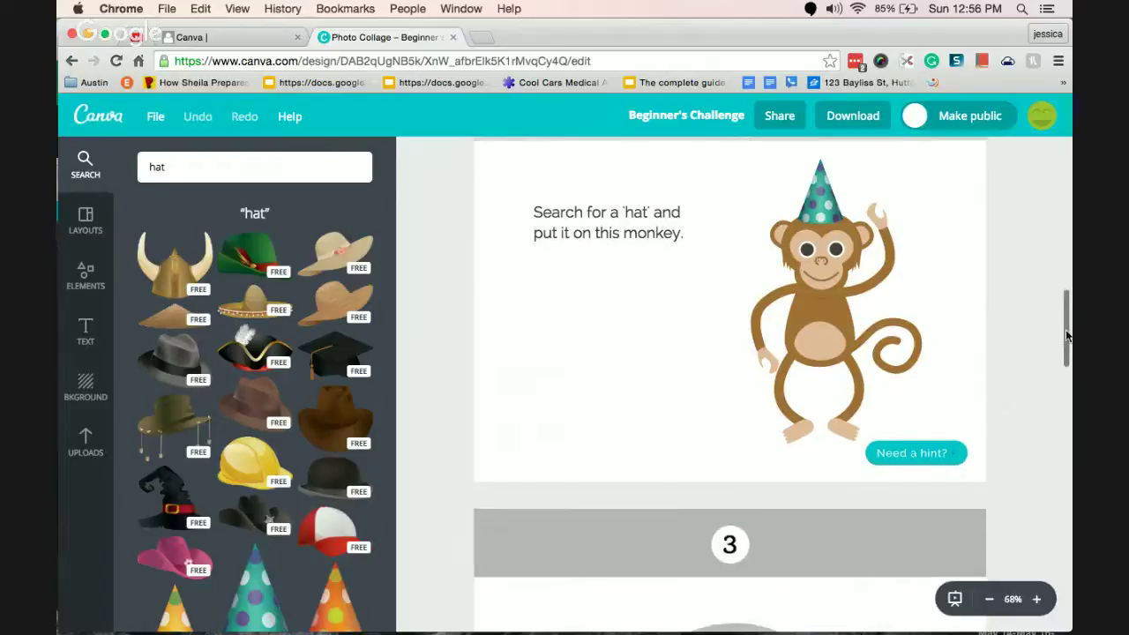
{"action": "left_click_drag", "start_coordinate": [1066, 334], "coordinate": [1068, 623]}
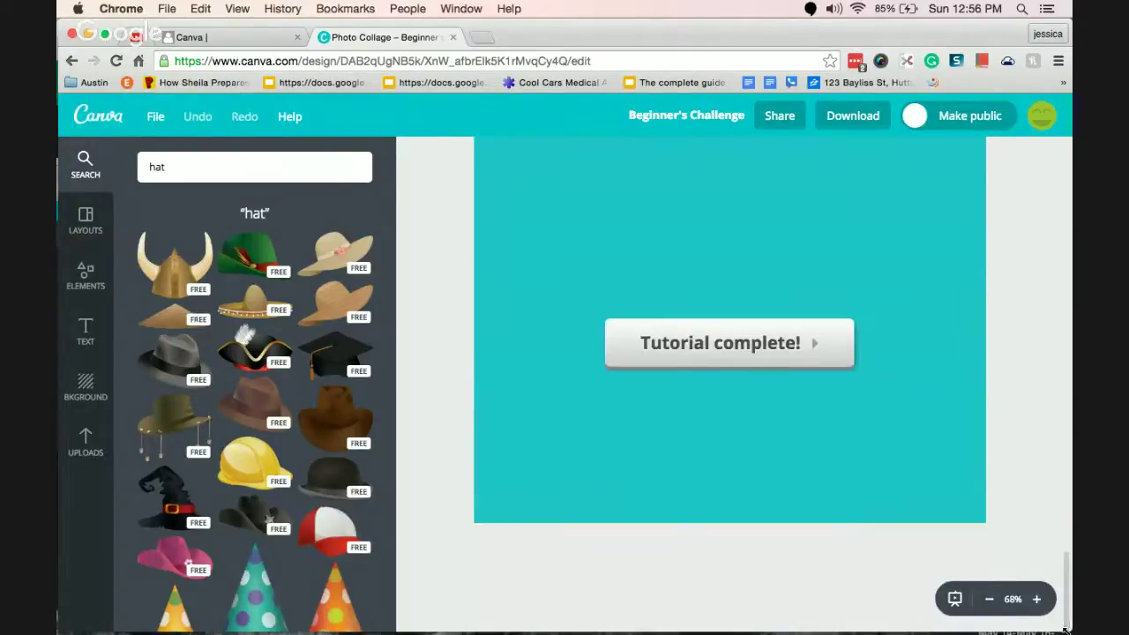
Mark the tutorial complete and choose 'Start your own design' on the Congratulations overlay.
{"action": "left_click", "coordinate": [737, 362]}
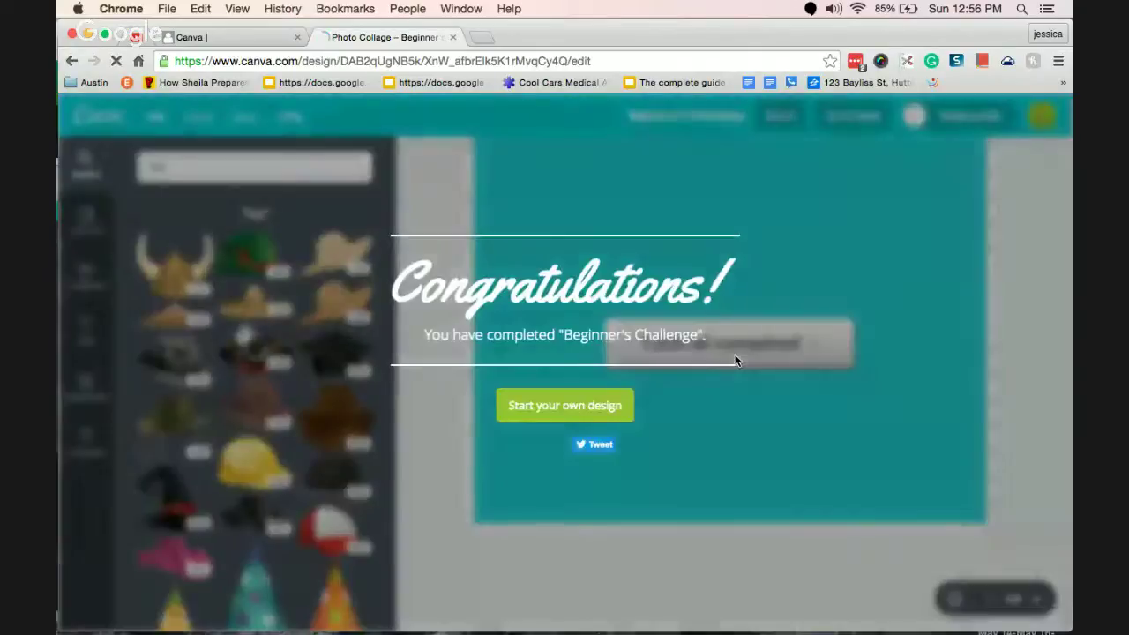
{"action": "left_click", "coordinate": [601, 411]}
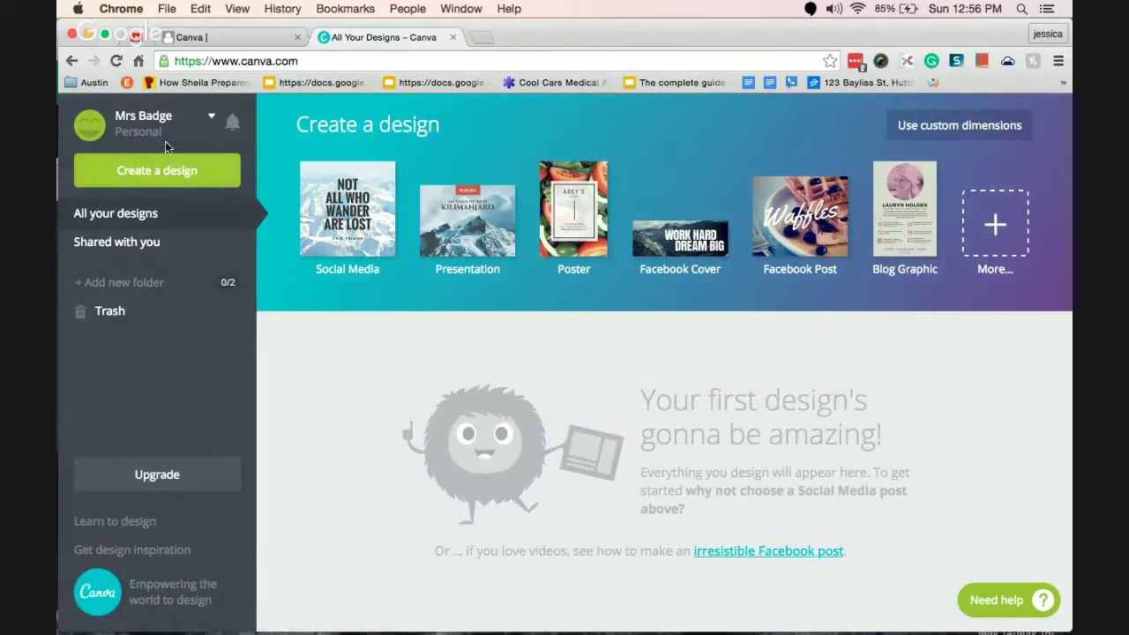
Look through the account menu and Shared with you, then add a folder named Untitled.
{"action": "left_click", "coordinate": [212, 115]}
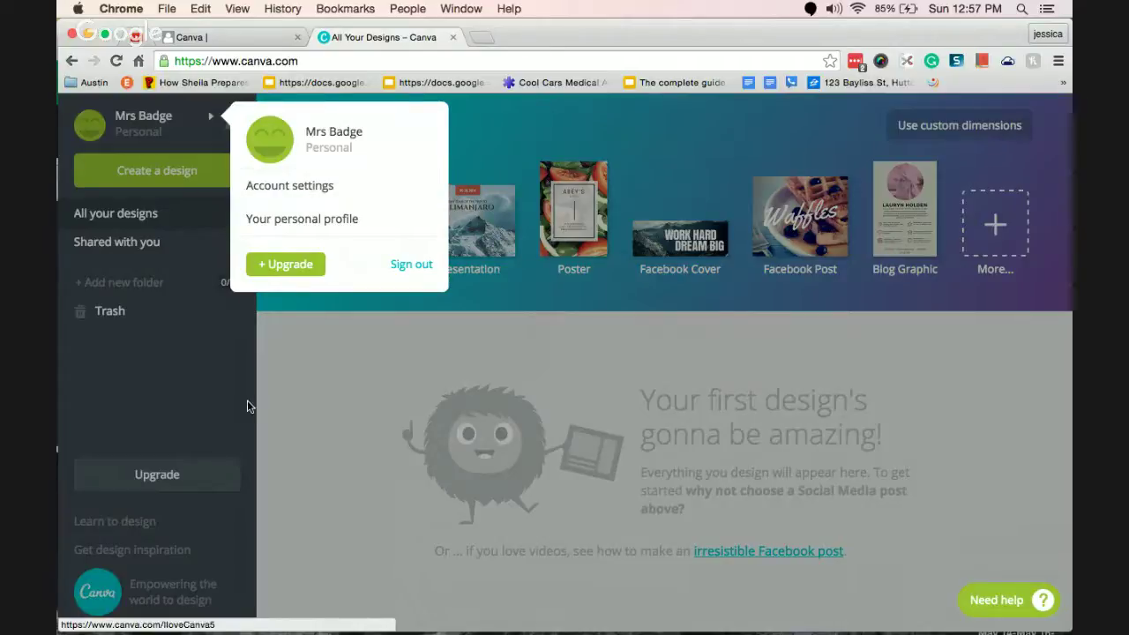
{"action": "left_click", "coordinate": [196, 376]}
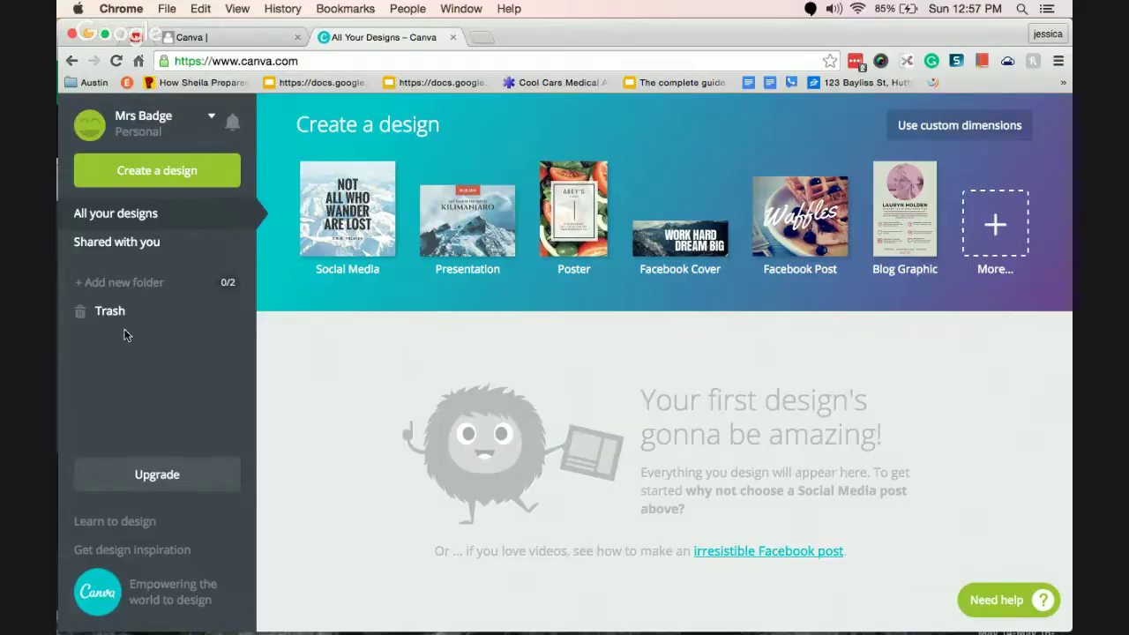
{"action": "left_click", "coordinate": [124, 245]}
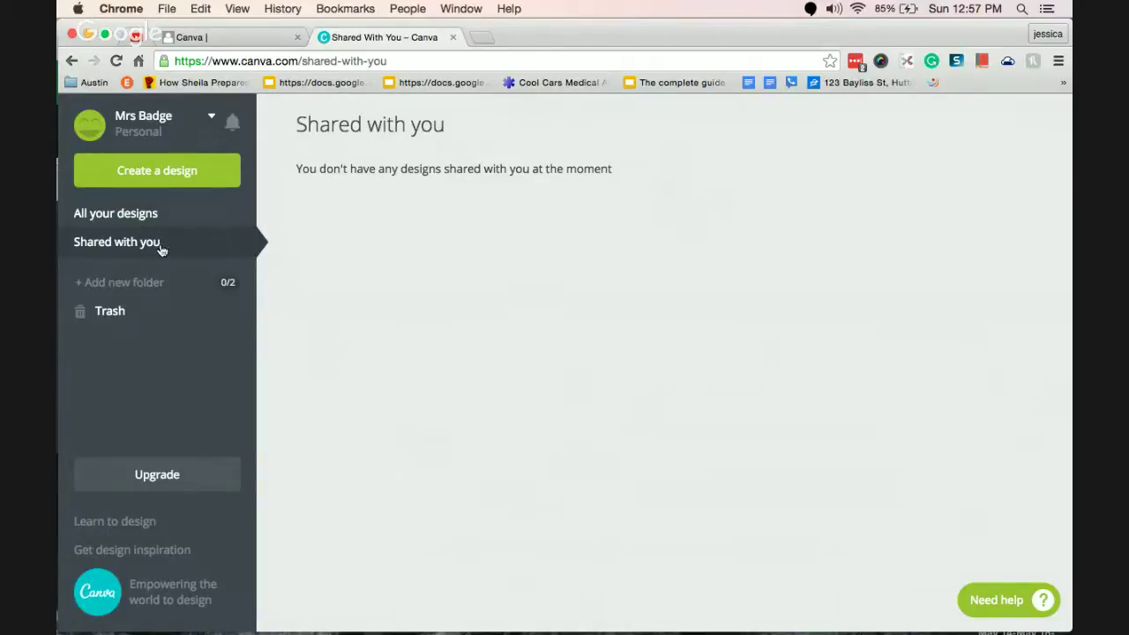
{"action": "left_click", "coordinate": [113, 291]}
{"action": "left_click", "coordinate": [383, 309]}
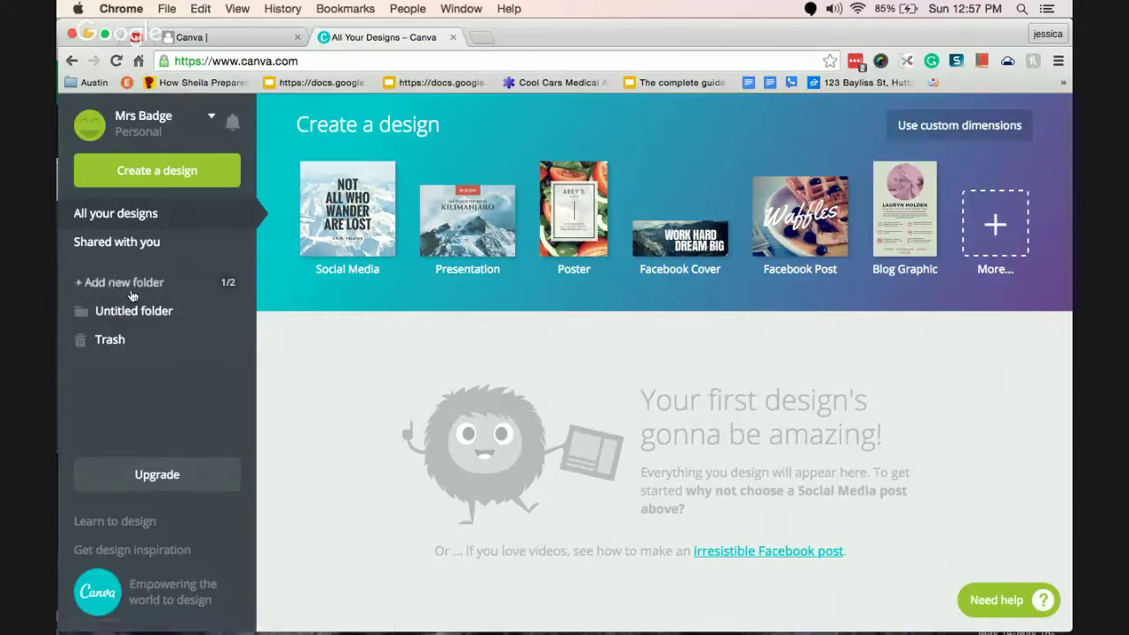
Create a new folder named 'Edu'.
{"action": "left_click", "coordinate": [130, 284]}
{"action": "type", "text": "Edu"}
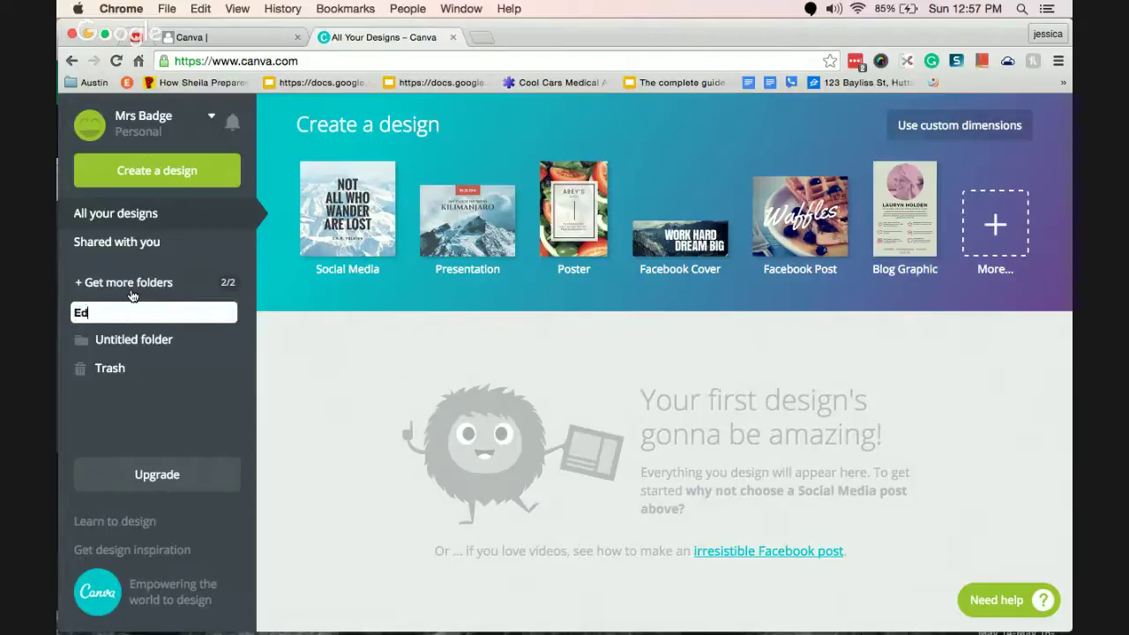
{"action": "key", "text": "Return"}
Delete the Untitled folder from its options menu and confirm with OK.
{"action": "left_click", "coordinate": [118, 351]}
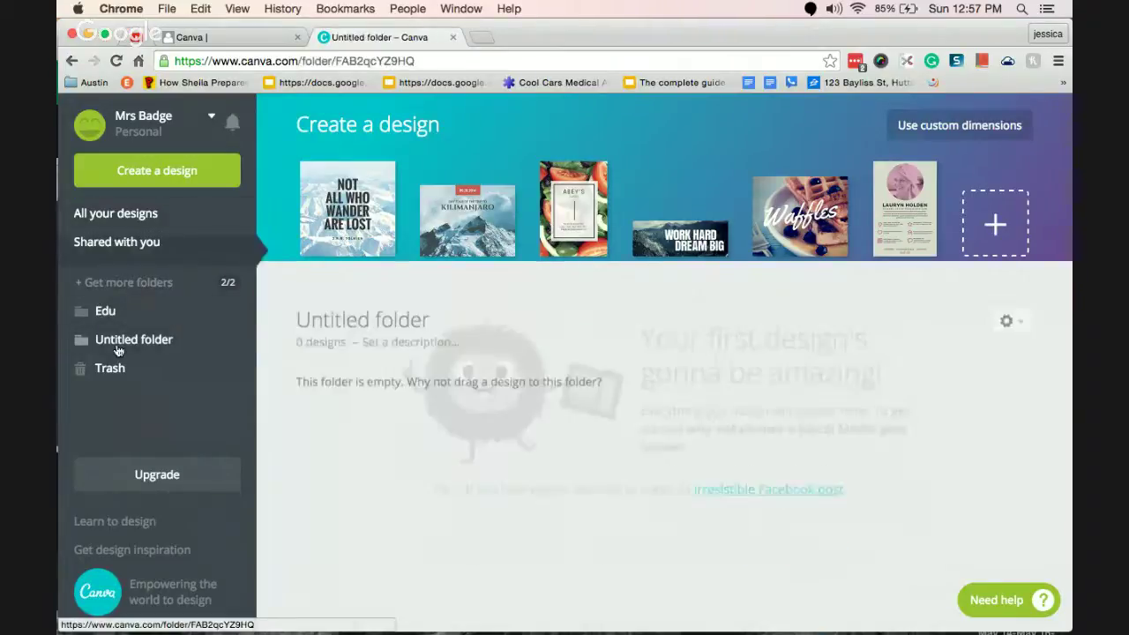
{"action": "right_click", "coordinate": [119, 343]}
{"action": "key", "text": "Escape"}
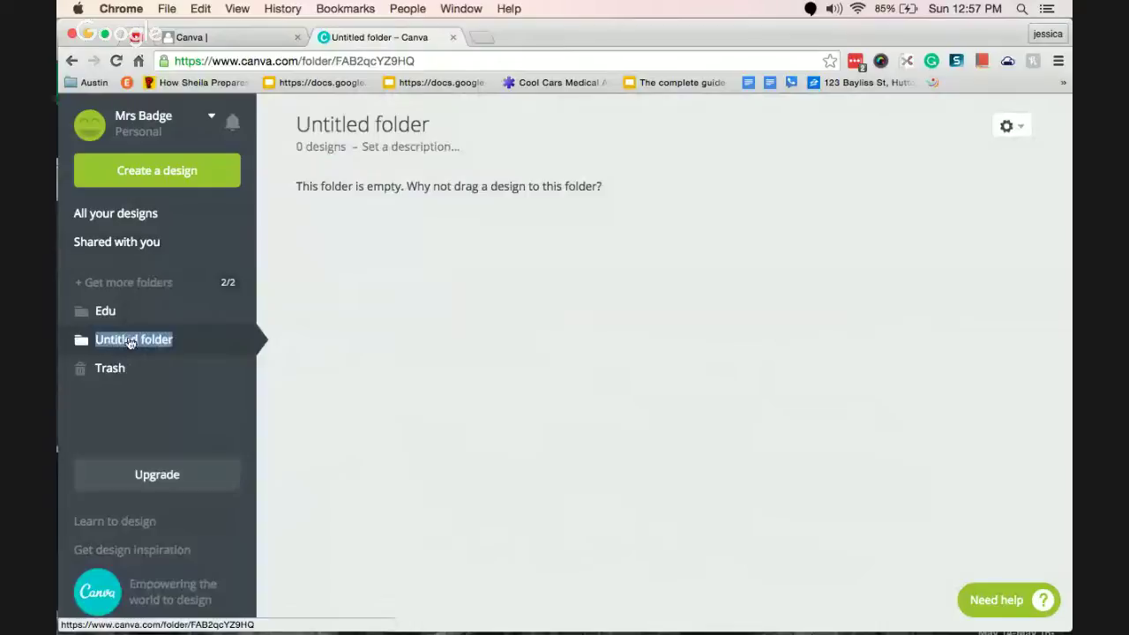
{"action": "left_click", "coordinate": [468, 398]}
{"action": "right_click", "coordinate": [153, 342]}
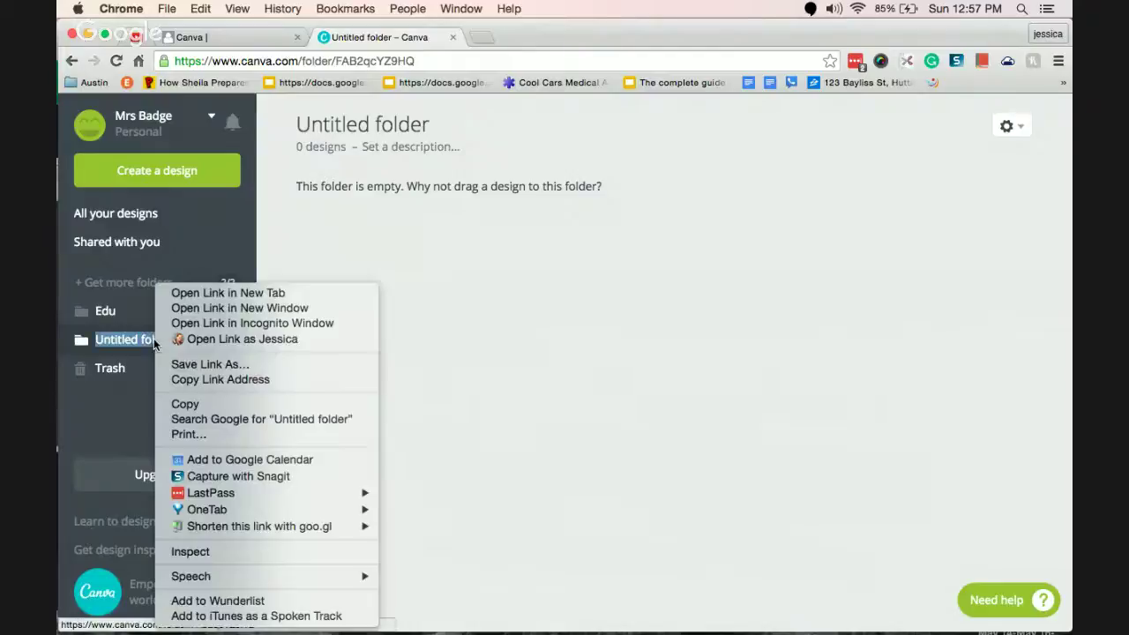
{"action": "key", "text": "Escape"}
{"action": "left_click", "coordinate": [338, 347]}
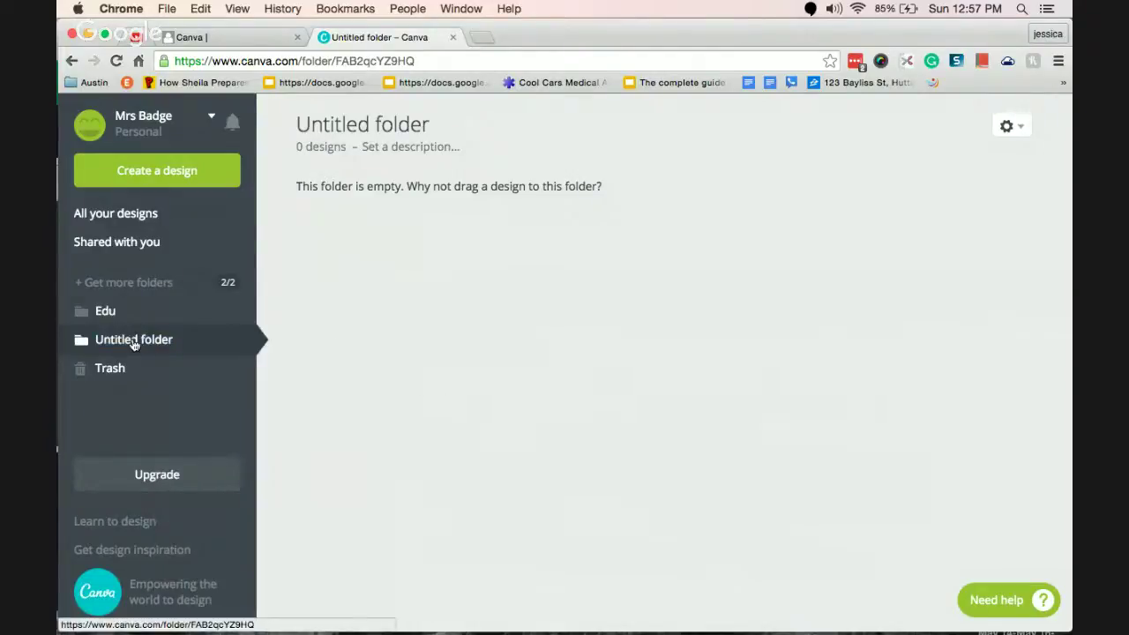
{"action": "left_click", "coordinate": [1011, 128]}
{"action": "left_click", "coordinate": [981, 167]}
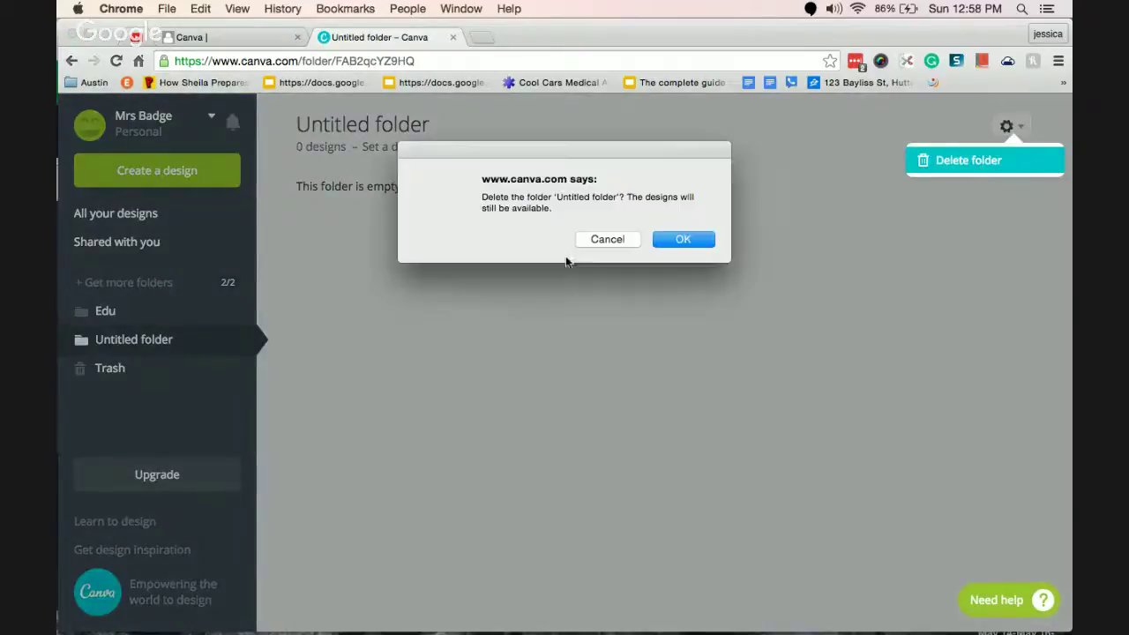
{"action": "left_click", "coordinate": [679, 239]}
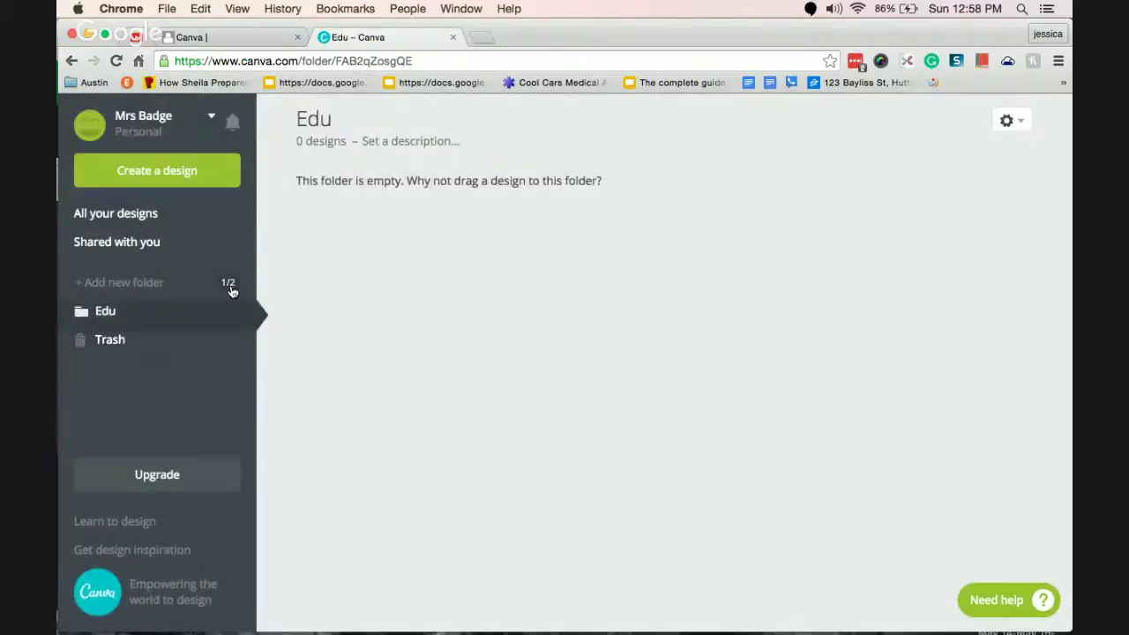
Add a folder named 'Personal' beside Edu, reaching the 2/2 folder limit.
{"action": "left_click", "coordinate": [115, 286]}
{"action": "type", "text": "Perso"}
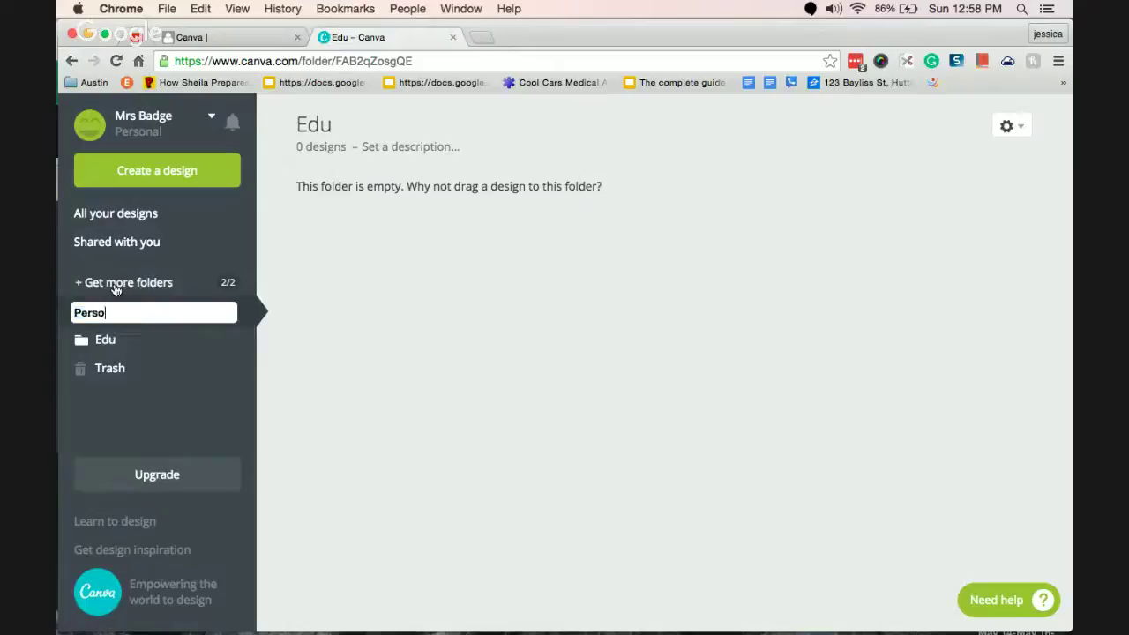
{"action": "type", "text": "nal"}
{"action": "left_click", "coordinate": [373, 381]}
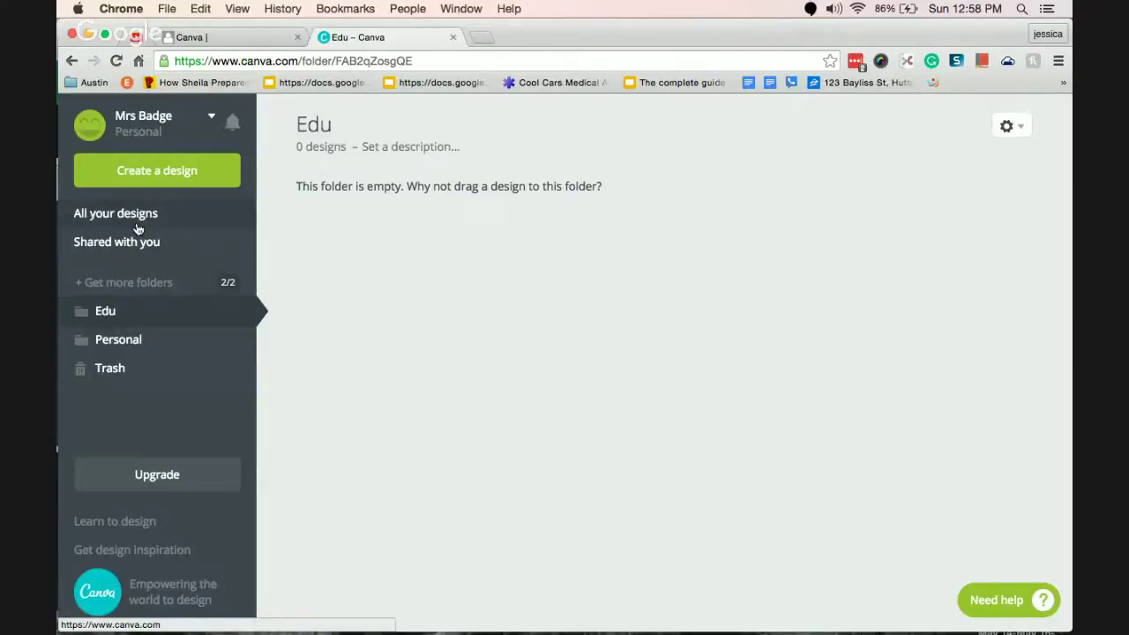
Open the 'Learn to design' tutorials in a new tab, browse them, then return to Edu.
{"action": "right_click", "coordinate": [143, 528]}
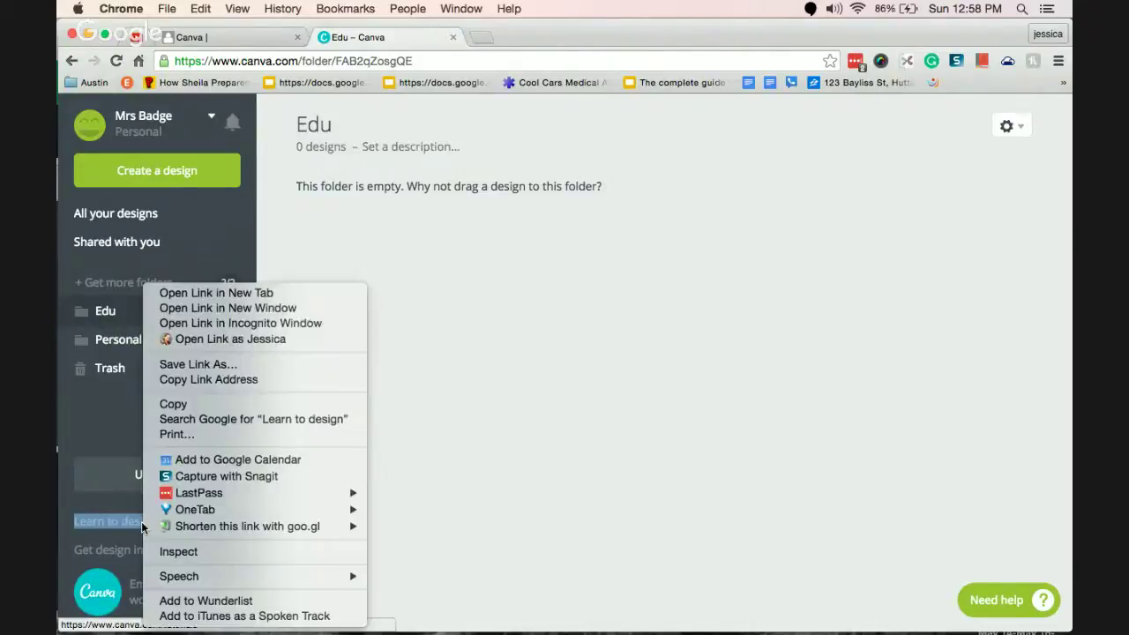
{"action": "key", "text": "Down"}
{"action": "key", "text": "Return"}
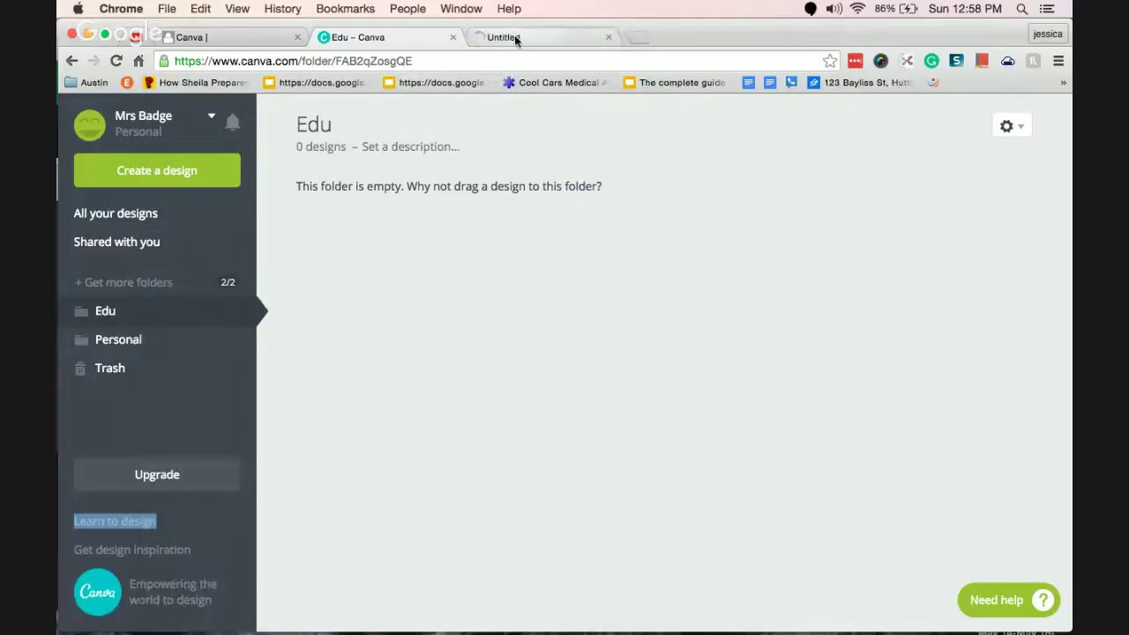
{"action": "left_click", "coordinate": [515, 34]}
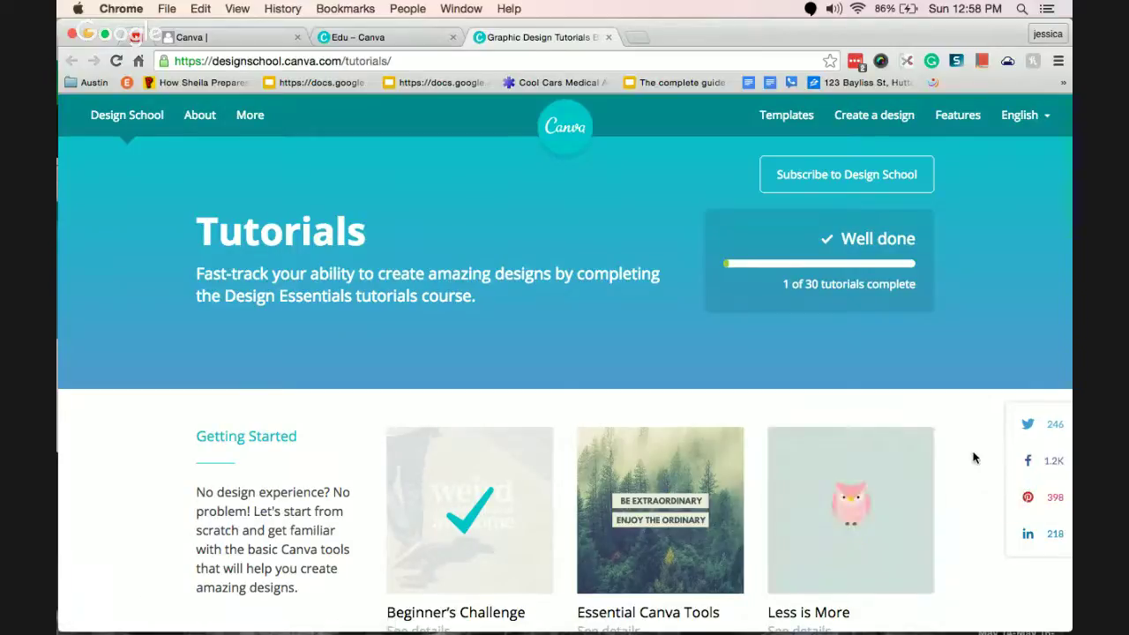
{"action": "scroll", "coordinate": [974, 457], "scroll_direction": "down", "scroll_amount": 4}
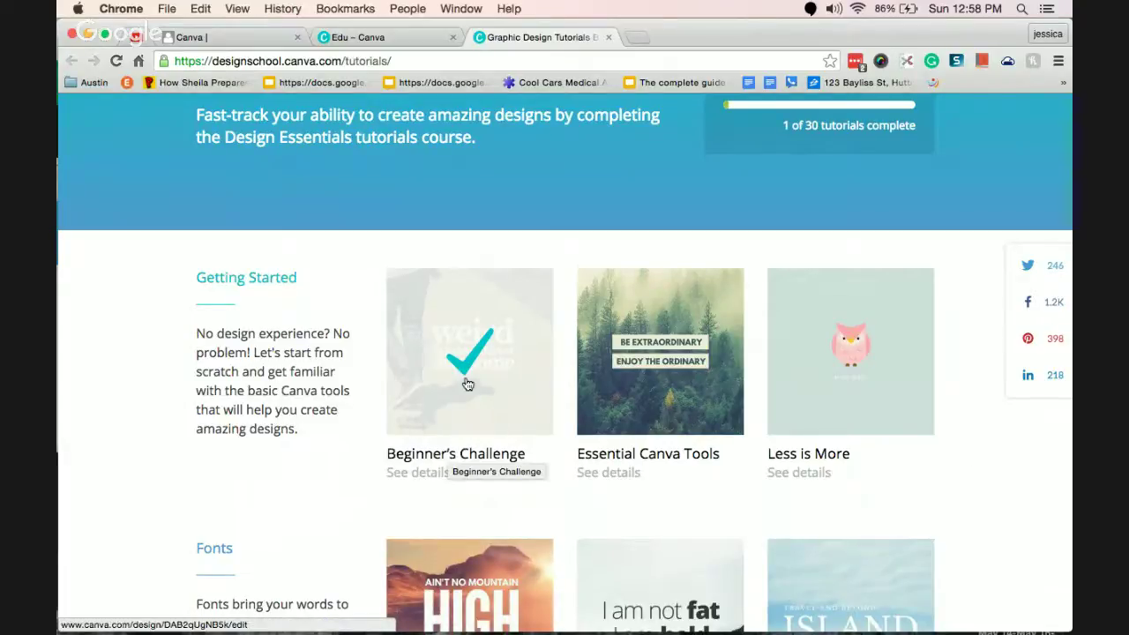
{"action": "left_click", "coordinate": [403, 38]}
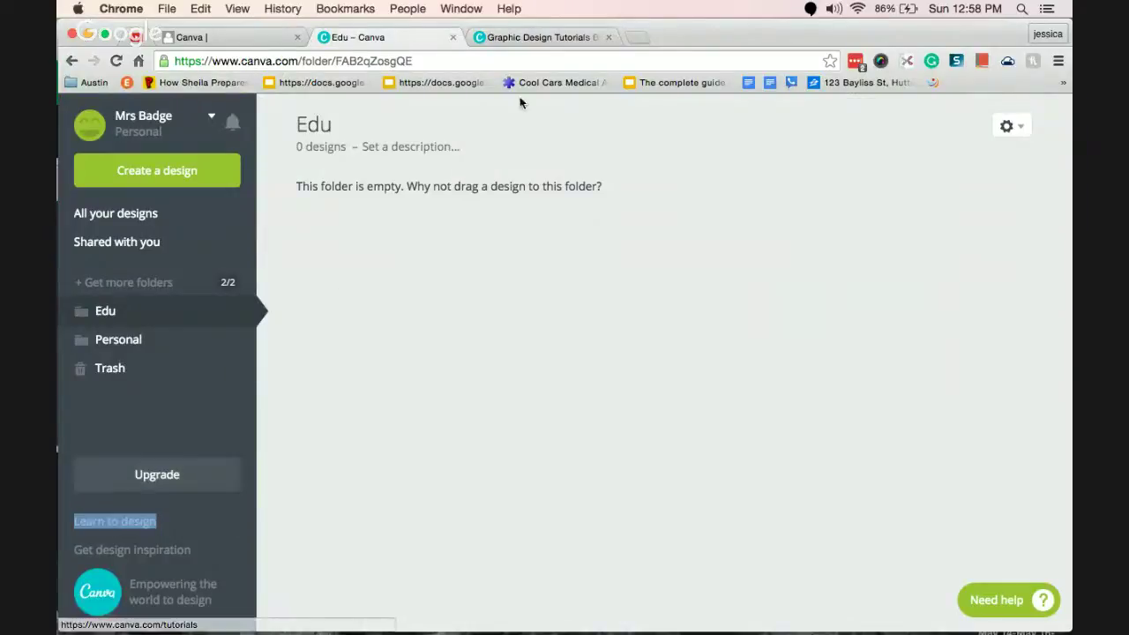
{"action": "left_click", "coordinate": [567, 38]}
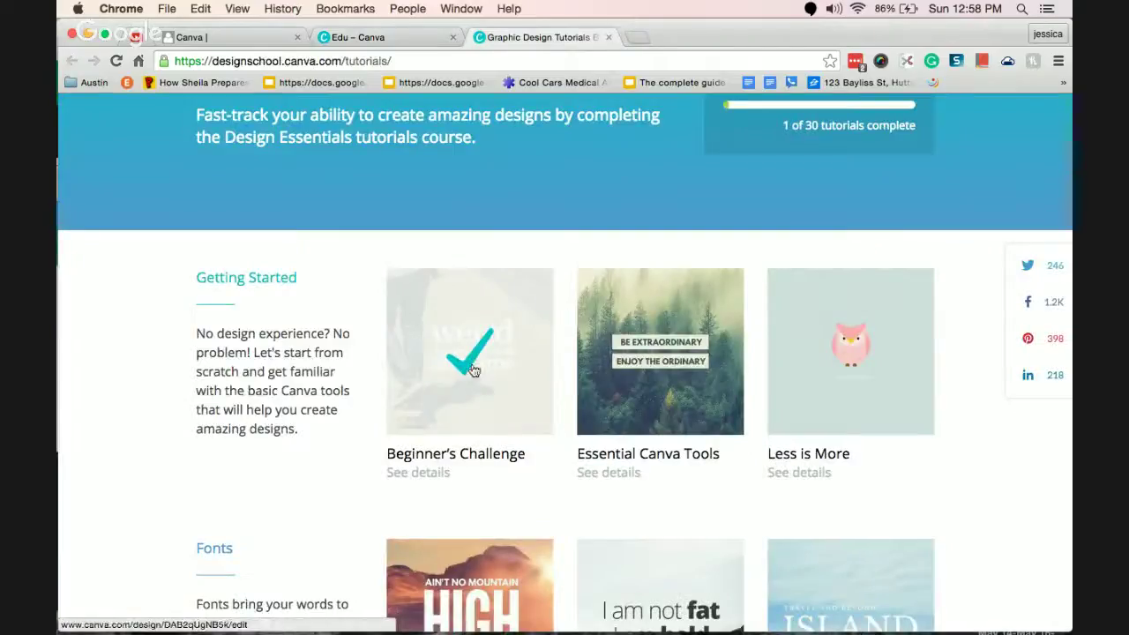
{"action": "left_click", "coordinate": [390, 40]}
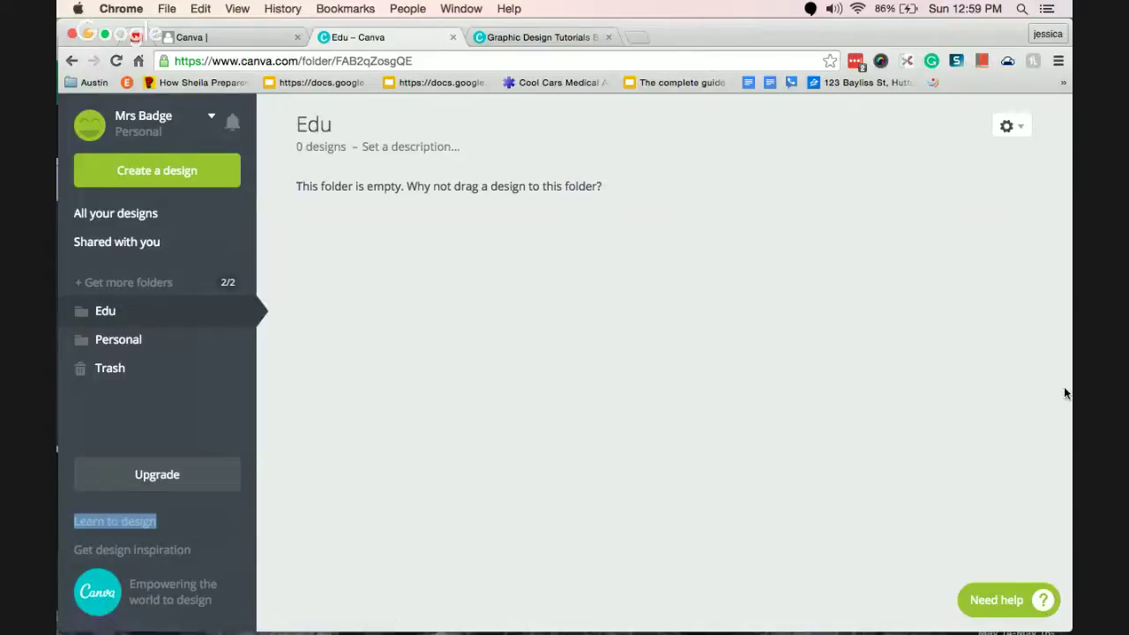
Open the Help Center in a new tab, close it, and show All your designs.
{"action": "left_click", "coordinate": [1010, 356]}
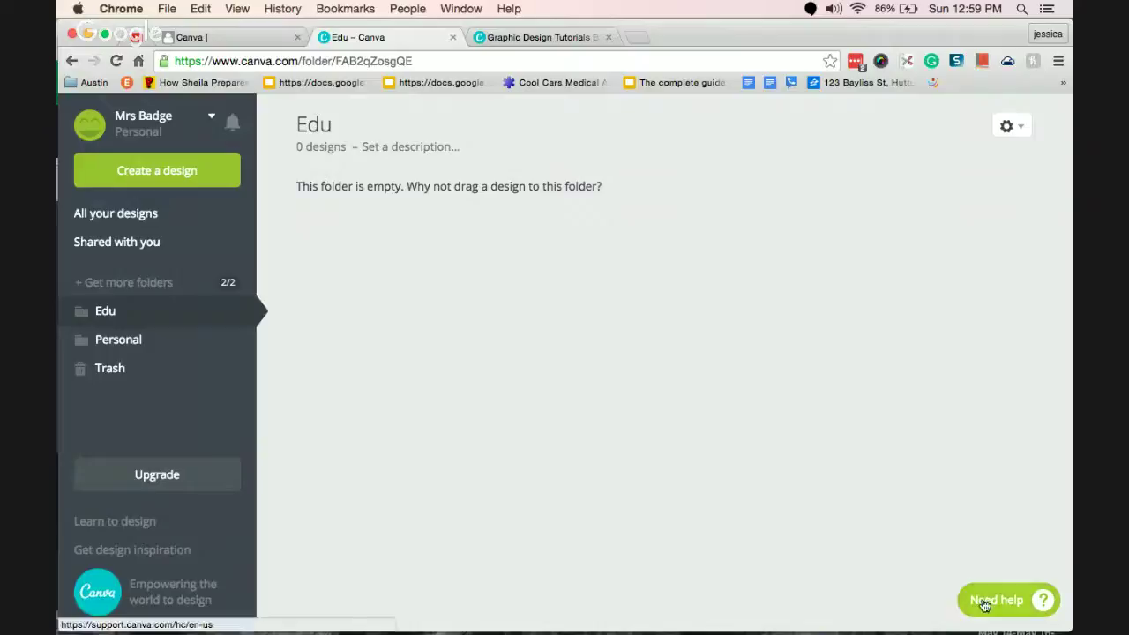
{"action": "left_click", "coordinate": [1010, 605]}
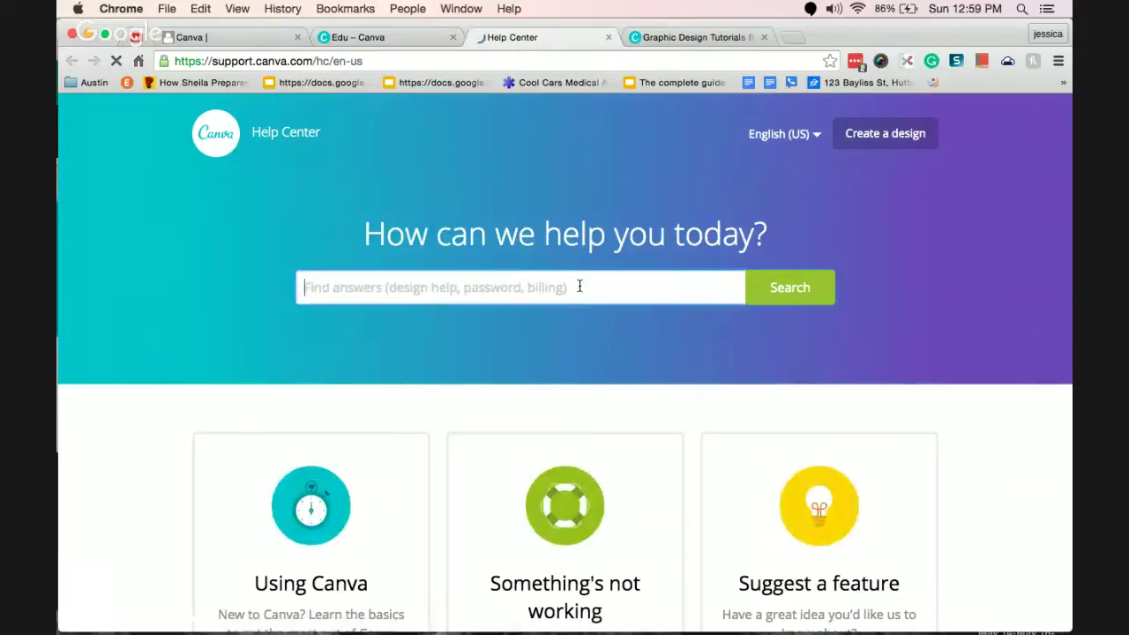
{"action": "left_click", "coordinate": [609, 37]}
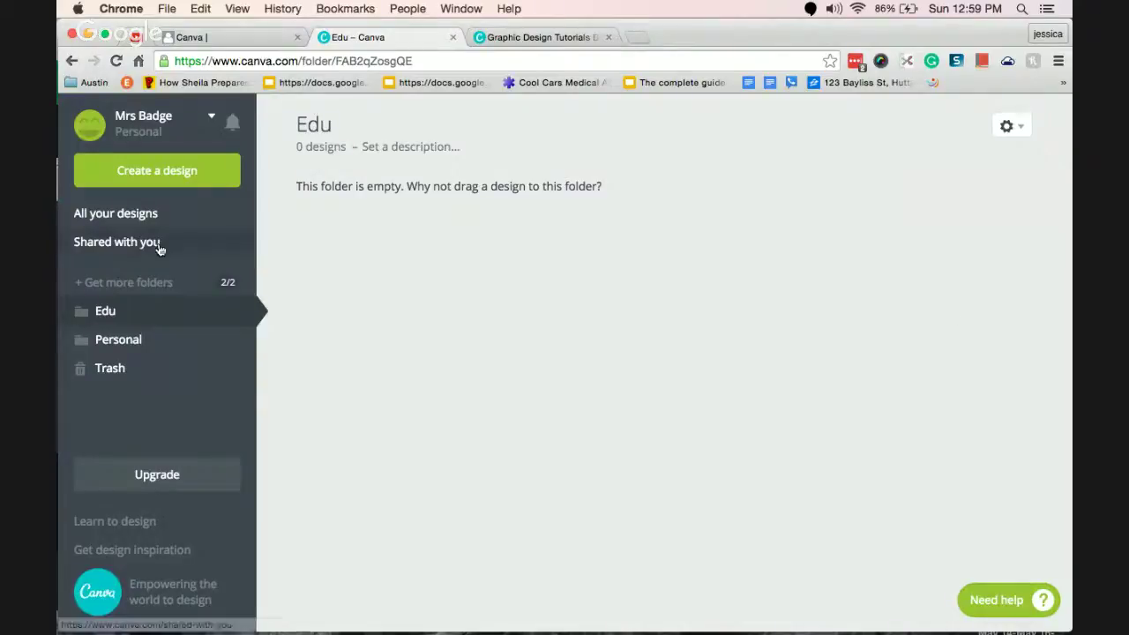
{"action": "left_click", "coordinate": [157, 215]}
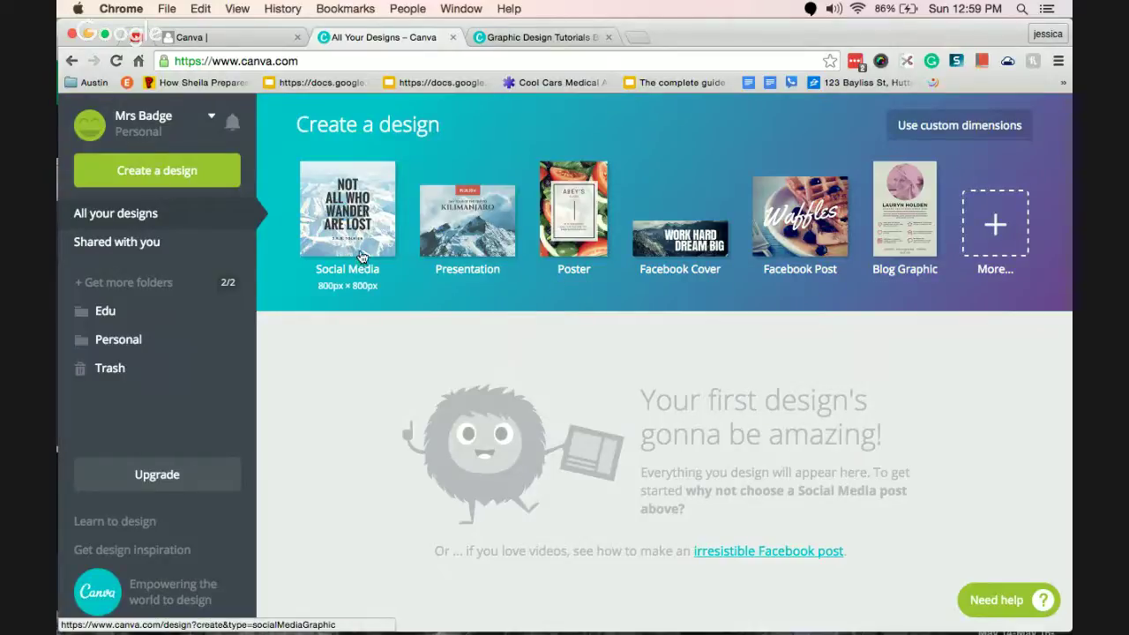
Expand the More design types catalogue, browse its categories, and return to the top.
{"action": "left_click", "coordinate": [999, 232]}
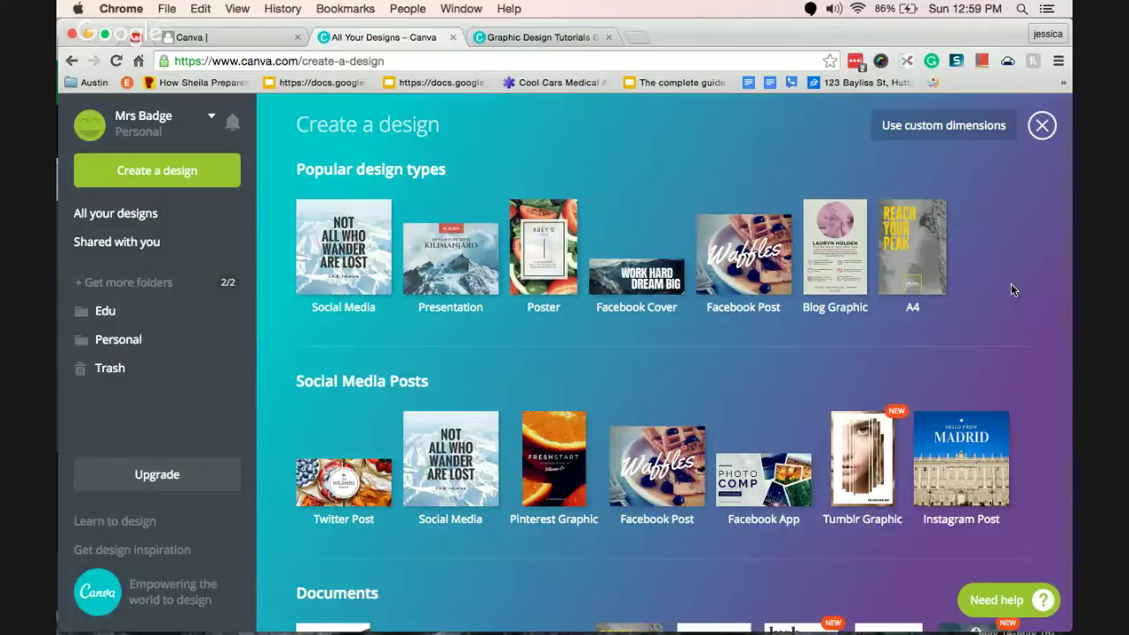
{"action": "scroll", "coordinate": [1049, 324], "scroll_direction": "down", "scroll_amount": 1}
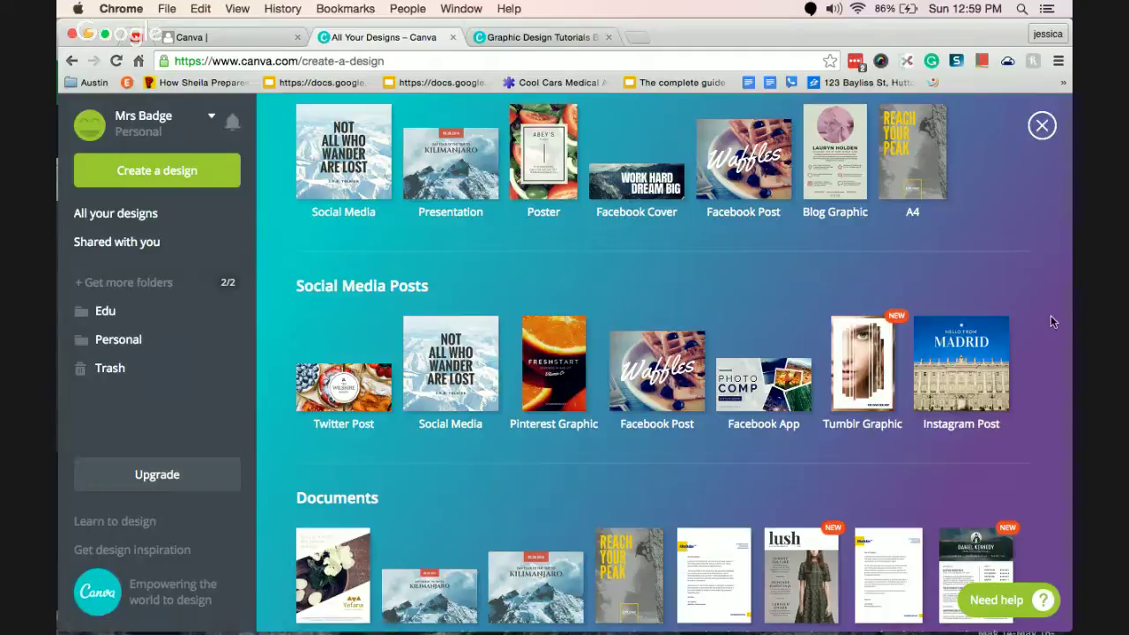
{"action": "scroll", "coordinate": [1051, 322], "scroll_direction": "down", "scroll_amount": 5}
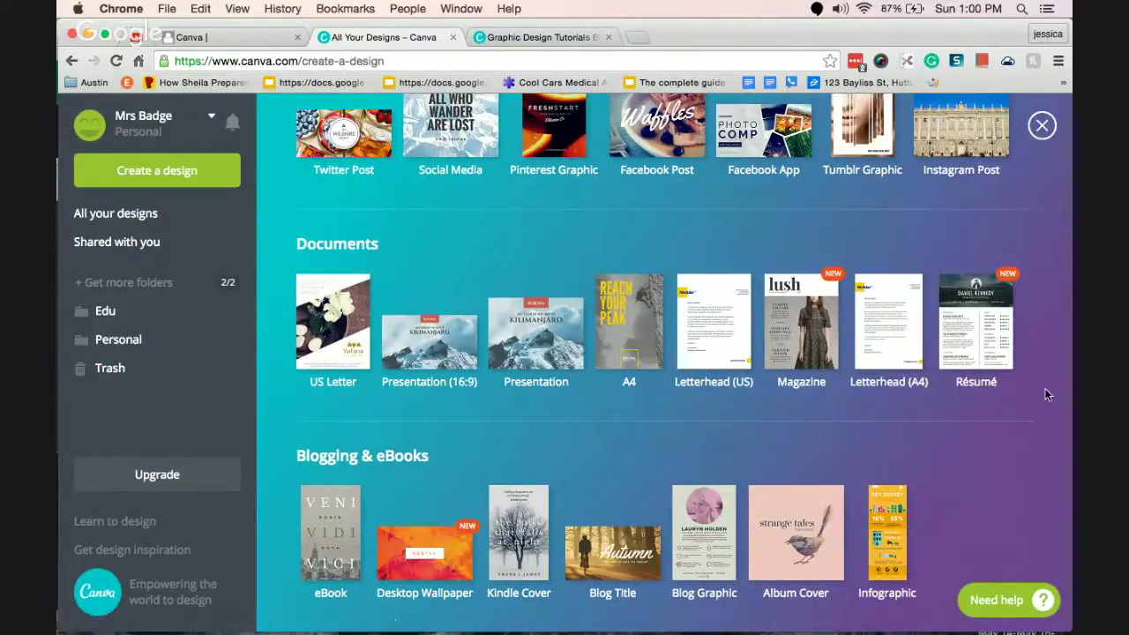
{"action": "scroll", "coordinate": [1046, 394], "scroll_direction": "down", "scroll_amount": 5}
{"action": "scroll", "coordinate": [1047, 395], "scroll_direction": "down", "scroll_amount": 8}
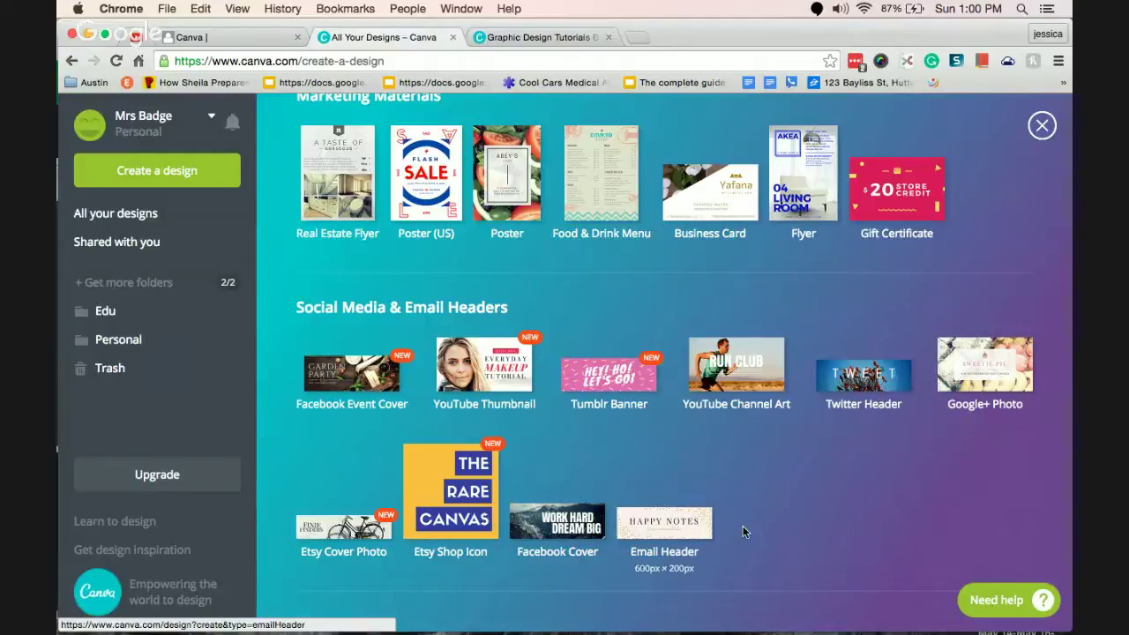
{"action": "scroll", "coordinate": [755, 529], "scroll_direction": "down", "scroll_amount": 1}
{"action": "scroll", "coordinate": [755, 529], "scroll_direction": "down", "scroll_amount": 5}
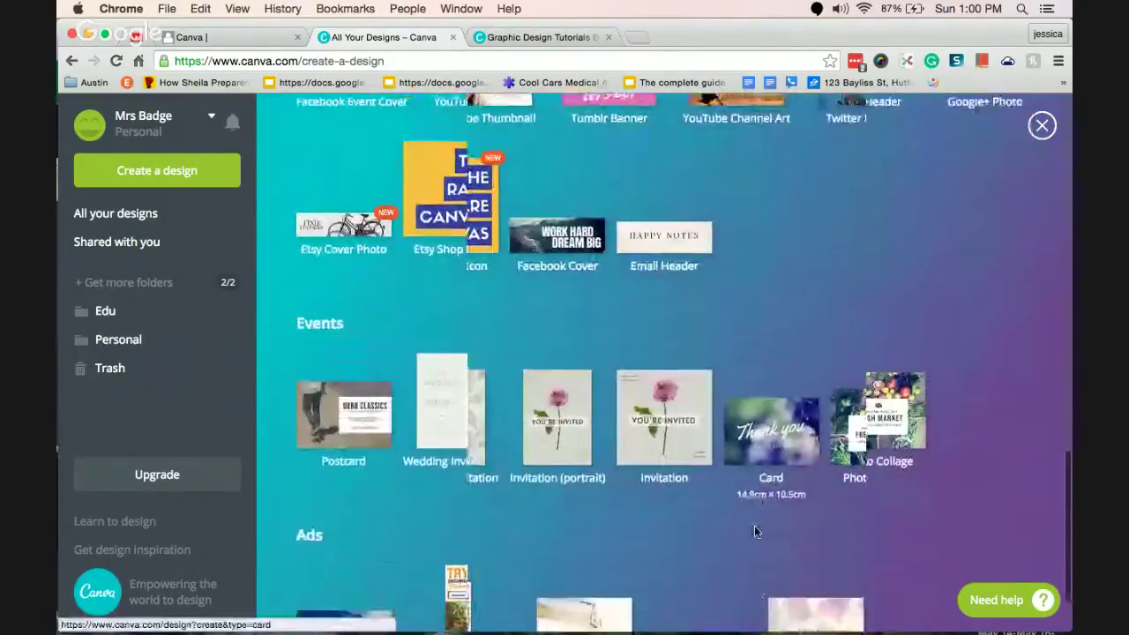
{"action": "scroll", "coordinate": [754, 529], "scroll_direction": "up", "scroll_amount": 6}
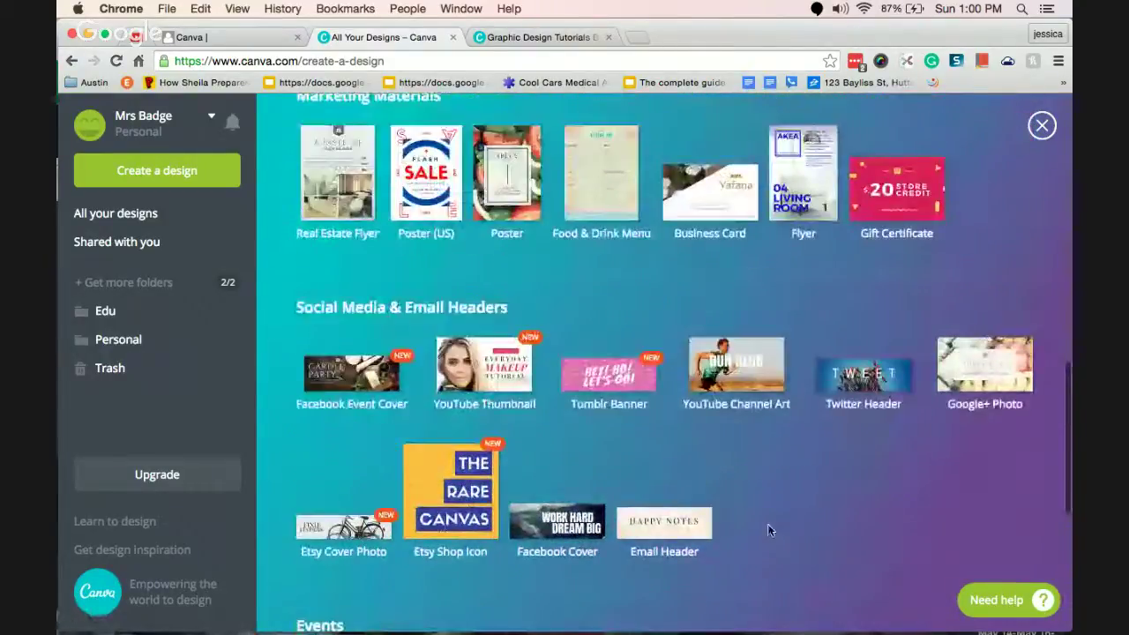
{"action": "left_click_drag", "start_coordinate": [1064, 406], "coordinate": [1068, 109]}
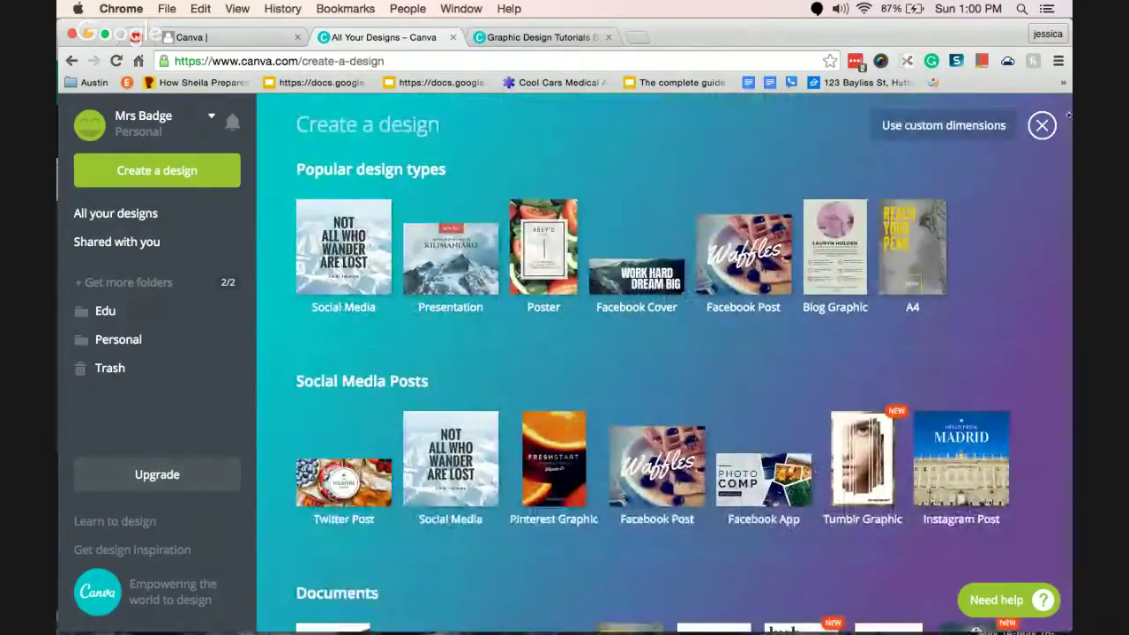
Try the custom dimensions option, check its unit choices, then dismiss it.
{"action": "left_click", "coordinate": [951, 134]}
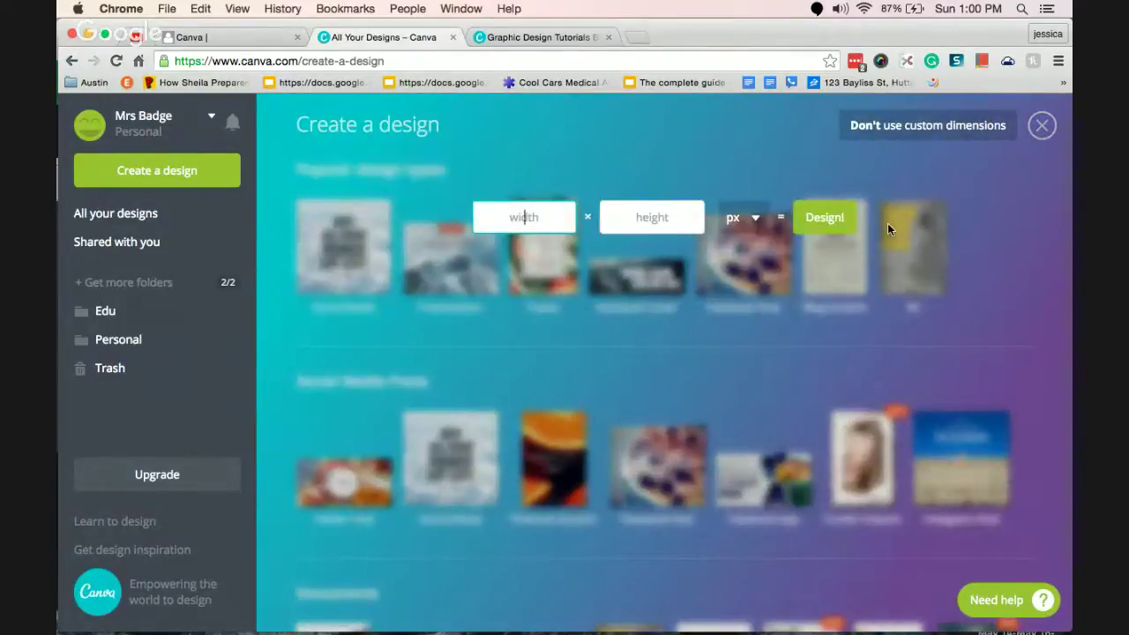
{"action": "left_click", "coordinate": [749, 218]}
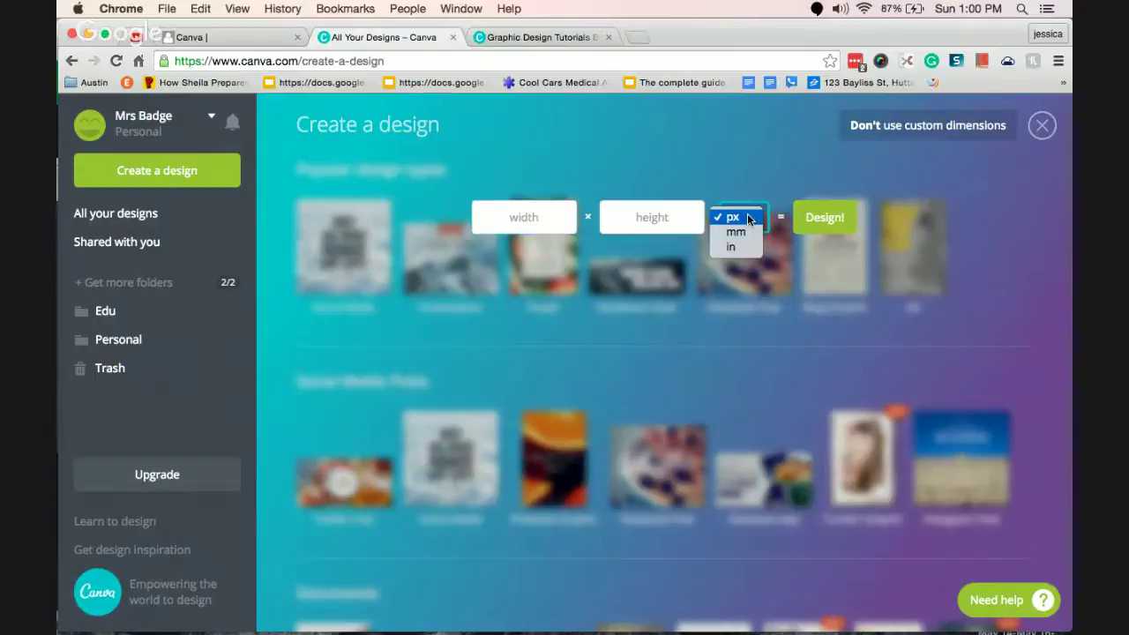
{"action": "left_click", "coordinate": [1012, 217]}
{"action": "left_click", "coordinate": [1012, 247]}
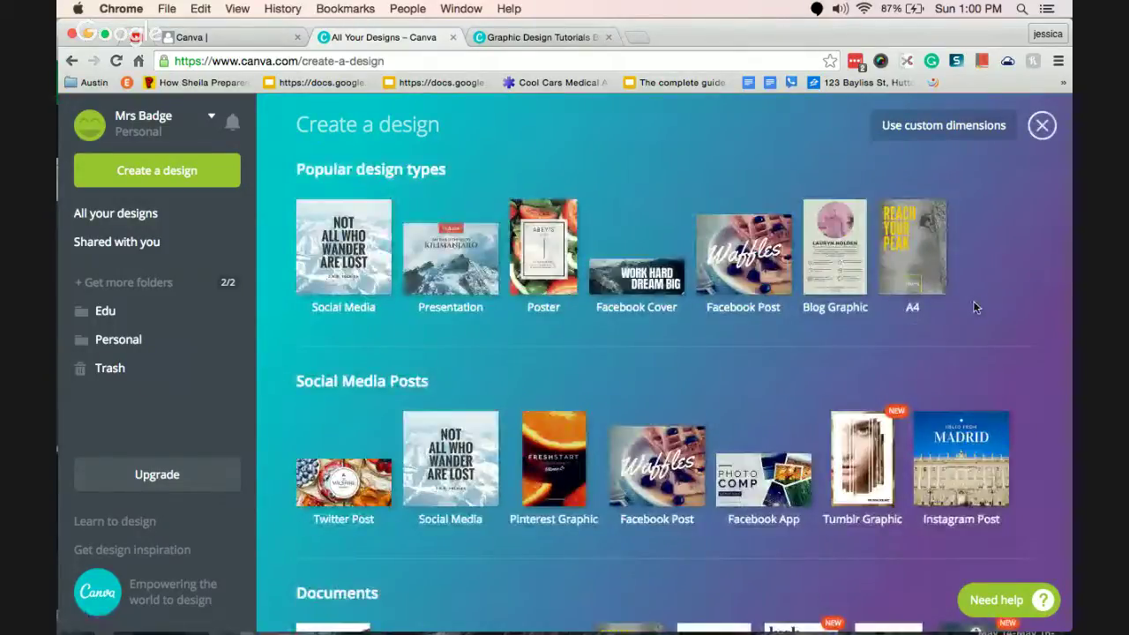
Start a 1280 × 720 px YouTube Thumbnail from Social Media & Email Headers.
{"action": "scroll", "coordinate": [1012, 302], "scroll_direction": "down", "scroll_amount": 5}
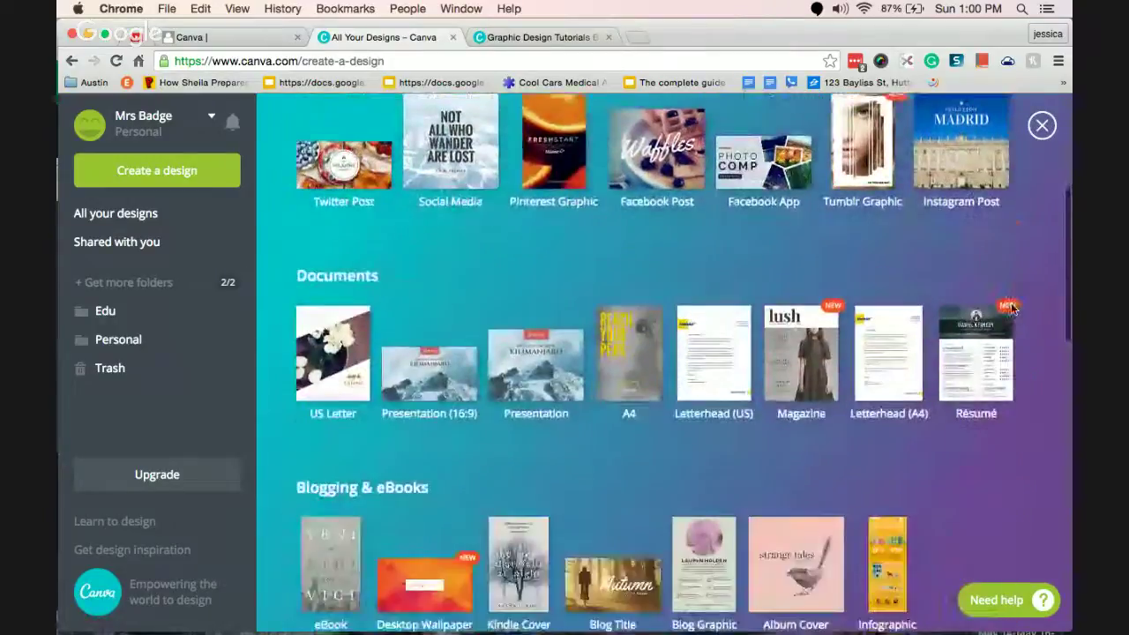
{"action": "scroll", "coordinate": [1013, 307], "scroll_direction": "down", "scroll_amount": 9}
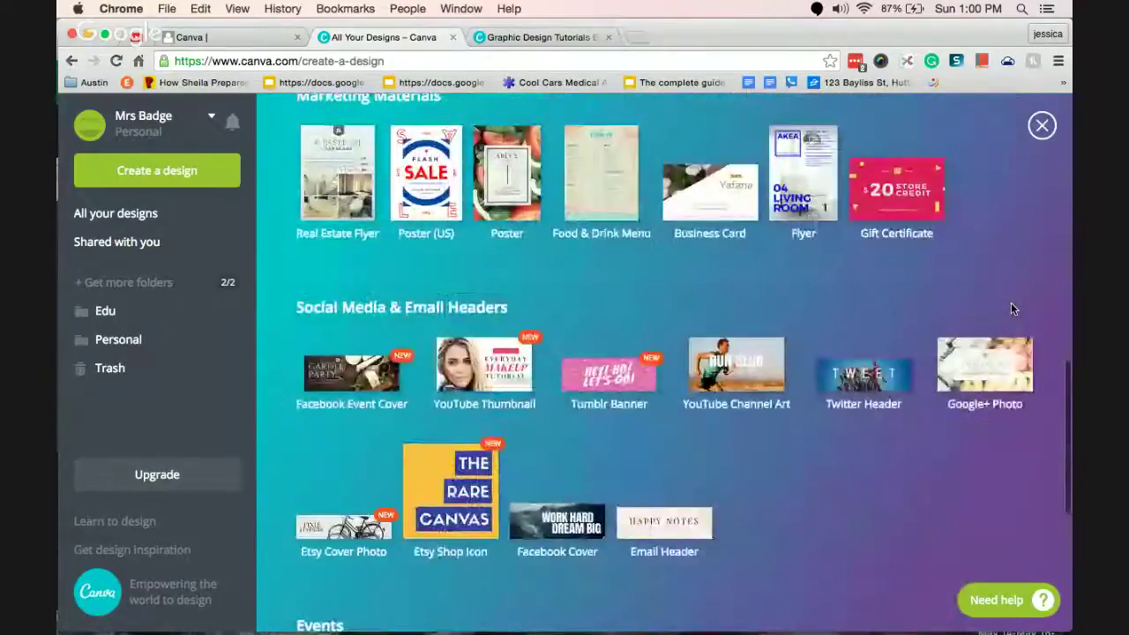
{"action": "left_click", "coordinate": [494, 375]}
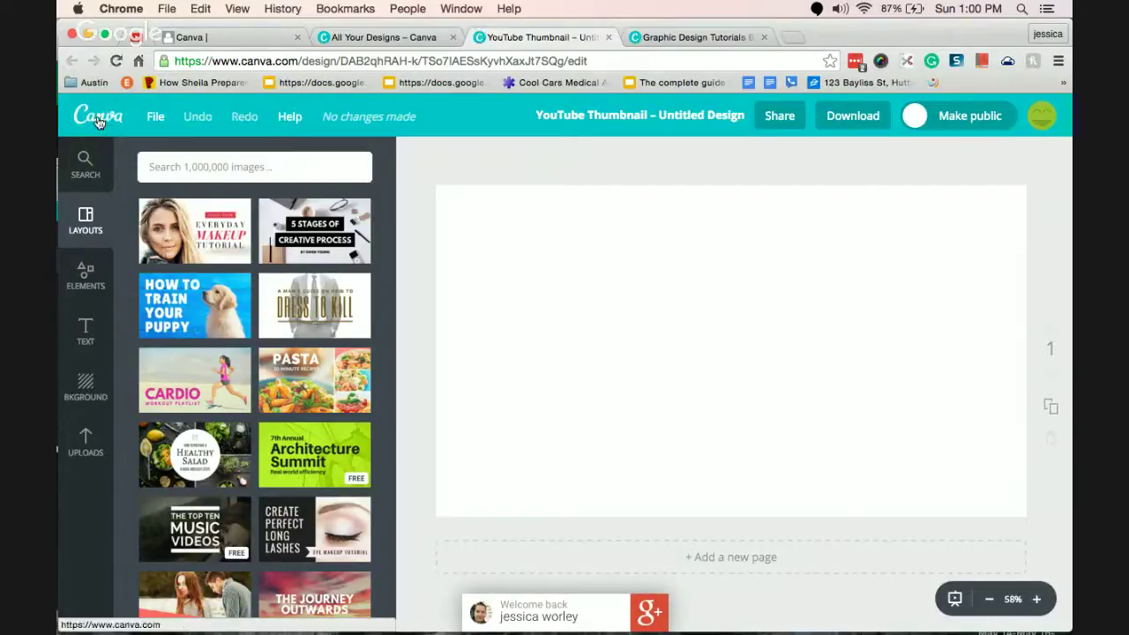
Glance at the design types tab, then return to the YouTube Thumbnail editor's File menu.
{"action": "left_click", "coordinate": [373, 36]}
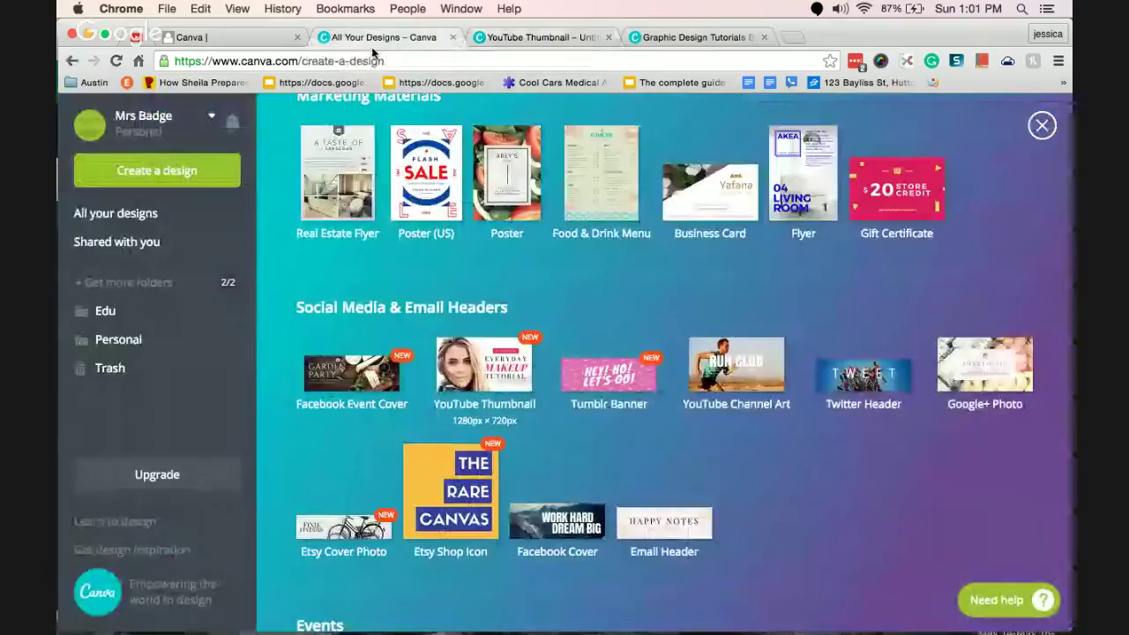
{"action": "left_click", "coordinate": [539, 38]}
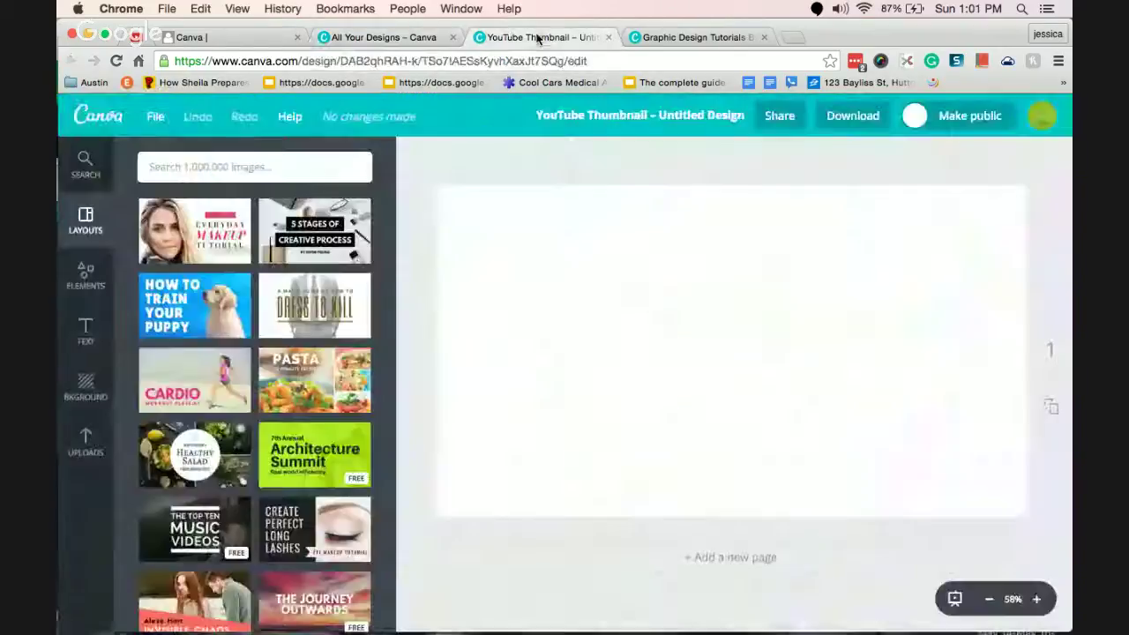
{"action": "left_click", "coordinate": [159, 117]}
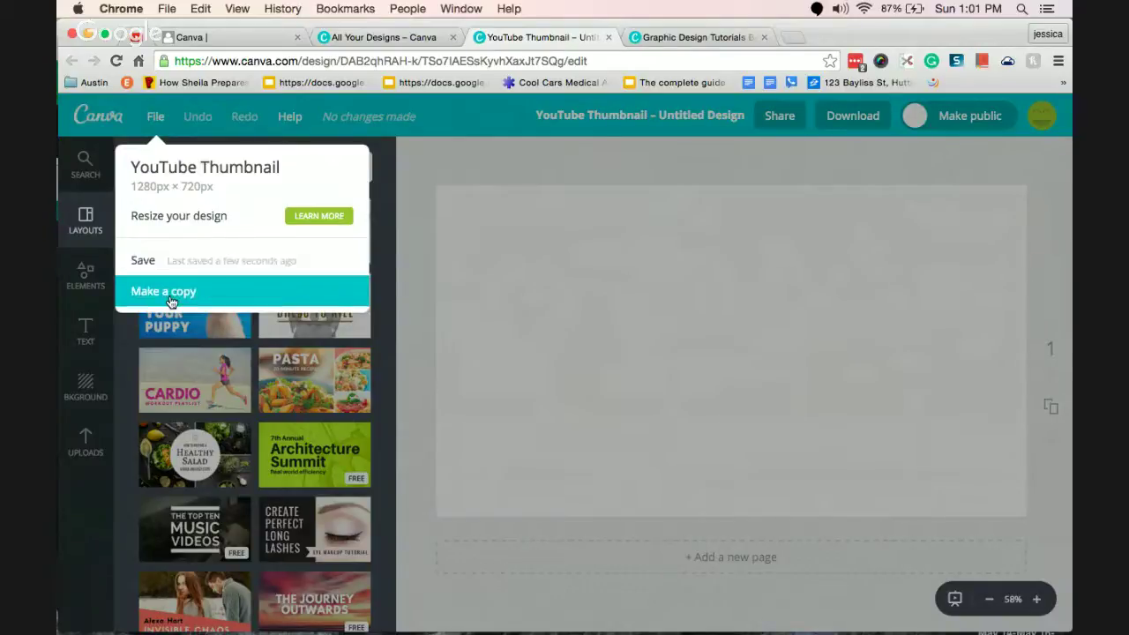
Dismiss the File menu and retitle the design 'Canva #Badgeoutmypd'.
{"action": "left_click", "coordinate": [424, 167]}
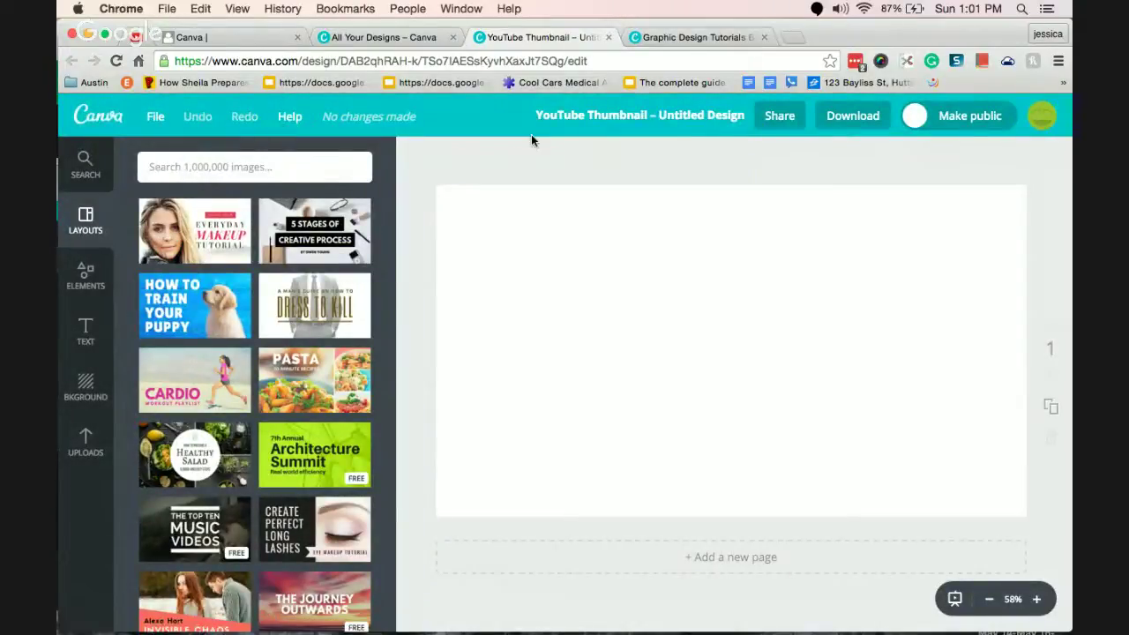
{"action": "left_click", "coordinate": [615, 121]}
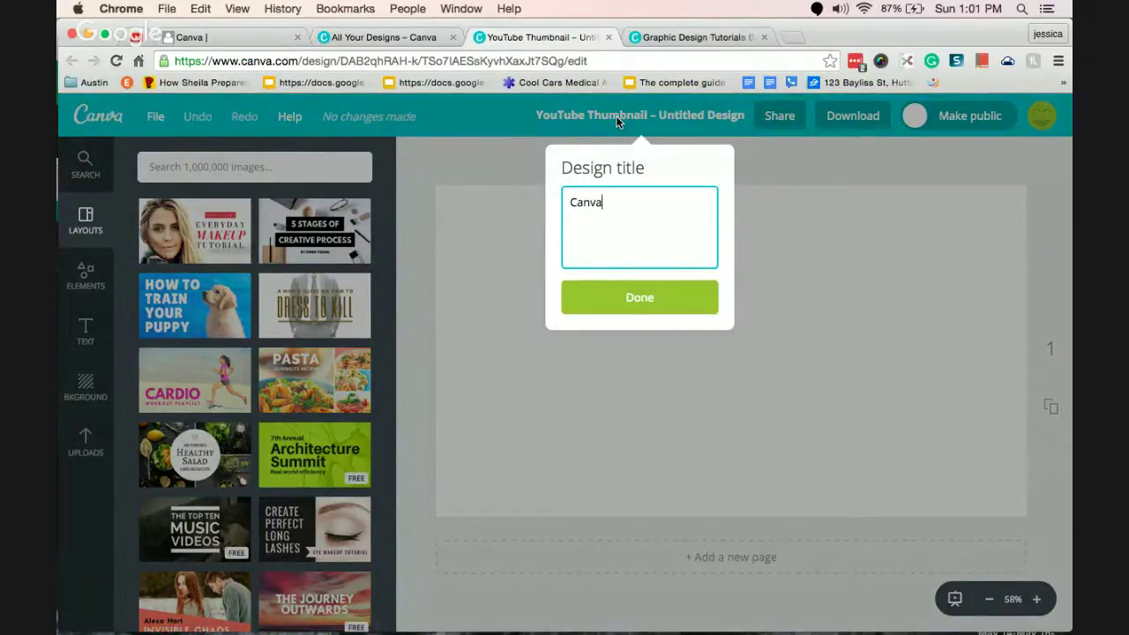
{"action": "type", "text": "Canva #Badgeoutmypd"}
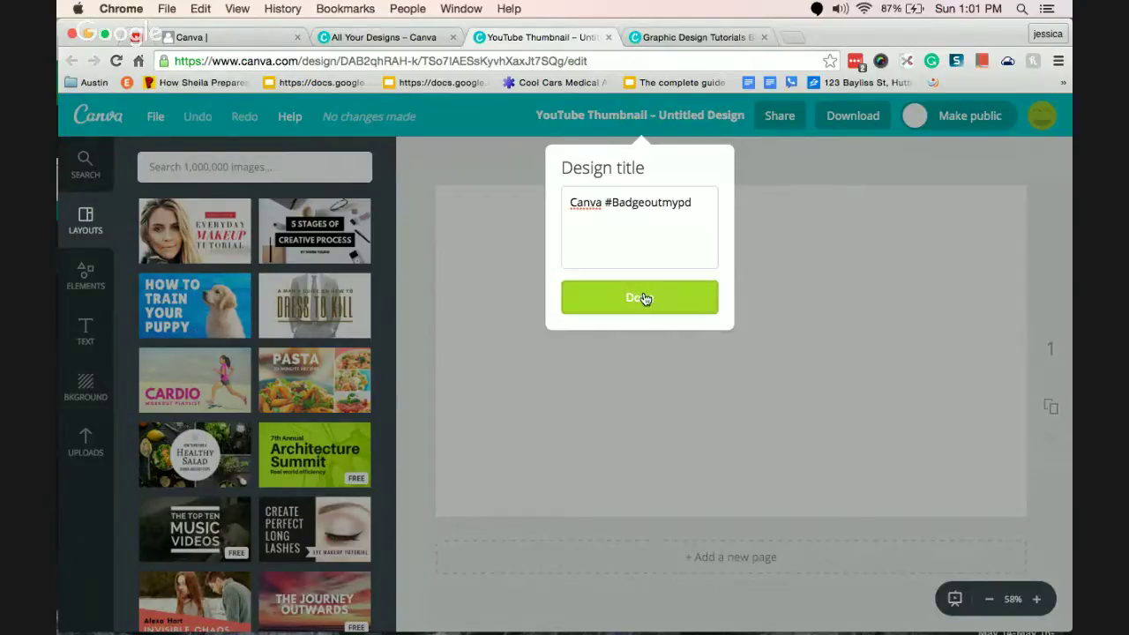
{"action": "left_click", "coordinate": [641, 297]}
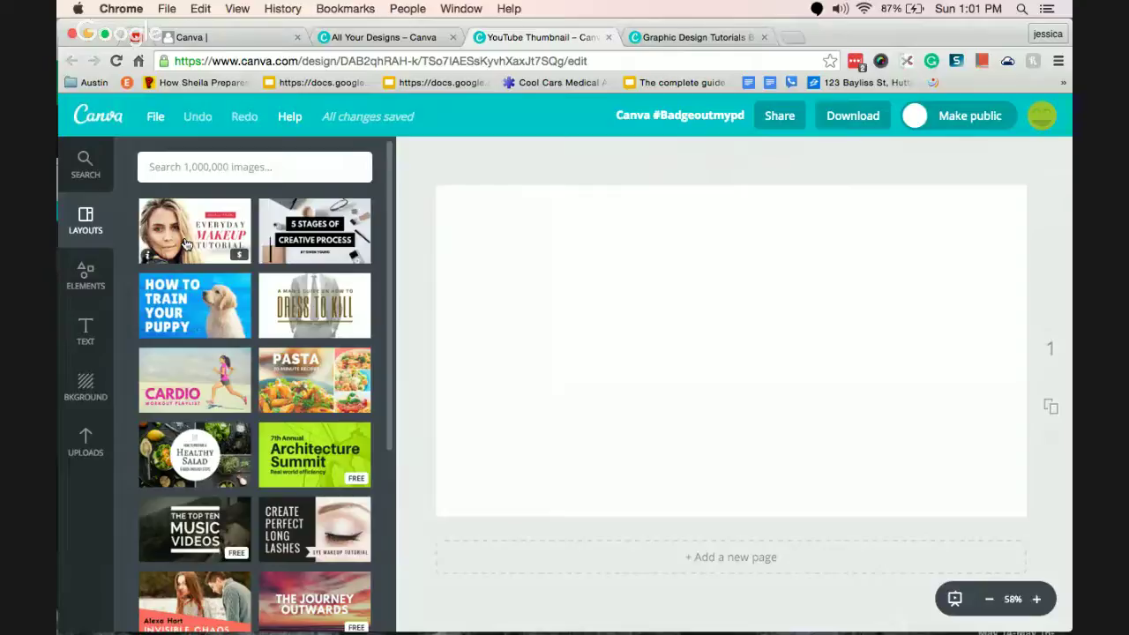
Try the Everyday Makeup Tutorial layout, moving and deleting its photo and background.
{"action": "left_click", "coordinate": [85, 168]}
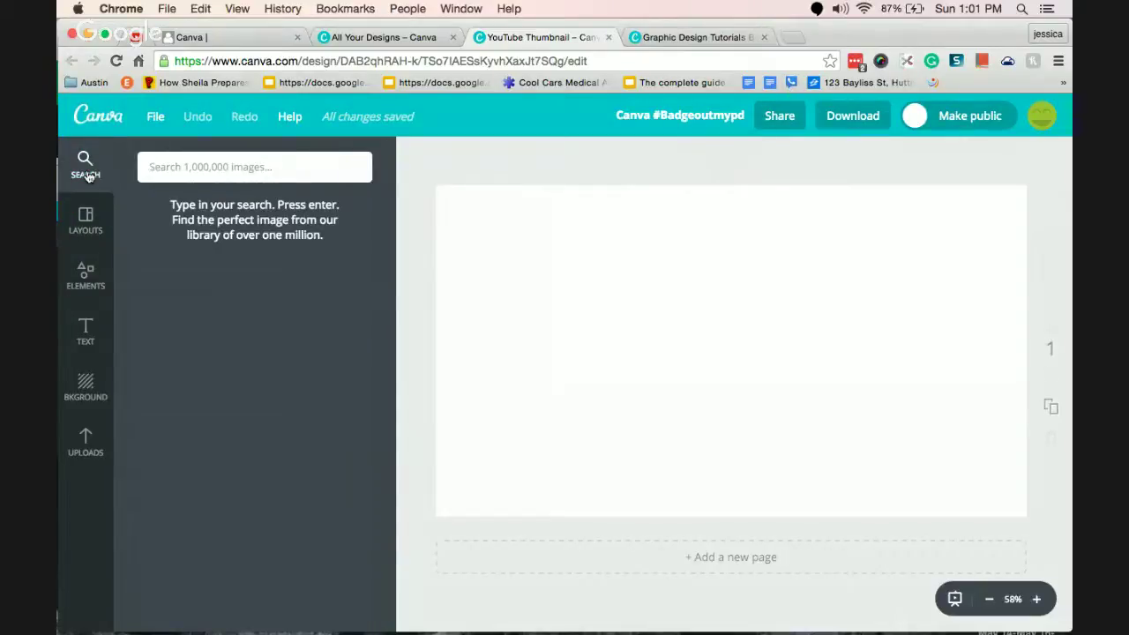
{"action": "left_click", "coordinate": [86, 222]}
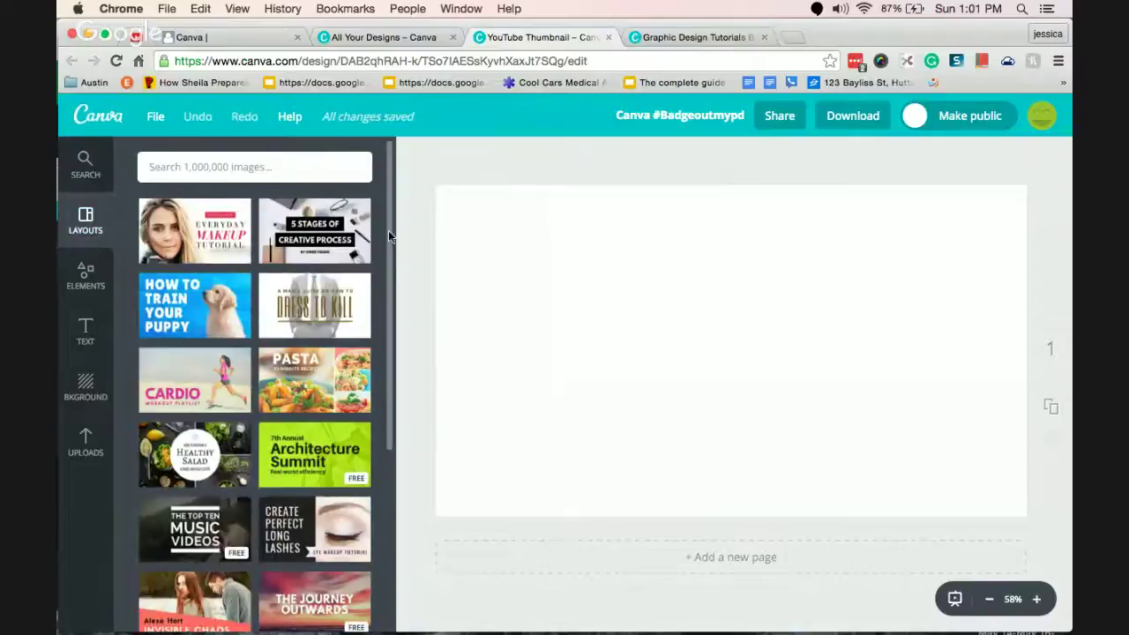
{"action": "mouse_move", "coordinate": [389, 231]}
{"action": "left_mouse_down"}
{"action": "mouse_move", "coordinate": [404, 539]}
{"action": "mouse_move", "coordinate": [403, 217]}
{"action": "left_mouse_up"}
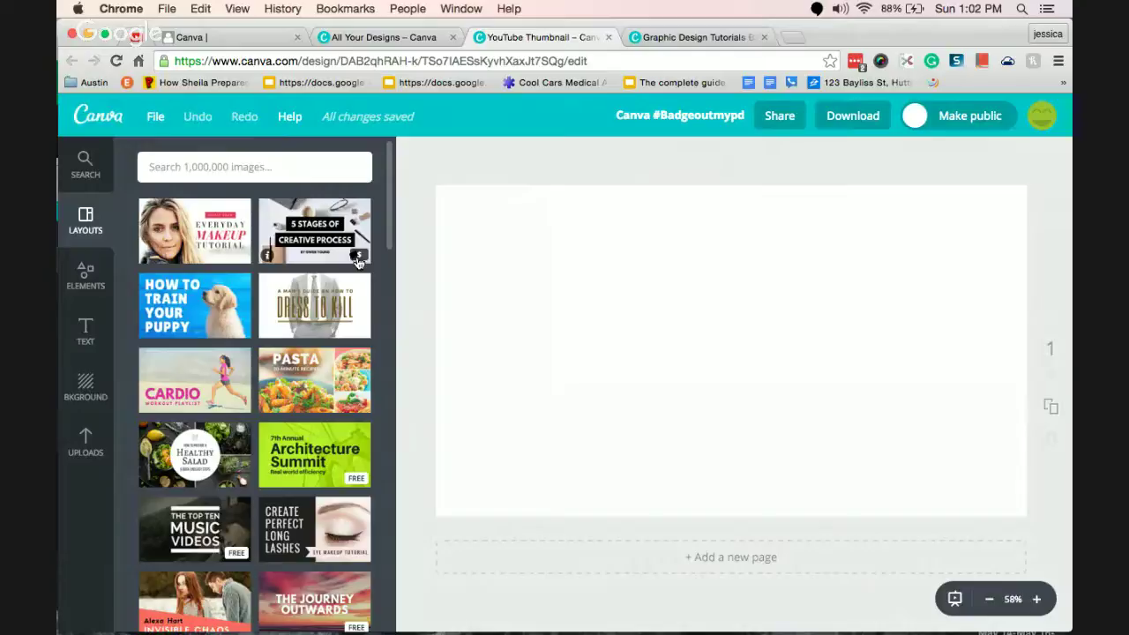
{"action": "left_click", "coordinate": [217, 252]}
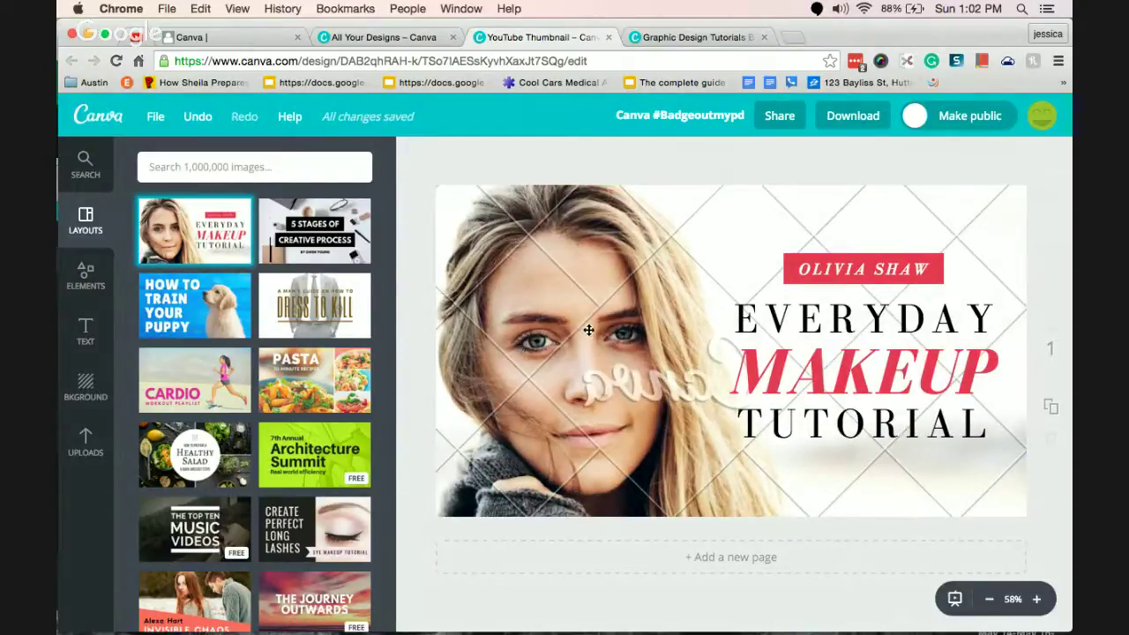
{"action": "left_click", "coordinate": [577, 356]}
{"action": "left_click_drag", "start_coordinate": [577, 356], "coordinate": [577, 395]}
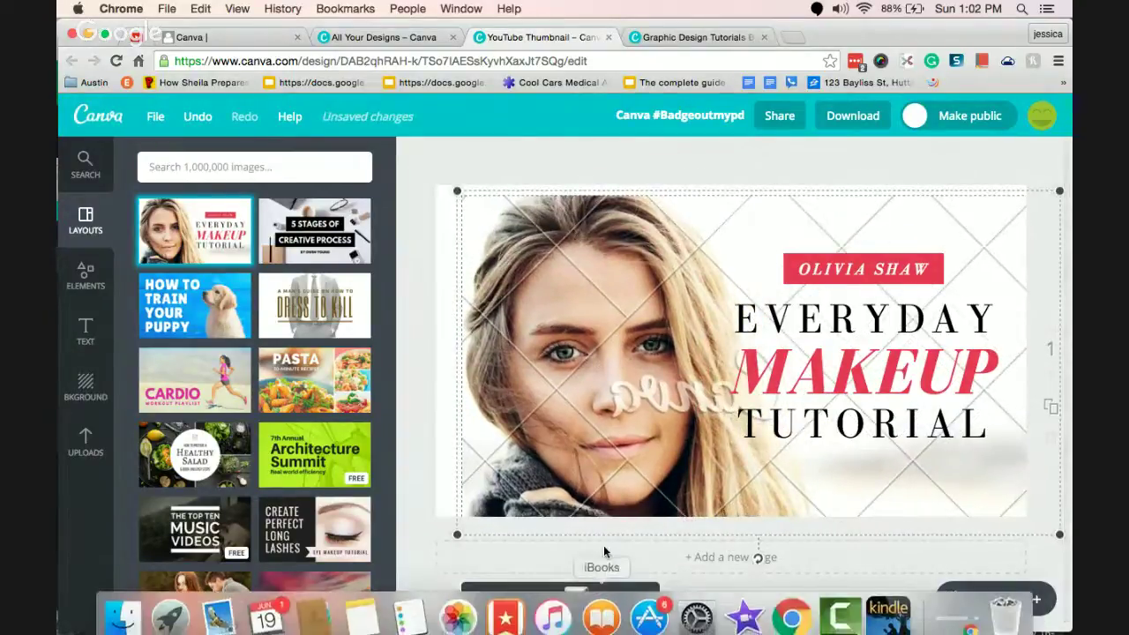
{"action": "left_click", "coordinate": [611, 600]}
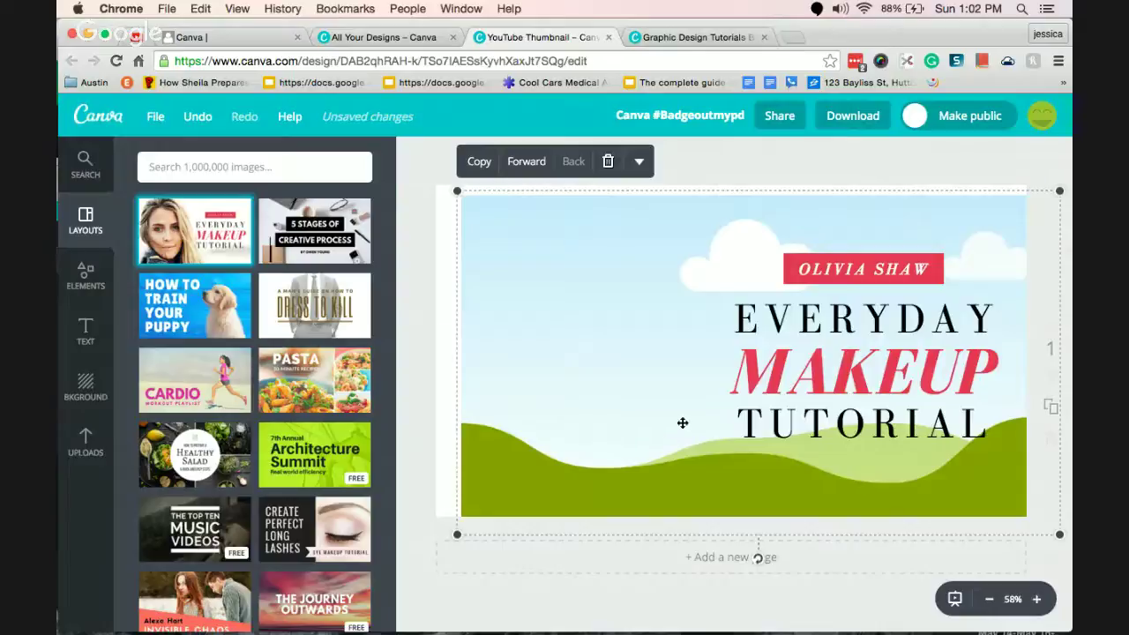
{"action": "key", "text": "Delete"}
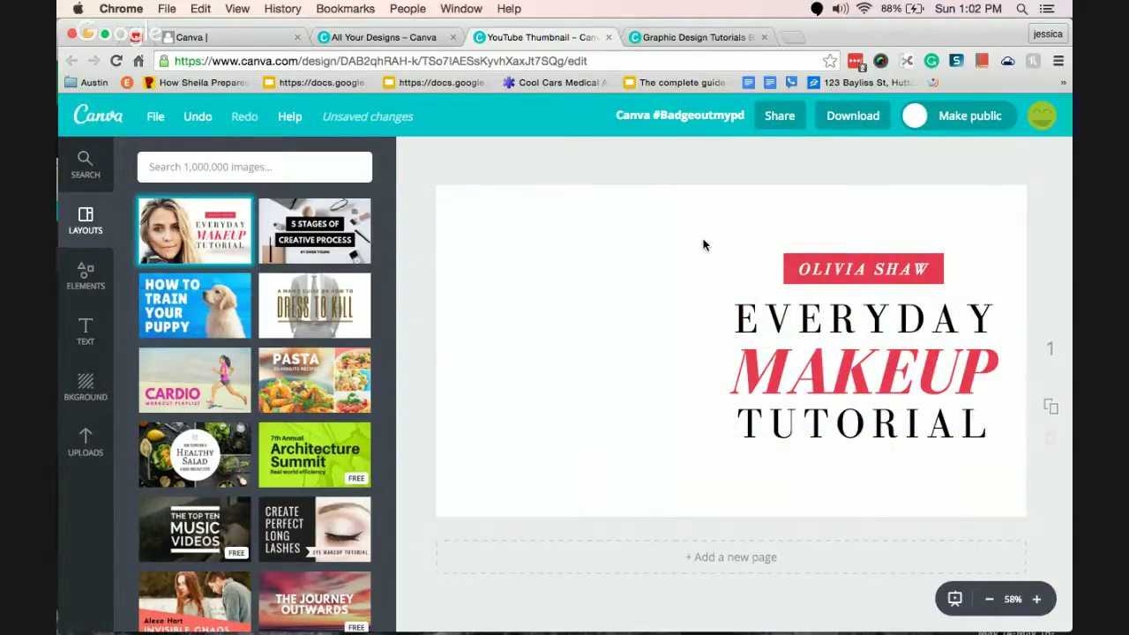
Try the 5 Stages layout, then apply the Architecture Summit layout and inspect its photo.
{"action": "left_click", "coordinate": [338, 250]}
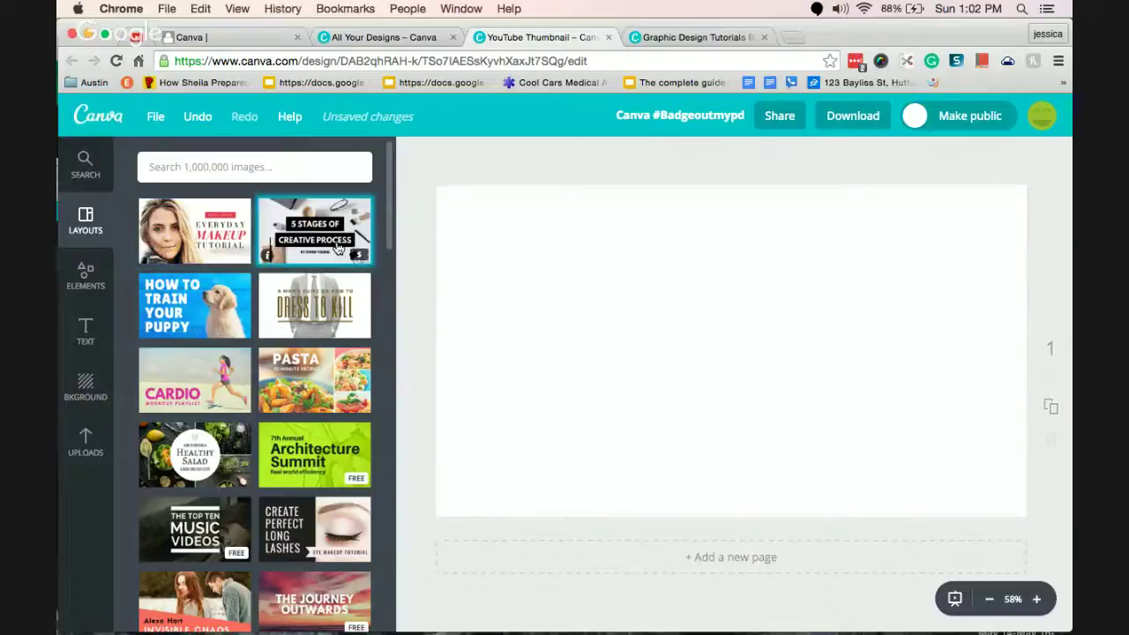
{"action": "left_click_drag", "start_coordinate": [707, 291], "coordinate": [769, 253]}
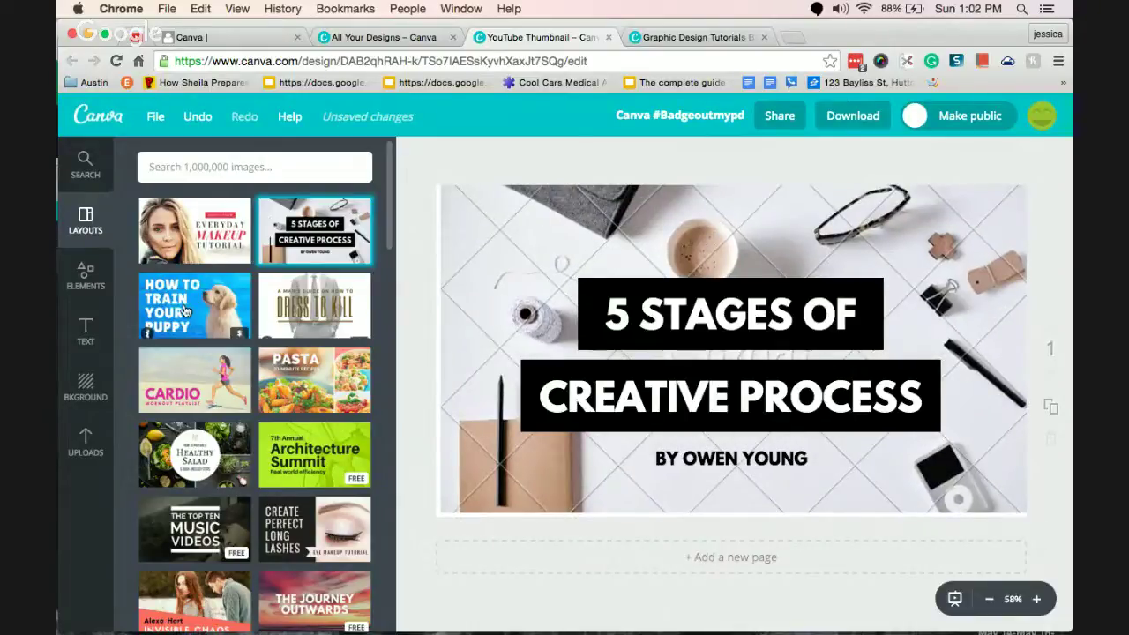
{"action": "left_click", "coordinate": [353, 476]}
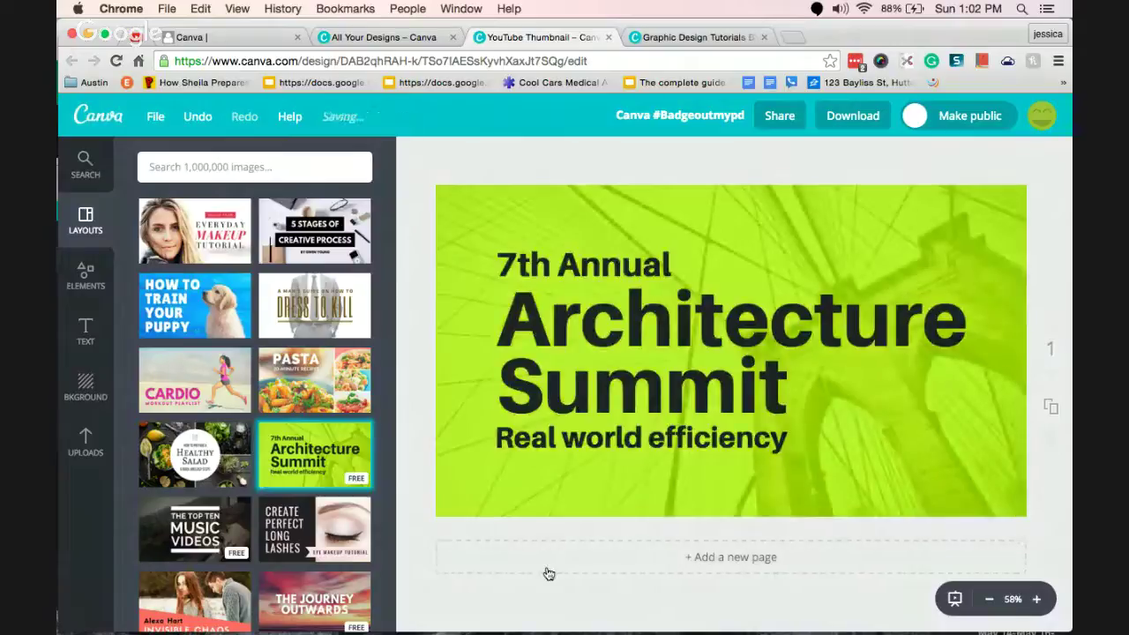
{"action": "left_click", "coordinate": [645, 492]}
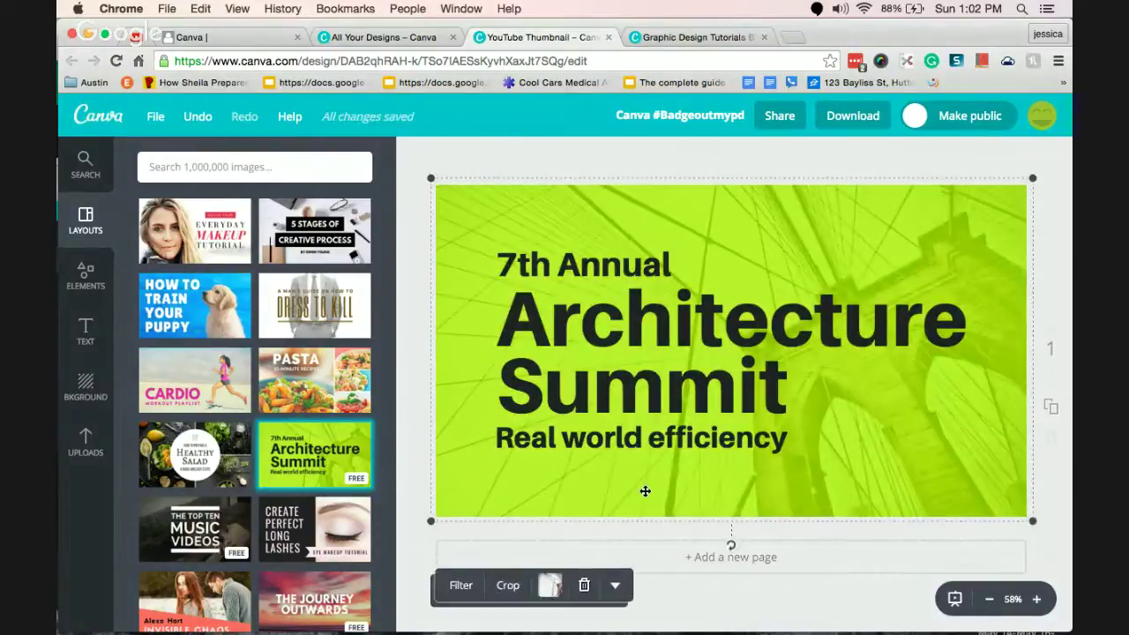
{"action": "left_click", "coordinate": [554, 588]}
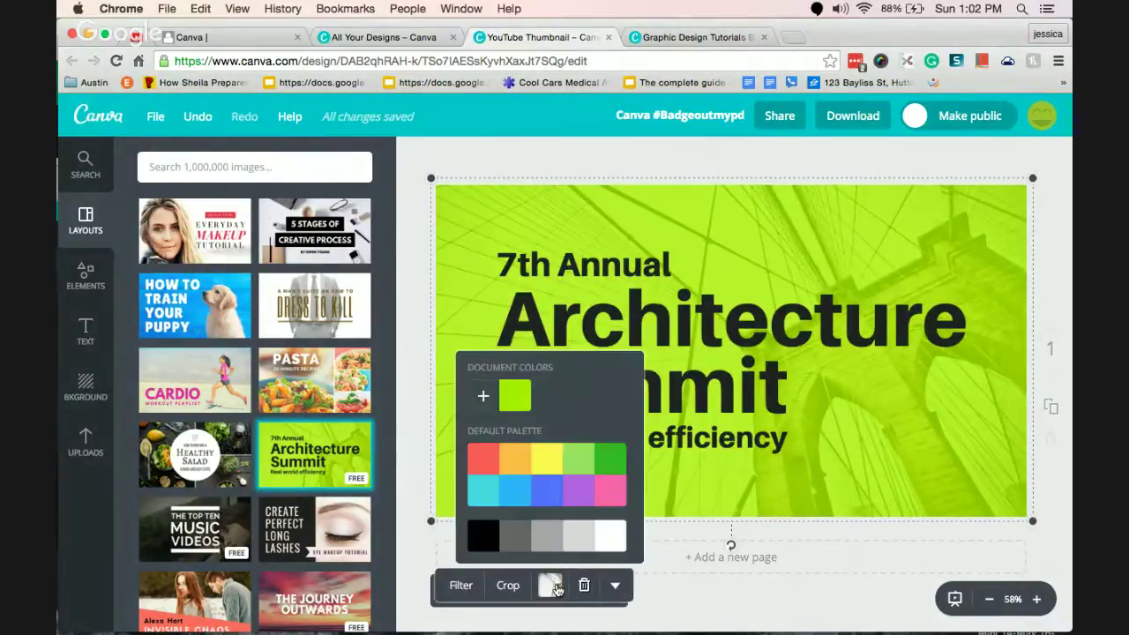
{"action": "left_click", "coordinate": [554, 587]}
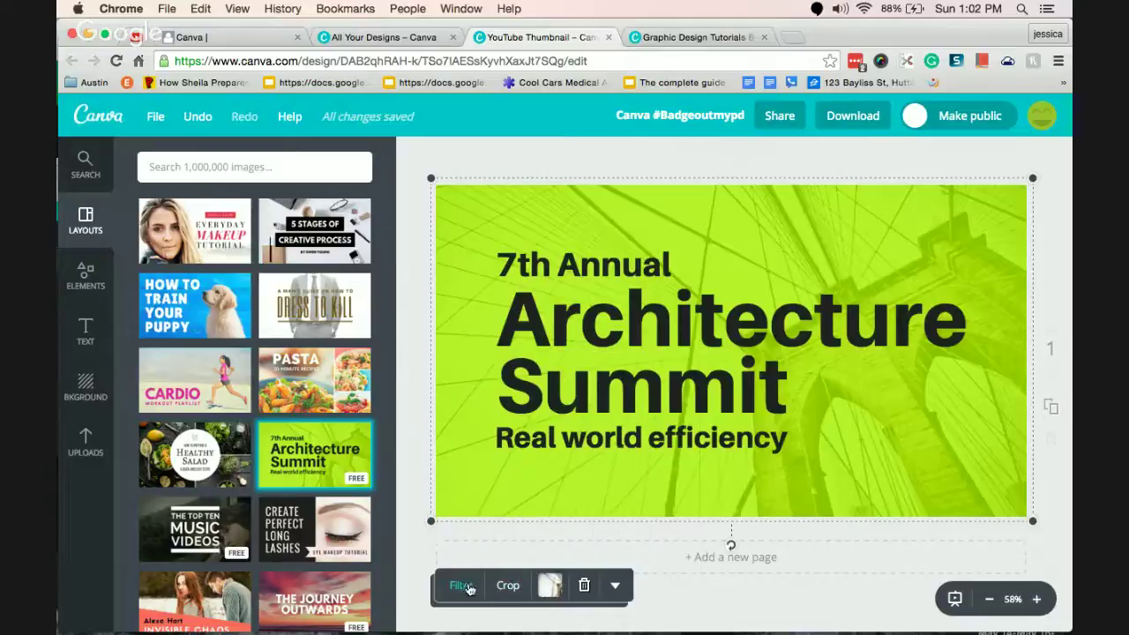
{"action": "left_click", "coordinate": [408, 487]}
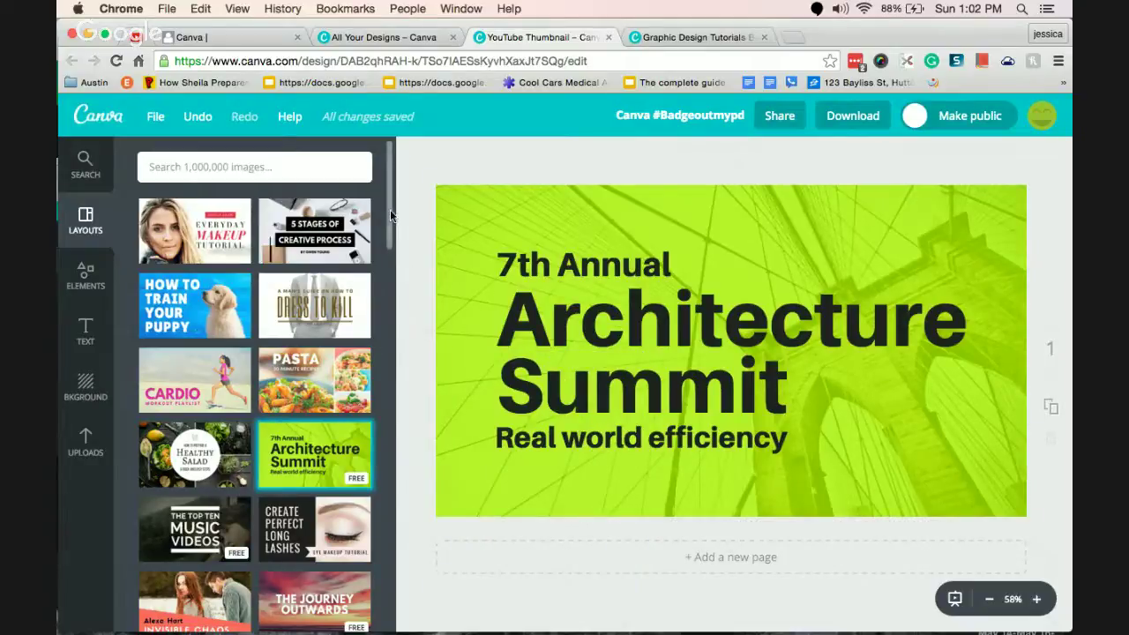
{"action": "left_click_drag", "start_coordinate": [390, 217], "coordinate": [405, 166]}
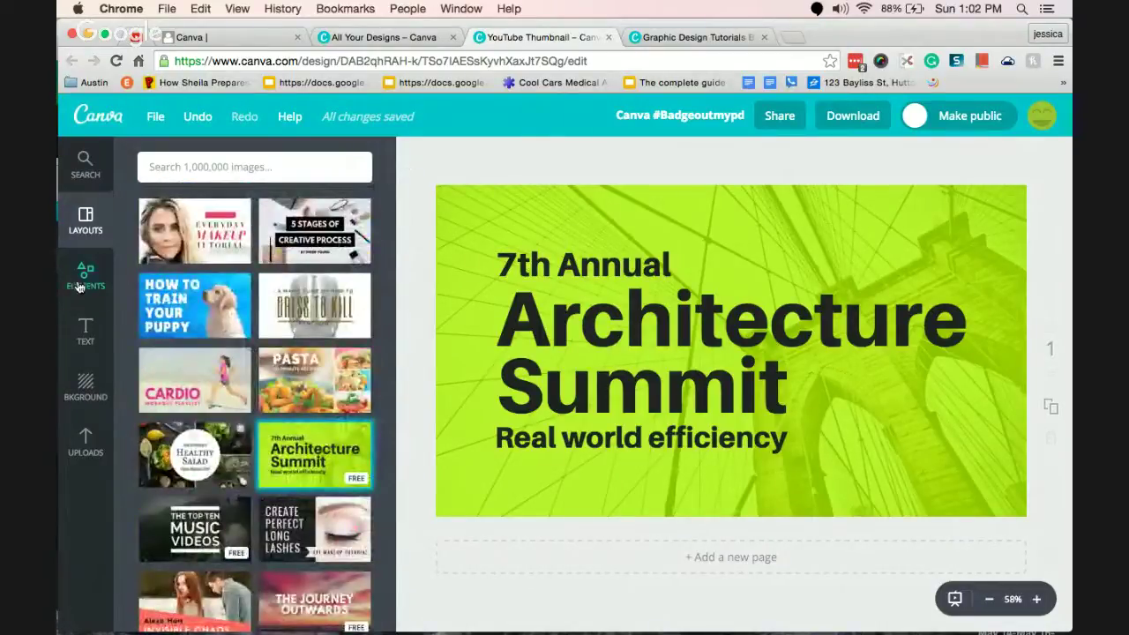
Delete all Architecture Summit elements, including the leftover green rectangle, leaving a blank page.
{"action": "left_click", "coordinate": [80, 287]}
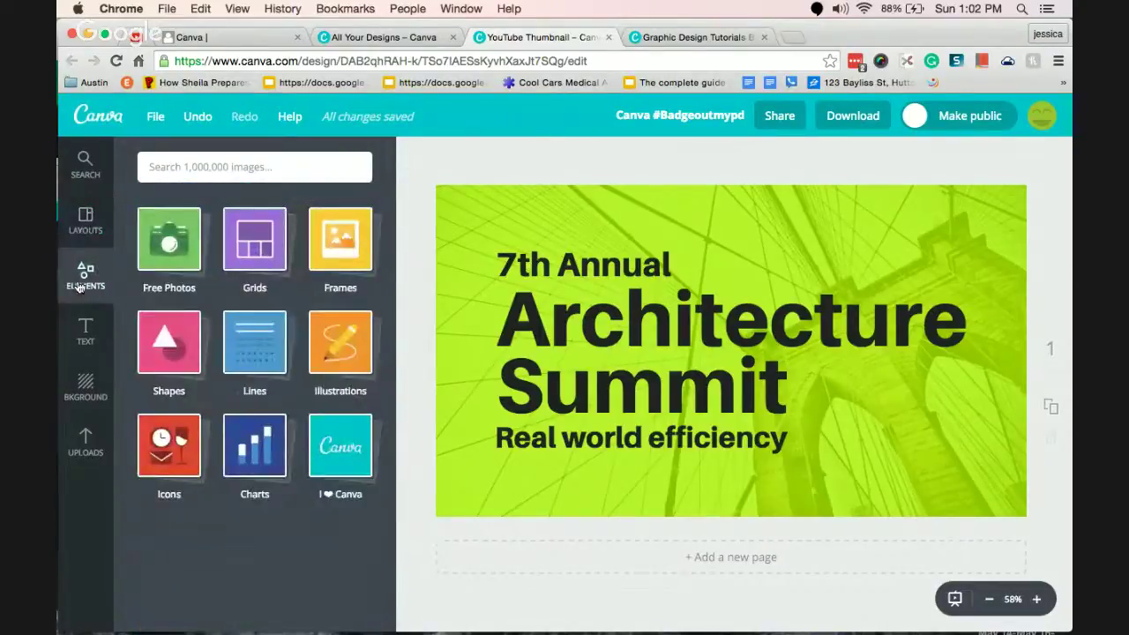
{"action": "left_click", "coordinate": [487, 227]}
{"action": "left_click", "coordinate": [474, 161]}
{"action": "key", "text": "ctrl+a"}
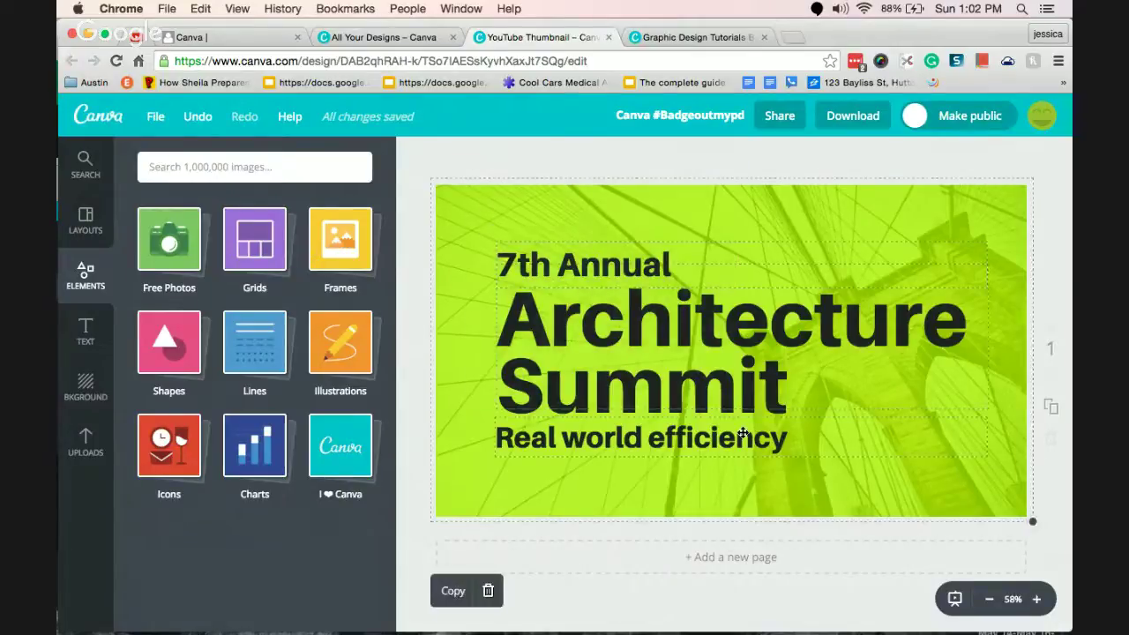
{"action": "key", "text": "Delete"}
{"action": "left_click", "coordinate": [684, 350]}
{"action": "key", "text": "Delete"}
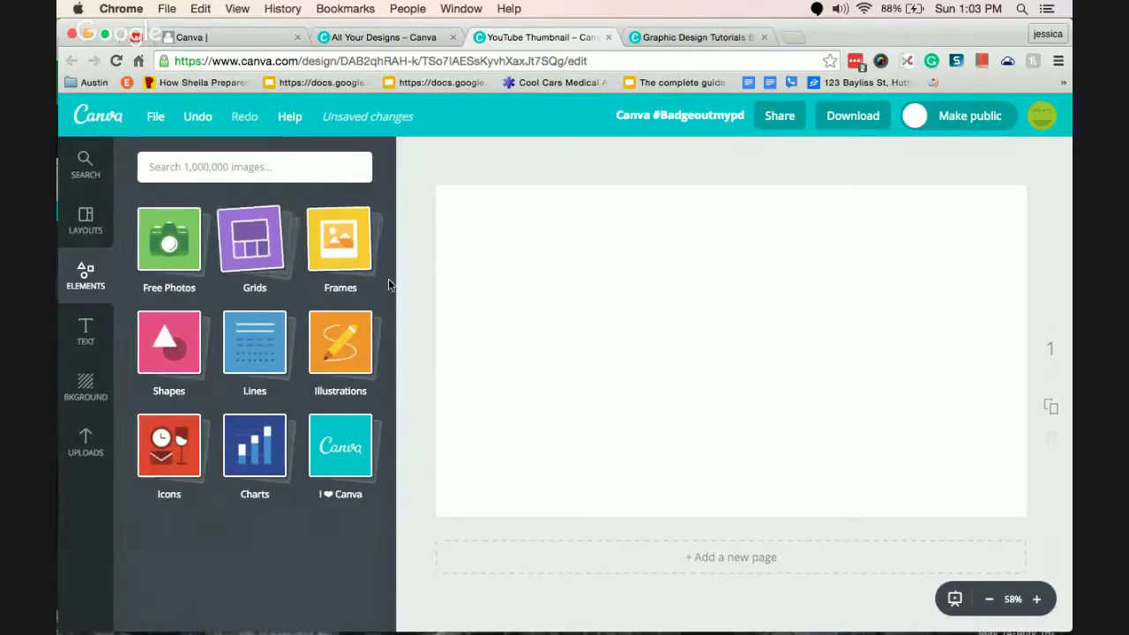
Browse the free photos list, then collapse it.
{"action": "left_click", "coordinate": [168, 265]}
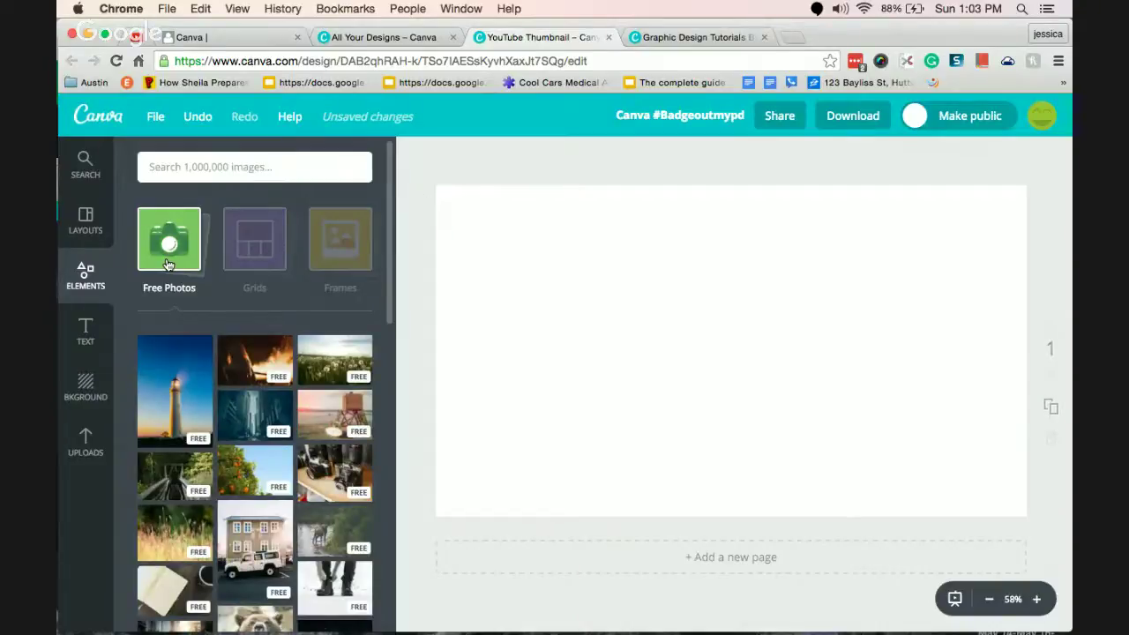
{"action": "left_click_drag", "start_coordinate": [385, 201], "coordinate": [439, 197]}
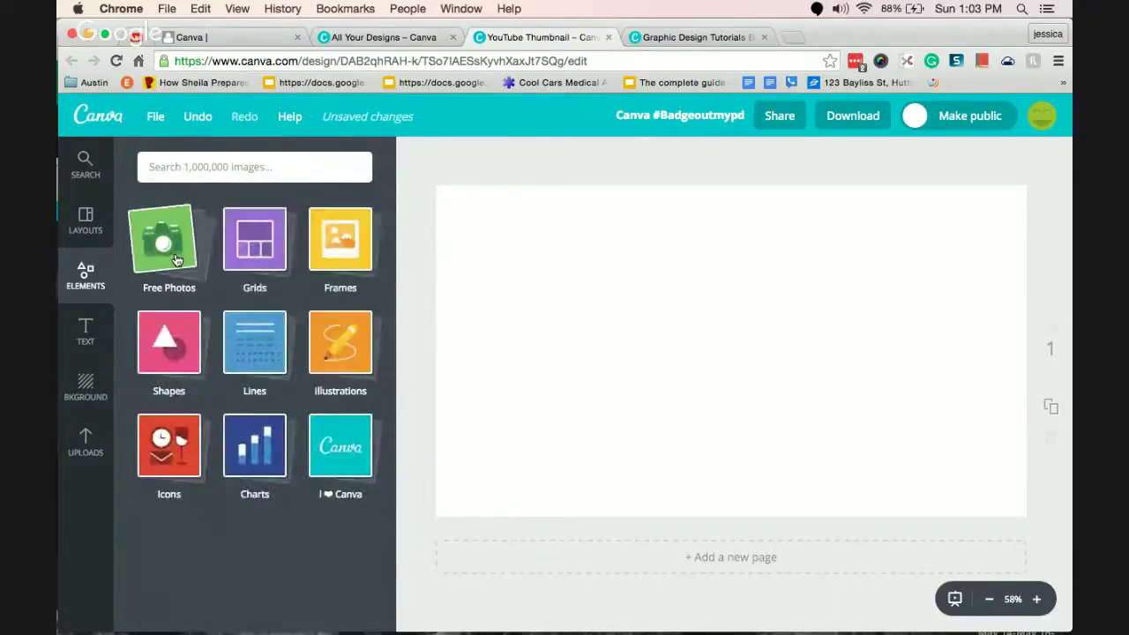
{"action": "left_click", "coordinate": [202, 164]}
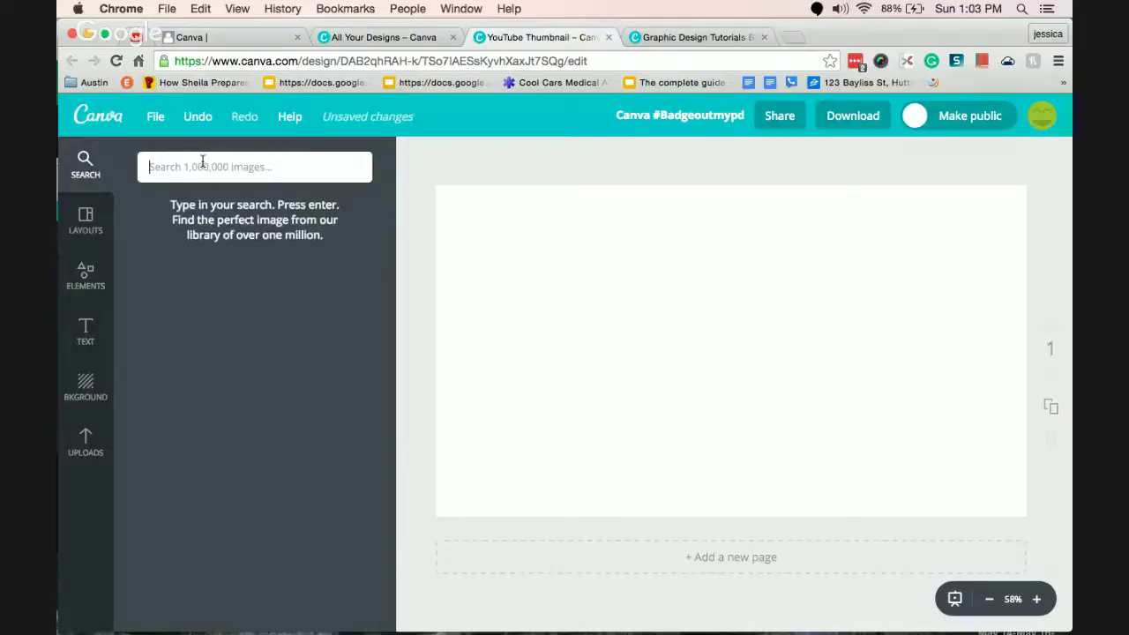
Search 'starfish', add the starfish reflection photo, then delete it from the page.
{"action": "type", "text": "starfish"}
{"action": "key", "text": "Return"}
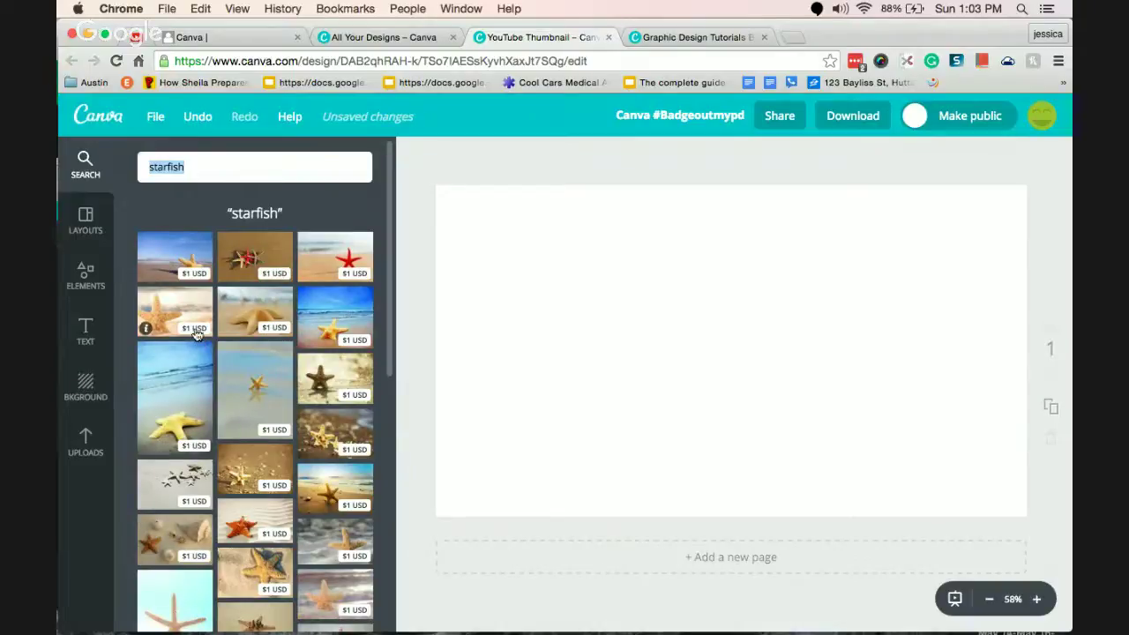
{"action": "left_click", "coordinate": [255, 388]}
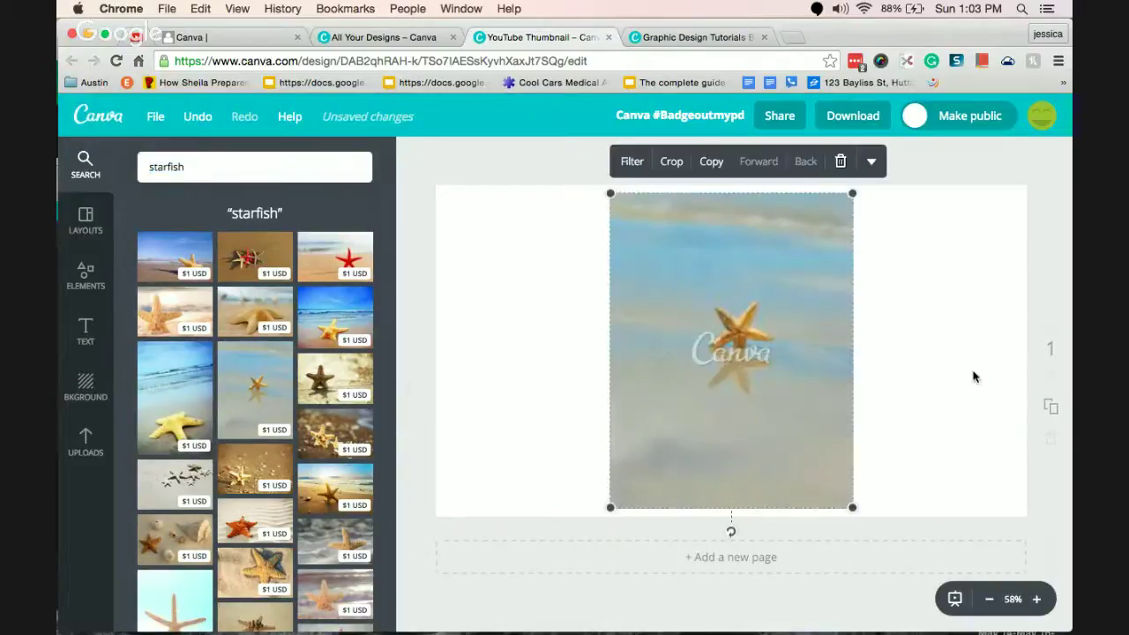
{"action": "left_click", "coordinate": [749, 401]}
{"action": "key", "text": "Delete"}
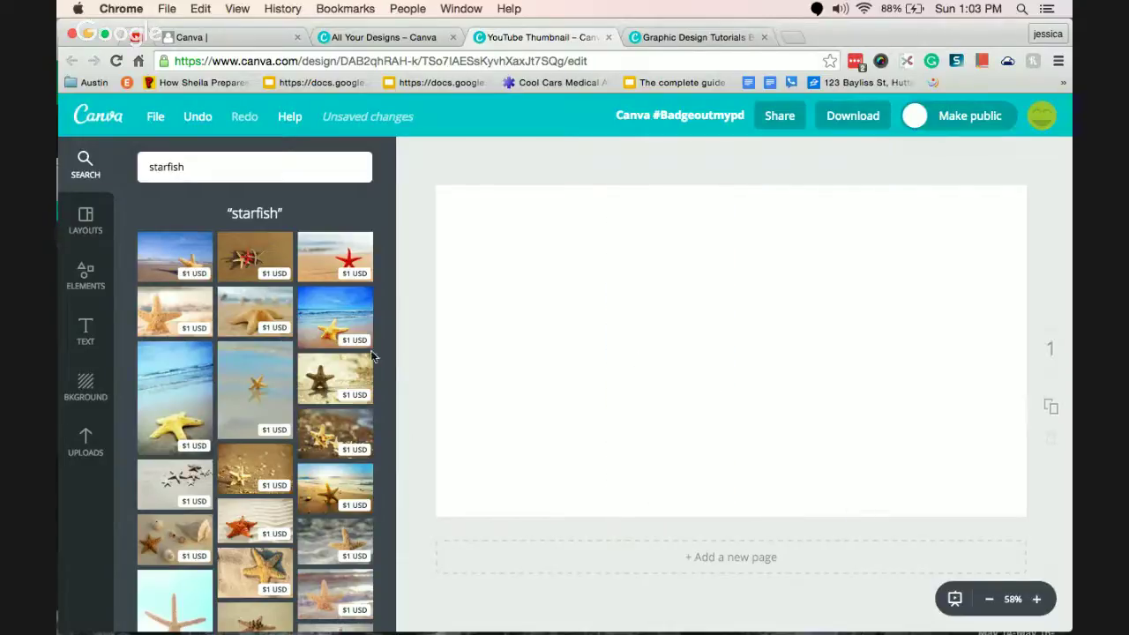
Scroll through the starfish results, then select the search term to replace it.
{"action": "left_click_drag", "start_coordinate": [388, 333], "coordinate": [386, 602]}
{"action": "scroll", "coordinate": [386, 602], "scroll_direction": "down", "scroll_amount": 3}
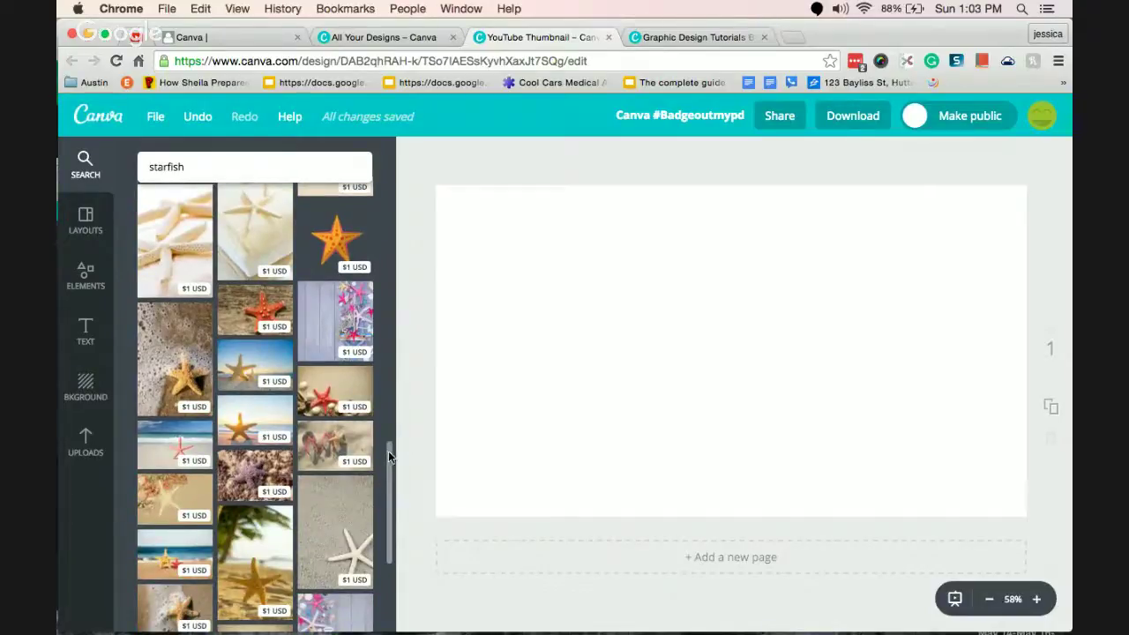
{"action": "left_click_drag", "start_coordinate": [388, 451], "coordinate": [386, 632]}
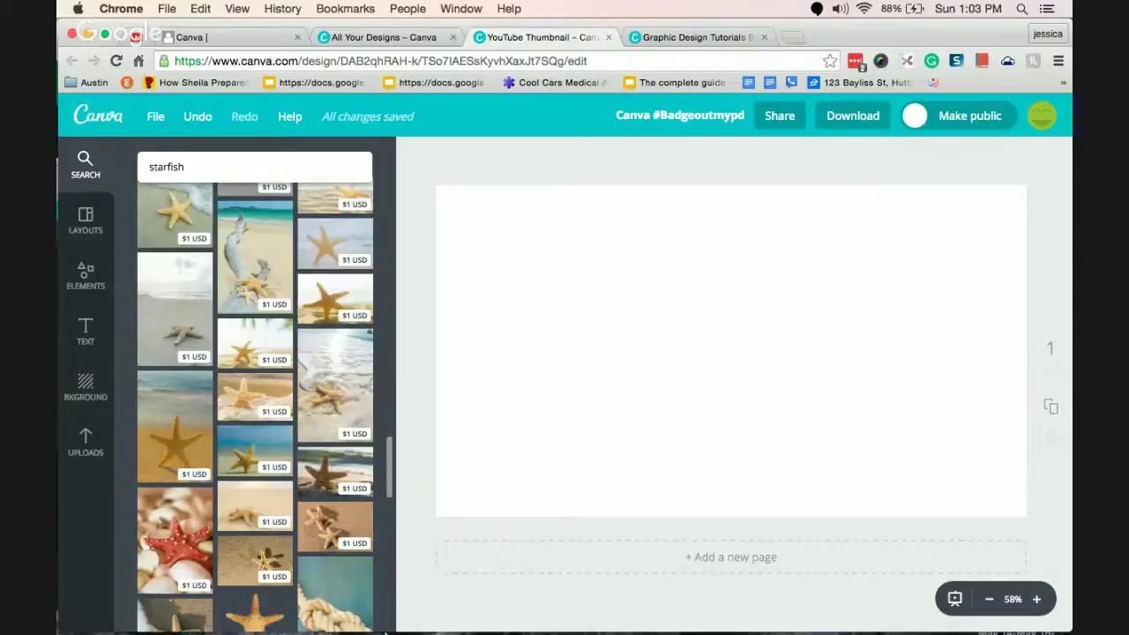
{"action": "scroll", "coordinate": [384, 583], "scroll_direction": "down", "scroll_amount": 3}
{"action": "scroll", "coordinate": [388, 478], "scroll_direction": "down", "scroll_amount": 1}
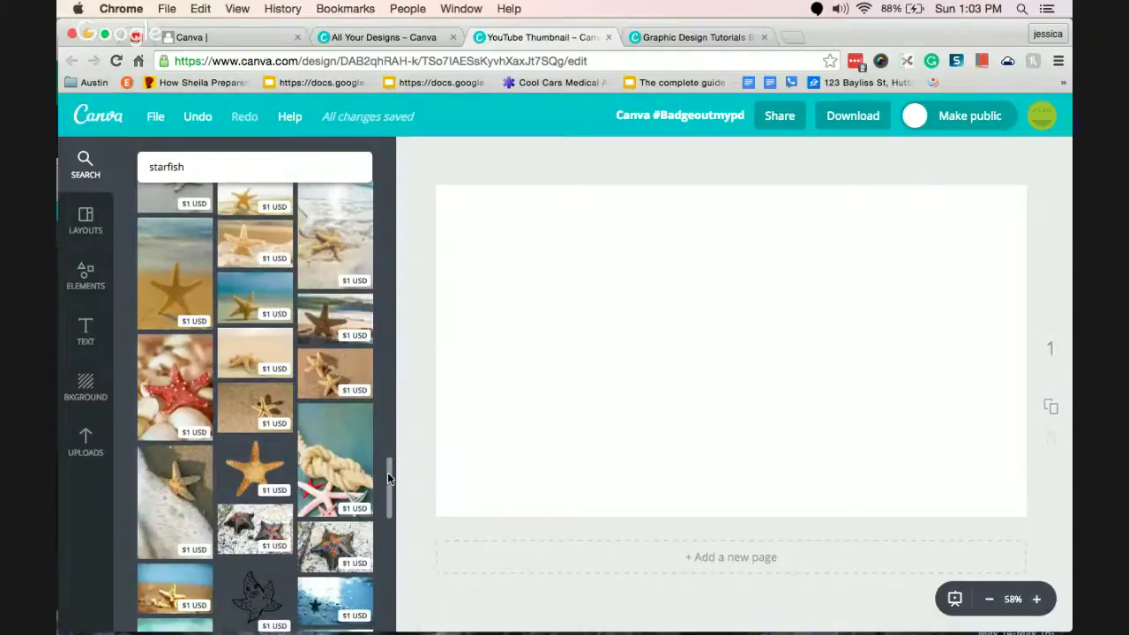
{"action": "scroll", "coordinate": [388, 494], "scroll_direction": "down", "scroll_amount": 10}
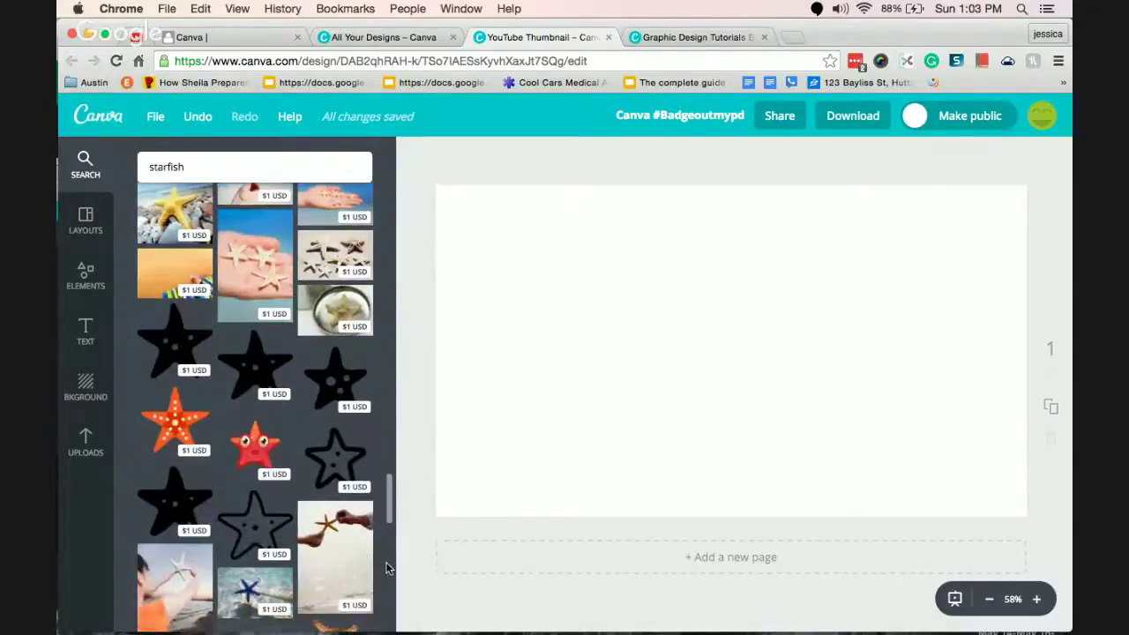
{"action": "scroll", "coordinate": [384, 582], "scroll_direction": "down", "scroll_amount": 5}
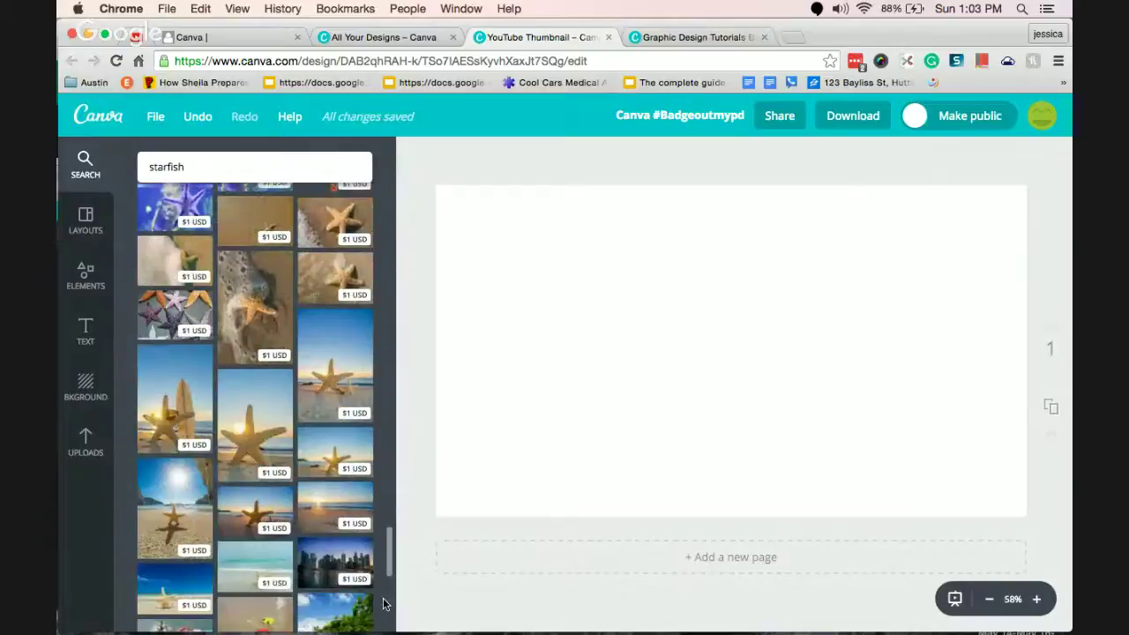
{"action": "left_click_drag", "start_coordinate": [389, 564], "coordinate": [390, 298]}
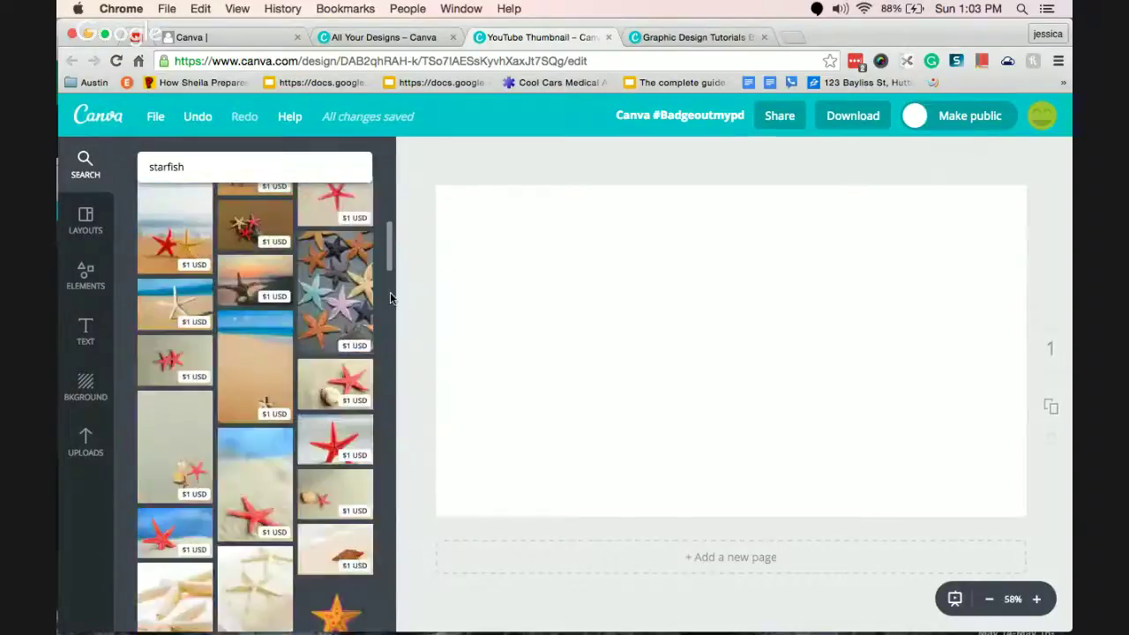
{"action": "left_click", "coordinate": [240, 169]}
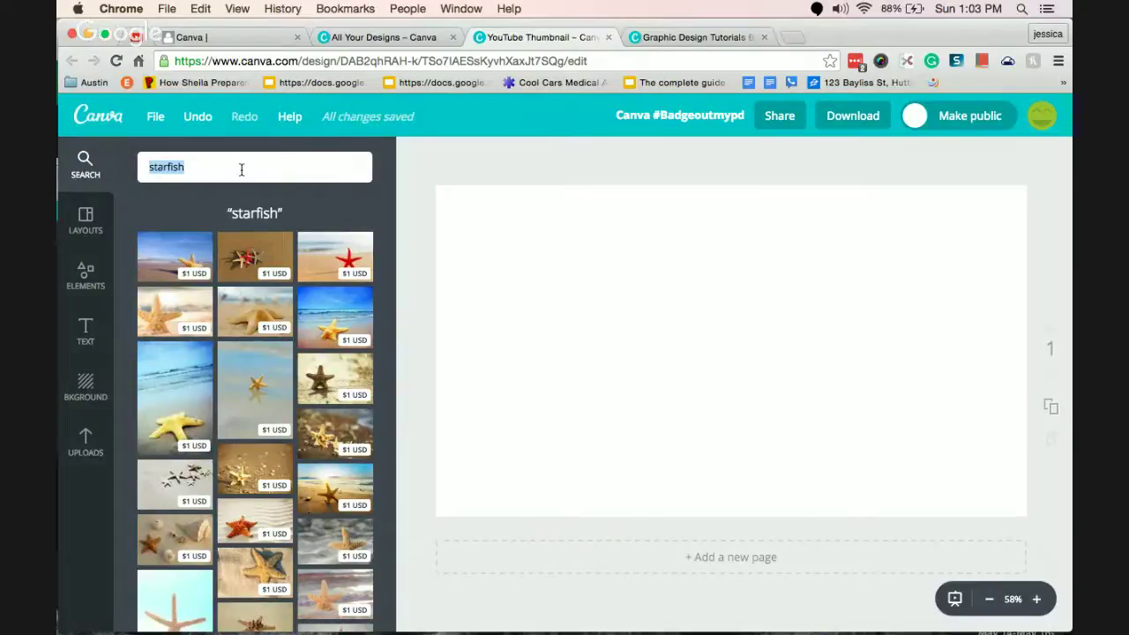
Search the image library for 'teacher' and scroll through the photo results.
{"action": "type", "text": "teacher"}
{"action": "key", "text": "Return"}
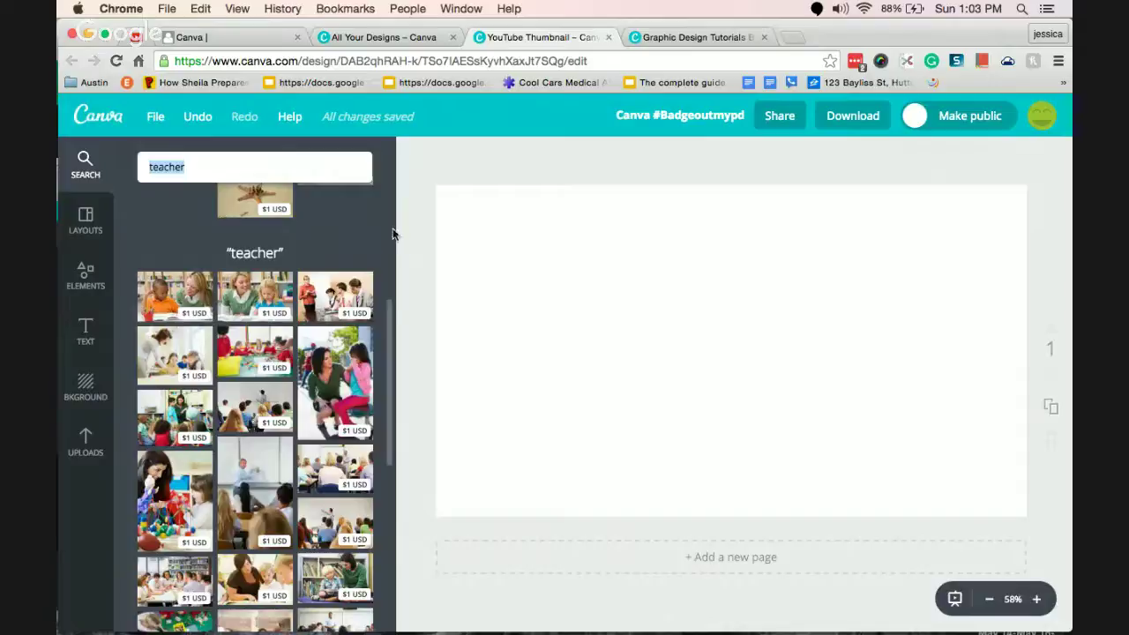
{"action": "left_click_drag", "start_coordinate": [388, 308], "coordinate": [386, 560]}
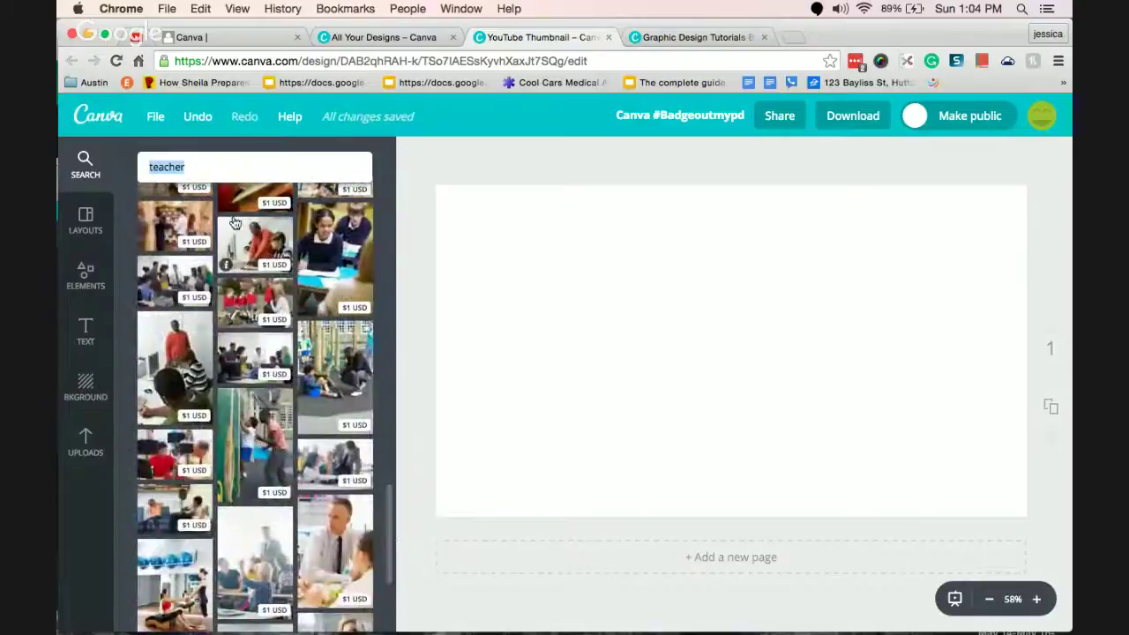
Replace the search term with 'laptop' to show laptop image results.
{"action": "key", "text": "BackSpace"}
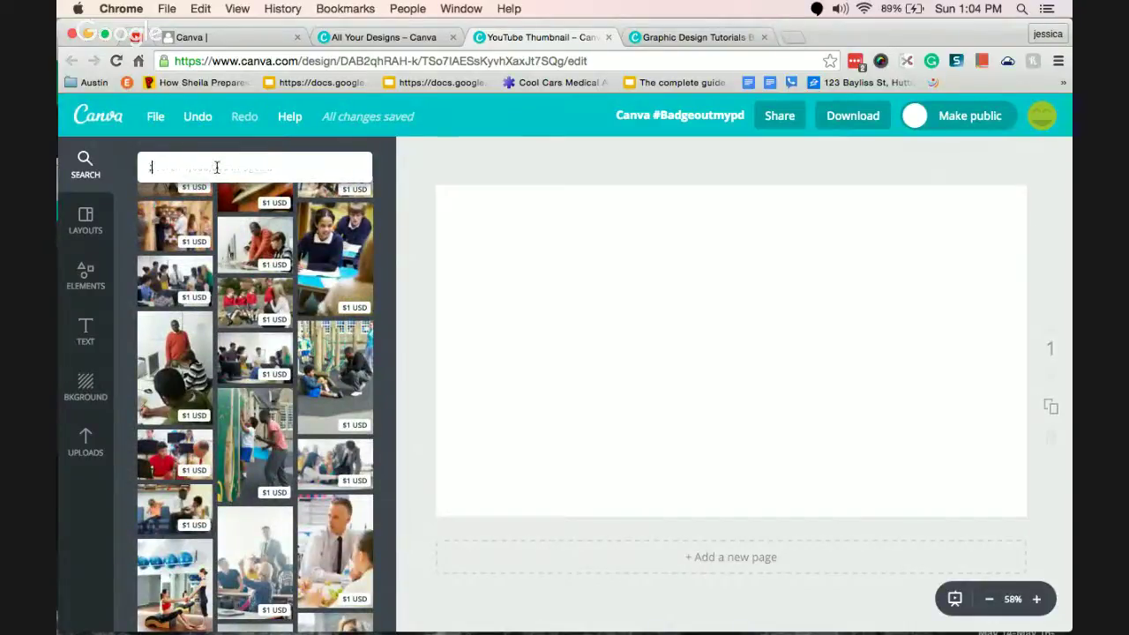
{"action": "type", "text": "laptop"}
{"action": "key", "text": "Return"}
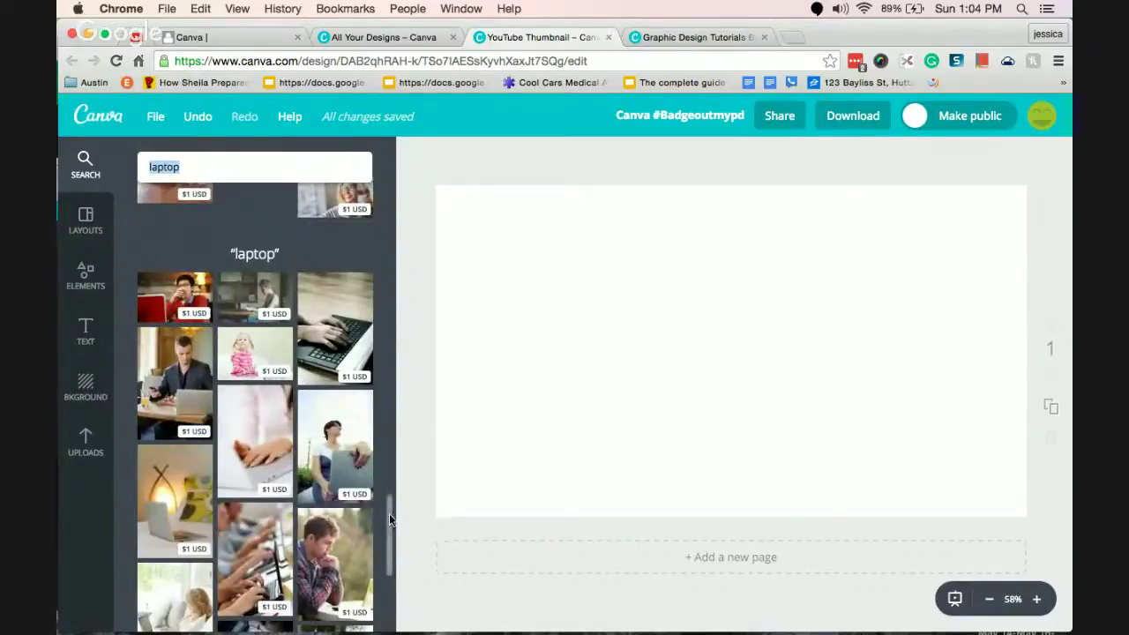
{"action": "scroll", "coordinate": [389, 514], "scroll_direction": "down", "scroll_amount": 10}
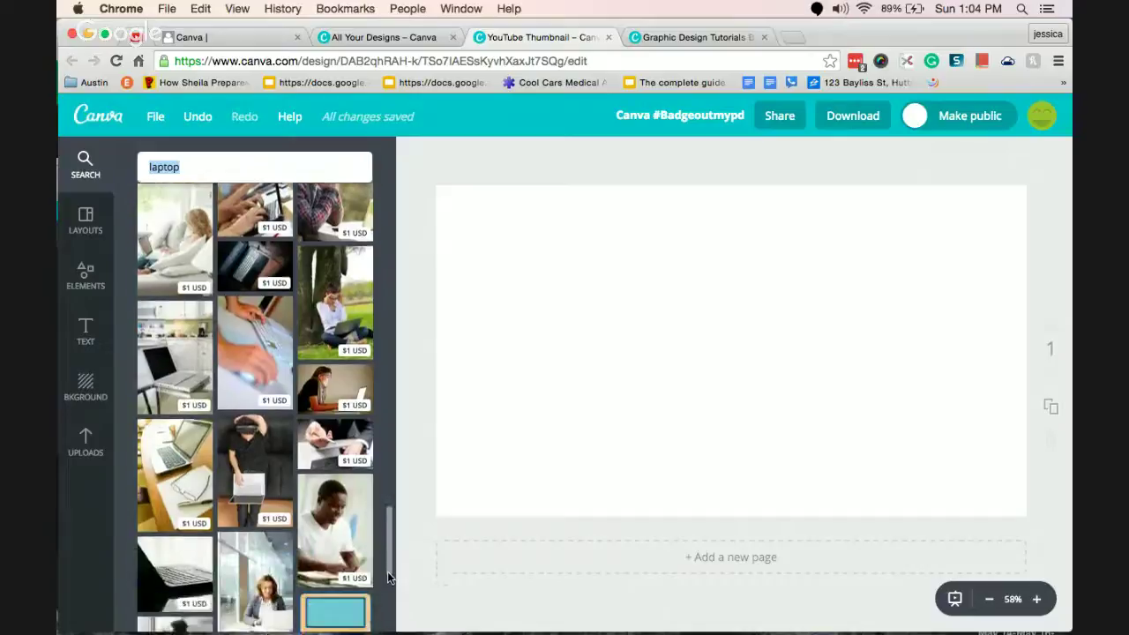
Place a free laptop frame illustration from the results onto the page.
{"action": "scroll", "coordinate": [389, 577], "scroll_direction": "down", "scroll_amount": 3}
{"action": "scroll", "coordinate": [389, 591], "scroll_direction": "down", "scroll_amount": 2}
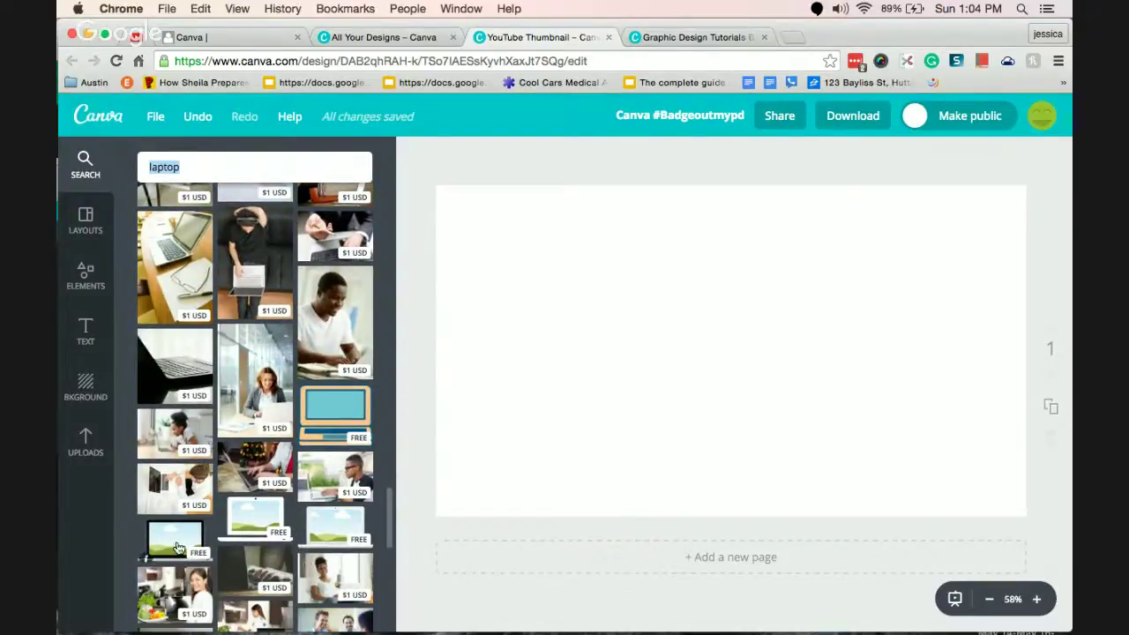
{"action": "left_click_drag", "start_coordinate": [155, 558], "coordinate": [809, 378]}
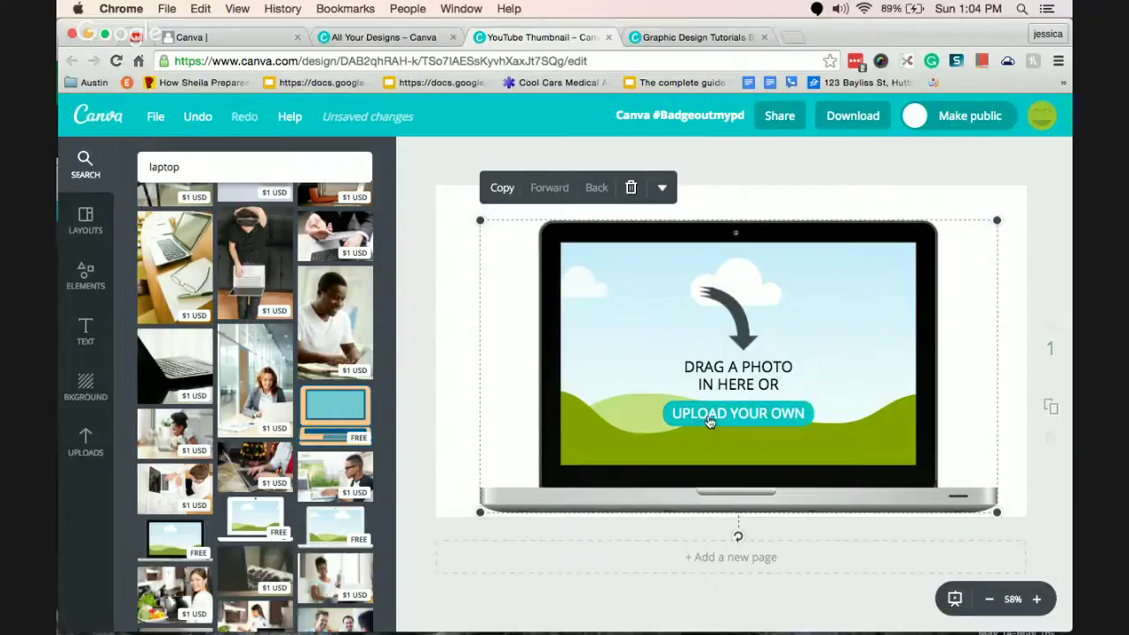
Shrink the laptop frame and move it toward the page's upper right.
{"action": "left_click", "coordinate": [433, 353]}
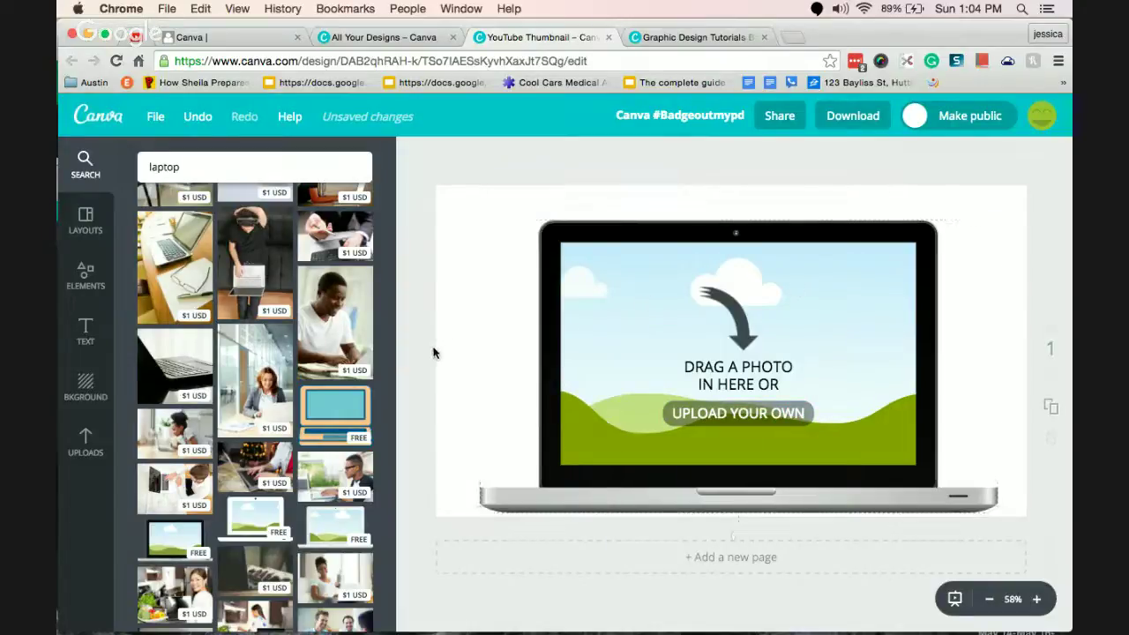
{"action": "left_click", "coordinate": [604, 482]}
{"action": "left_click_drag", "start_coordinate": [480, 514], "coordinate": [719, 419]}
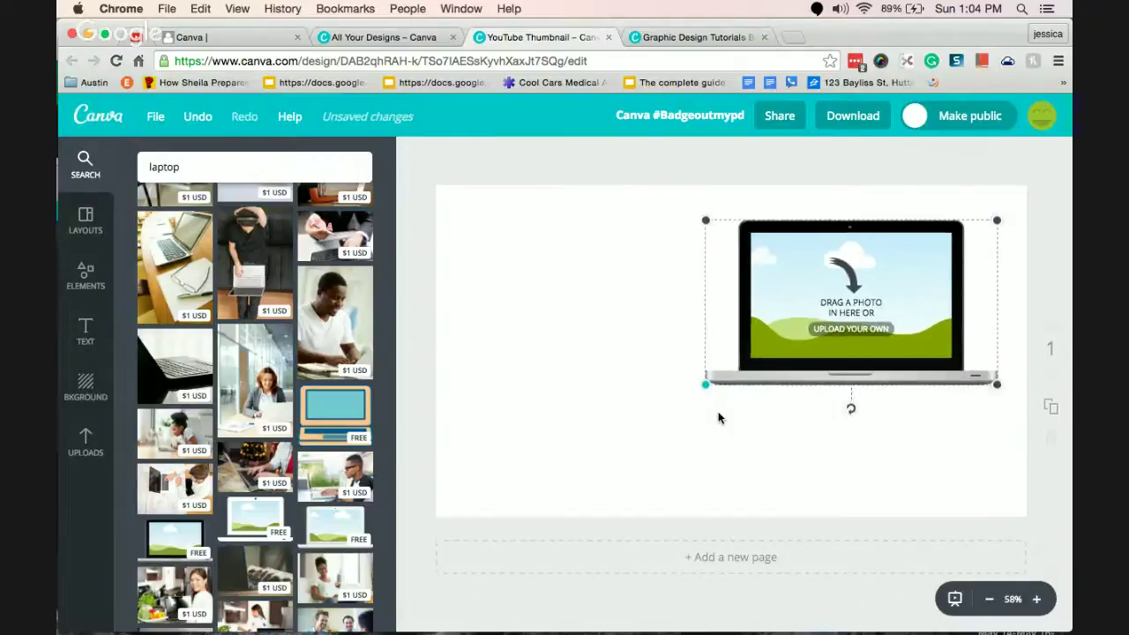
{"action": "left_click", "coordinate": [579, 454]}
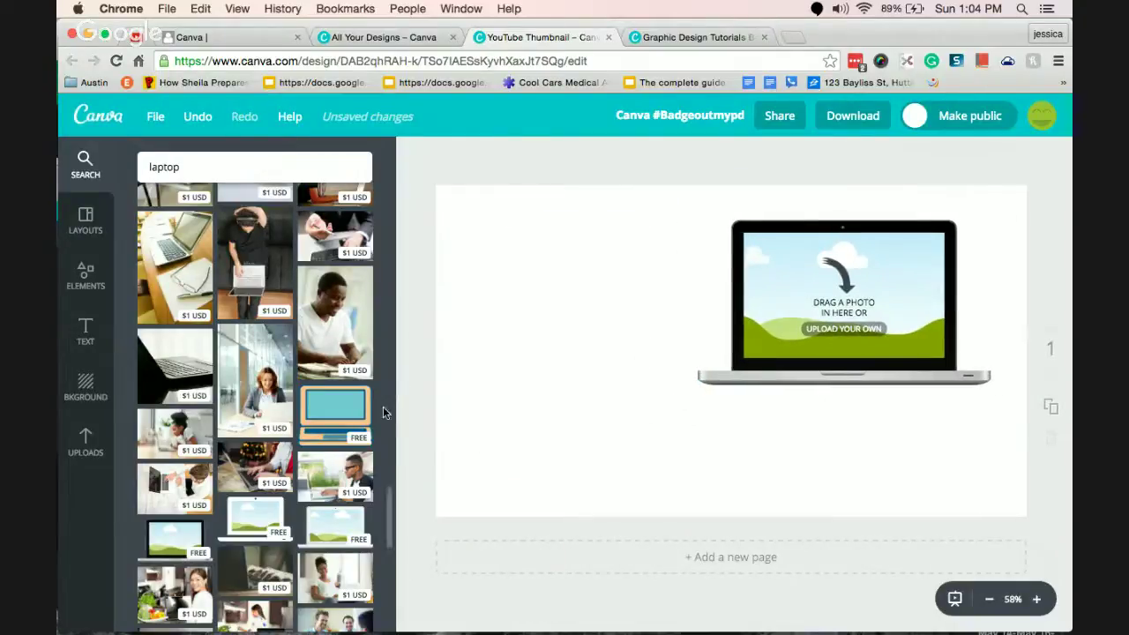
{"action": "left_click_drag", "start_coordinate": [391, 510], "coordinate": [411, 186]}
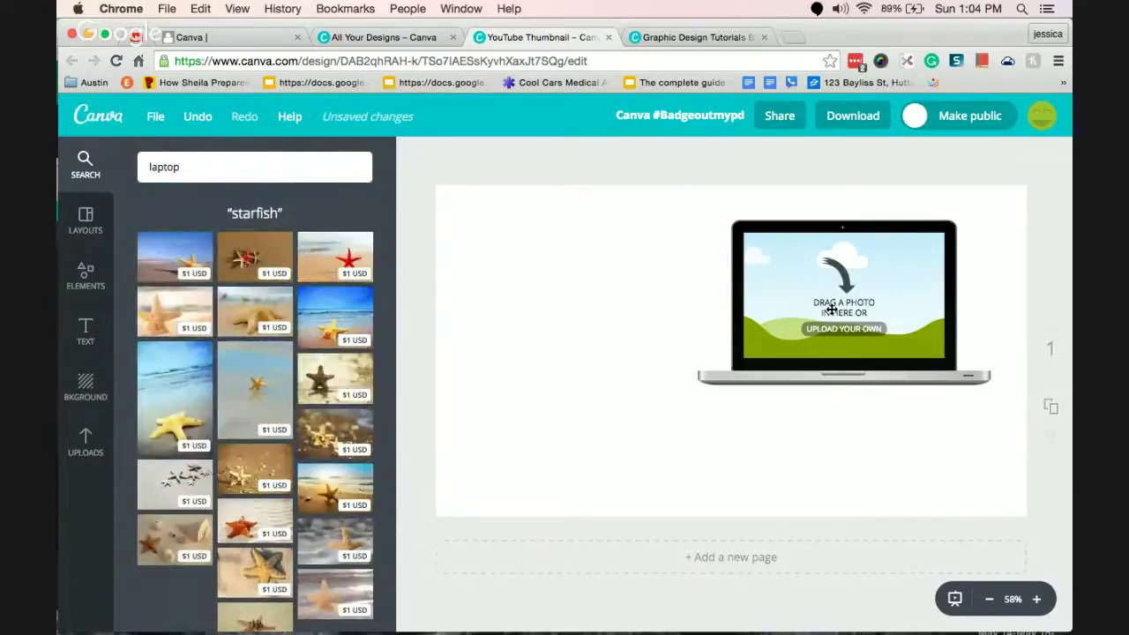
Delete the laptop frame and add a three-cell photo grid from Elements > Grids.
{"action": "left_click", "coordinate": [858, 305]}
{"action": "key", "text": "Delete"}
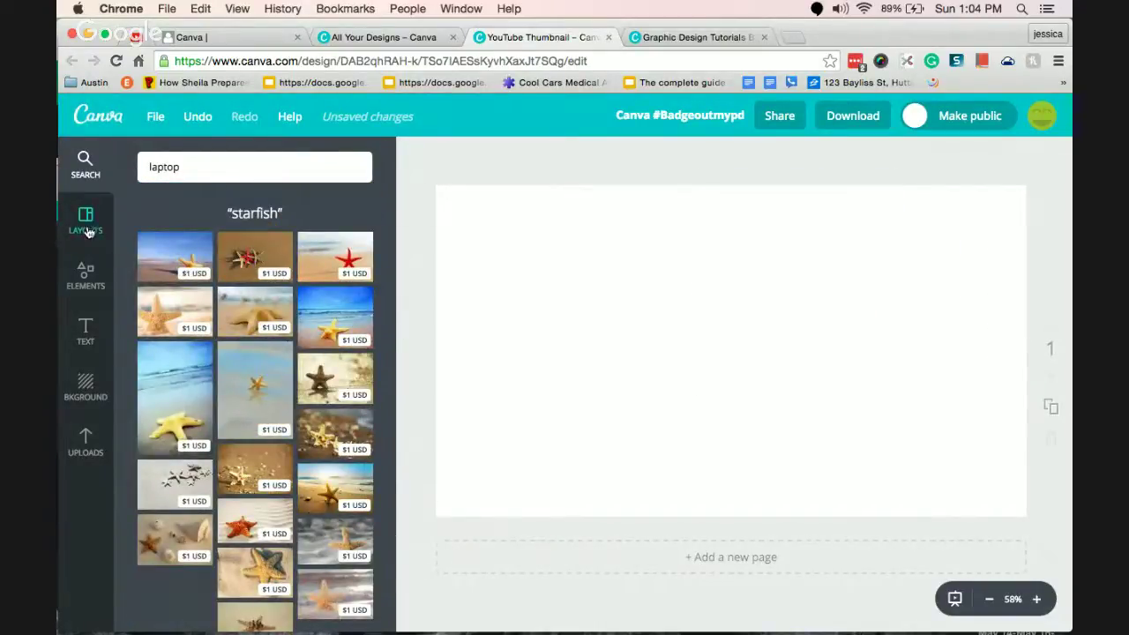
{"action": "left_click", "coordinate": [87, 232]}
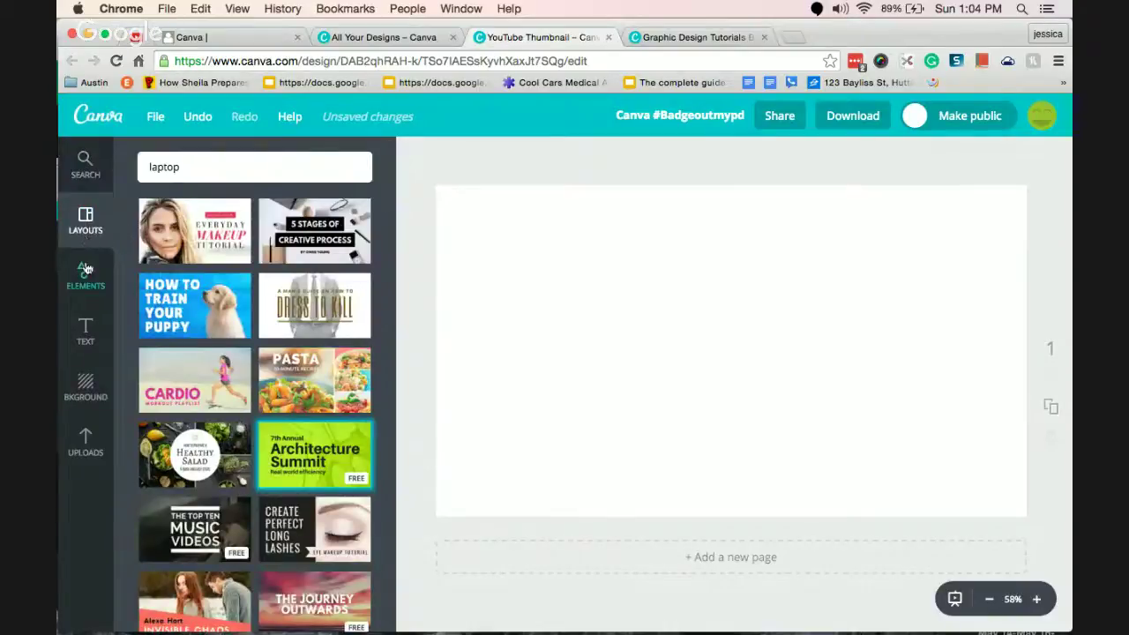
{"action": "left_click", "coordinate": [87, 274]}
{"action": "left_click", "coordinate": [261, 246]}
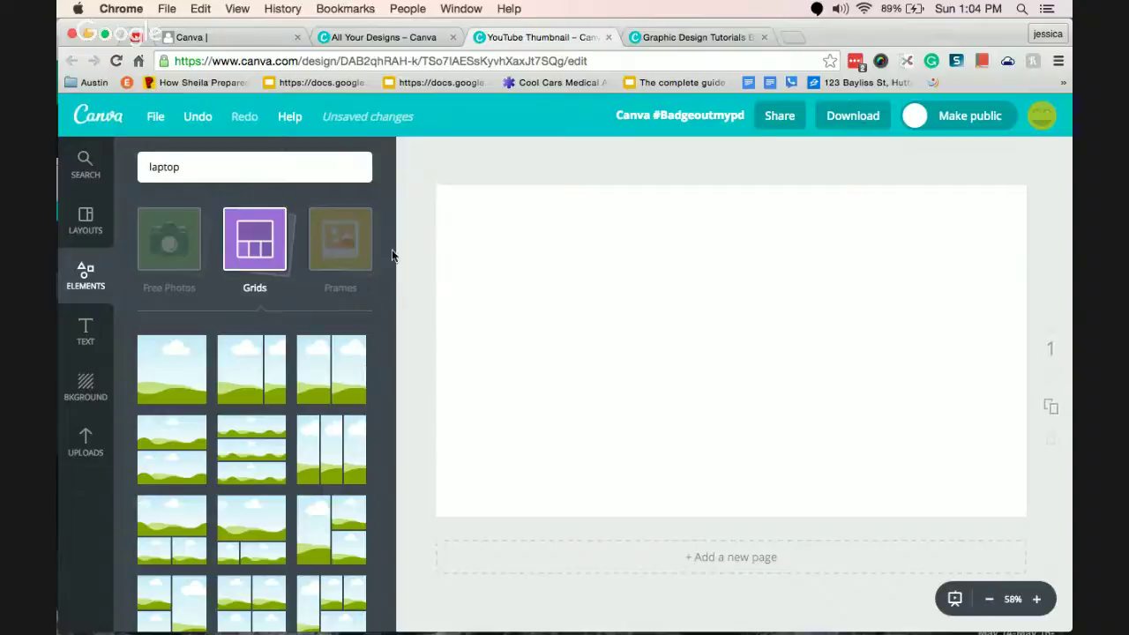
{"action": "left_click_drag", "start_coordinate": [388, 253], "coordinate": [384, 337]}
{"action": "left_click", "coordinate": [330, 250]}
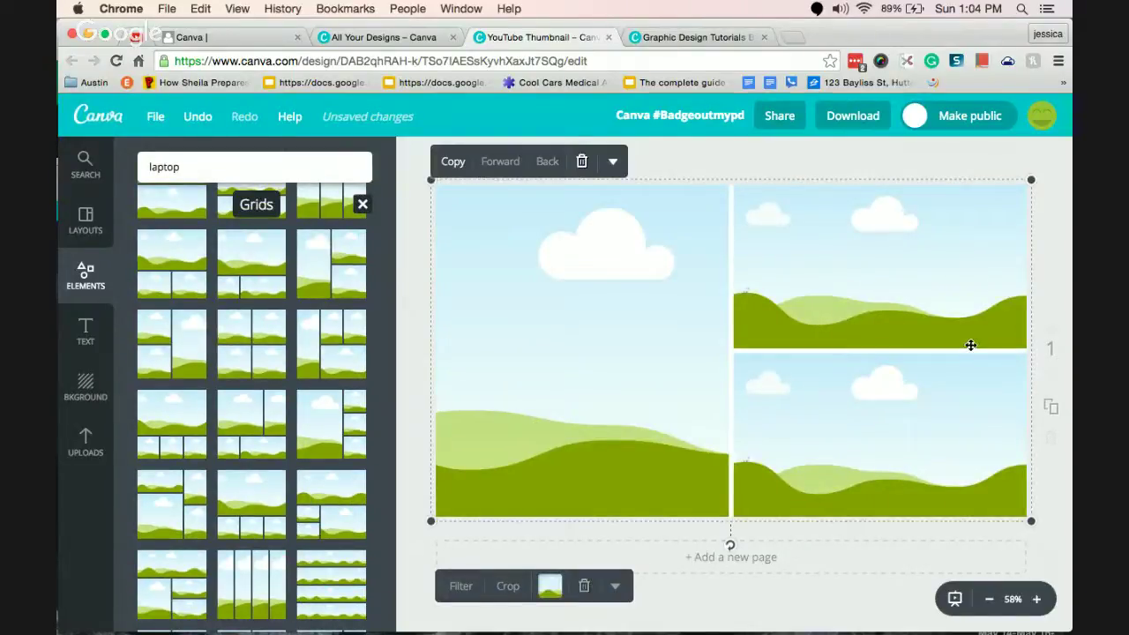
Resize the three-cell grid to cover about half the page width.
{"action": "left_click_drag", "start_coordinate": [1041, 174], "coordinate": [750, 186]}
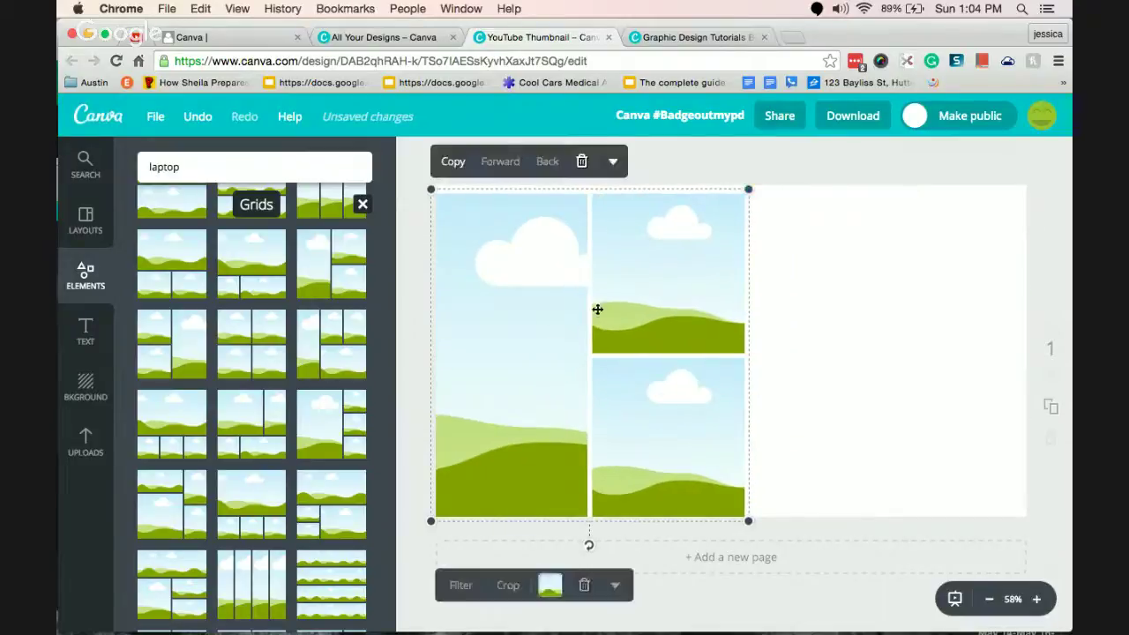
{"action": "left_click", "coordinate": [924, 315]}
{"action": "left_click", "coordinate": [85, 446]}
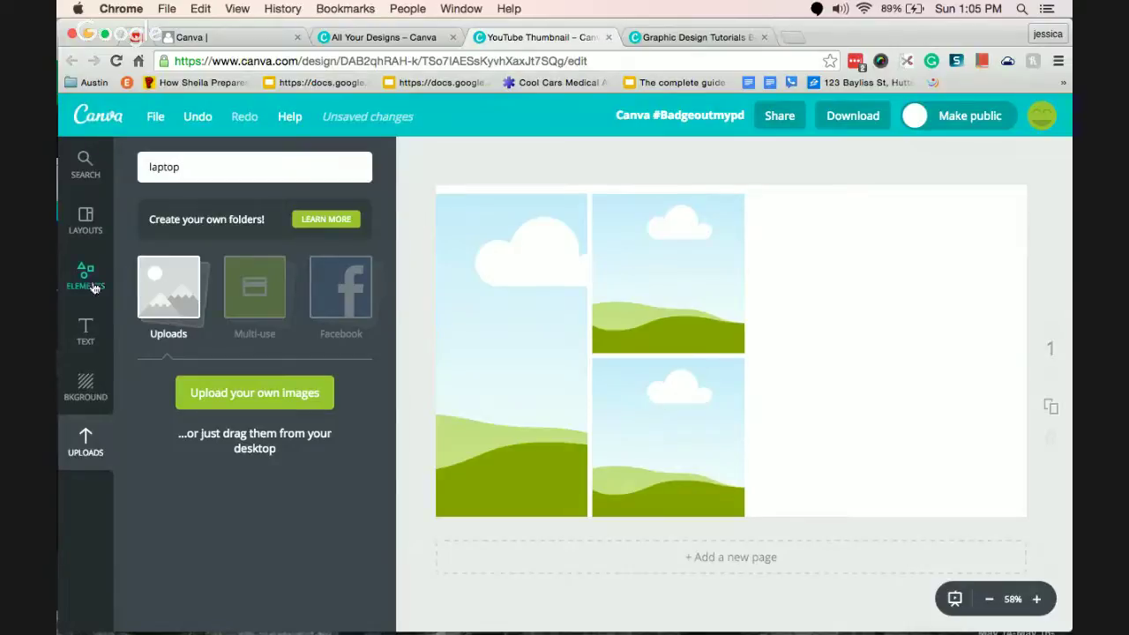
Open the Uploads folder and start uploading an image from the computer.
{"action": "mouse_move", "coordinate": [495, 289]}
{"action": "left_mouse_down"}
{"action": "mouse_move", "coordinate": [532, 280]}
{"action": "mouse_move", "coordinate": [497, 282]}
{"action": "left_mouse_up"}
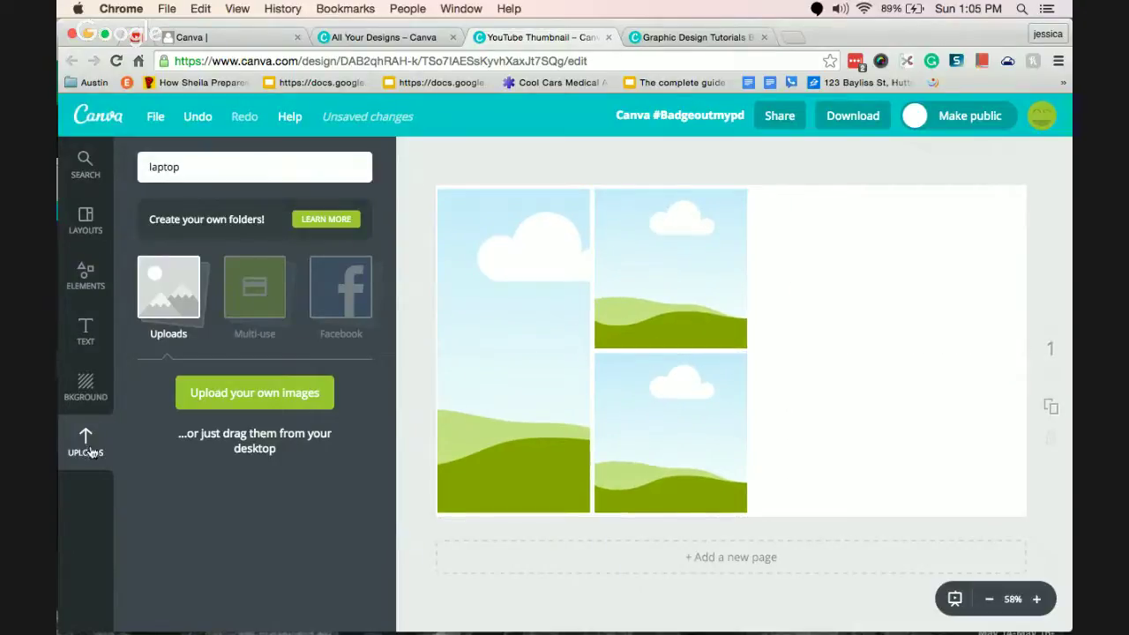
{"action": "left_click", "coordinate": [175, 299]}
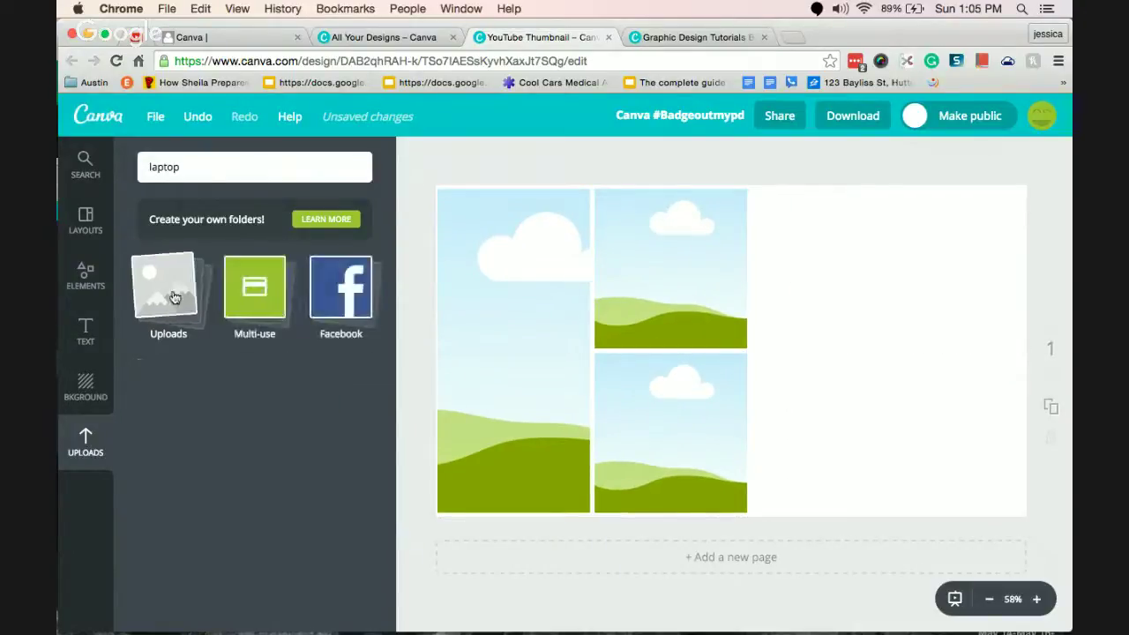
{"action": "left_click", "coordinate": [175, 298]}
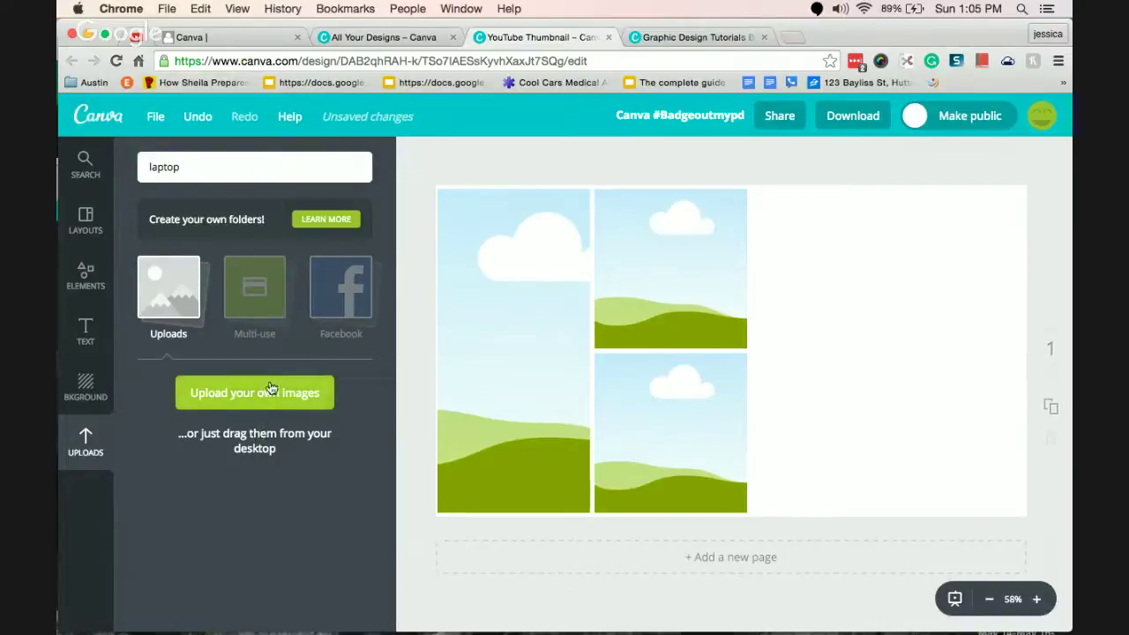
{"action": "left_click", "coordinate": [269, 408]}
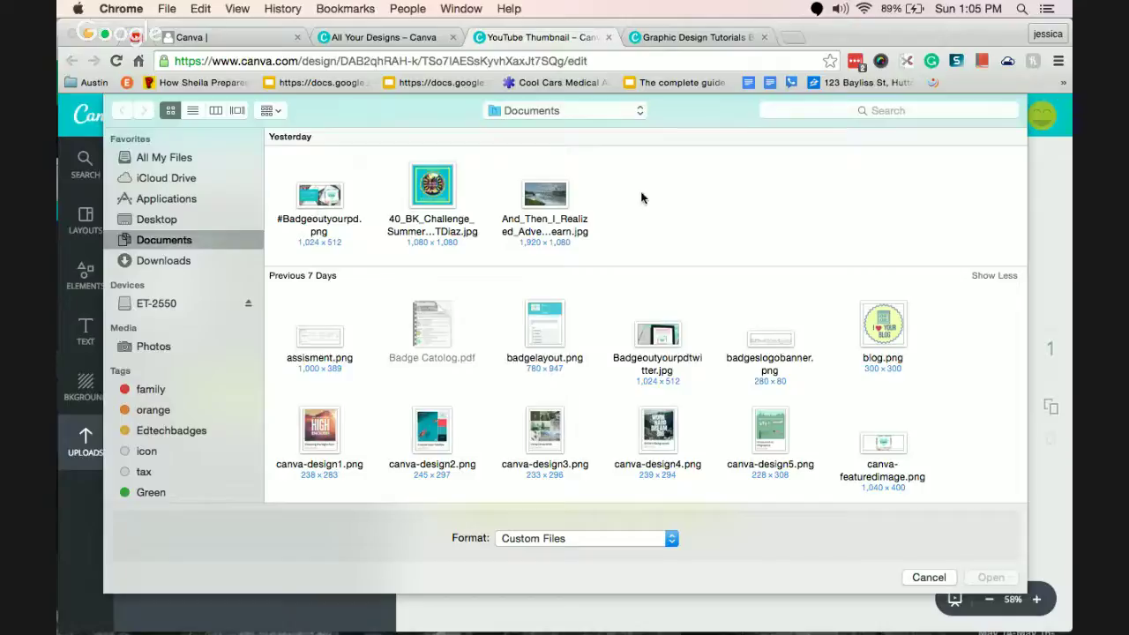
Upload the three newest Documents images, then dismiss the Canva for Work popup.
{"action": "left_click_drag", "start_coordinate": [642, 197], "coordinate": [274, 208]}
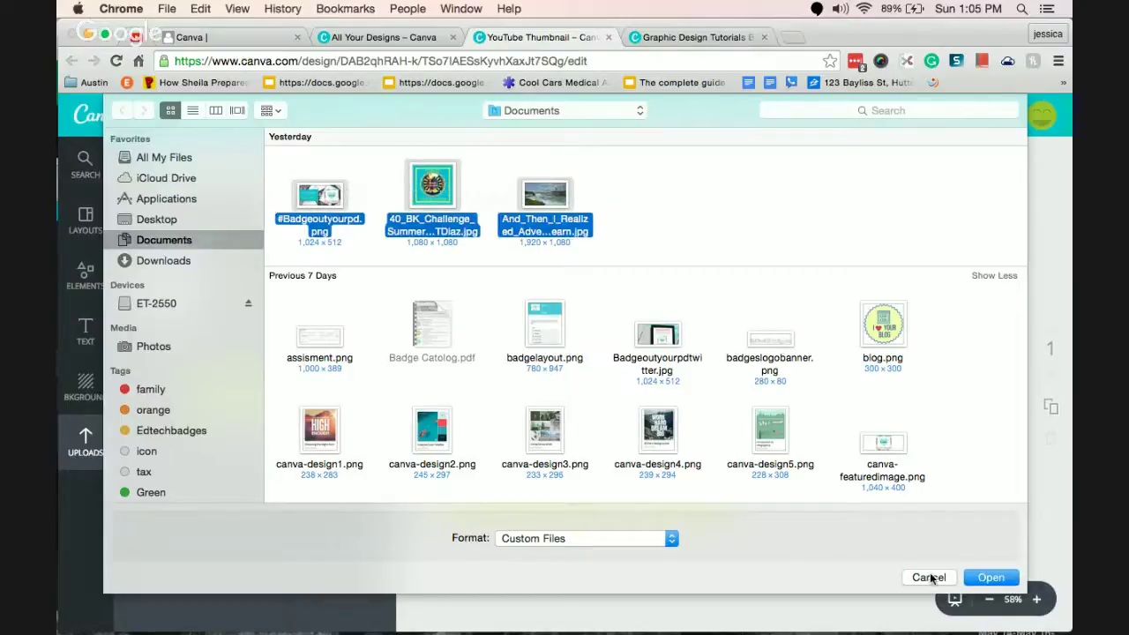
{"action": "left_click", "coordinate": [988, 579]}
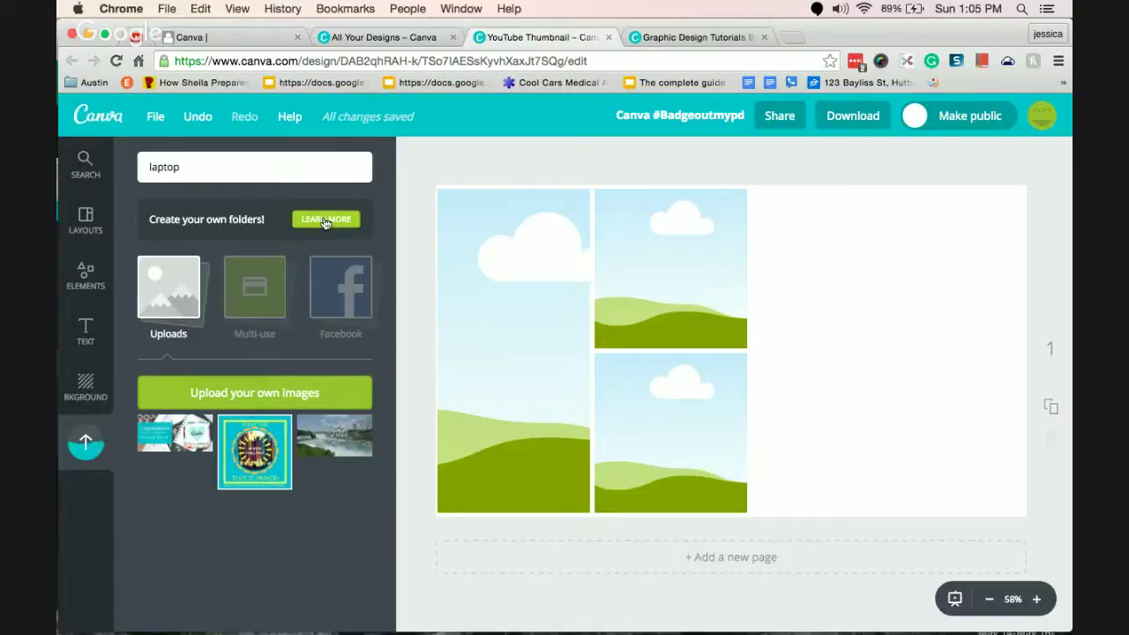
{"action": "left_click", "coordinate": [325, 220]}
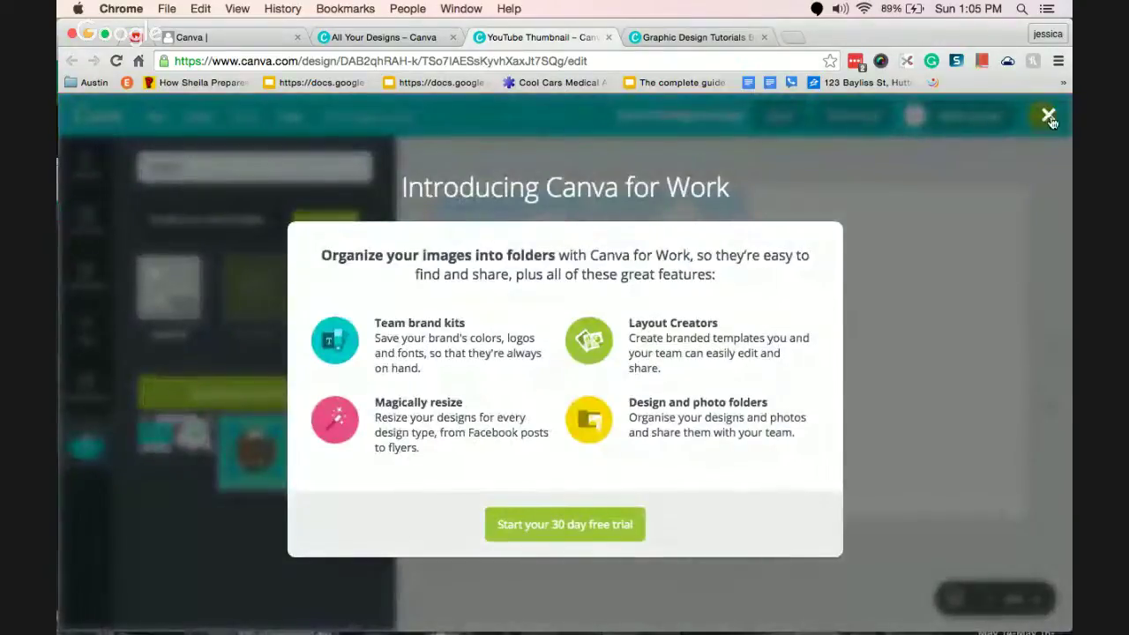
{"action": "left_click", "coordinate": [1049, 117]}
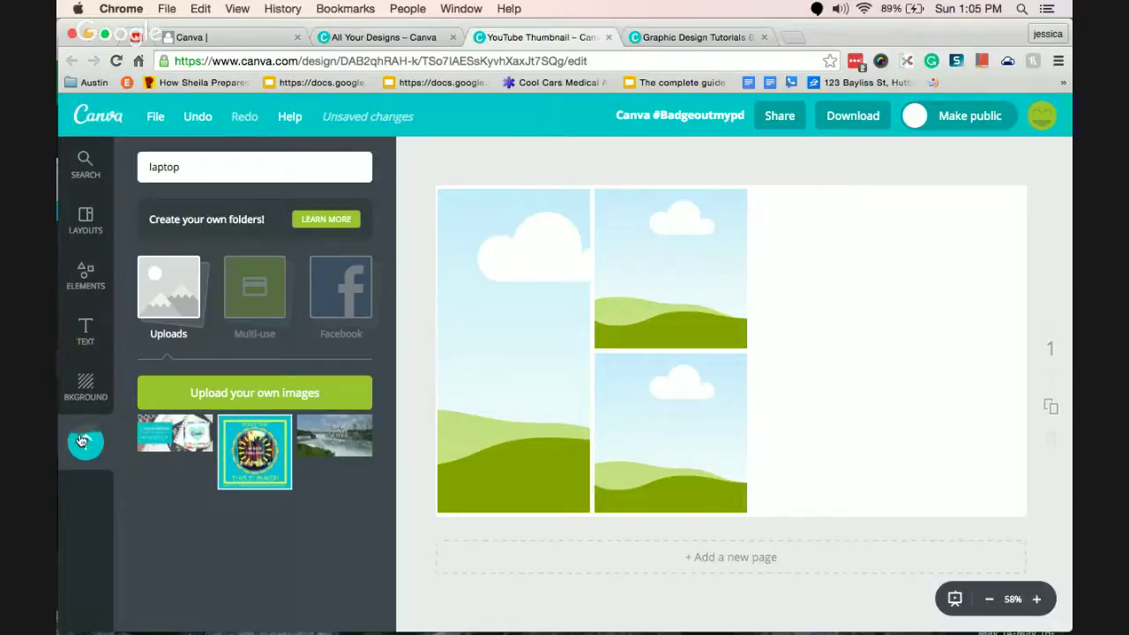
Fill the grid cells with the notebook, summer challenge badge and waterfall images.
{"action": "left_click_drag", "start_coordinate": [165, 438], "coordinate": [512, 353]}
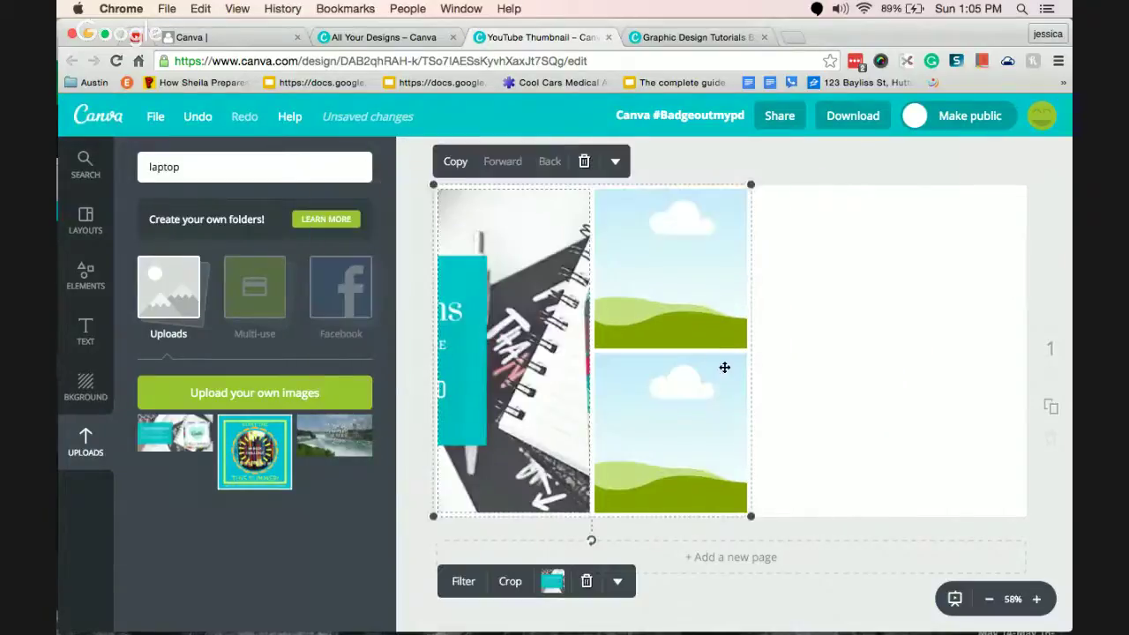
{"action": "left_click_drag", "start_coordinate": [240, 460], "coordinate": [662, 274]}
{"action": "left_click_drag", "start_coordinate": [335, 436], "coordinate": [690, 423]}
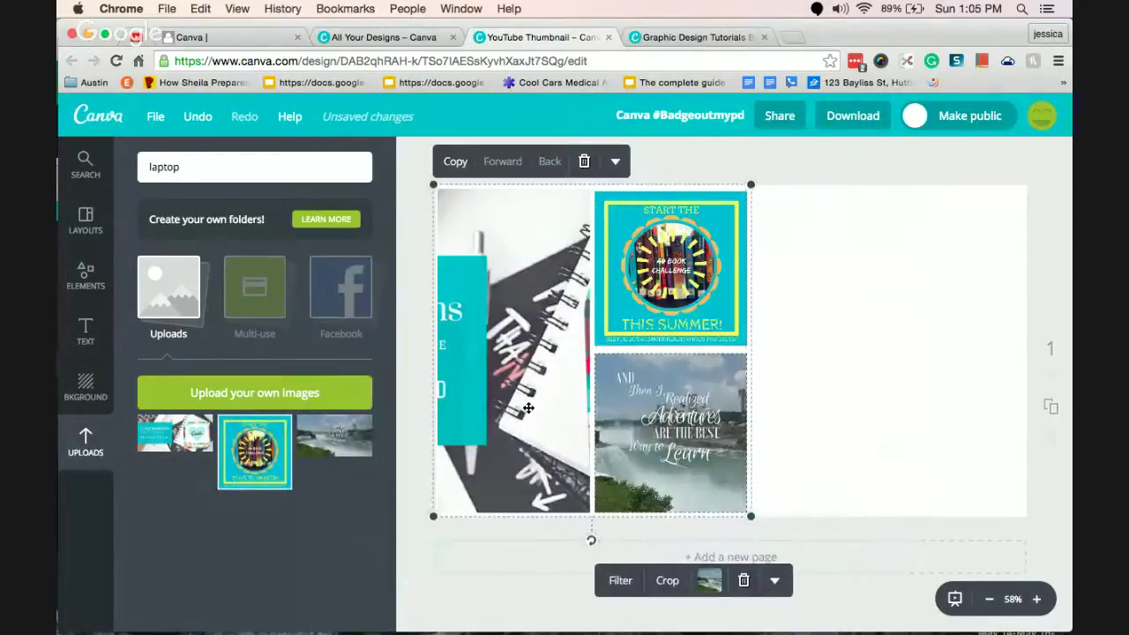
Crop the left photo to show 'Congratulations', widen the grid across the page, then delete it.
{"action": "double_click", "coordinate": [522, 363]}
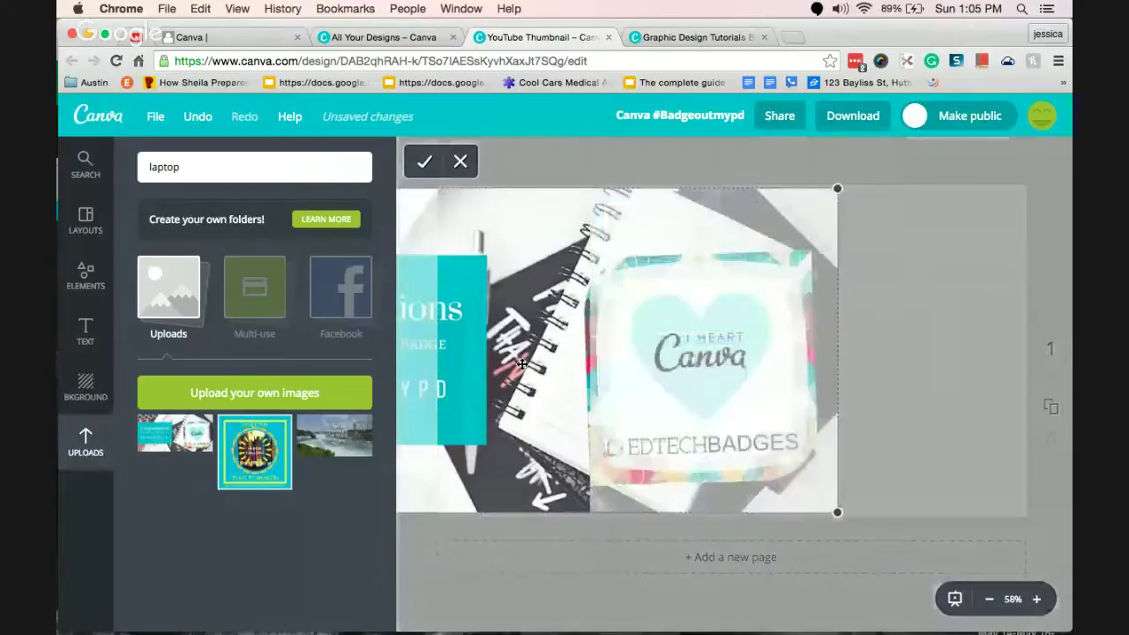
{"action": "left_click_drag", "start_coordinate": [510, 351], "coordinate": [720, 336]}
{"action": "left_click", "coordinate": [425, 161]}
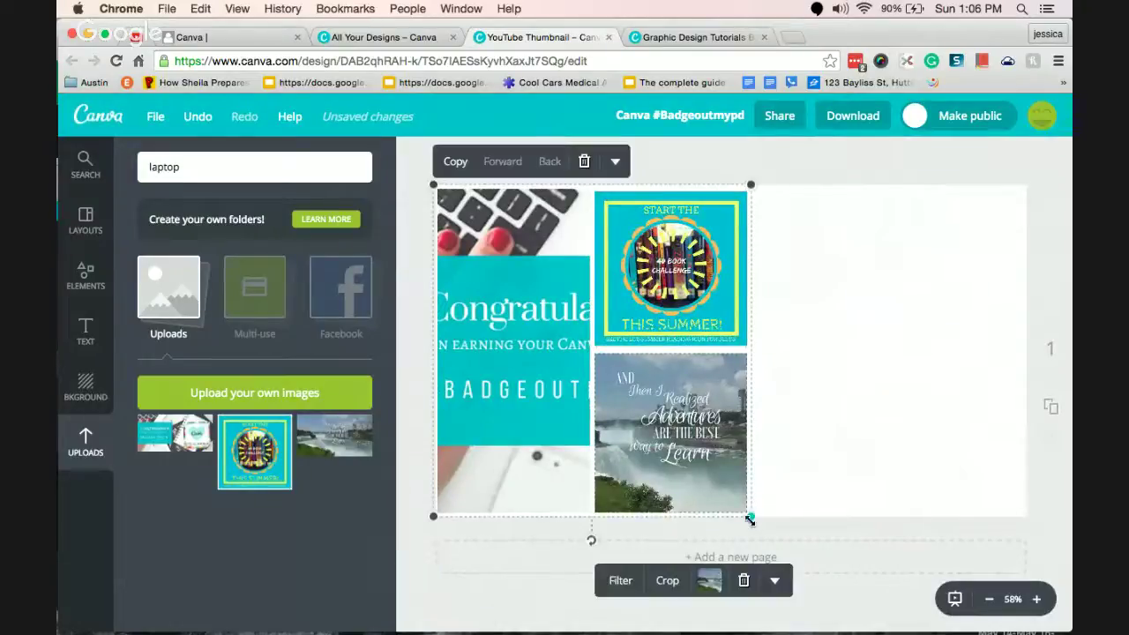
{"action": "left_click_drag", "start_coordinate": [751, 517], "coordinate": [1021, 510]}
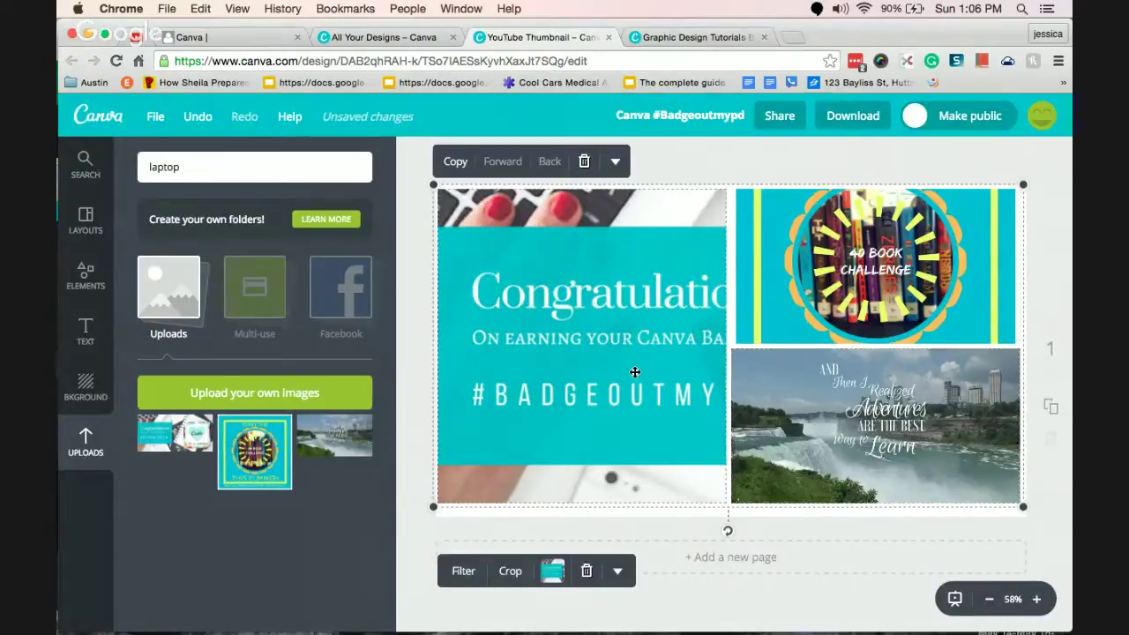
{"action": "key", "text": "Delete"}
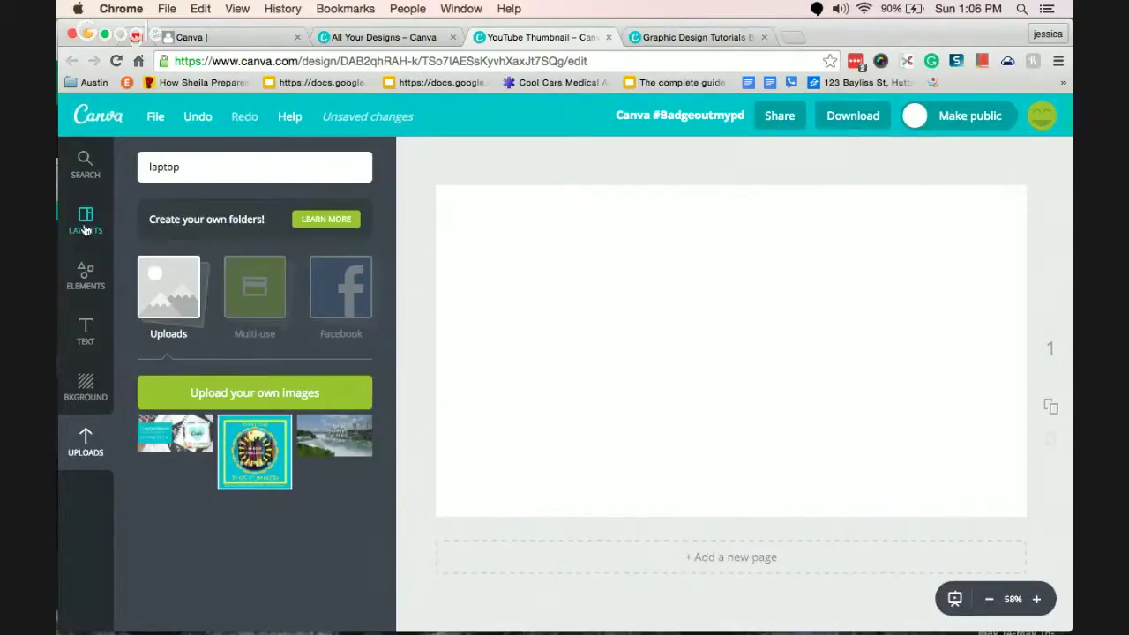
Add a grid with one wide top cell over four cells from Elements > Grids.
{"action": "left_click", "coordinate": [85, 229]}
{"action": "left_click", "coordinate": [85, 276]}
{"action": "left_click", "coordinate": [85, 331]}
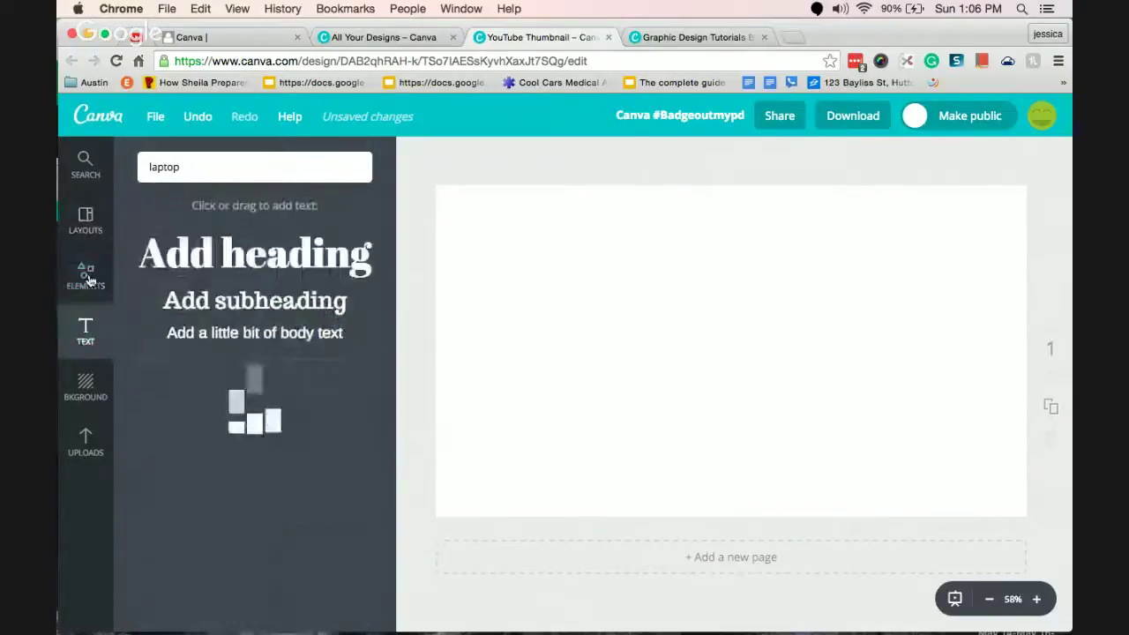
{"action": "left_click", "coordinate": [90, 282]}
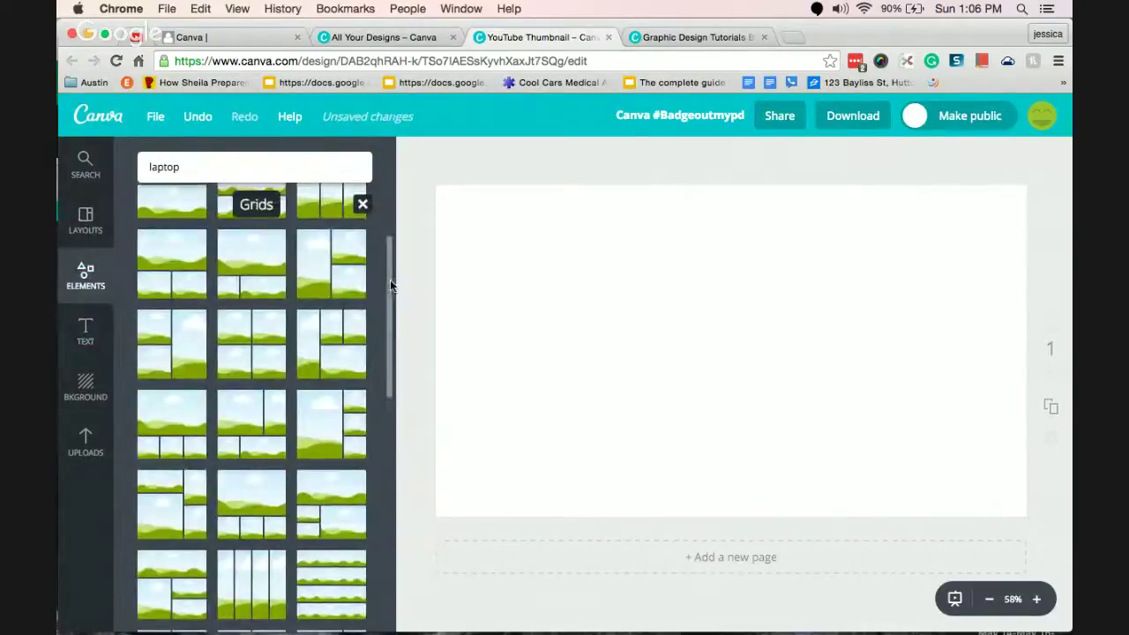
{"action": "left_click_drag", "start_coordinate": [390, 279], "coordinate": [386, 349]}
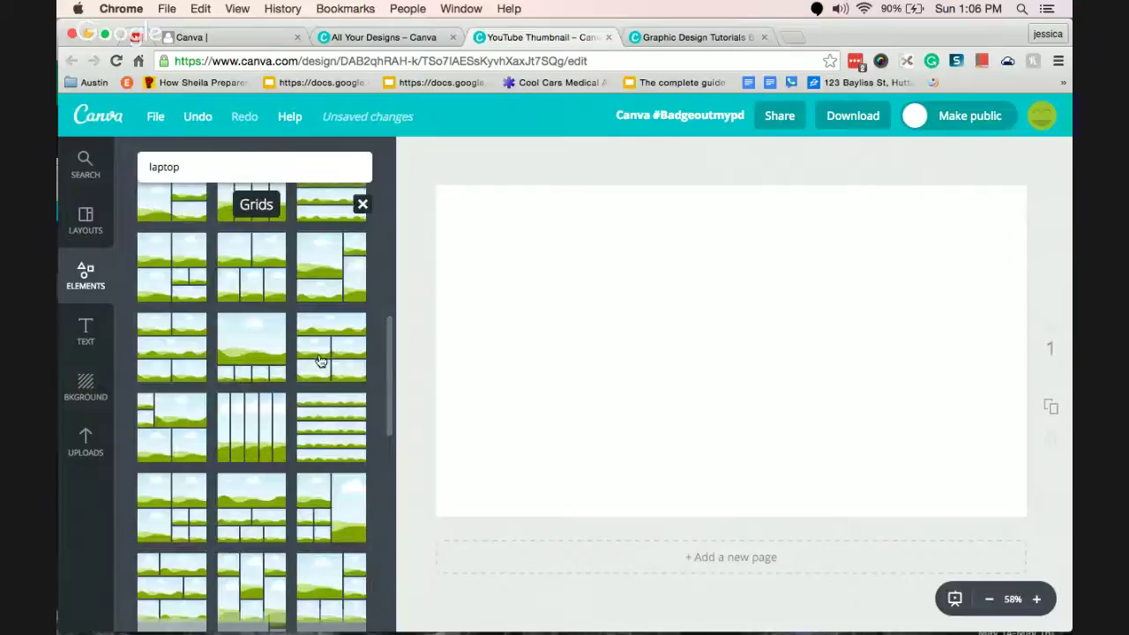
{"action": "left_click", "coordinate": [320, 359]}
Fill the five cells with 40 Book Challenge, waterfall and Congratulations images, then delete the grid.
{"action": "left_click", "coordinate": [88, 452]}
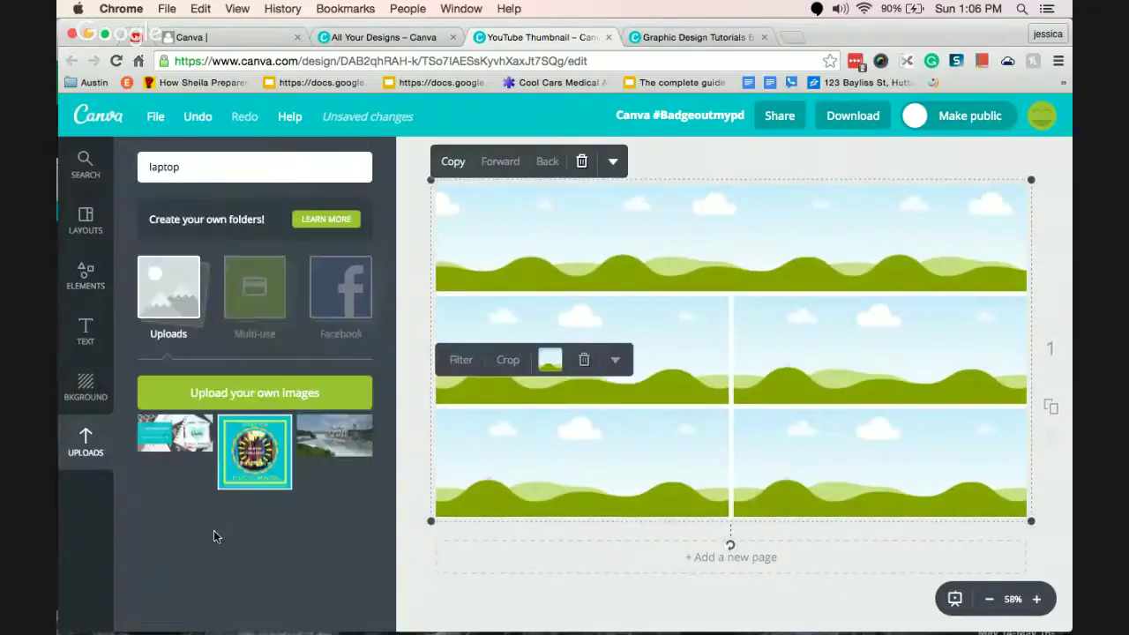
{"action": "left_click_drag", "start_coordinate": [251, 452], "coordinate": [697, 238]}
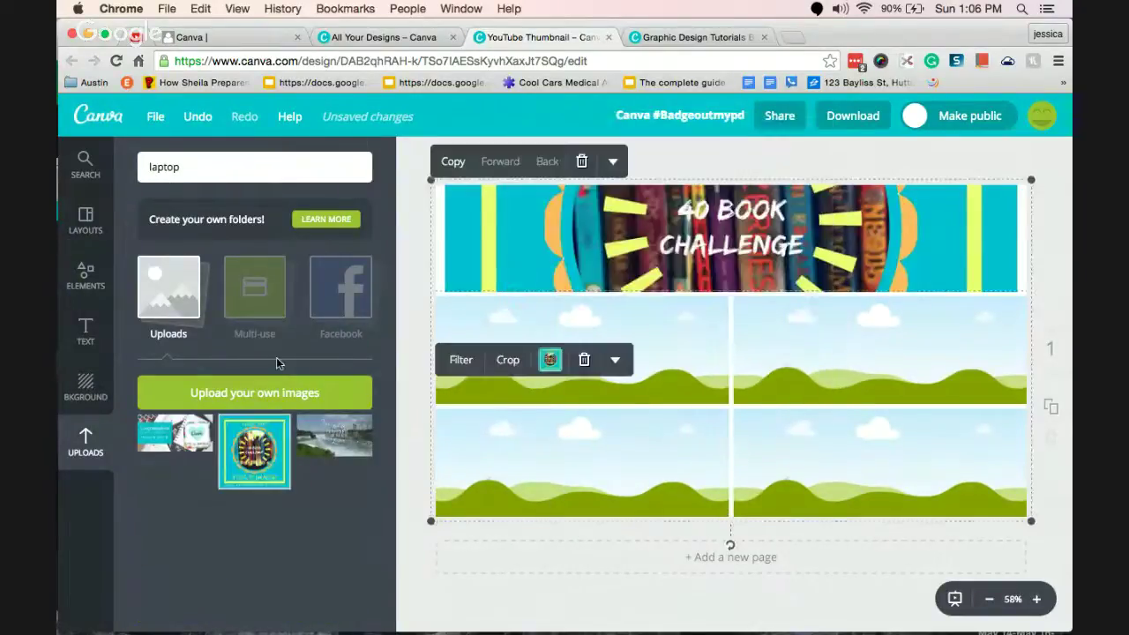
{"action": "left_click_drag", "start_coordinate": [334, 435], "coordinate": [582, 352]}
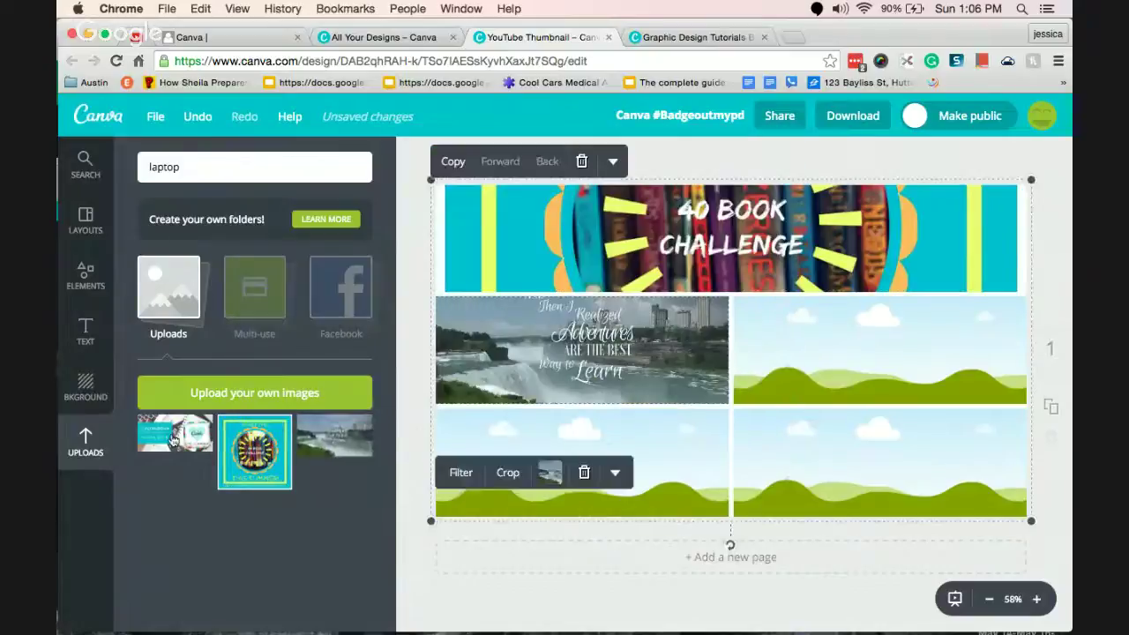
{"action": "left_click_drag", "start_coordinate": [174, 441], "coordinate": [882, 352]}
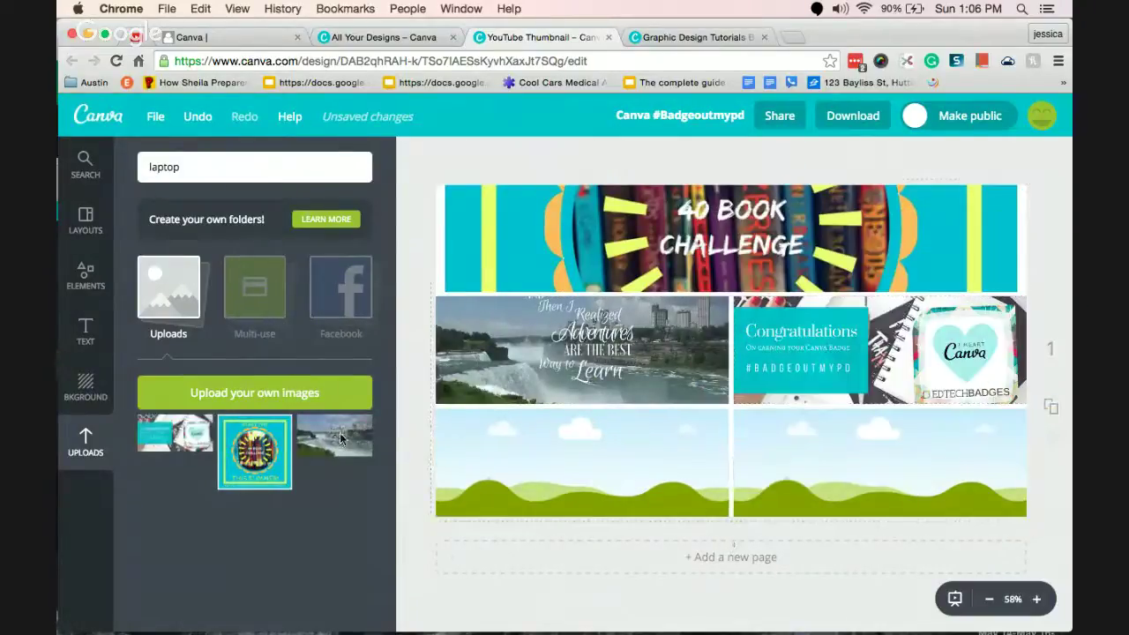
{"action": "left_click_drag", "start_coordinate": [340, 438], "coordinate": [882, 463]}
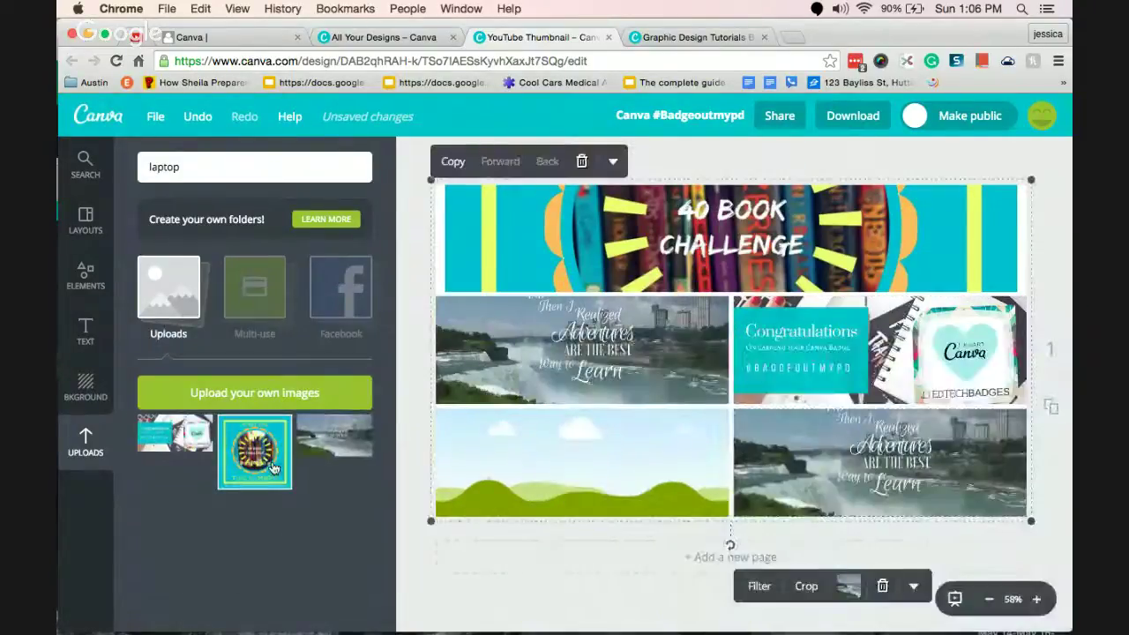
{"action": "left_click_drag", "start_coordinate": [274, 468], "coordinate": [582, 463]}
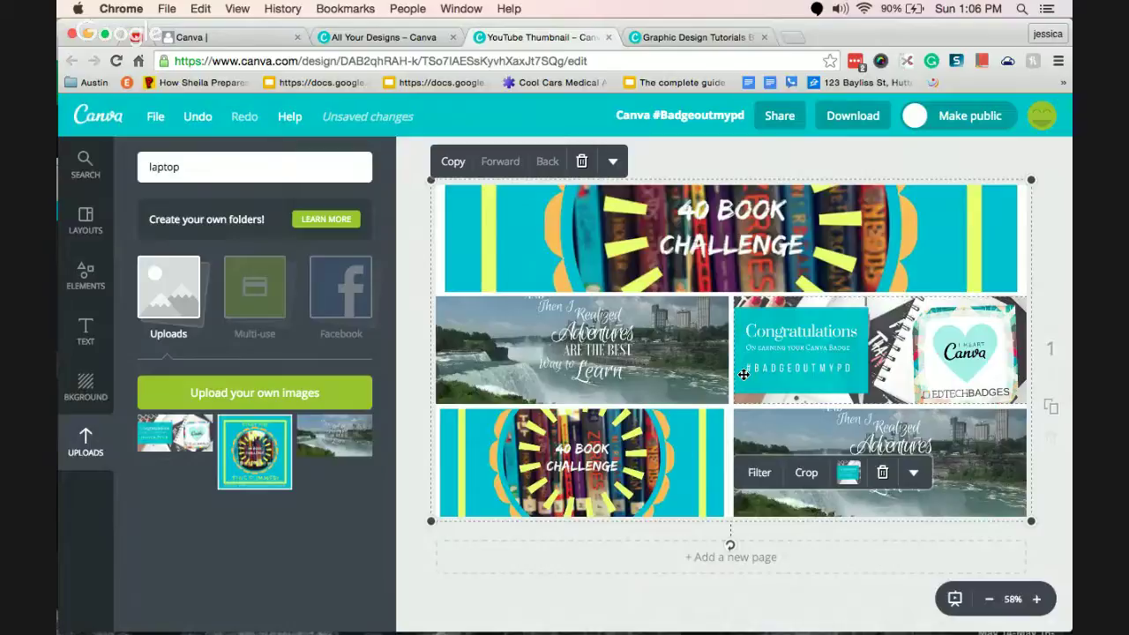
{"action": "key", "text": "Delete"}
{"action": "left_click", "coordinate": [85, 276]}
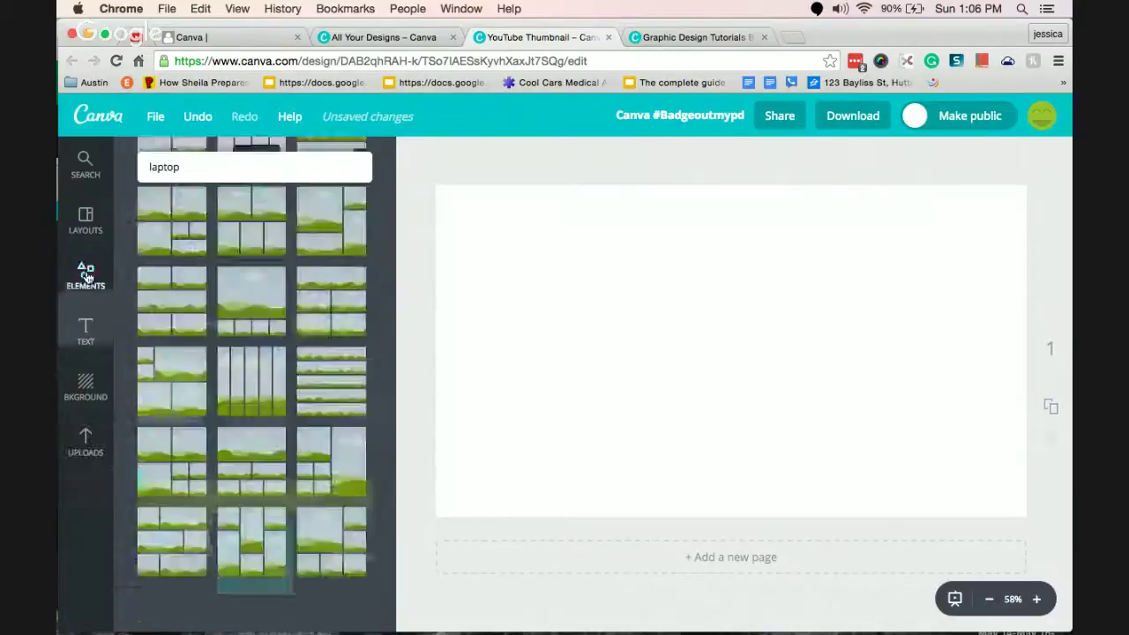
Add a single diagonal-striped photo frame to the page, removing the extra copy.
{"action": "left_click", "coordinate": [362, 205]}
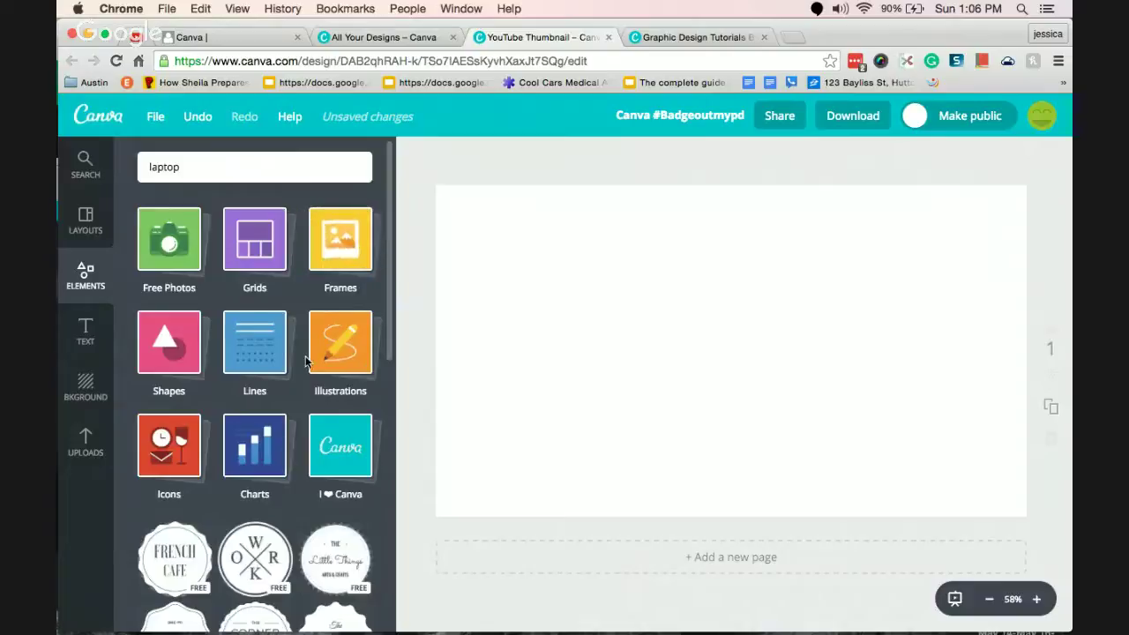
{"action": "left_click", "coordinate": [325, 255]}
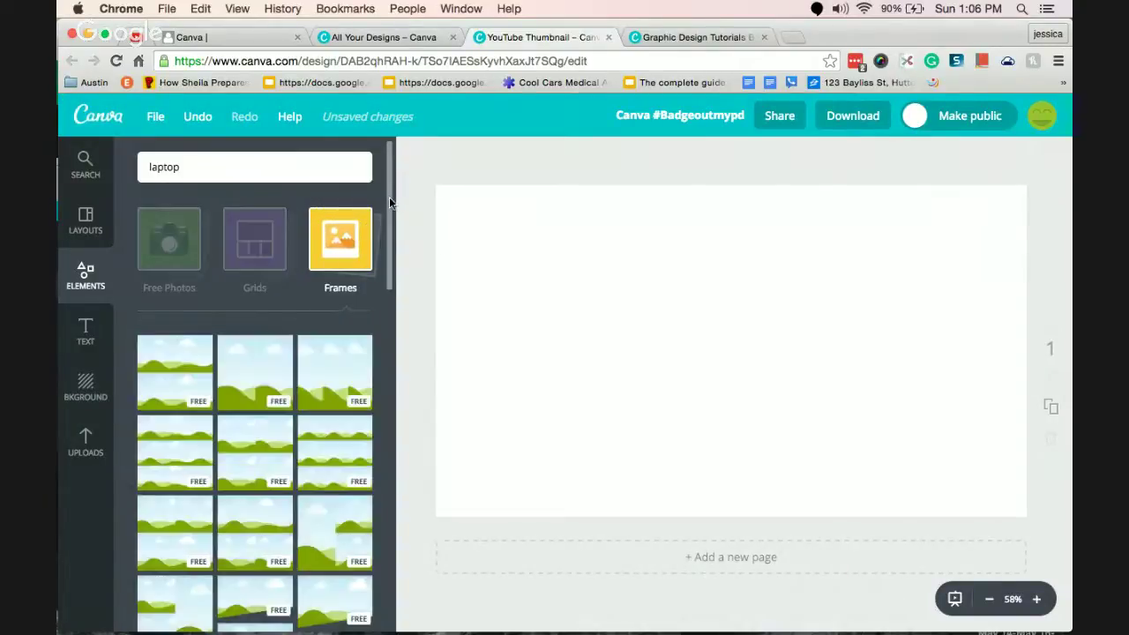
{"action": "scroll", "coordinate": [387, 212], "scroll_direction": "down", "scroll_amount": 10}
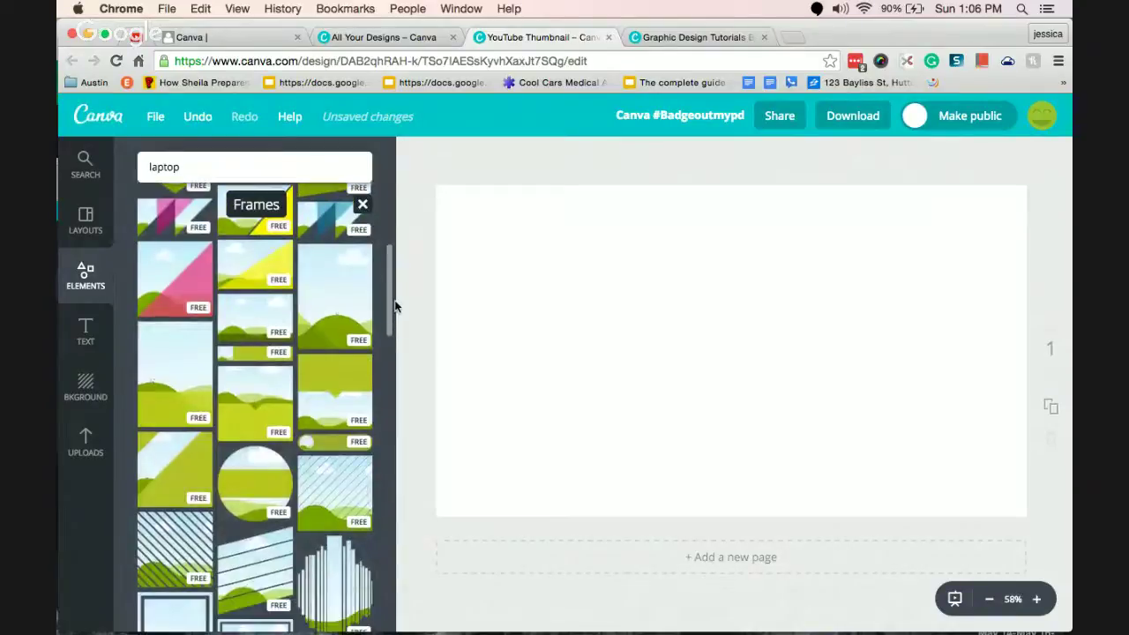
{"action": "left_click_drag", "start_coordinate": [170, 563], "coordinate": [197, 522]}
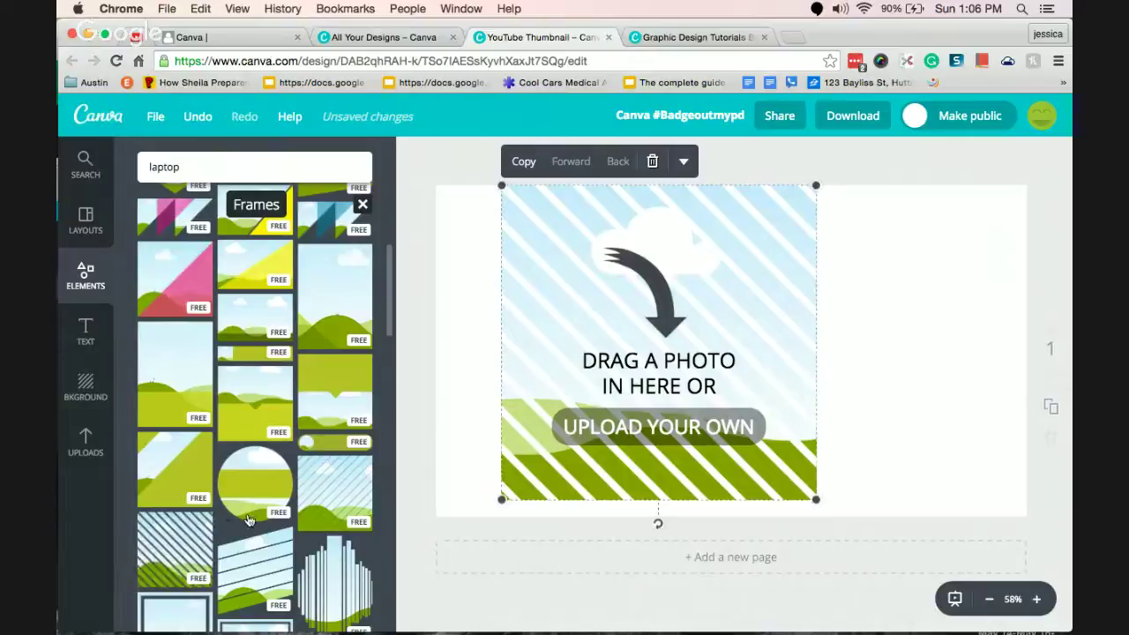
{"action": "left_click_drag", "start_coordinate": [186, 552], "coordinate": [909, 331]}
{"action": "key", "text": "BackSpace"}
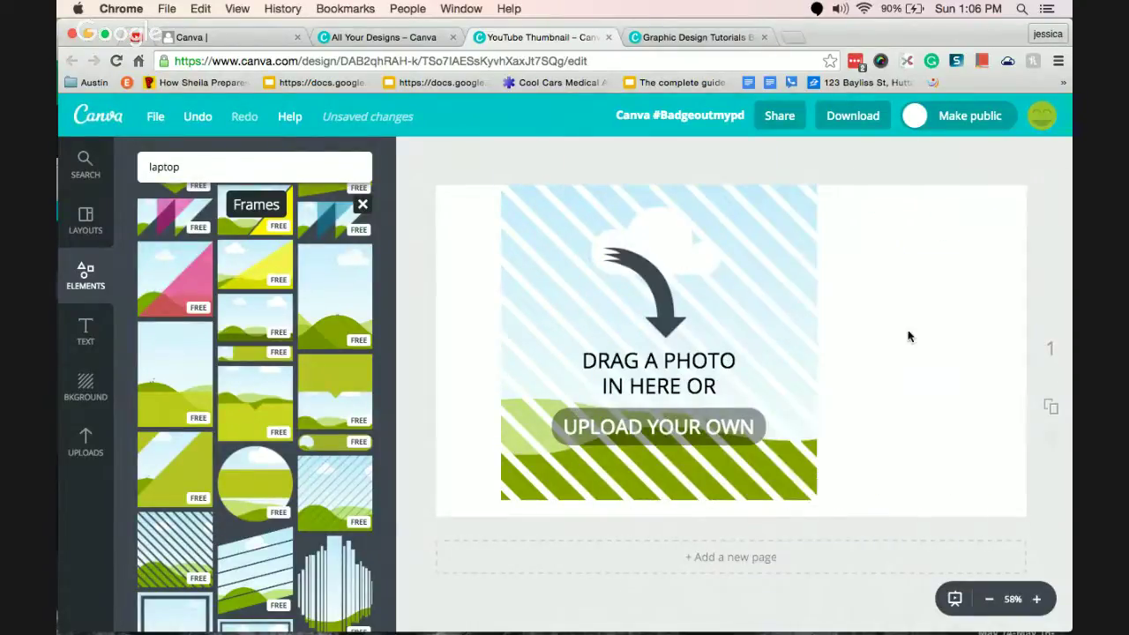
Fill the striped frame with the uploaded Congratulations image.
{"action": "left_click", "coordinate": [86, 448]}
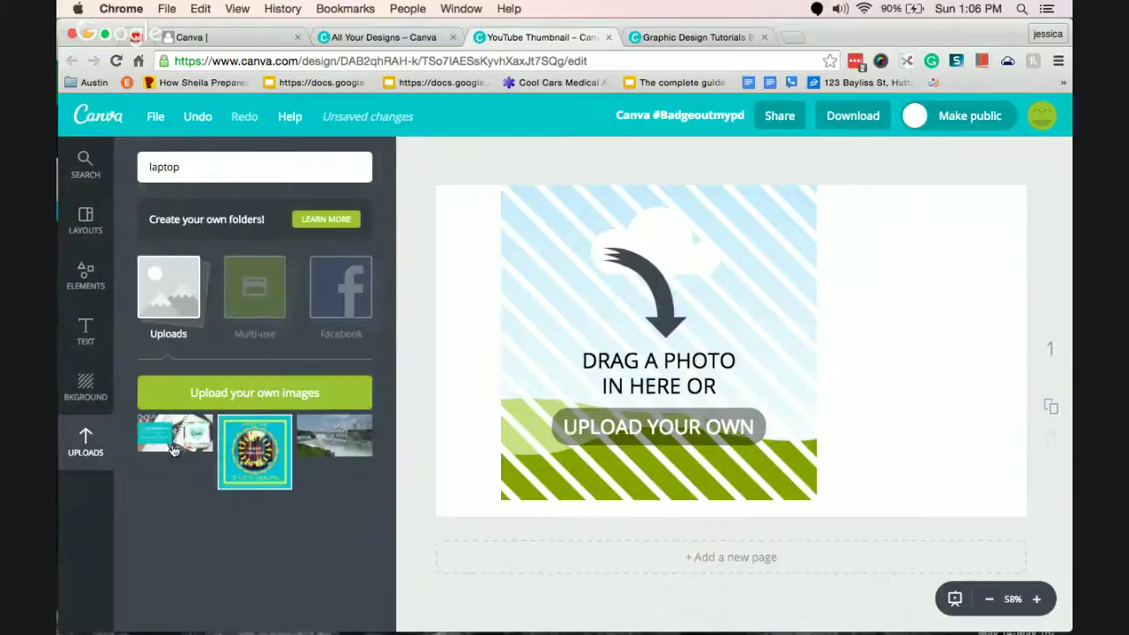
{"action": "left_click_drag", "start_coordinate": [176, 446], "coordinate": [658, 353]}
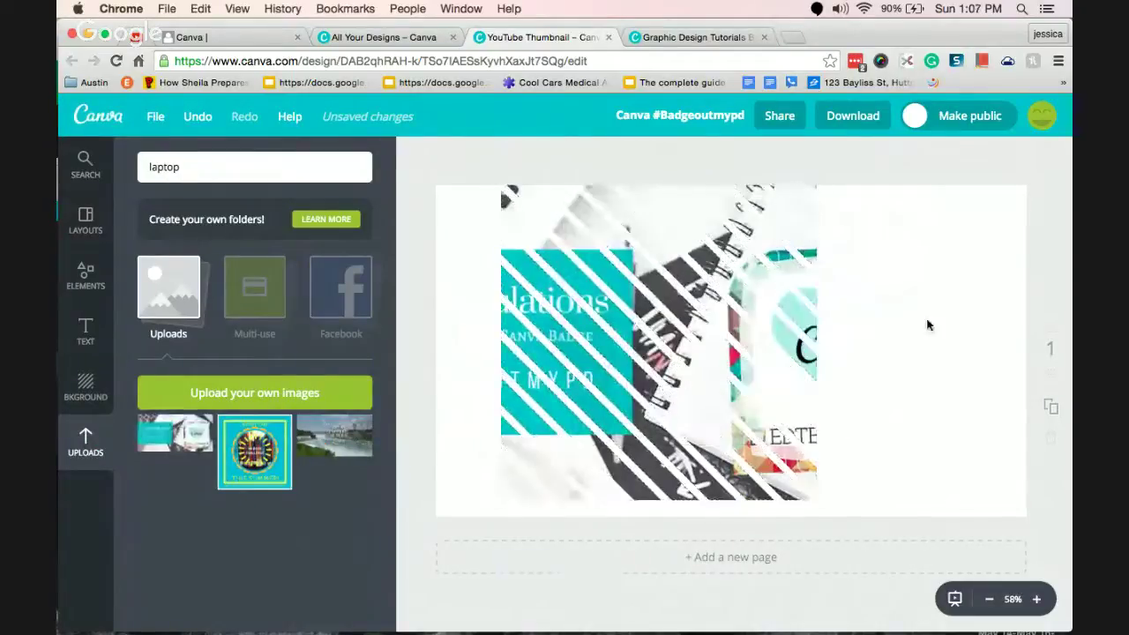
{"action": "left_click", "coordinate": [806, 332]}
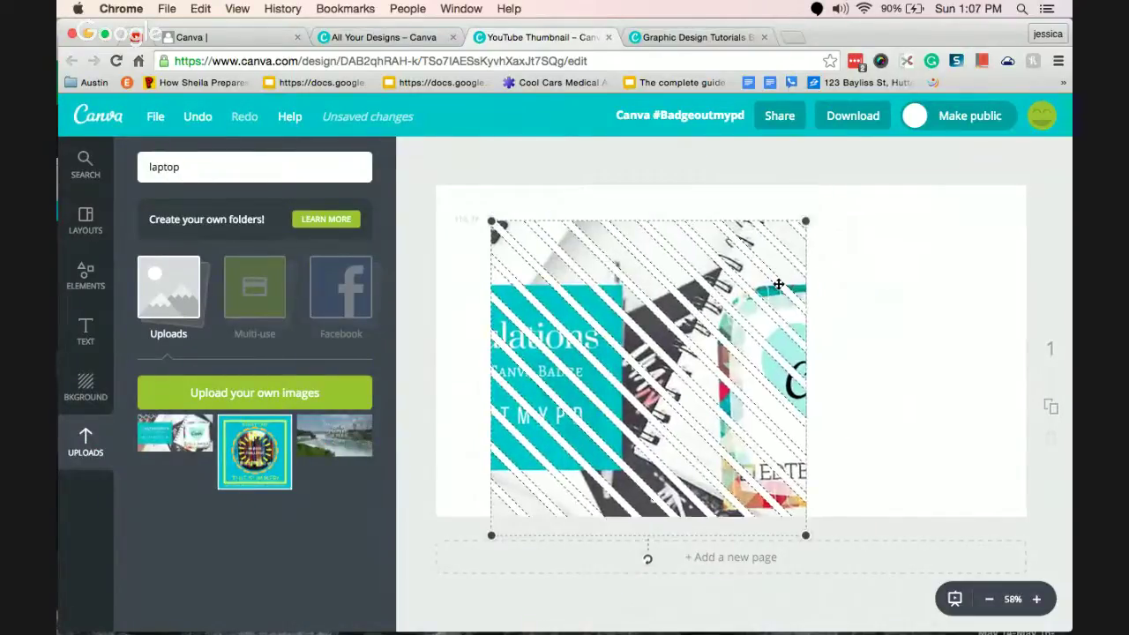
{"action": "left_click", "coordinate": [971, 305]}
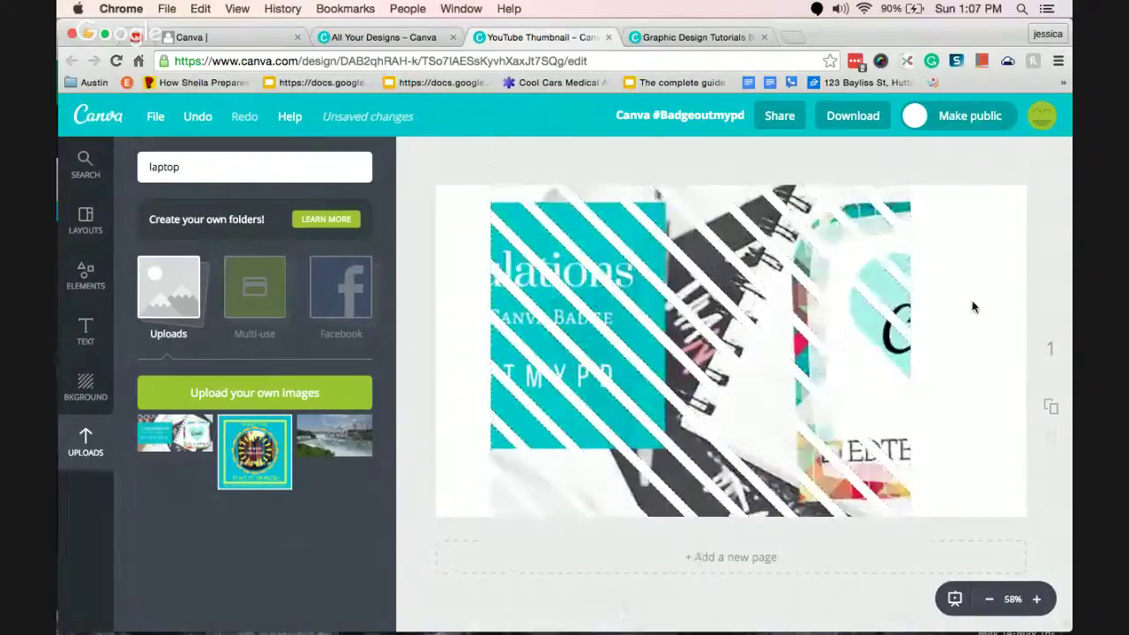
Delete the collage and add an enlarged blue-triangle photo frame to the page.
{"action": "left_click", "coordinate": [780, 350]}
{"action": "key", "text": "BackSpace"}
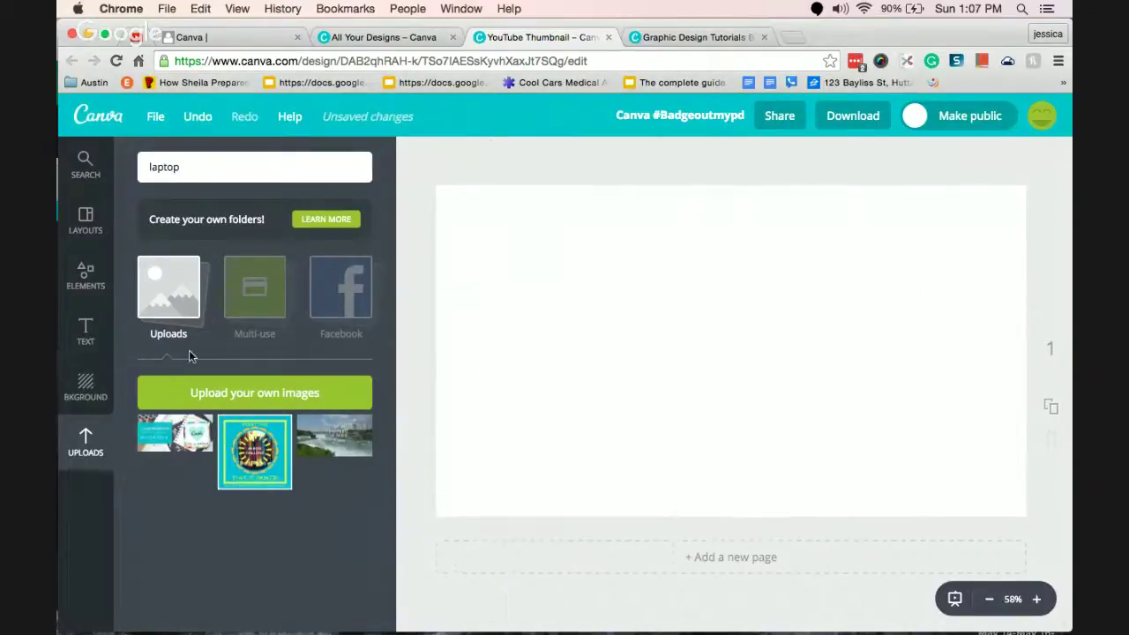
{"action": "left_click", "coordinate": [86, 223]}
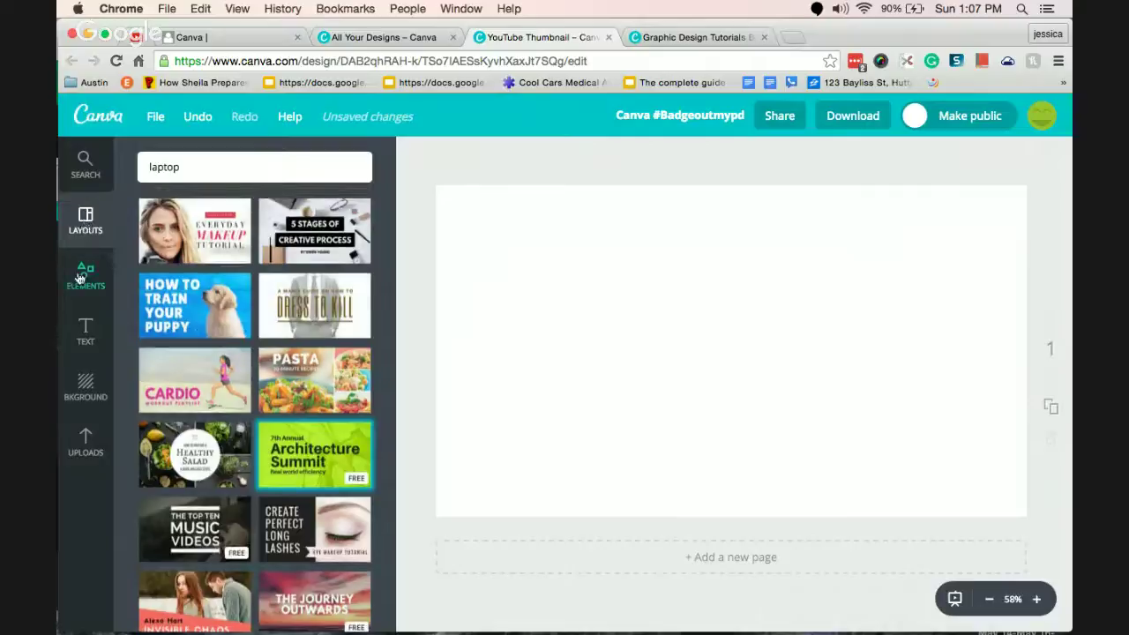
{"action": "left_click", "coordinate": [85, 275]}
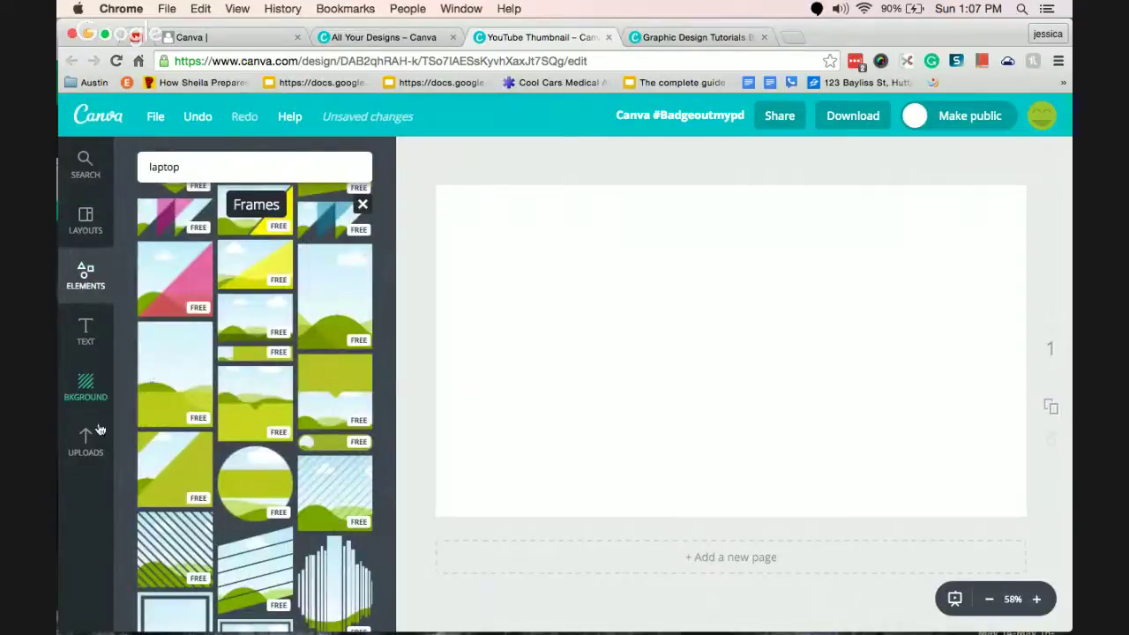
{"action": "left_click", "coordinate": [309, 228]}
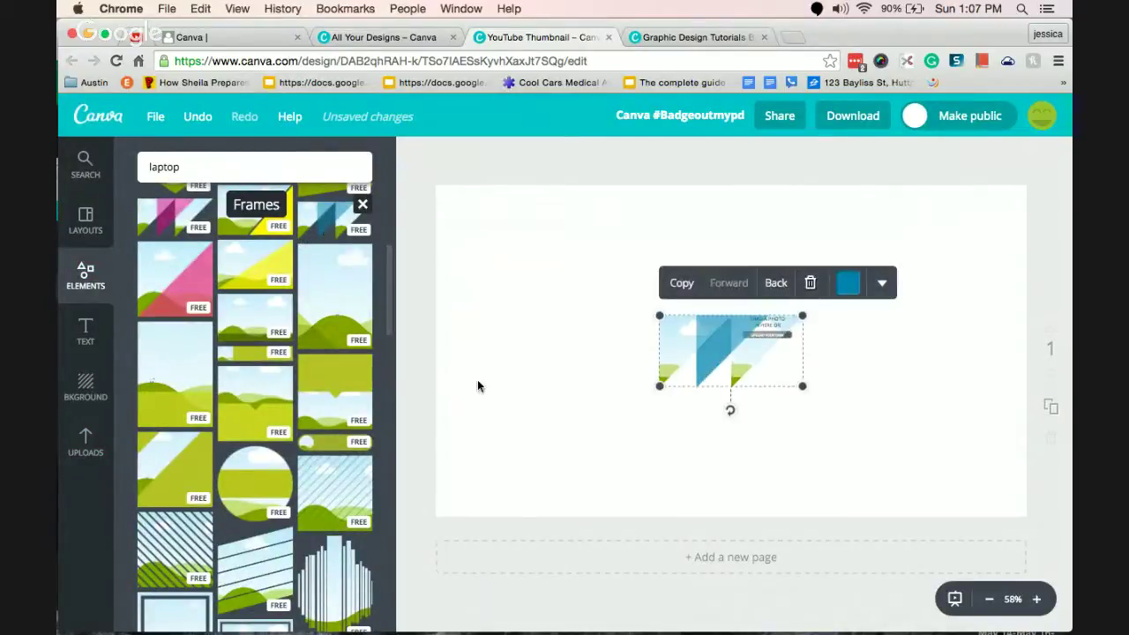
{"action": "left_click_drag", "start_coordinate": [659, 315], "coordinate": [451, 207]}
{"action": "left_click_drag", "start_coordinate": [804, 388], "coordinate": [1024, 494]}
{"action": "left_click_drag", "start_coordinate": [743, 394], "coordinate": [773, 238]}
{"action": "left_click", "coordinate": [703, 331]}
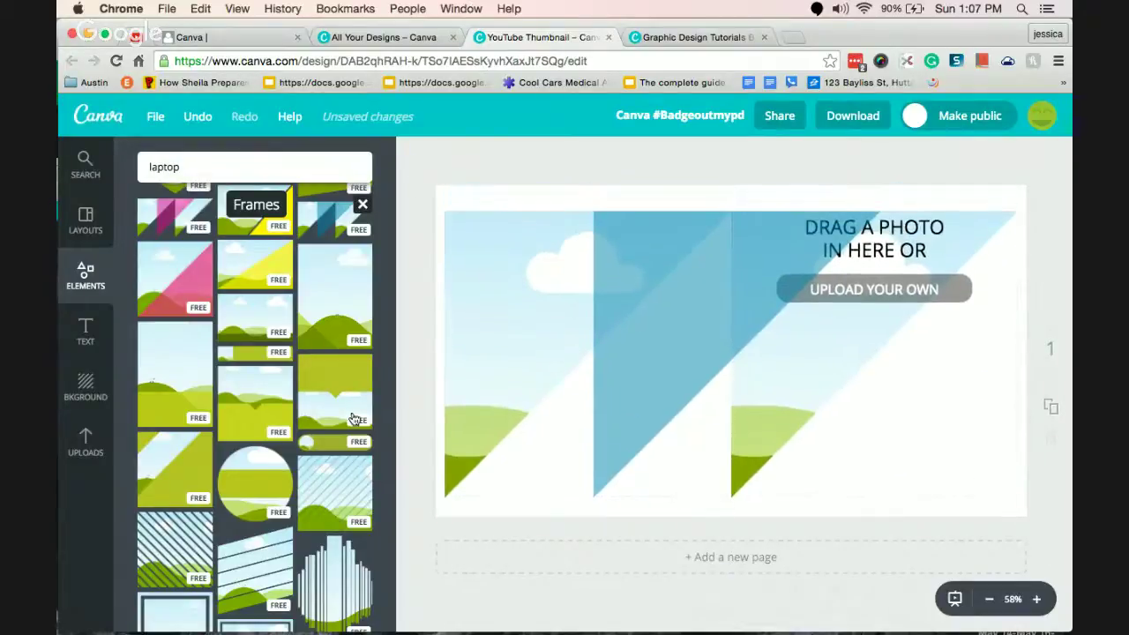
Drop uploaded badge images into the triangle frame's sections, then delete the frame.
{"action": "left_click", "coordinate": [100, 451]}
{"action": "left_click_drag", "start_coordinate": [178, 445], "coordinate": [582, 364]}
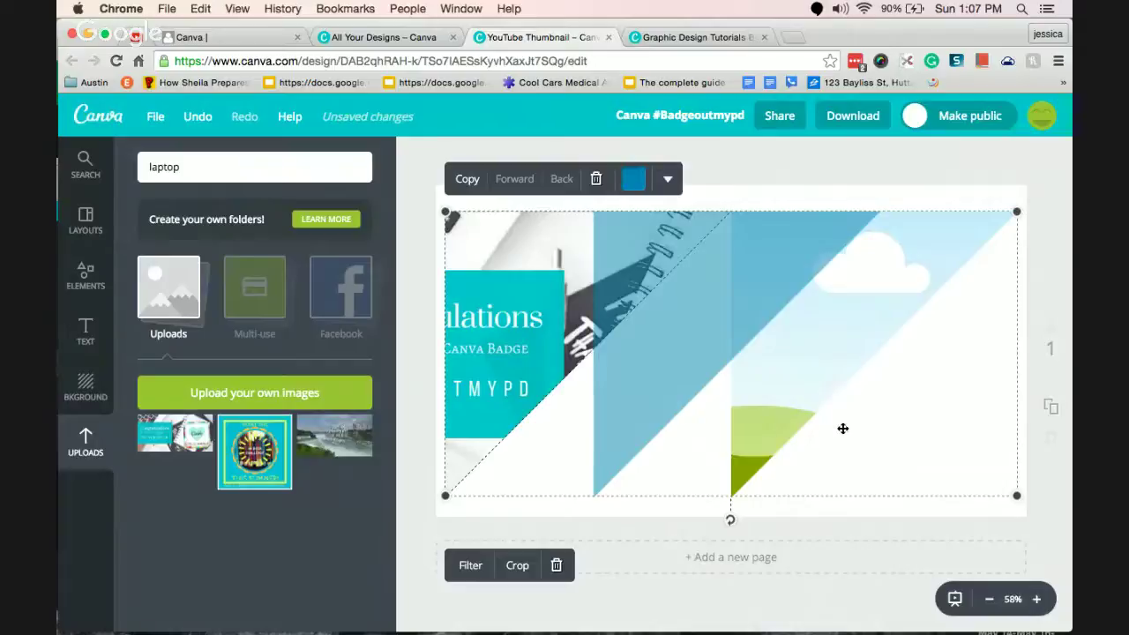
{"action": "left_click_drag", "start_coordinate": [263, 444], "coordinate": [865, 339]}
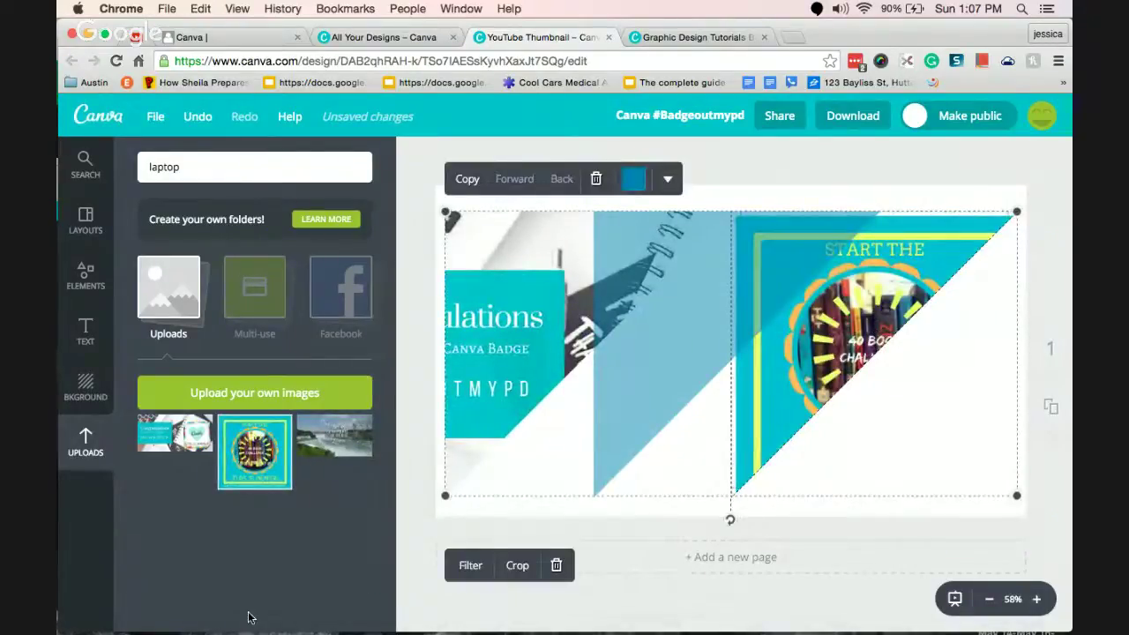
{"action": "left_click_drag", "start_coordinate": [690, 295], "coordinate": [696, 294]}
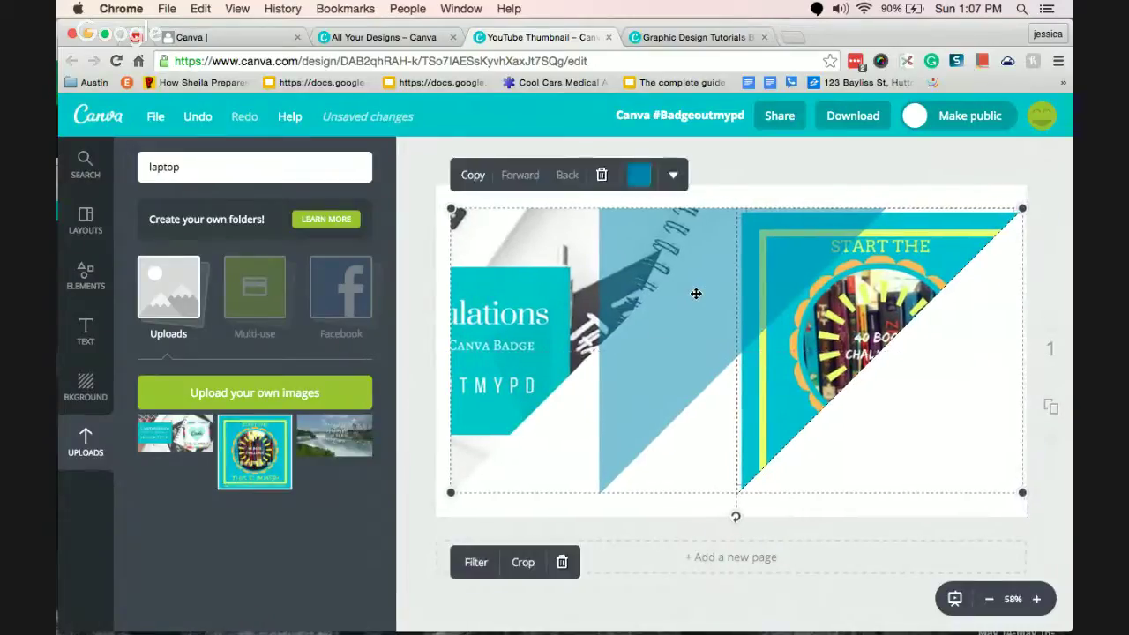
{"action": "key", "text": "Delete"}
{"action": "left_click", "coordinate": [86, 277]}
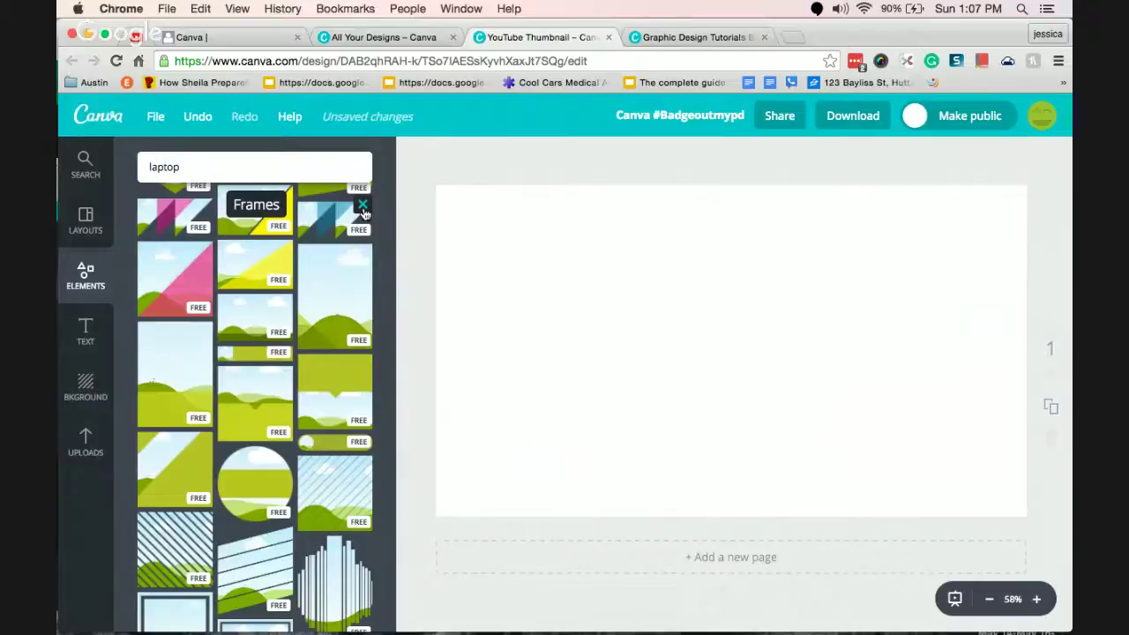
Add a circle nearly the page height and colour it blue.
{"action": "left_click", "coordinate": [363, 208]}
{"action": "scroll", "coordinate": [363, 216], "scroll_direction": "down", "scroll_amount": 5}
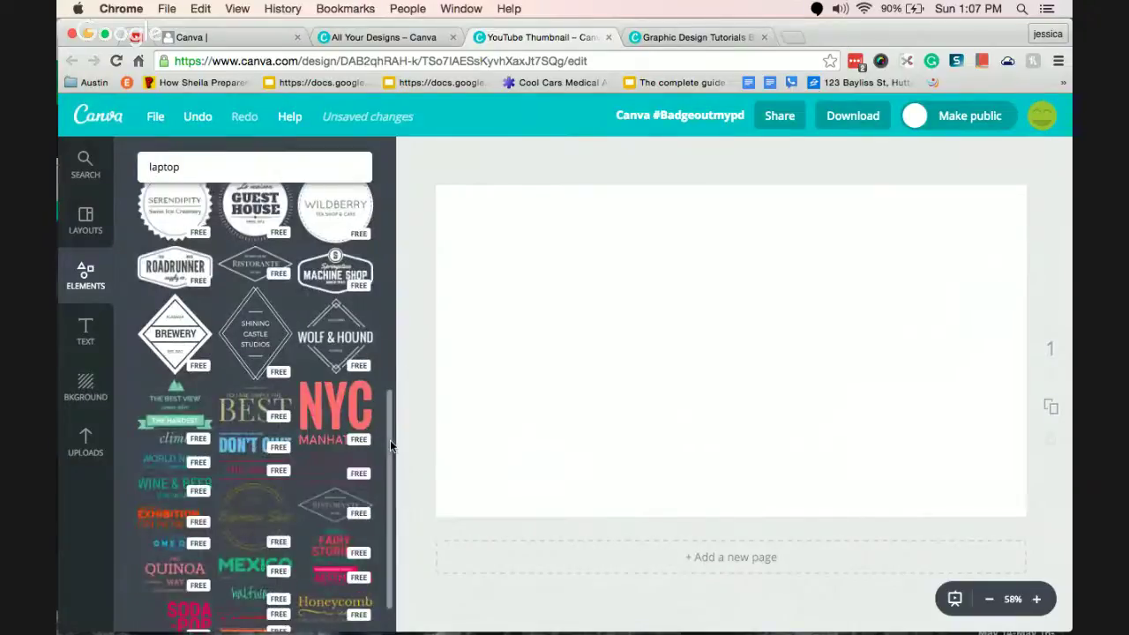
{"action": "left_click_drag", "start_coordinate": [391, 447], "coordinate": [416, 168]}
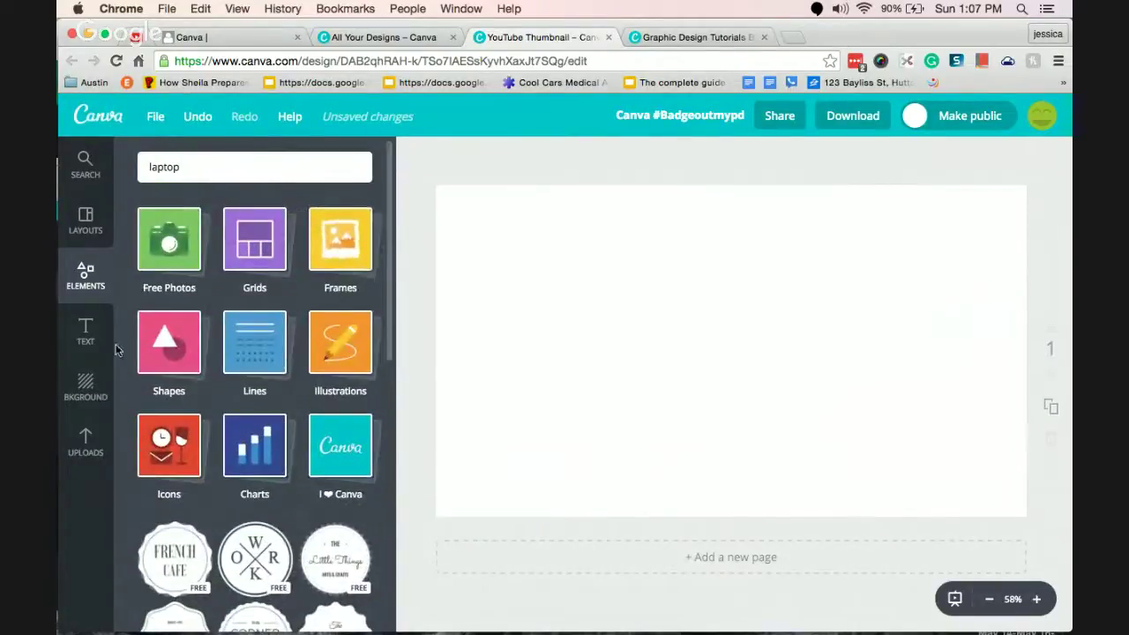
{"action": "left_click", "coordinate": [169, 342]}
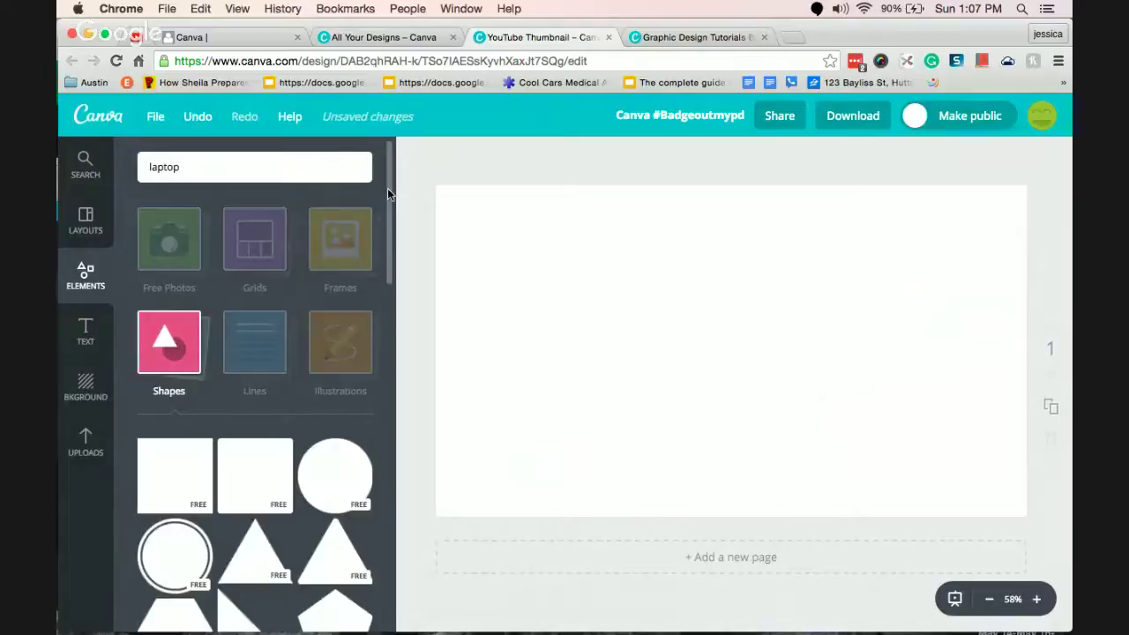
{"action": "mouse_move", "coordinate": [387, 189]}
{"action": "left_mouse_down"}
{"action": "mouse_move", "coordinate": [393, 418]}
{"action": "mouse_move", "coordinate": [390, 176]}
{"action": "left_mouse_up"}
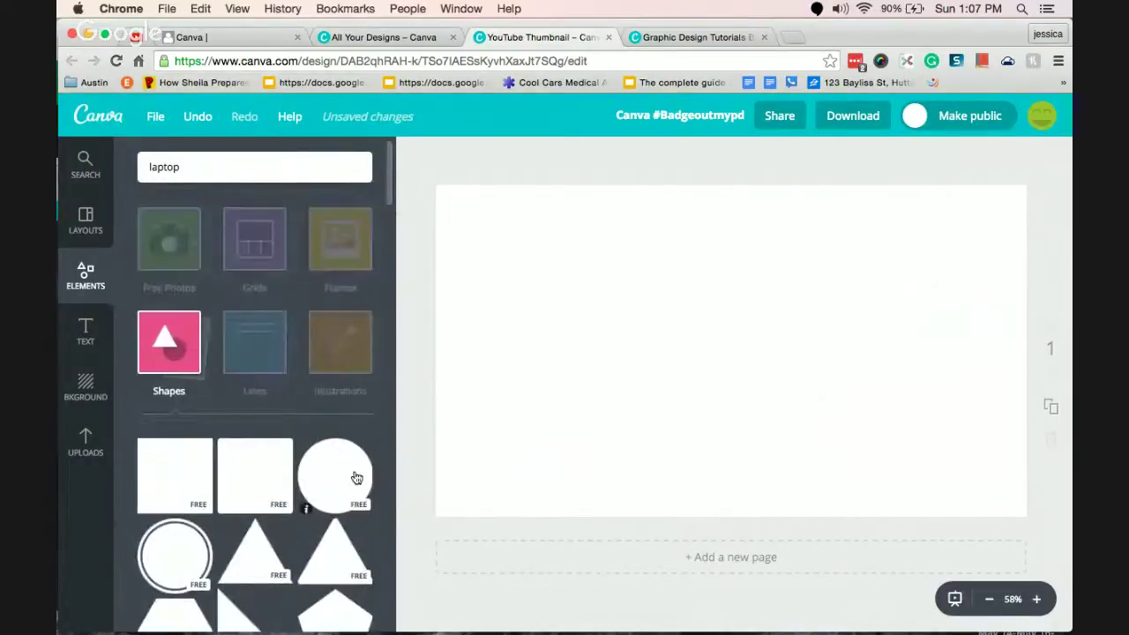
{"action": "left_click", "coordinate": [357, 478]}
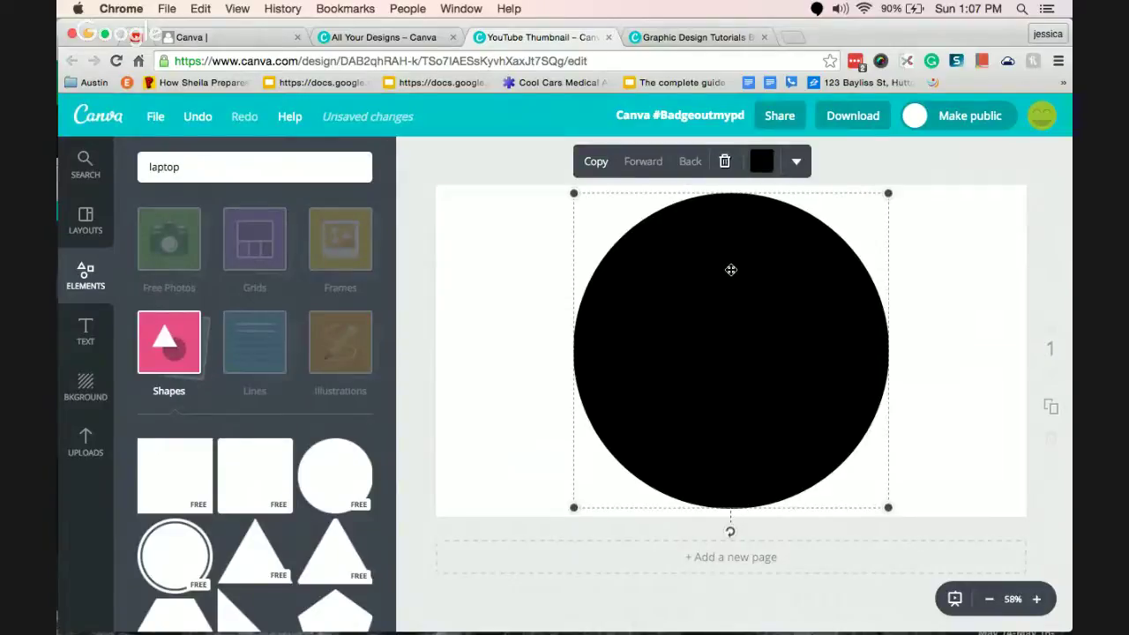
{"action": "left_click_drag", "start_coordinate": [898, 193], "coordinate": [878, 208]}
{"action": "left_click", "coordinate": [762, 179]}
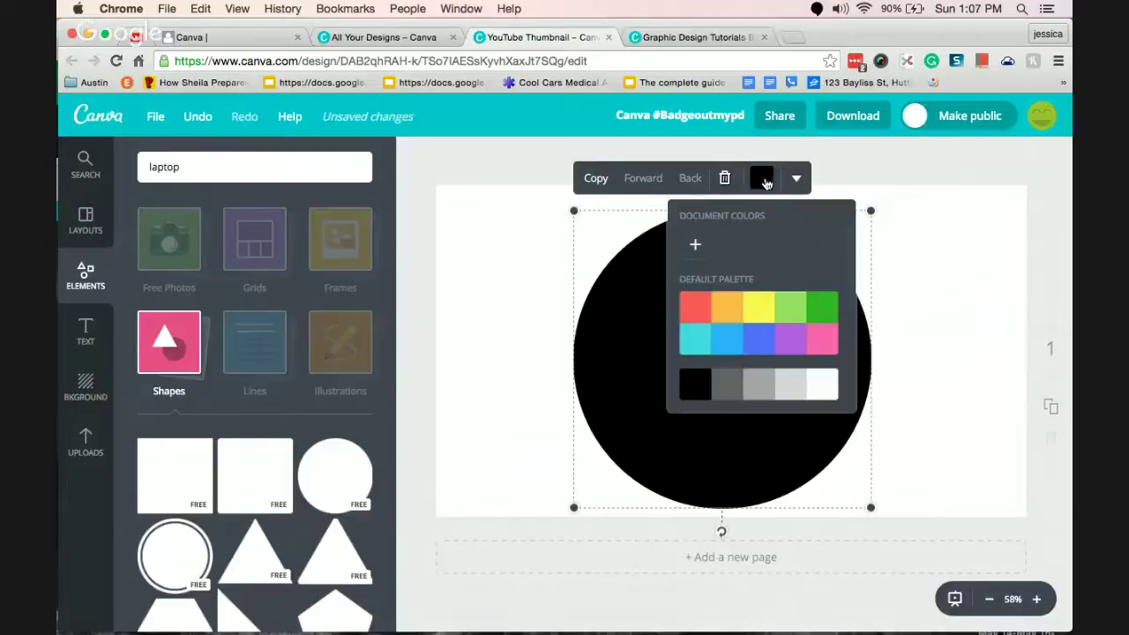
{"action": "left_click", "coordinate": [757, 339]}
{"action": "left_click", "coordinate": [532, 329]}
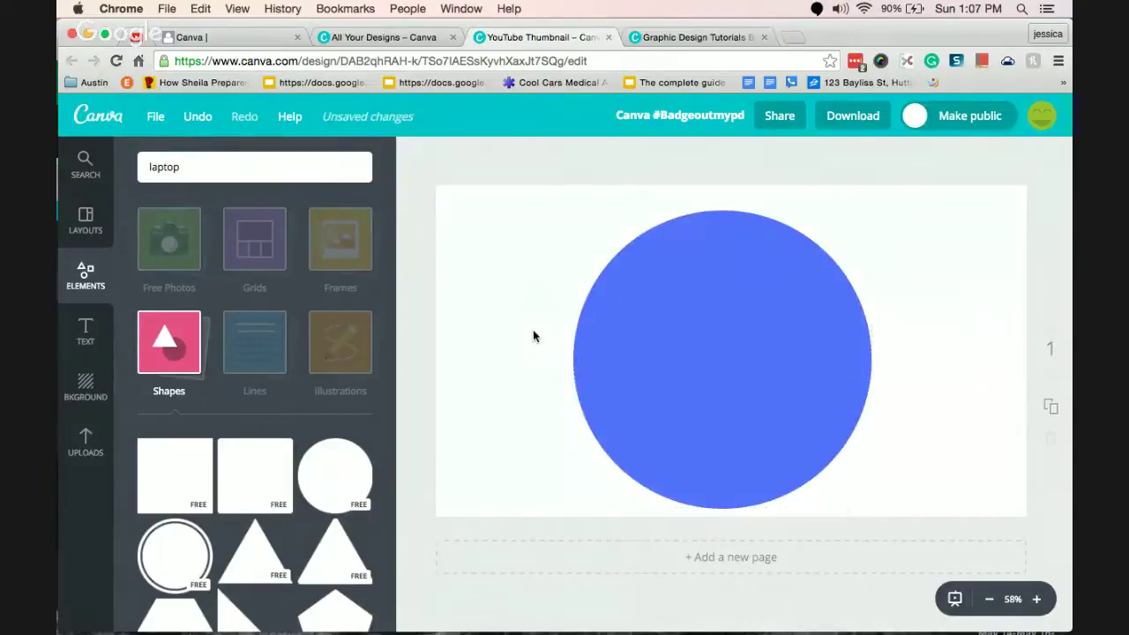
Add a smaller teal circle centred inside the blue one.
{"action": "left_click", "coordinate": [328, 469]}
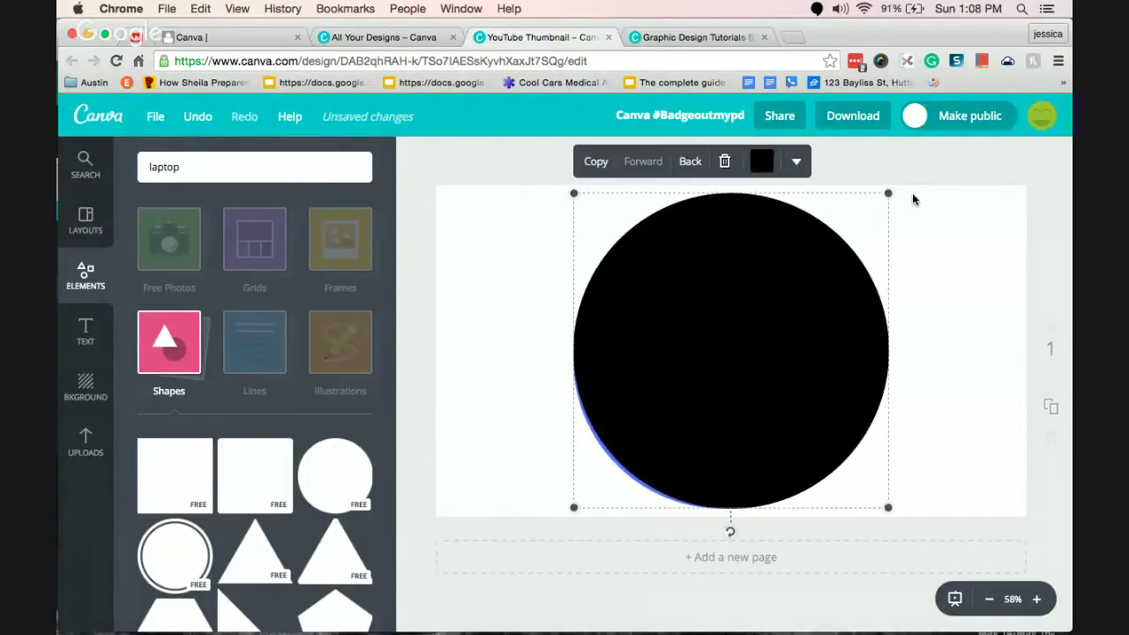
{"action": "left_click_drag", "start_coordinate": [889, 193], "coordinate": [847, 235]}
{"action": "left_click_drag", "start_coordinate": [680, 353], "coordinate": [696, 338]}
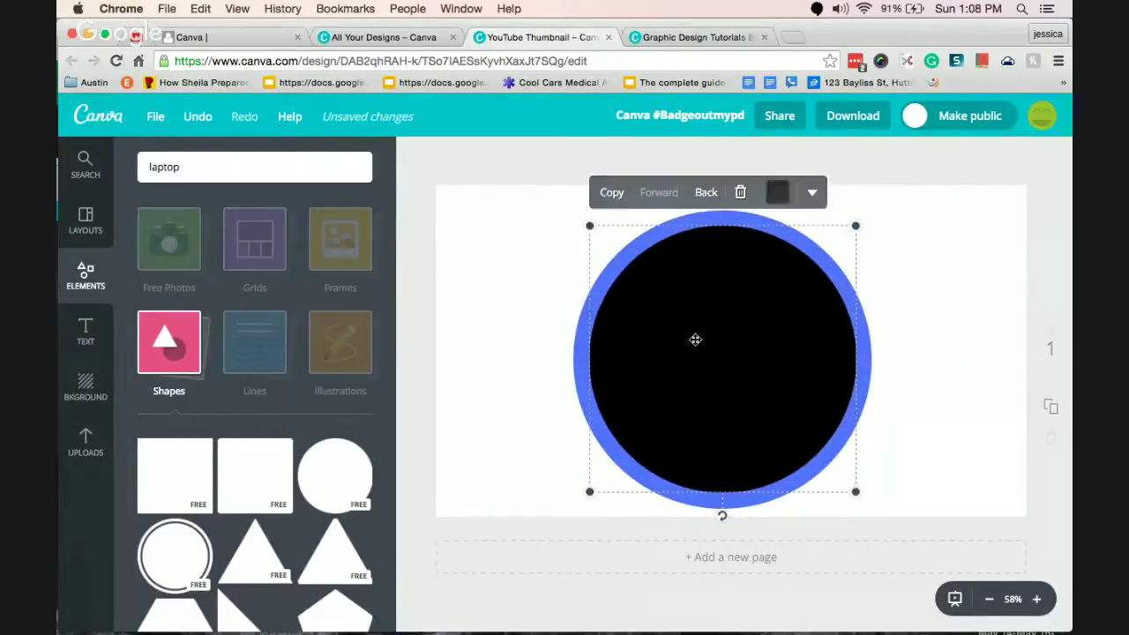
{"action": "left_click", "coordinate": [778, 196]}
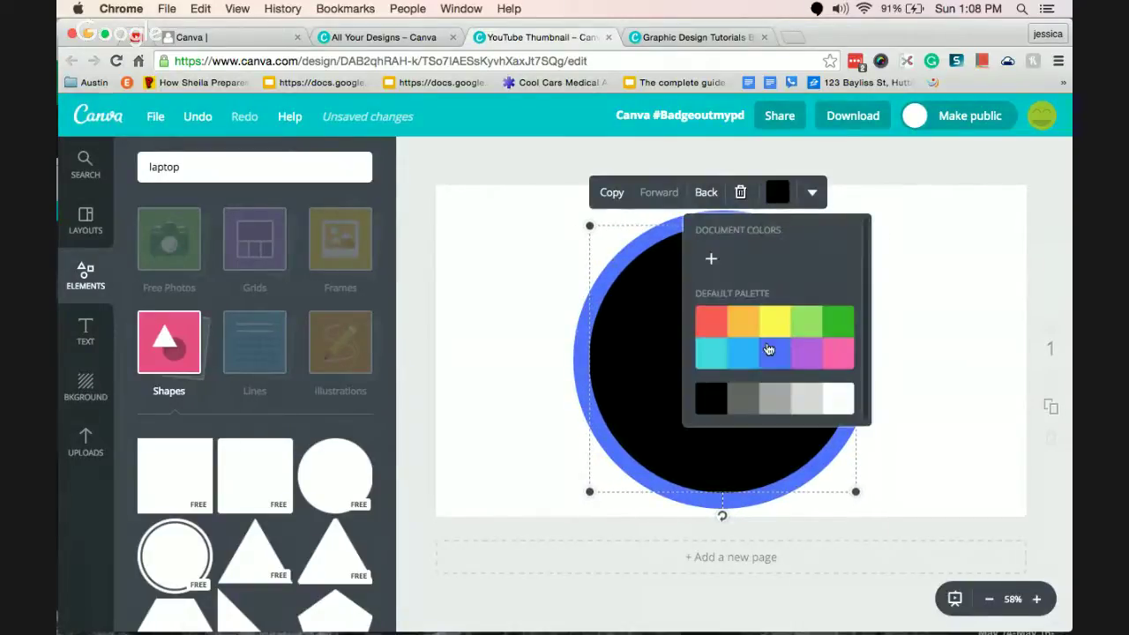
{"action": "left_click", "coordinate": [711, 353]}
{"action": "left_click", "coordinate": [451, 325]}
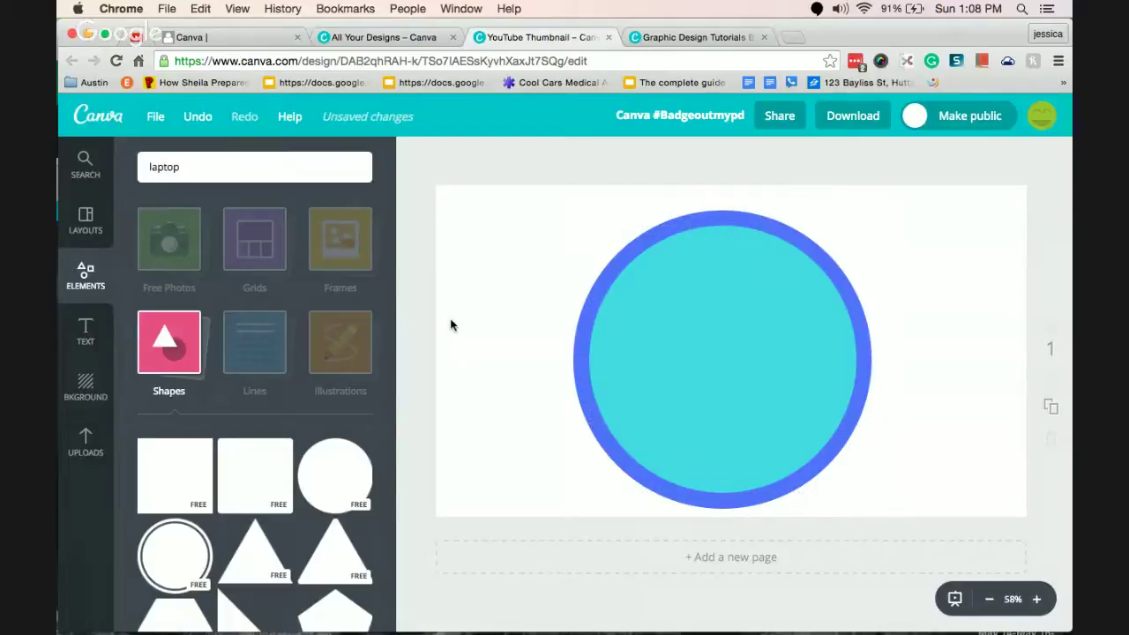
{"action": "left_click", "coordinate": [168, 343]}
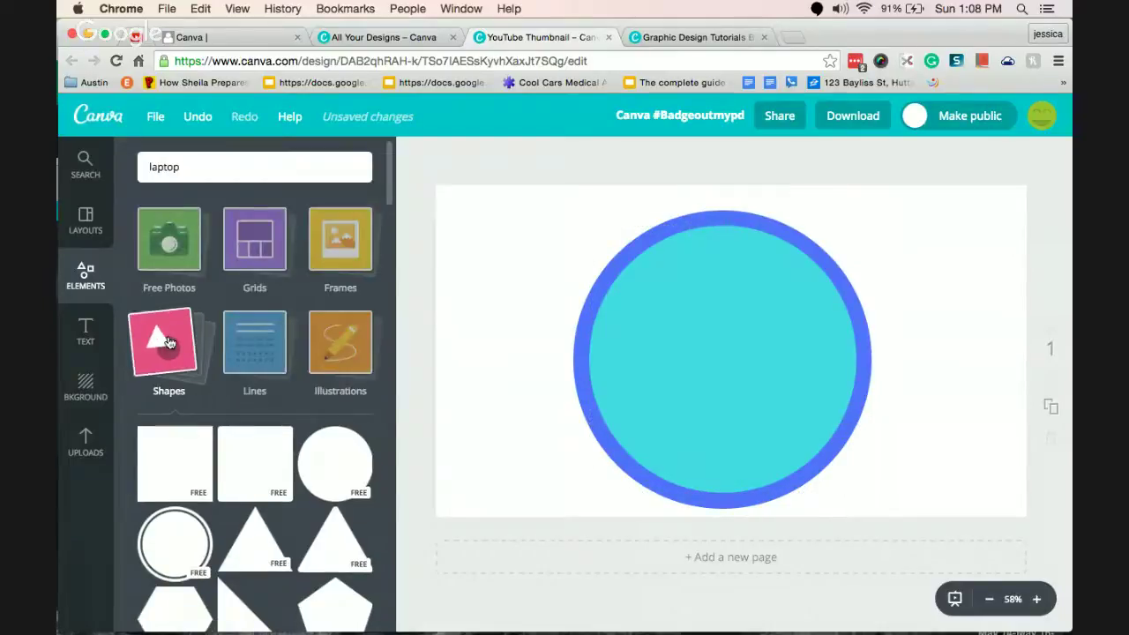
Add the teal chevron line pattern behind the circle and stretch it past all page edges.
{"action": "left_click", "coordinate": [246, 342]}
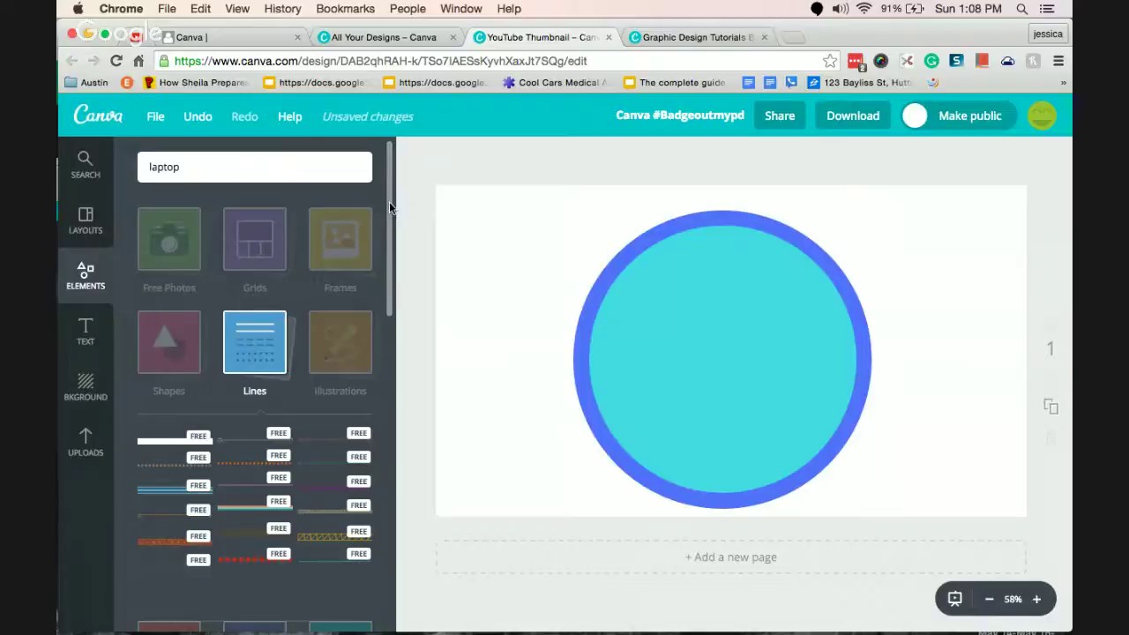
{"action": "scroll", "coordinate": [389, 201], "scroll_direction": "down", "scroll_amount": 4}
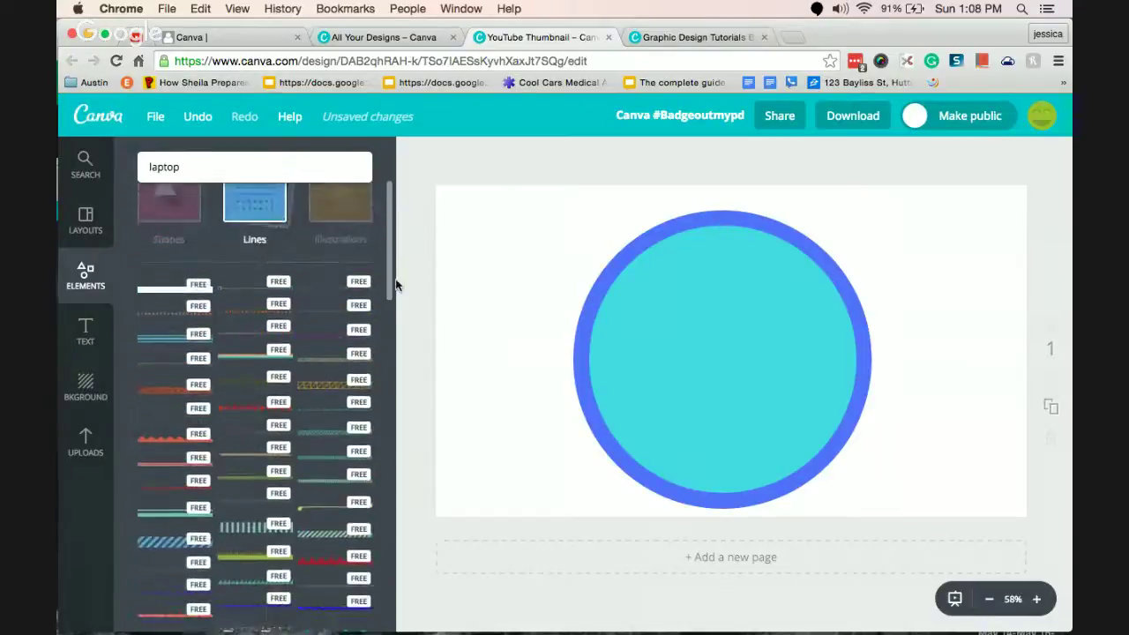
{"action": "scroll", "coordinate": [393, 282], "scroll_direction": "down", "scroll_amount": 4}
{"action": "left_click", "coordinate": [307, 495]}
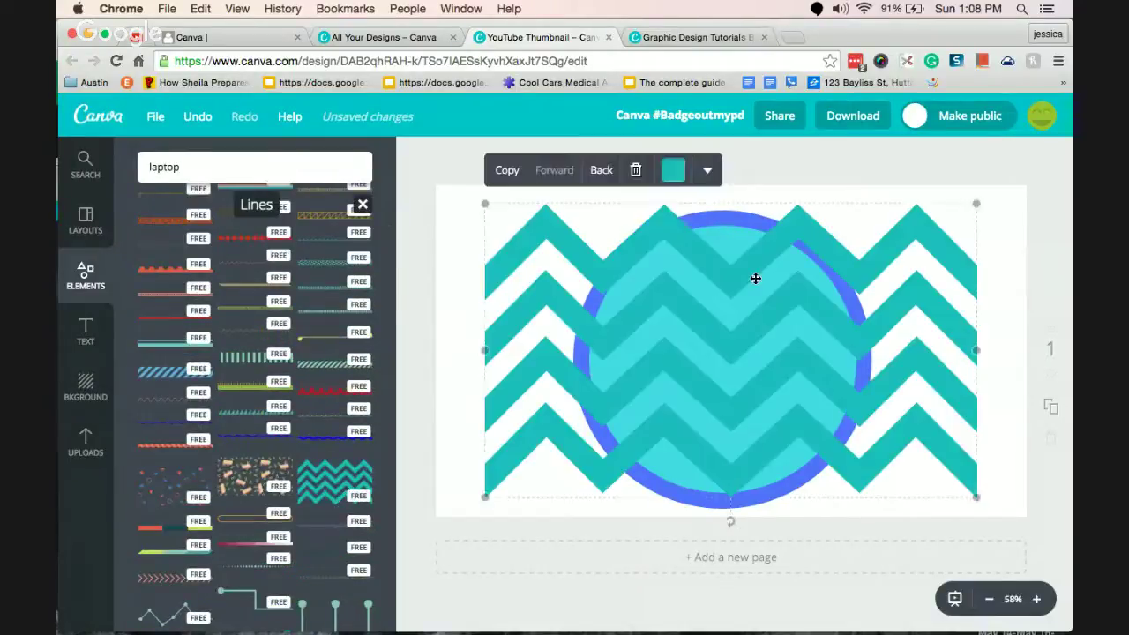
{"action": "left_click", "coordinate": [600, 172]}
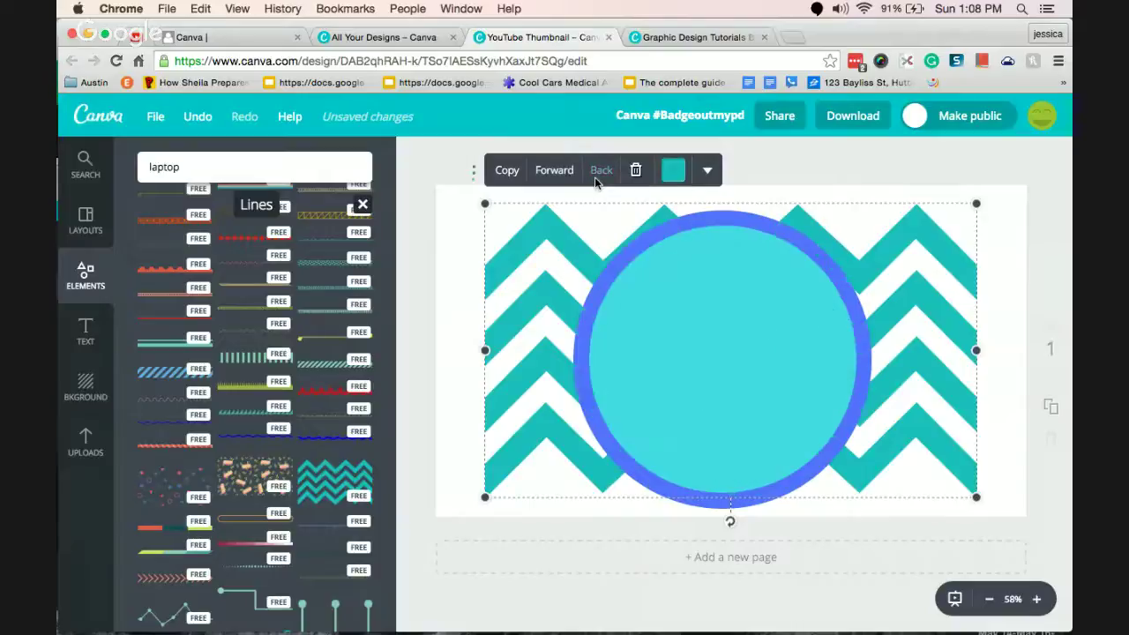
{"action": "left_click_drag", "start_coordinate": [484, 205], "coordinate": [421, 165]}
{"action": "left_click_drag", "start_coordinate": [977, 498], "coordinate": [1053, 541]}
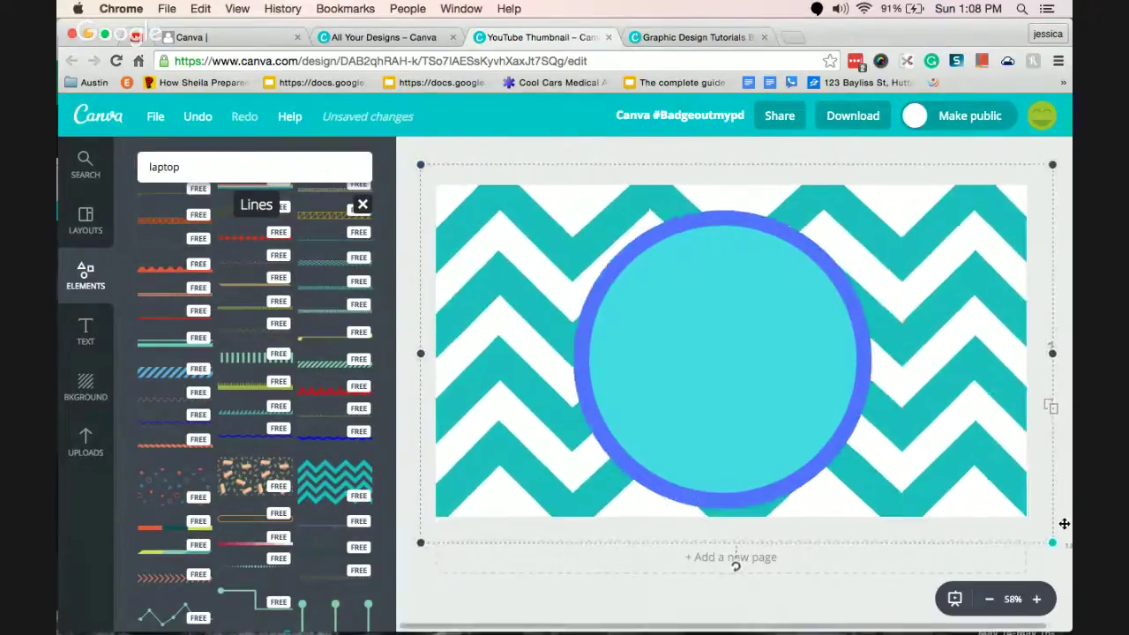
{"action": "left_click", "coordinate": [1070, 144]}
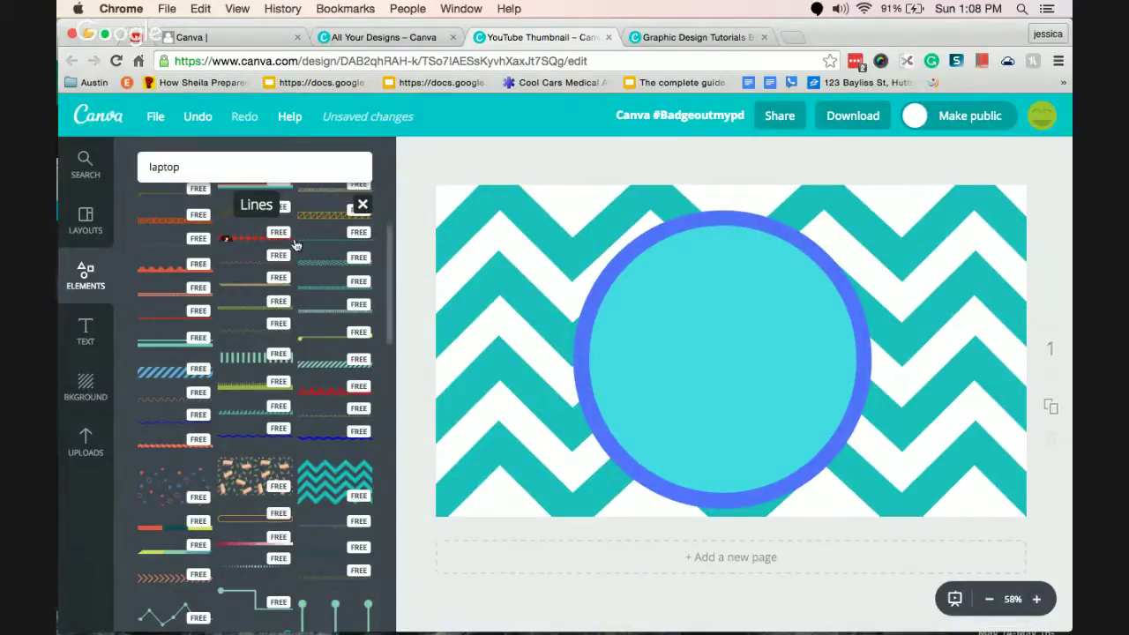
Add the teal walking cat from the Illustrations collection to the design.
{"action": "left_click", "coordinate": [364, 205]}
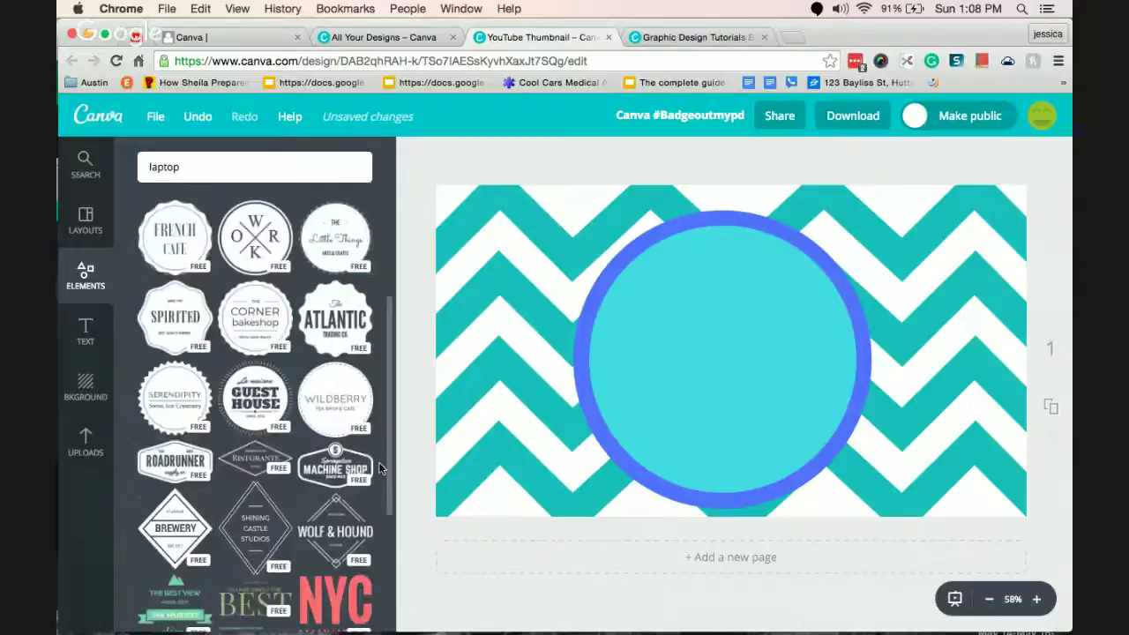
{"action": "scroll", "coordinate": [388, 322], "scroll_direction": "up", "scroll_amount": 5}
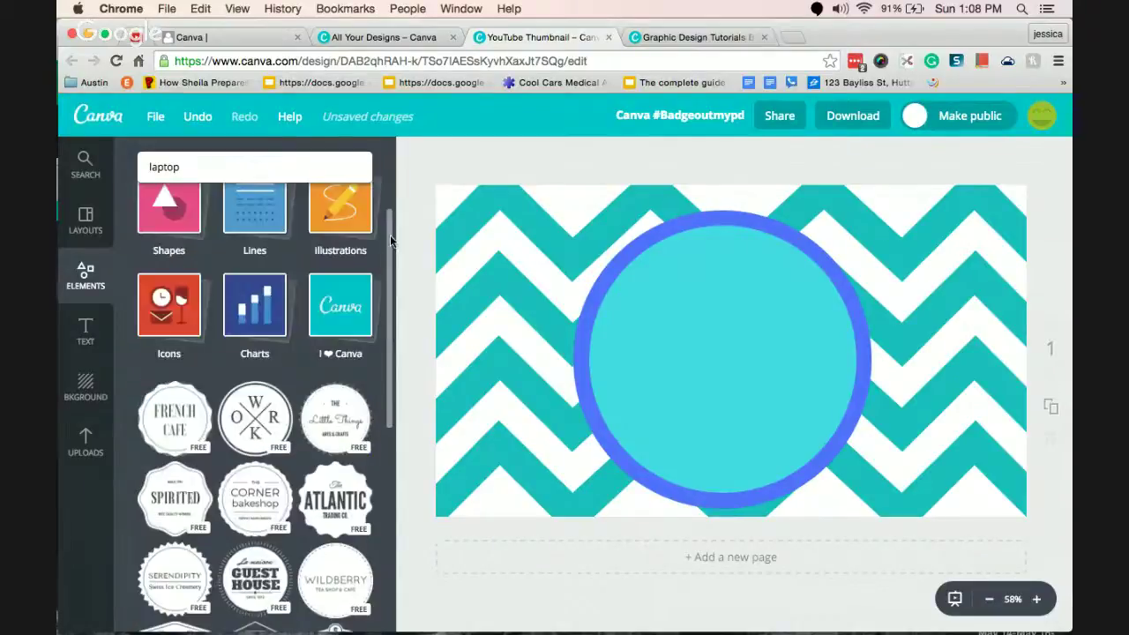
{"action": "left_click", "coordinate": [323, 354]}
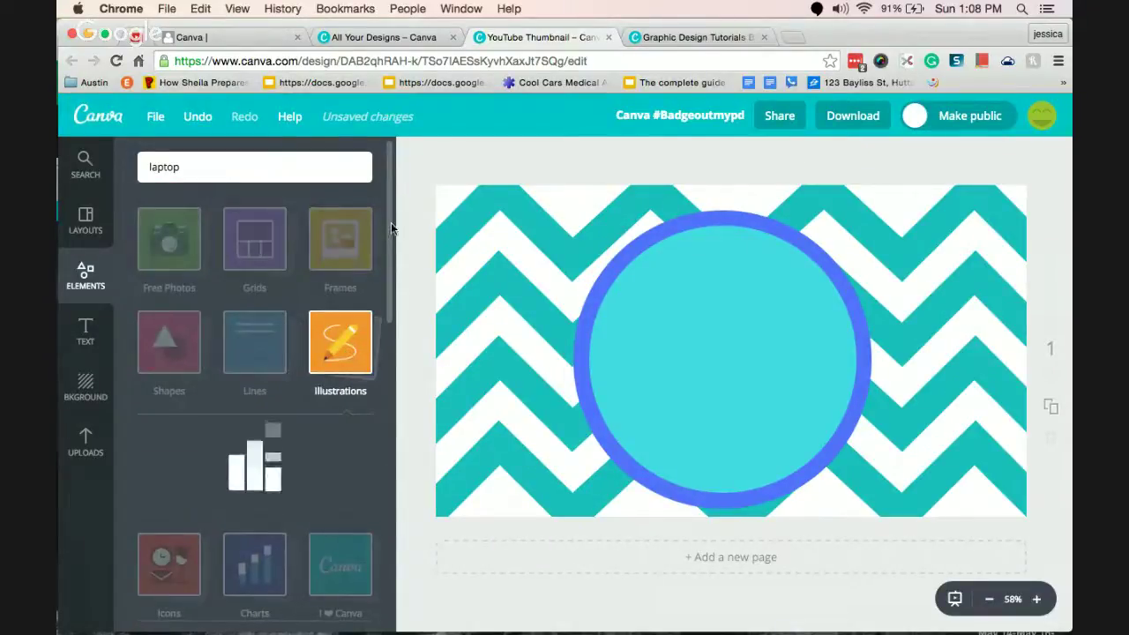
{"action": "scroll", "coordinate": [389, 221], "scroll_direction": "down", "scroll_amount": 5}
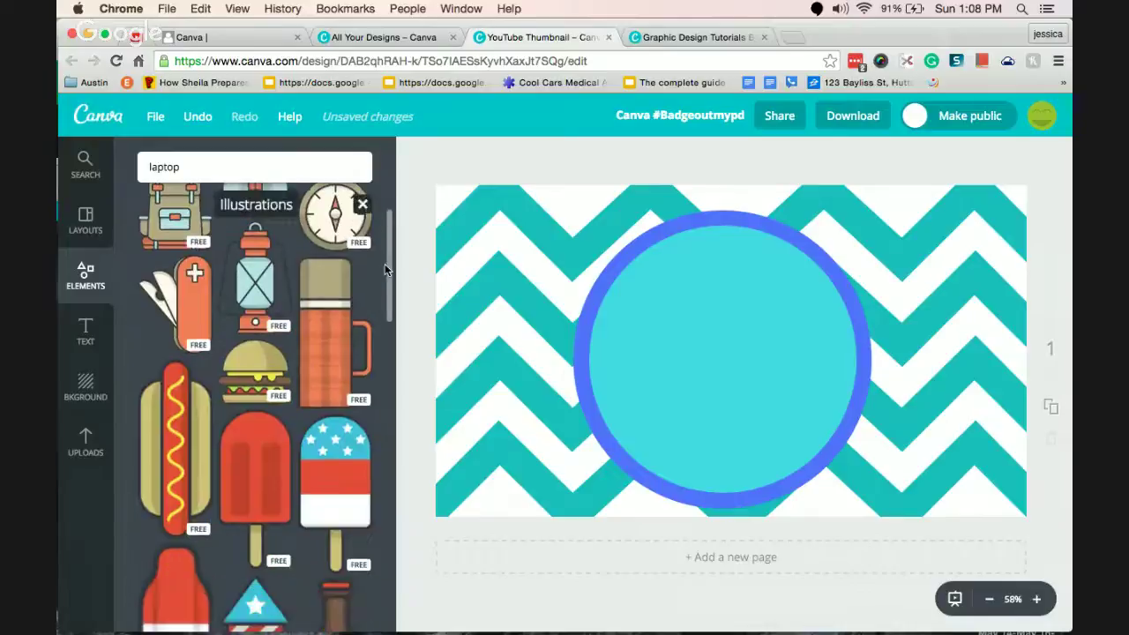
{"action": "scroll", "coordinate": [389, 221], "scroll_direction": "up", "scroll_amount": 4}
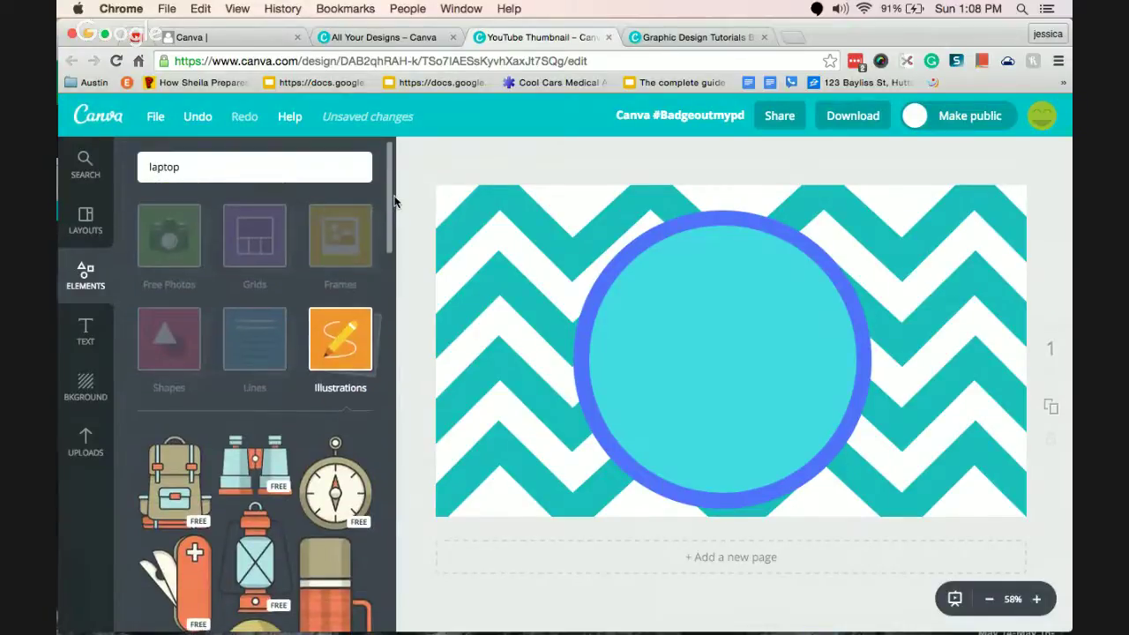
{"action": "scroll", "coordinate": [381, 519], "scroll_direction": "down", "scroll_amount": 10}
{"action": "scroll", "coordinate": [380, 519], "scroll_direction": "up", "scroll_amount": 6}
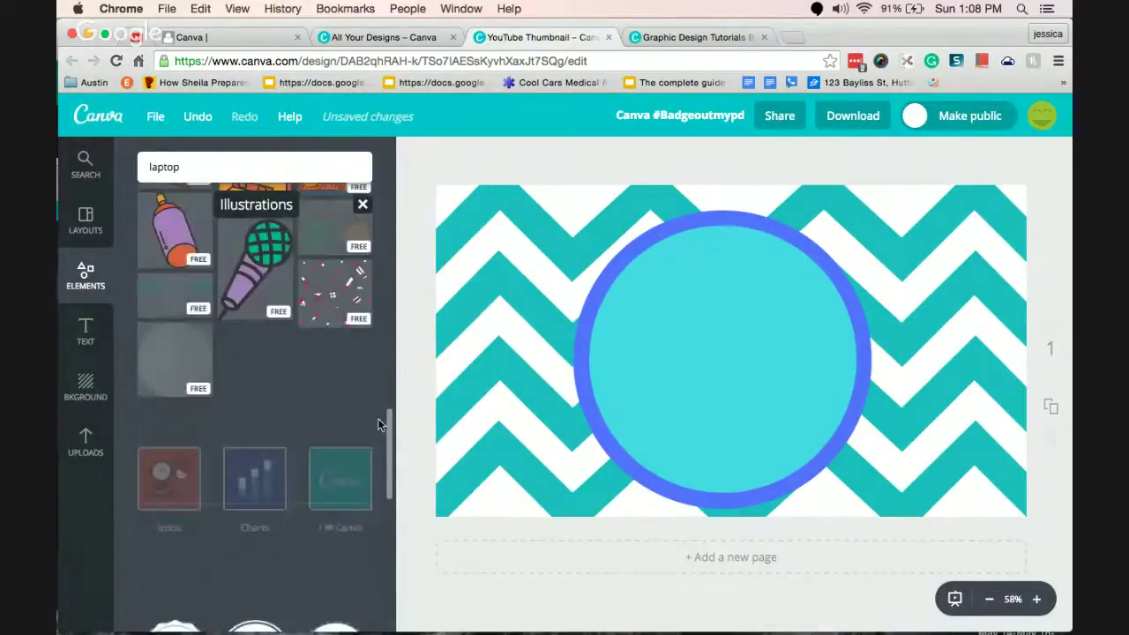
{"action": "scroll", "coordinate": [381, 350], "scroll_direction": "down", "scroll_amount": 10}
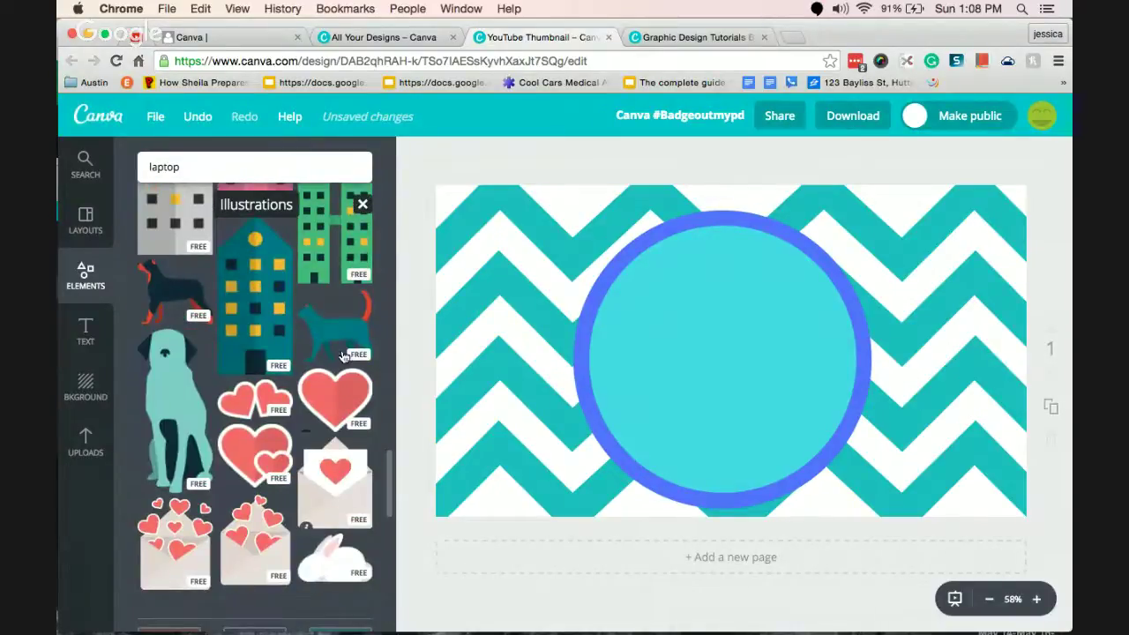
{"action": "left_click", "coordinate": [340, 331]}
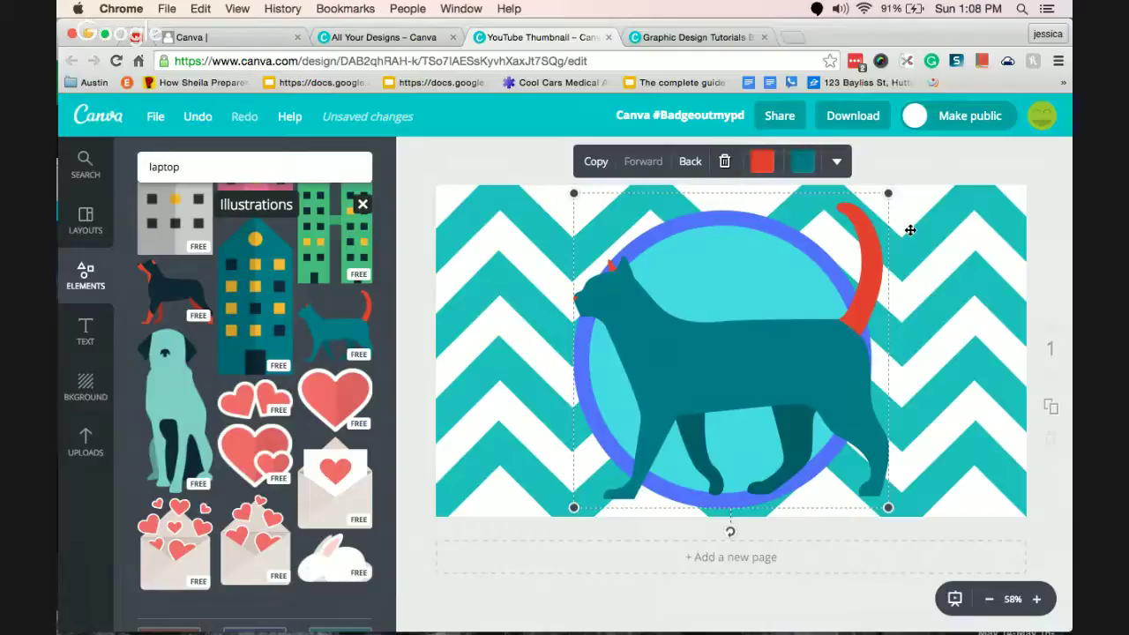
Recolour the cat's red tail yellow.
{"action": "left_click", "coordinate": [763, 163]}
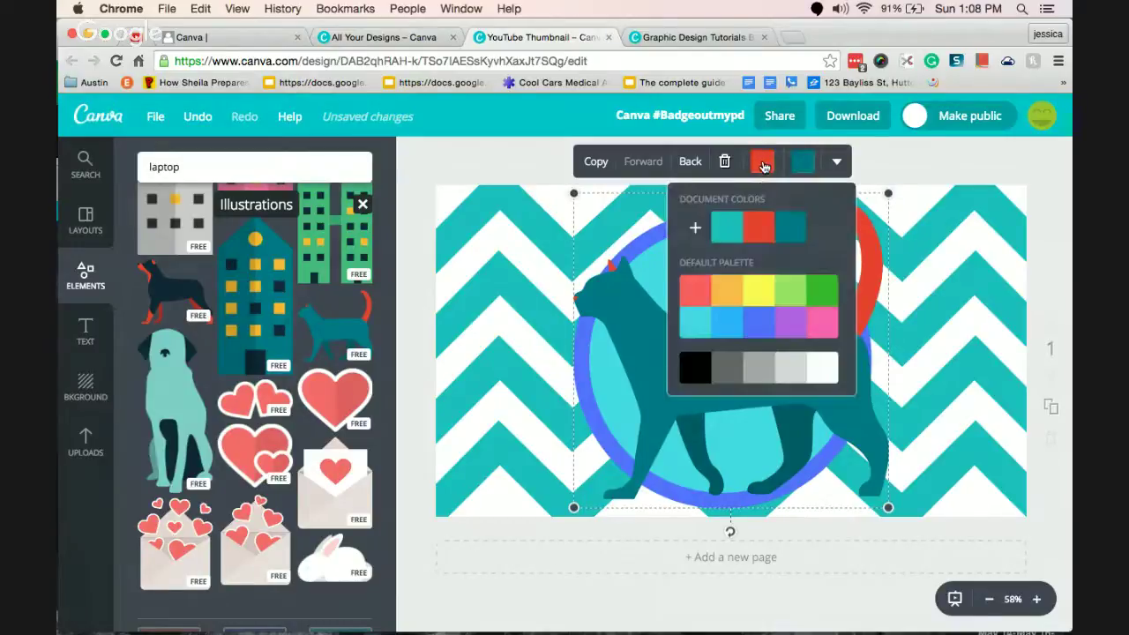
{"action": "left_click", "coordinate": [759, 301]}
{"action": "left_click", "coordinate": [758, 431]}
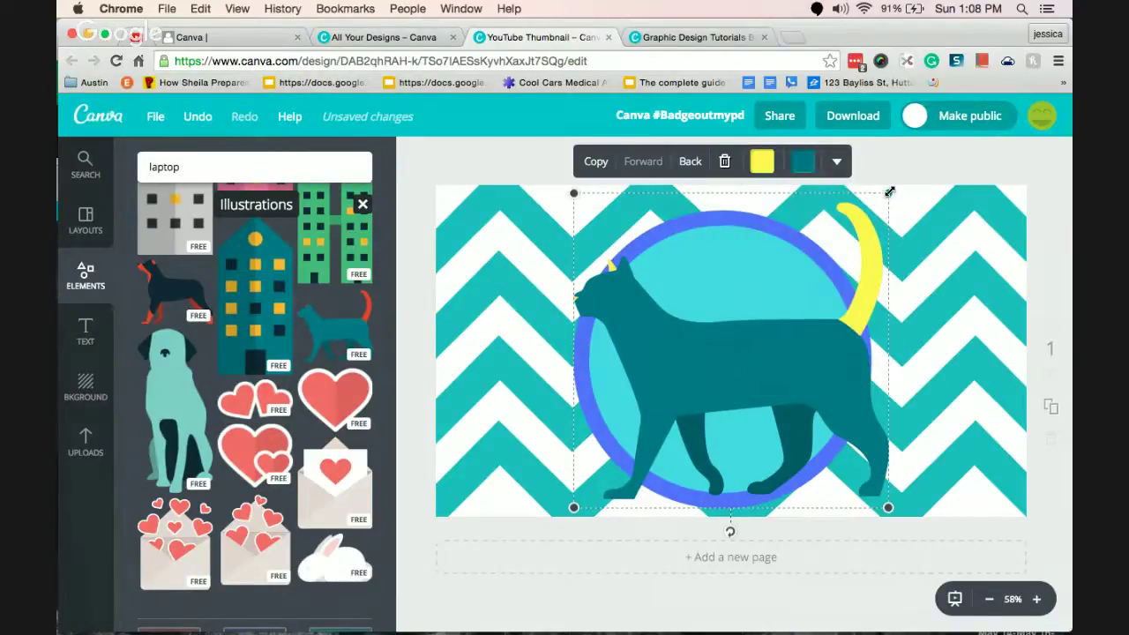
Shrink the cat and centre it inside the blue-ringed circle.
{"action": "left_click_drag", "start_coordinate": [890, 191], "coordinate": [759, 314]}
{"action": "left_click_drag", "start_coordinate": [701, 434], "coordinate": [723, 372]}
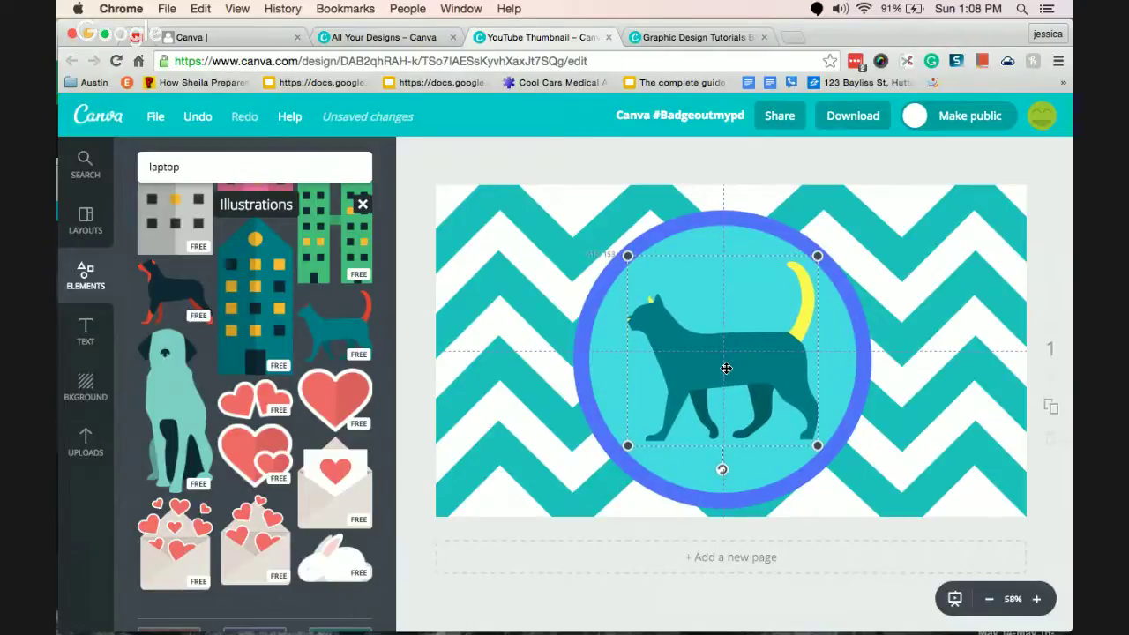
{"action": "mouse_move", "coordinate": [726, 368]}
{"action": "left_mouse_down"}
{"action": "mouse_move", "coordinate": [644, 358]}
{"action": "mouse_move", "coordinate": [731, 373]}
{"action": "mouse_move", "coordinate": [718, 371]}
{"action": "mouse_move", "coordinate": [729, 359]}
{"action": "mouse_move", "coordinate": [728, 371]}
{"action": "left_mouse_up"}
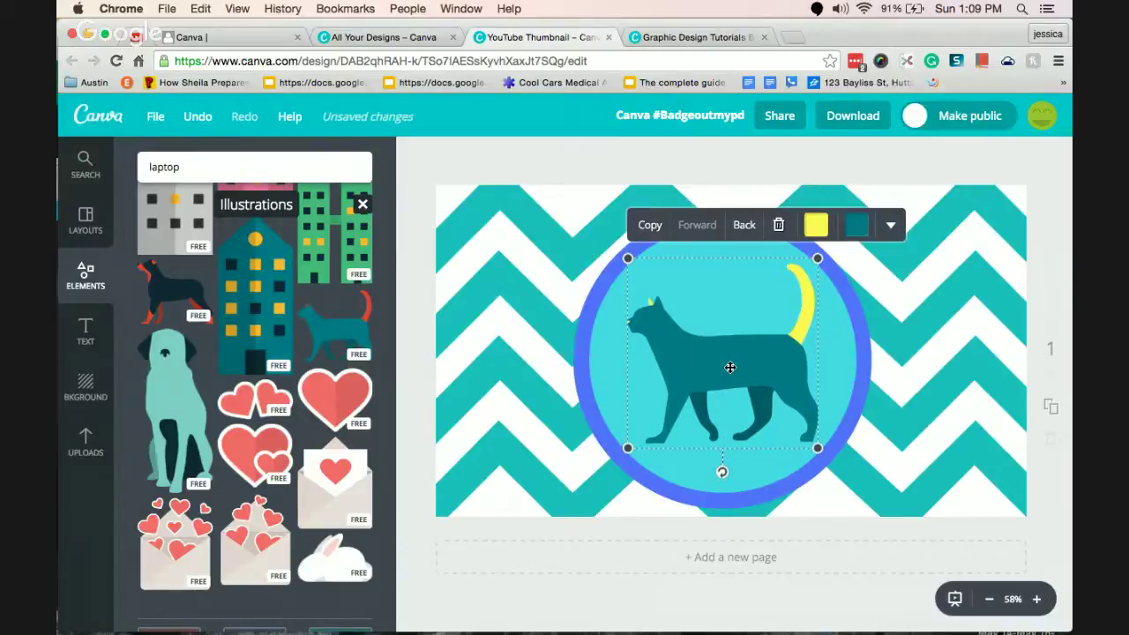
{"action": "left_click", "coordinate": [986, 178]}
{"action": "mouse_move", "coordinate": [829, 272]}
{"action": "left_mouse_down"}
{"action": "mouse_move", "coordinate": [830, 284]}
{"action": "mouse_move", "coordinate": [828, 272]}
{"action": "left_mouse_up"}
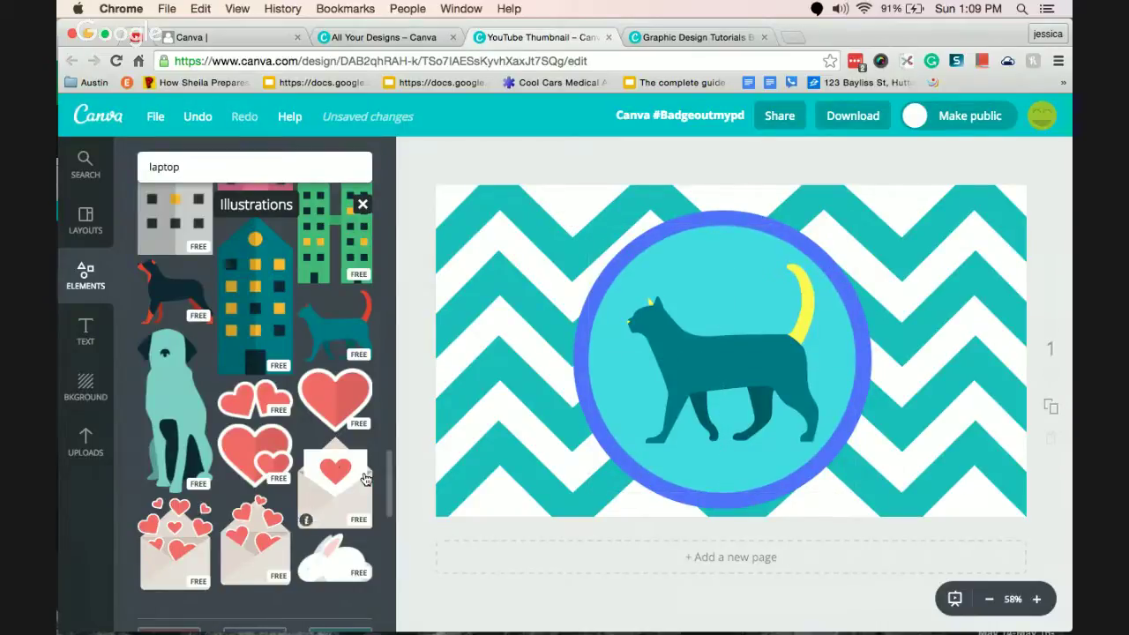
{"action": "left_click_drag", "start_coordinate": [386, 464], "coordinate": [388, 221]}
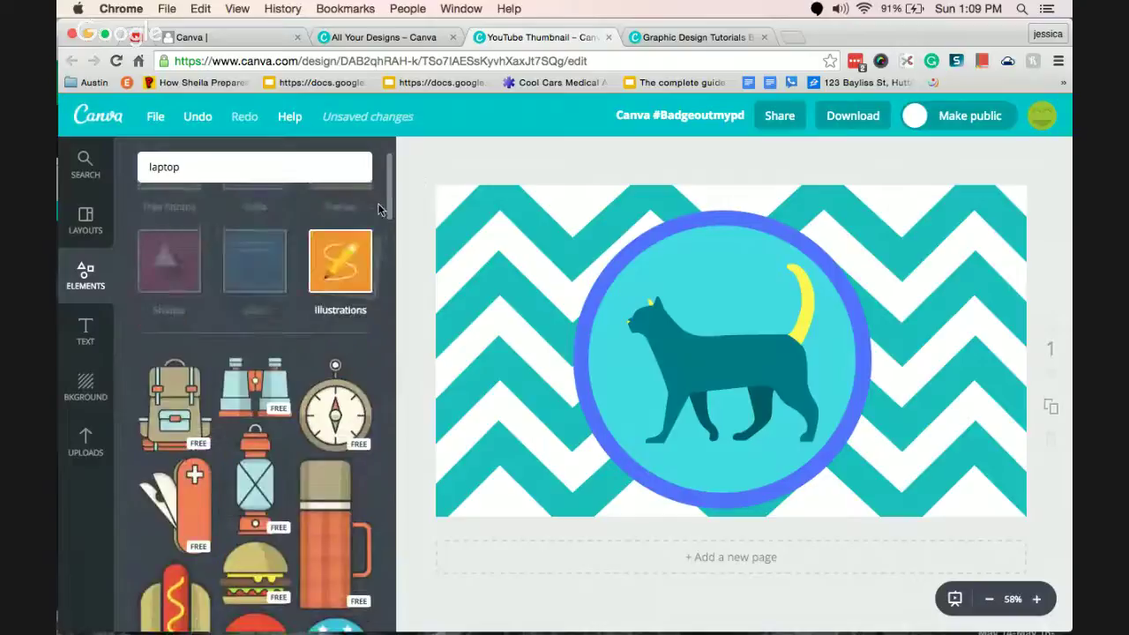
Add the pink curved-arrow icon from Icons and recolour it white.
{"action": "left_click", "coordinate": [347, 262]}
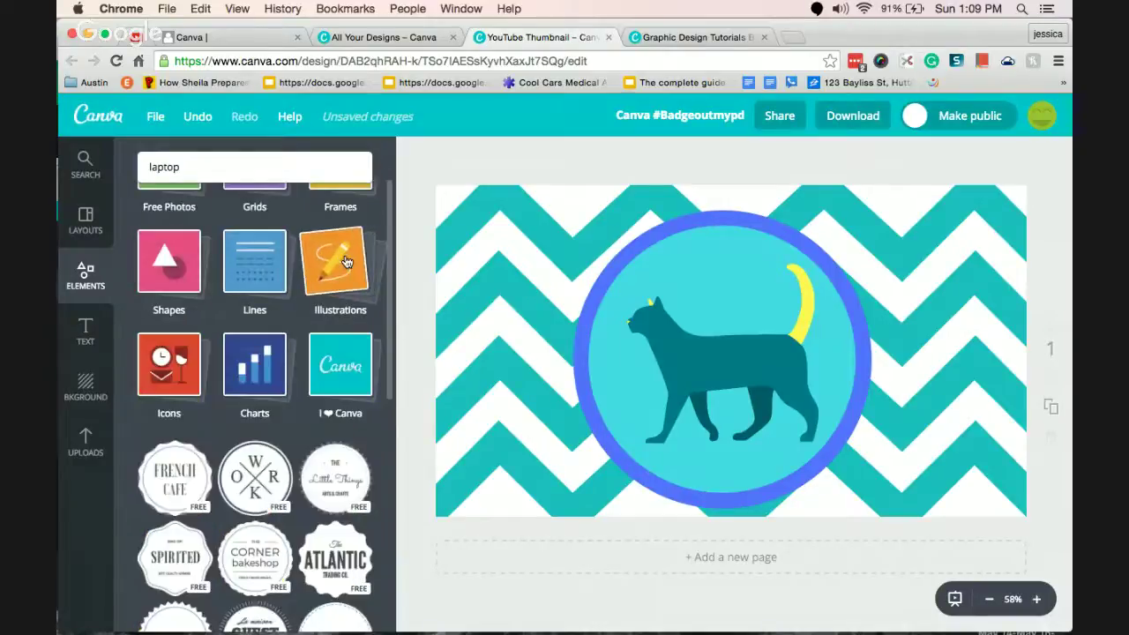
{"action": "left_click", "coordinate": [151, 379]}
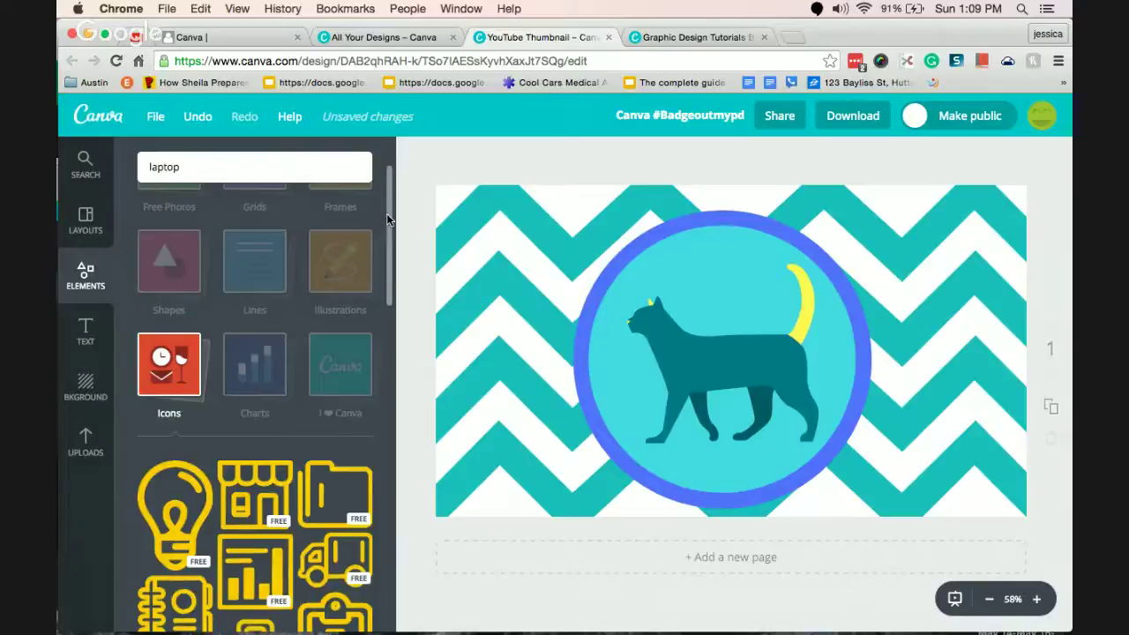
{"action": "left_click_drag", "start_coordinate": [386, 214], "coordinate": [388, 381]}
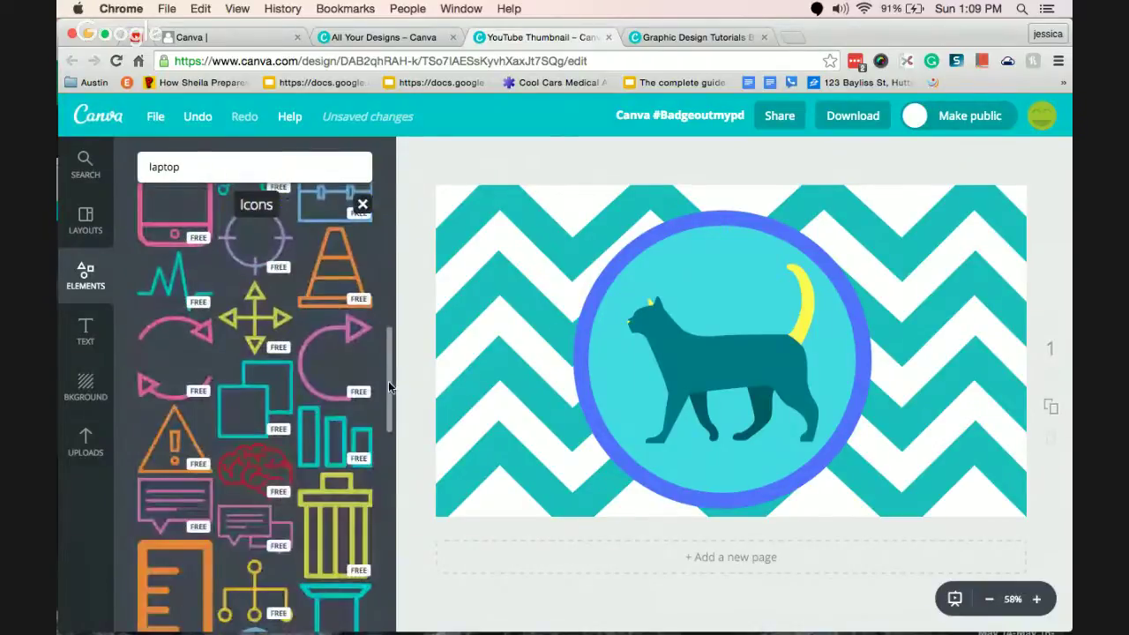
{"action": "left_click", "coordinate": [325, 332]}
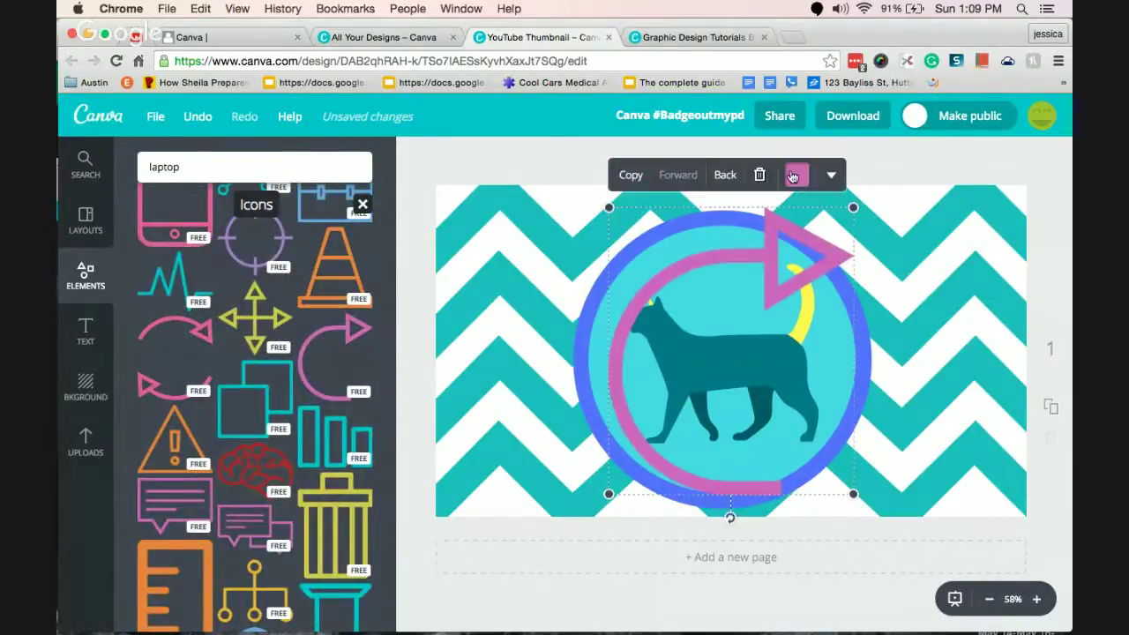
{"action": "left_click", "coordinate": [793, 176]}
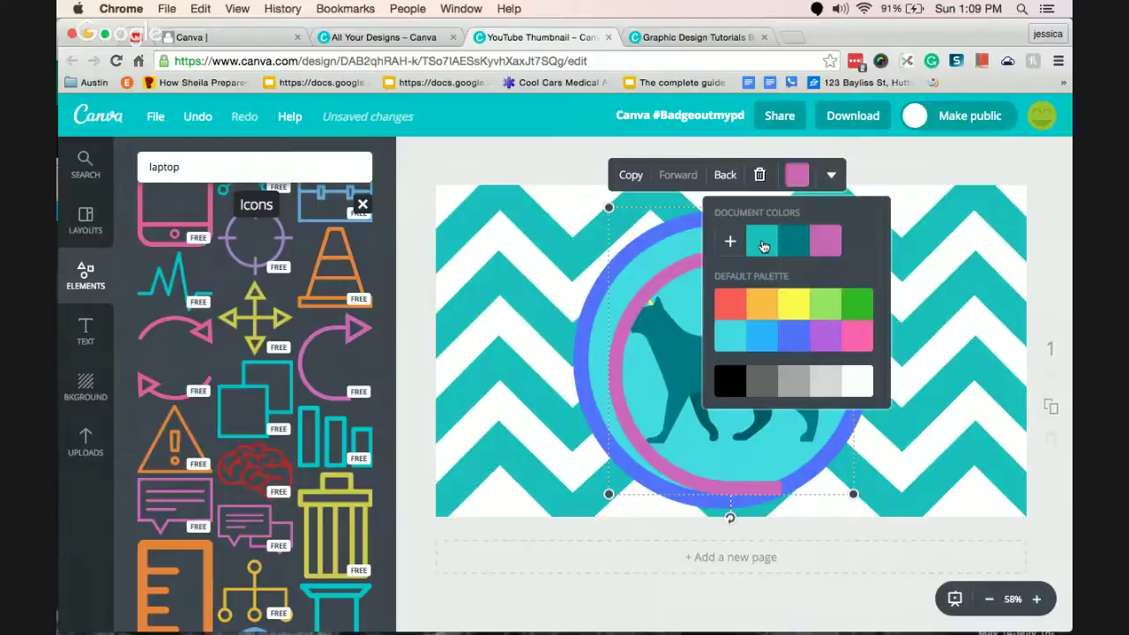
{"action": "left_click", "coordinate": [733, 316]}
{"action": "left_click", "coordinate": [855, 379]}
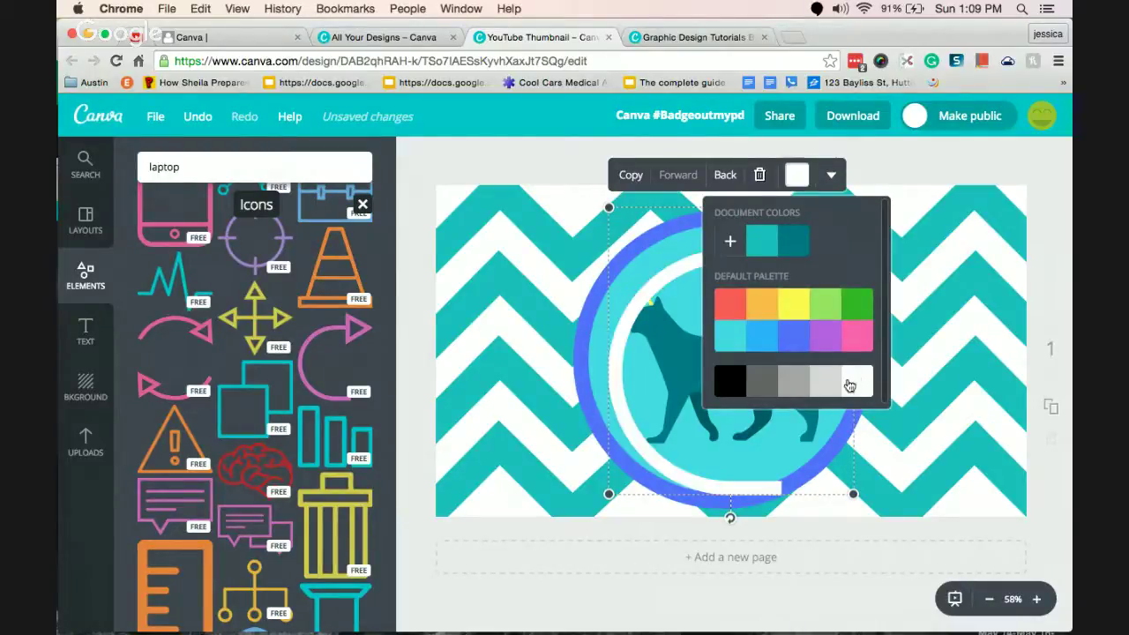
{"action": "left_click", "coordinate": [635, 318]}
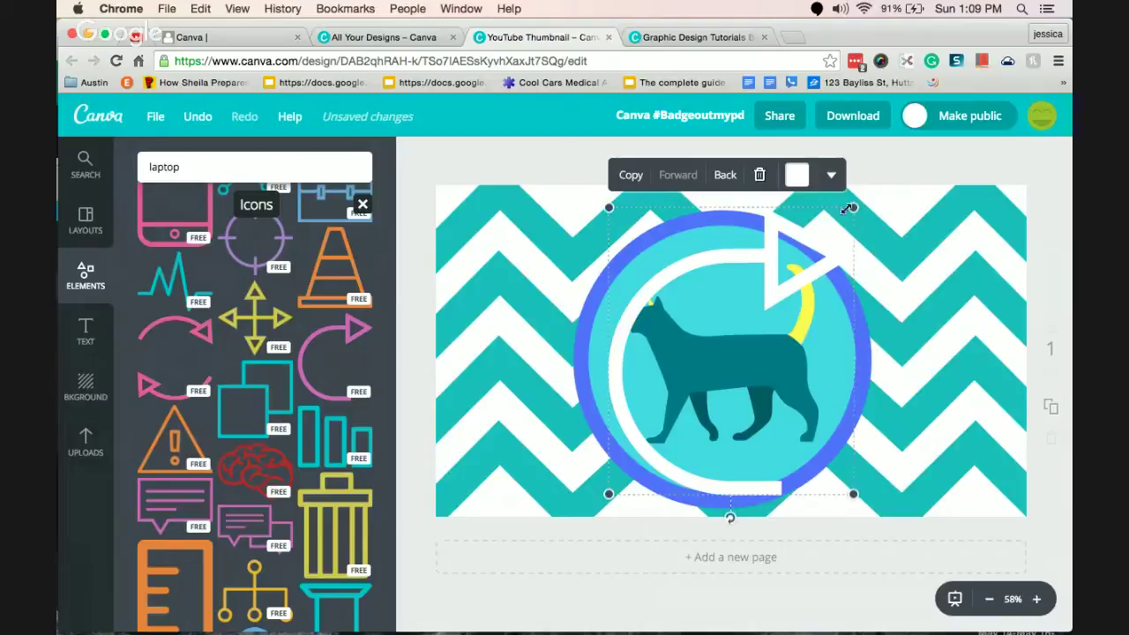
Shrink the white arrow and place it just above the cat's back.
{"action": "left_click_drag", "start_coordinate": [854, 207], "coordinate": [741, 267]}
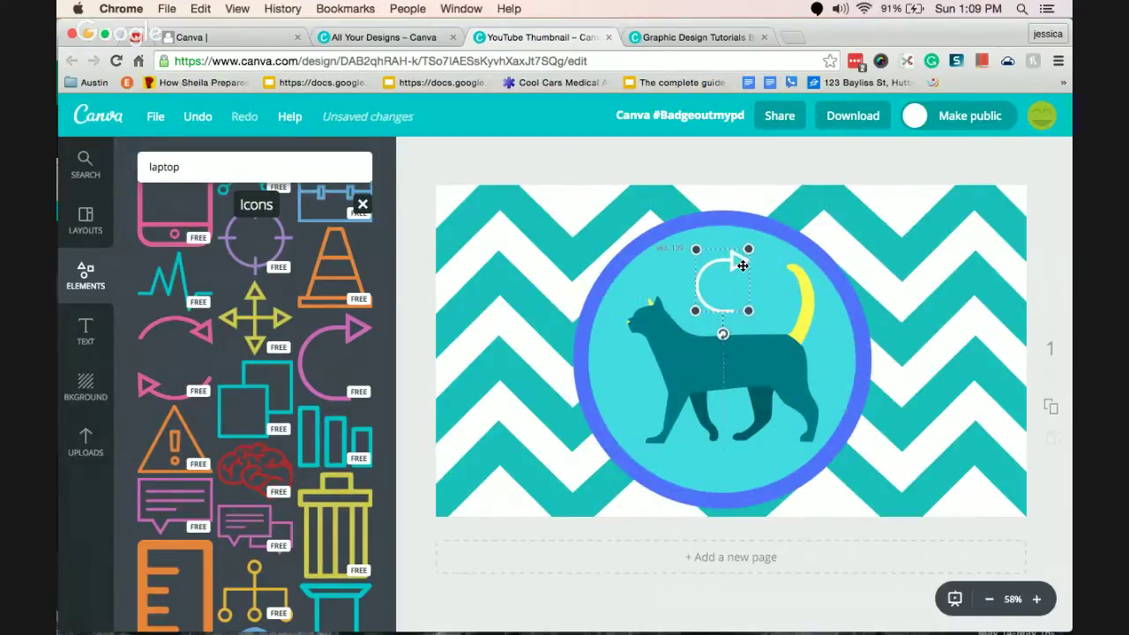
{"action": "left_click", "coordinate": [400, 377]}
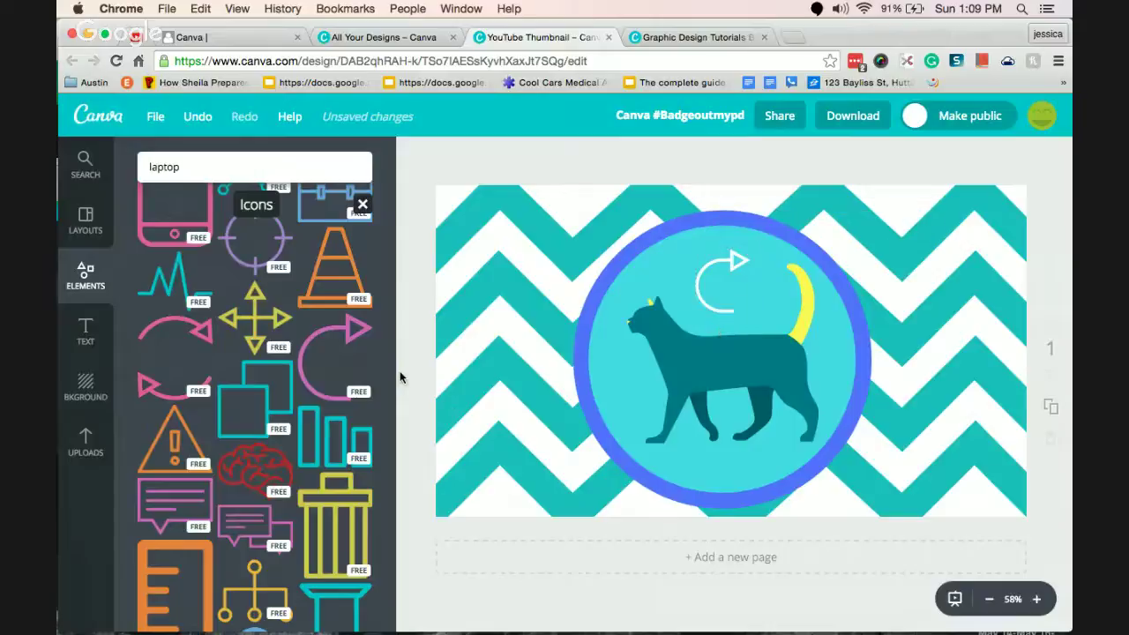
{"action": "left_click", "coordinate": [362, 204]}
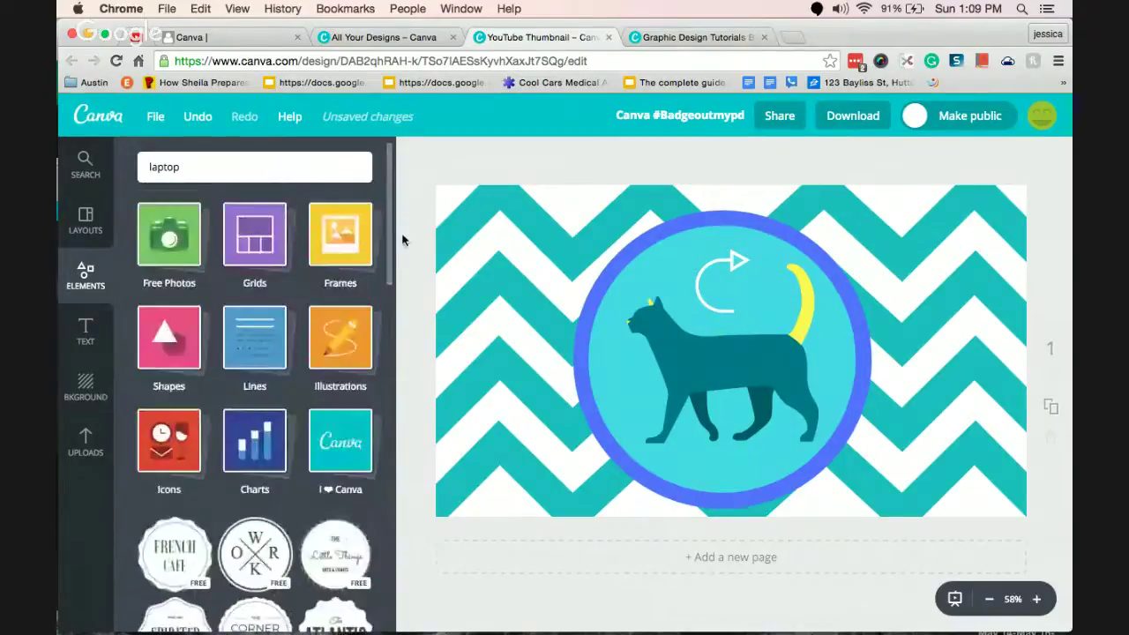
Browse past the Charts and 'I ♥ Canva' logo categories to reach the text badge stickers.
{"action": "left_click", "coordinate": [259, 450]}
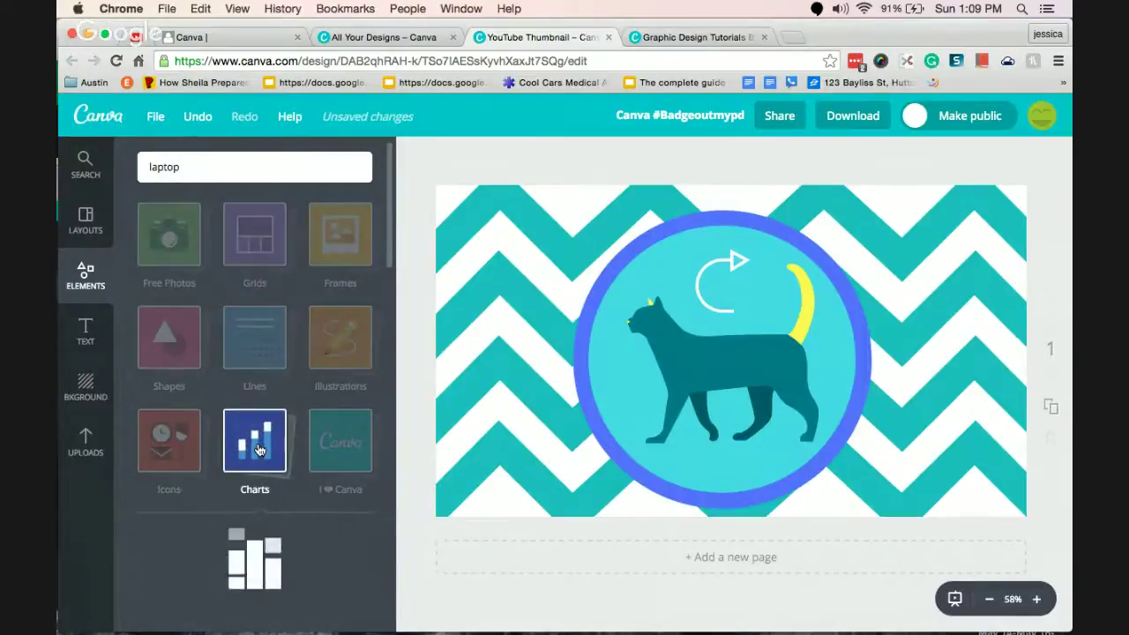
{"action": "scroll", "coordinate": [382, 257], "scroll_direction": "down", "scroll_amount": 2}
{"action": "scroll", "coordinate": [382, 256], "scroll_direction": "down", "scroll_amount": 5}
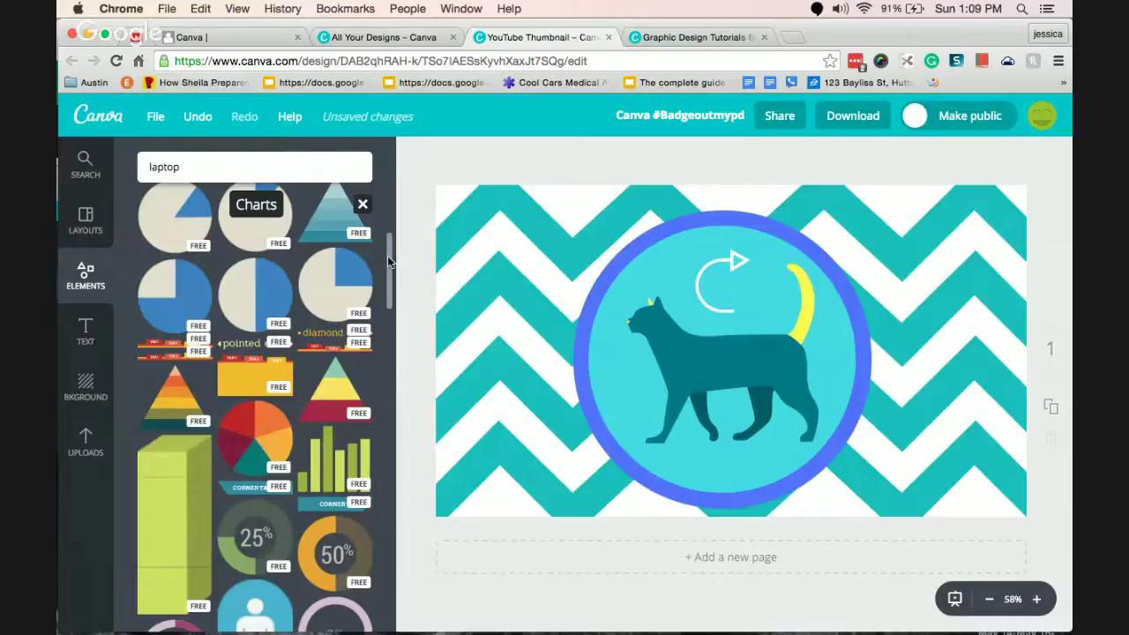
{"action": "scroll", "coordinate": [387, 255], "scroll_direction": "up", "scroll_amount": 7}
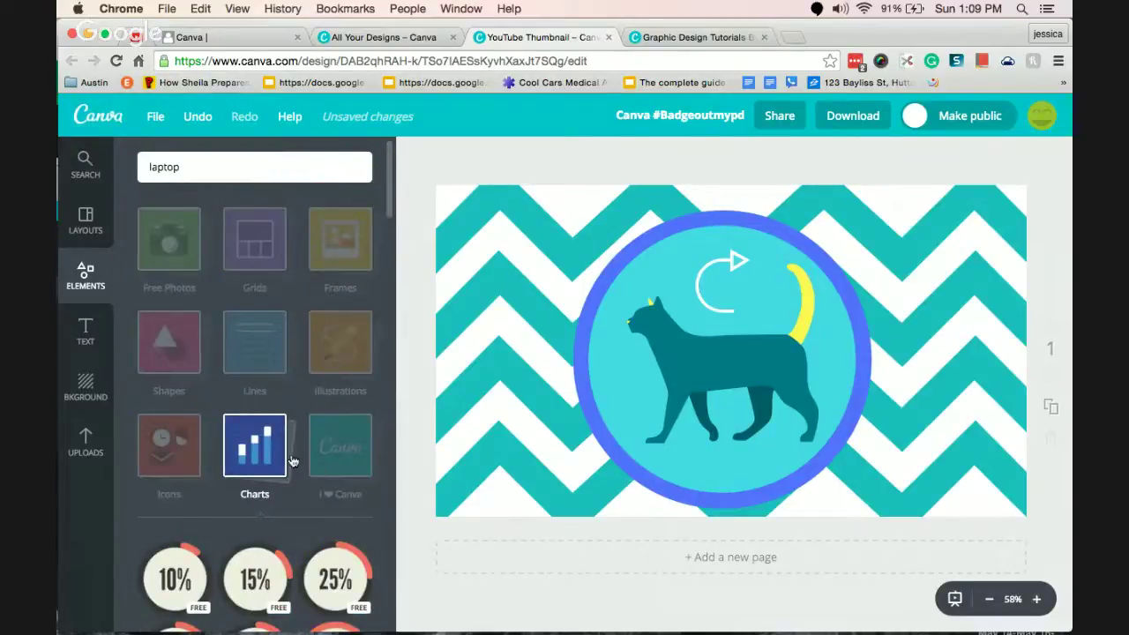
{"action": "left_click", "coordinate": [341, 445]}
{"action": "scroll", "coordinate": [385, 230], "scroll_direction": "down", "scroll_amount": 3}
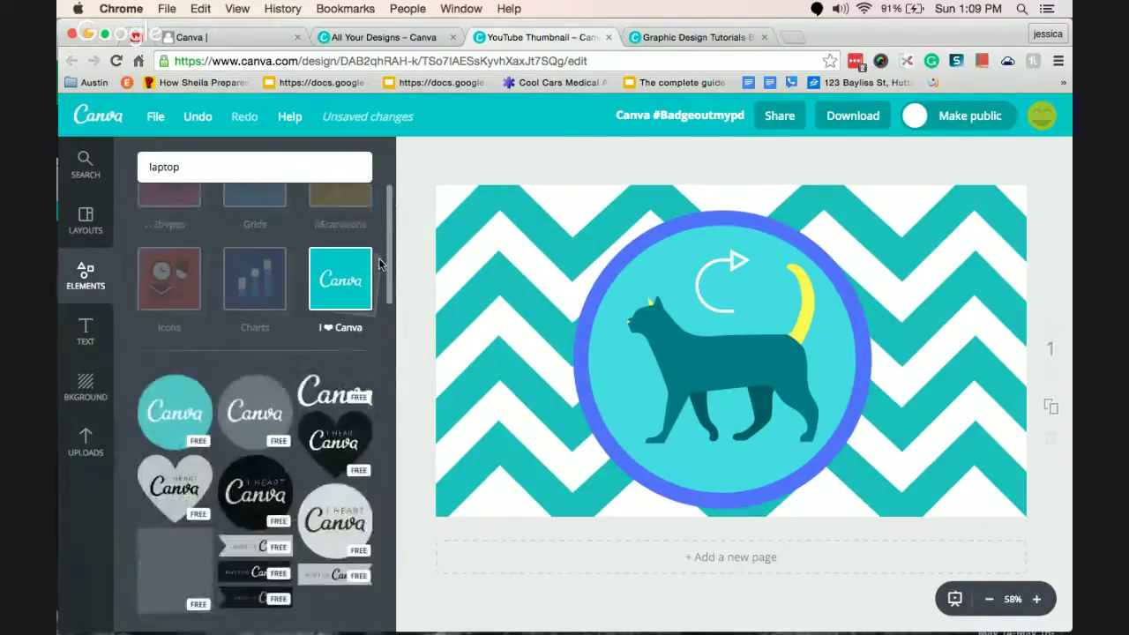
{"action": "scroll", "coordinate": [382, 263], "scroll_direction": "down", "scroll_amount": 3}
{"action": "scroll", "coordinate": [377, 308], "scroll_direction": "down", "scroll_amount": 3}
{"action": "scroll", "coordinate": [375, 232], "scroll_direction": "up", "scroll_amount": 7}
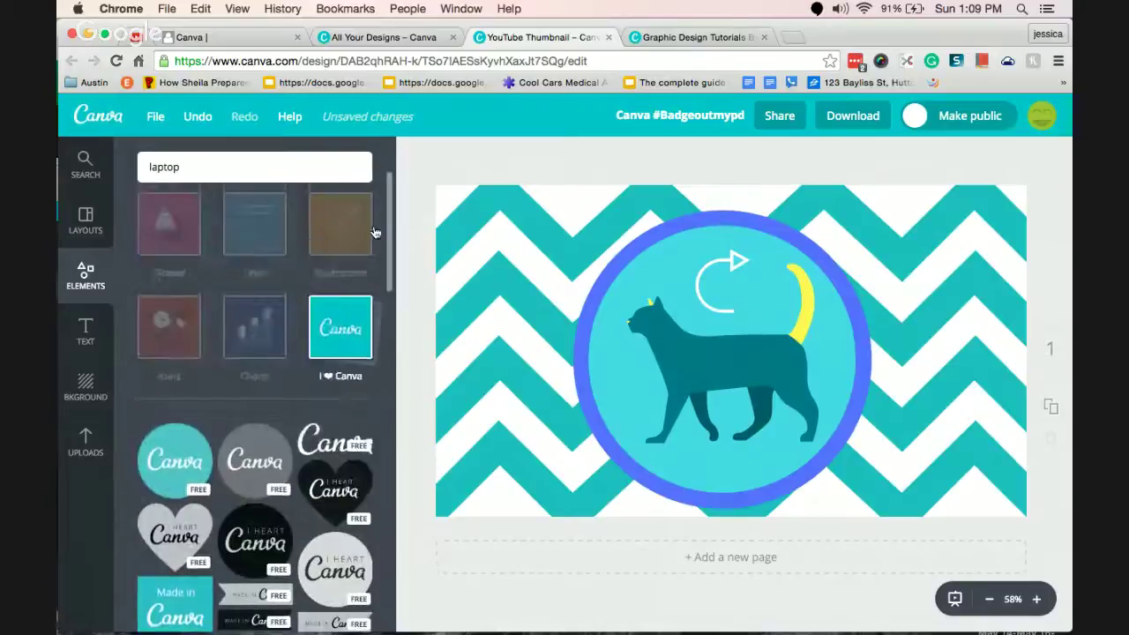
{"action": "scroll", "coordinate": [375, 232], "scroll_direction": "down", "scroll_amount": 2}
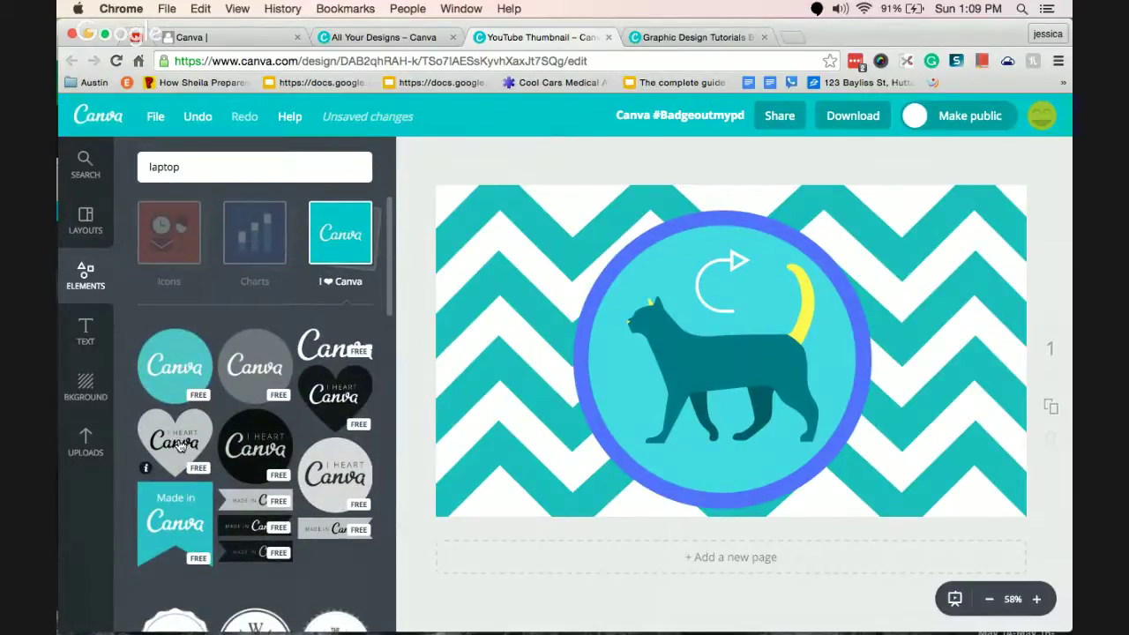
{"action": "scroll", "coordinate": [397, 239], "scroll_direction": "down", "scroll_amount": 2}
{"action": "scroll", "coordinate": [397, 239], "scroll_direction": "up", "scroll_amount": 3}
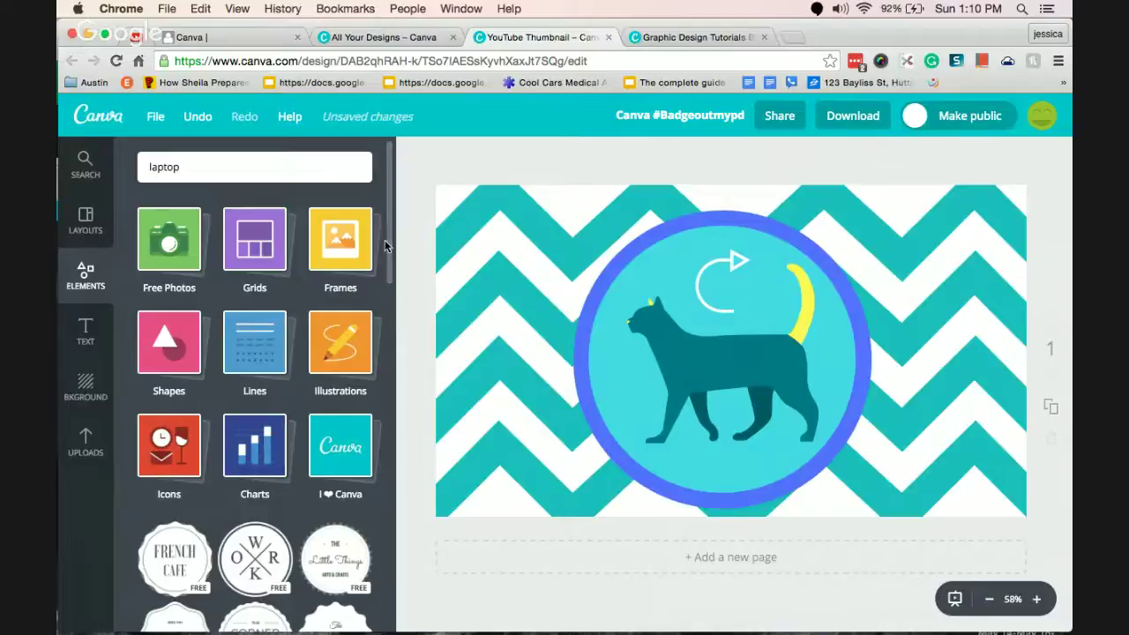
{"action": "left_click_drag", "start_coordinate": [387, 247], "coordinate": [393, 508]}
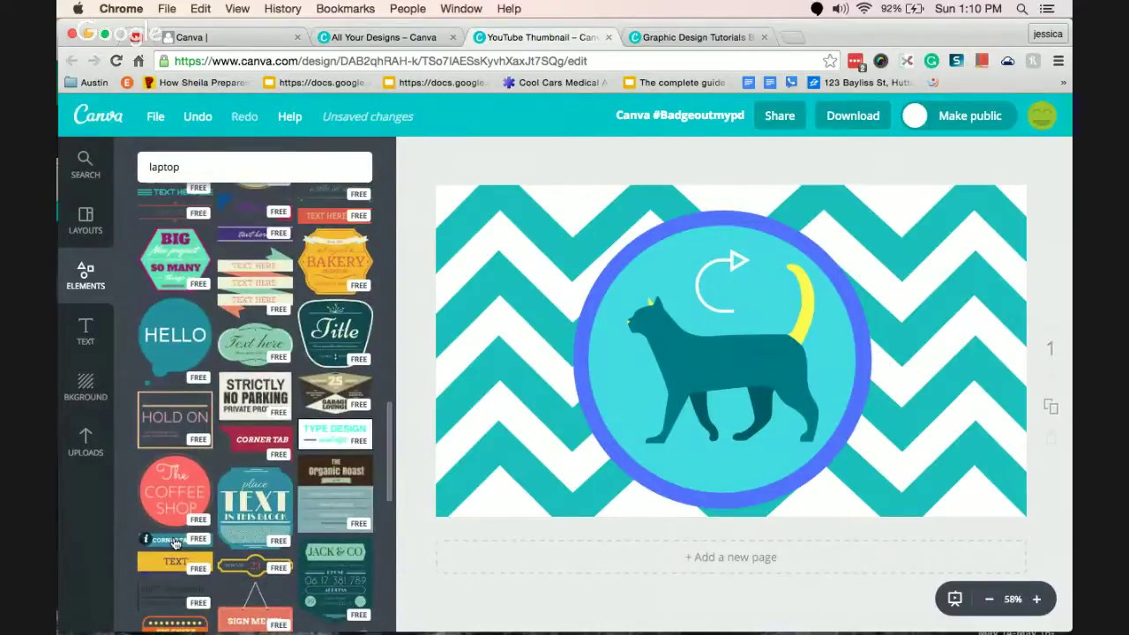
Add the Corner Tab banner at the circle's bottom and change its text to 'Rewind Cat'.
{"action": "left_click", "coordinate": [175, 544]}
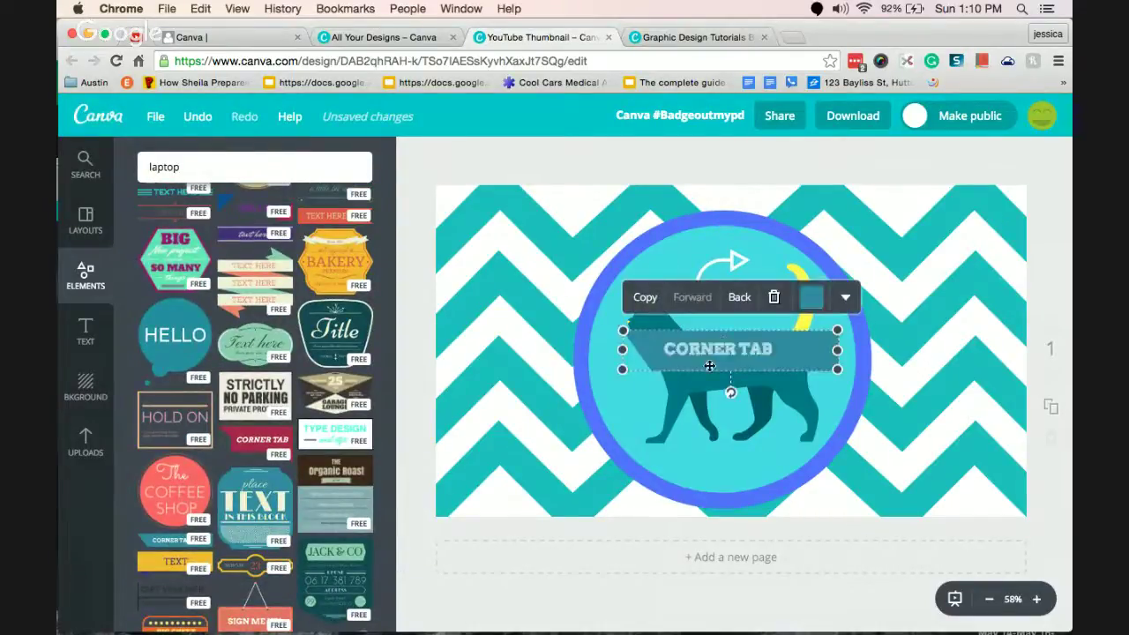
{"action": "left_click_drag", "start_coordinate": [711, 365], "coordinate": [719, 483]}
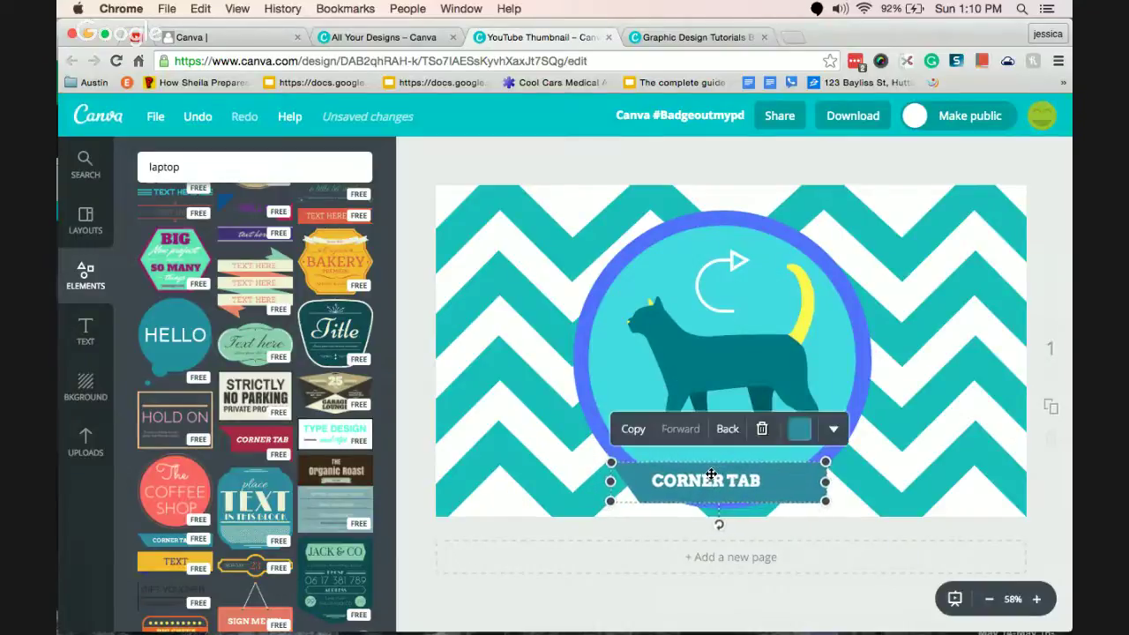
{"action": "left_click", "coordinate": [718, 483]}
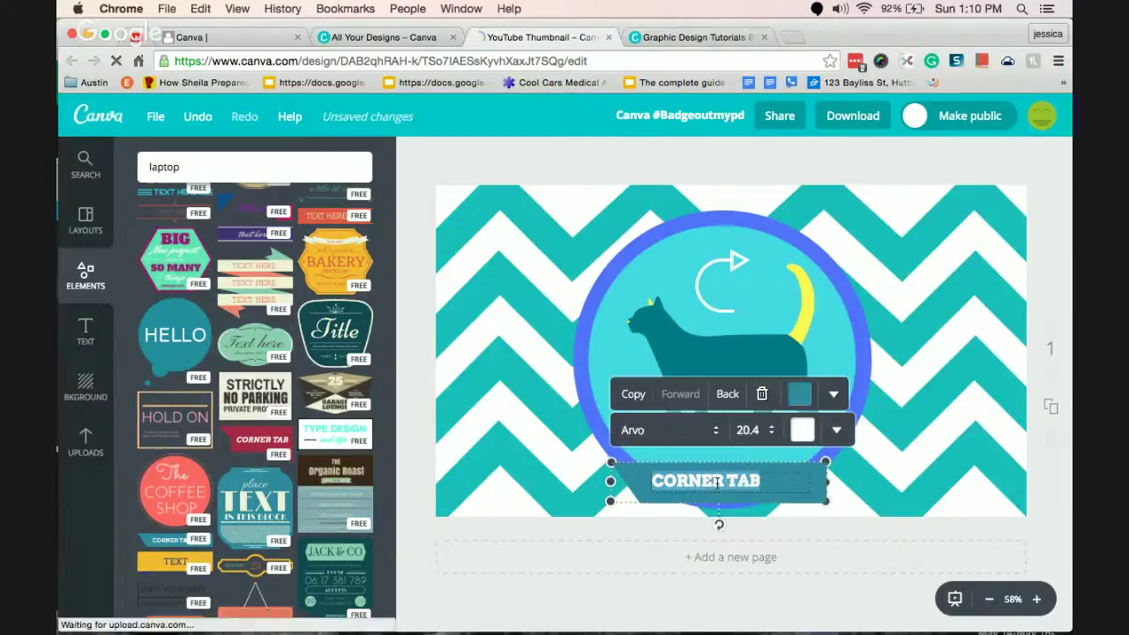
{"action": "type", "text": "Rewin"}
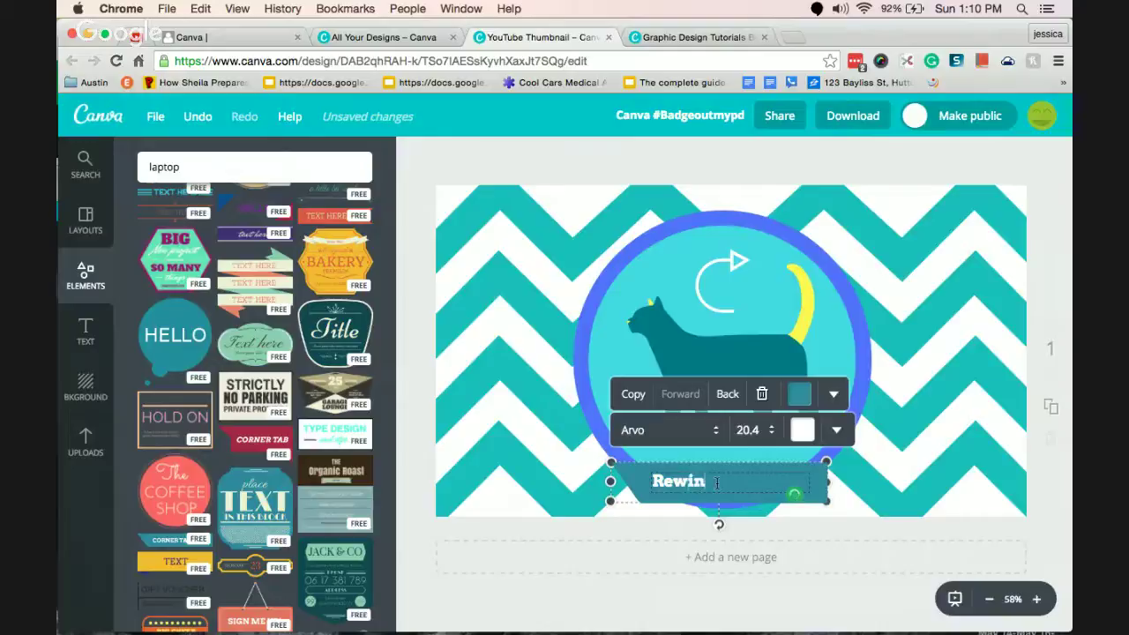
{"action": "type", "text": "d Cat"}
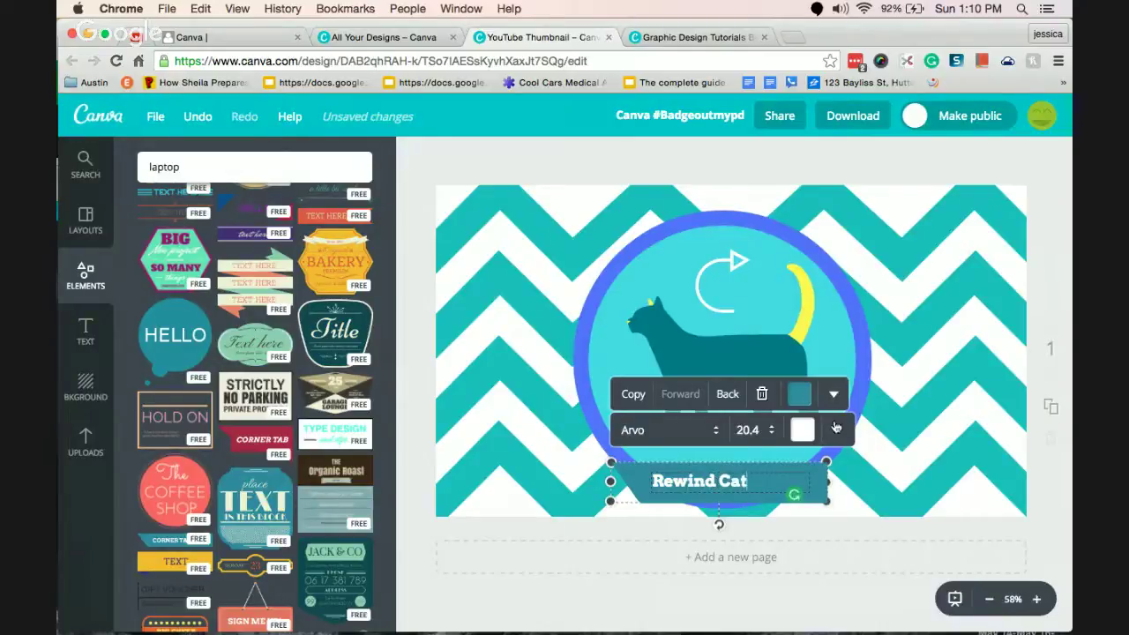
Make the banner shape yellow, widen it and nudge it into place.
{"action": "left_click", "coordinate": [798, 394]}
{"action": "left_click", "coordinate": [798, 270]}
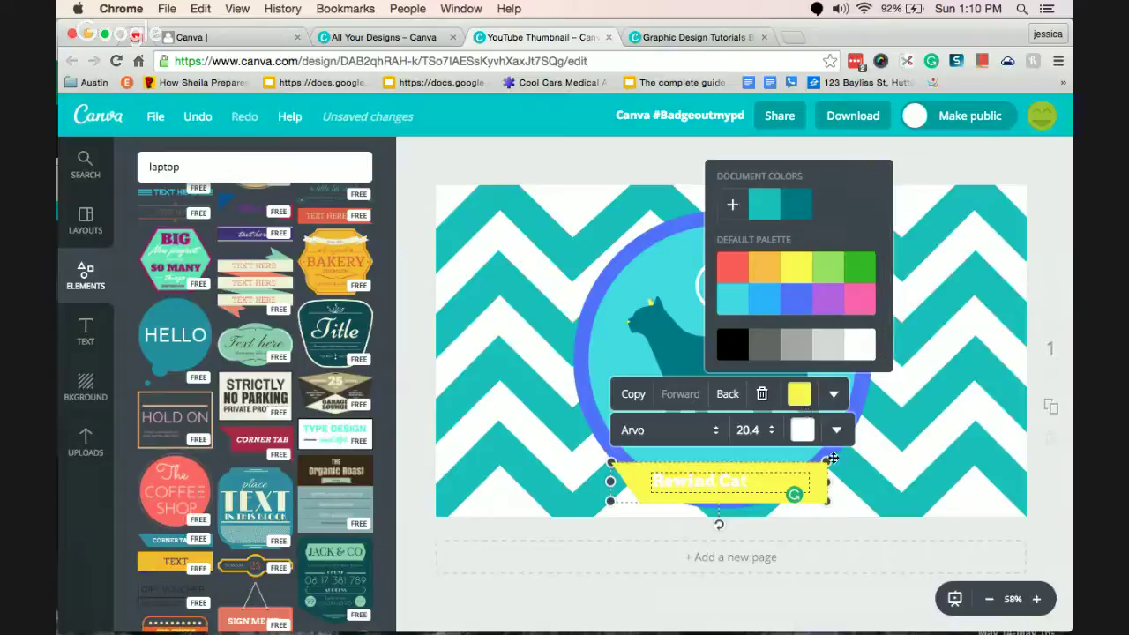
{"action": "left_click_drag", "start_coordinate": [827, 461], "coordinate": [863, 445]}
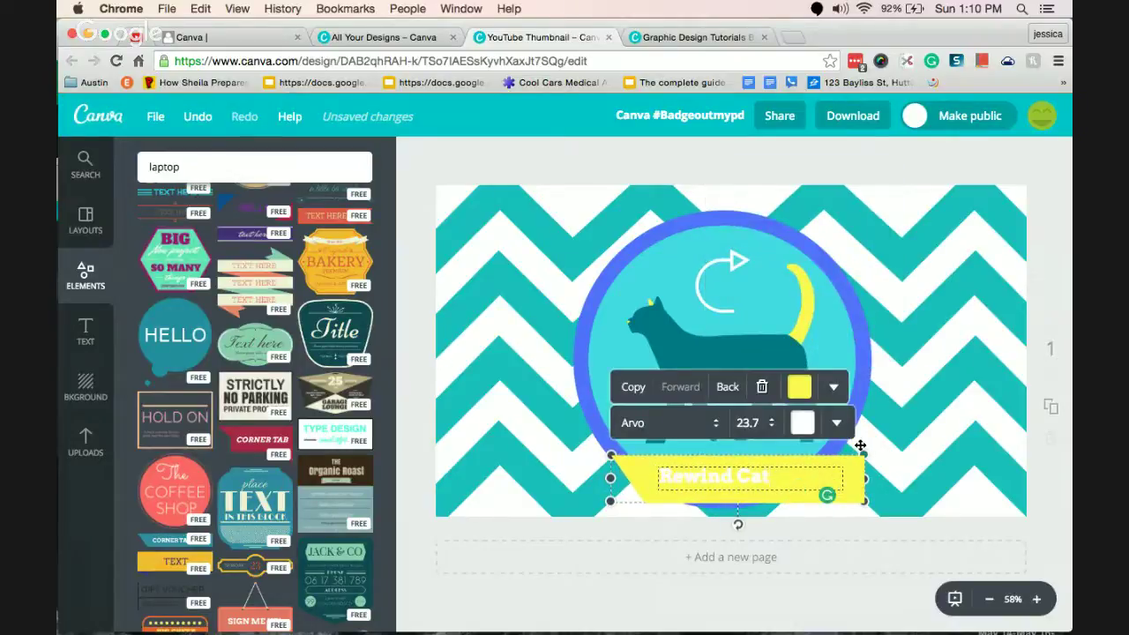
{"action": "left_click", "coordinate": [617, 456]}
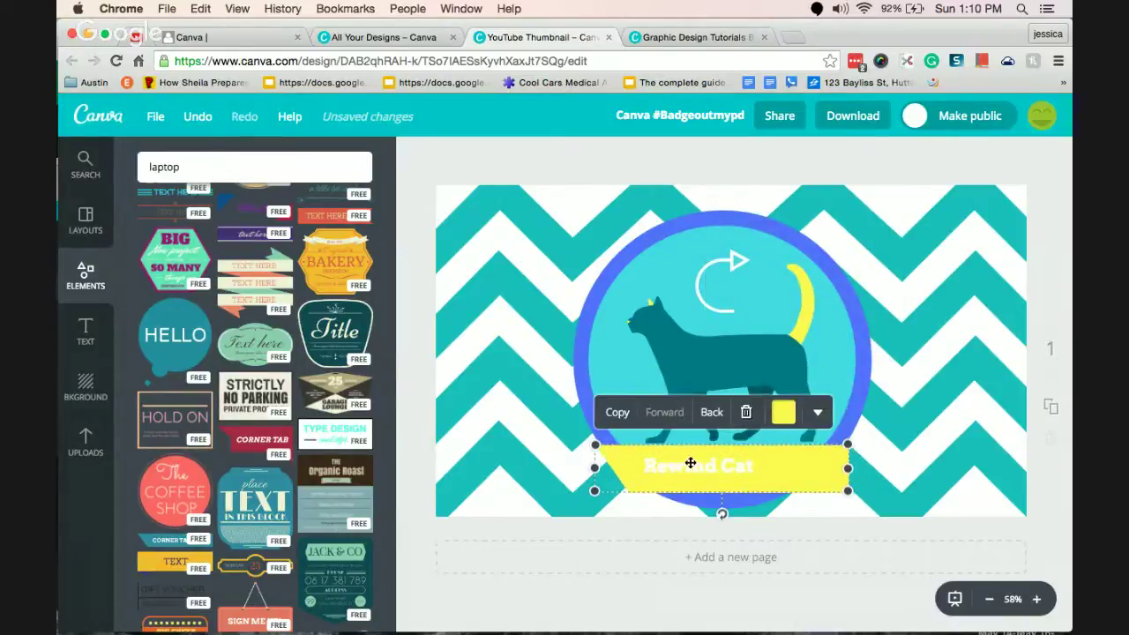
{"action": "mouse_move", "coordinate": [691, 465]}
{"action": "left_mouse_down"}
{"action": "mouse_move", "coordinate": [680, 471]}
{"action": "mouse_move", "coordinate": [693, 478]}
{"action": "left_mouse_up"}
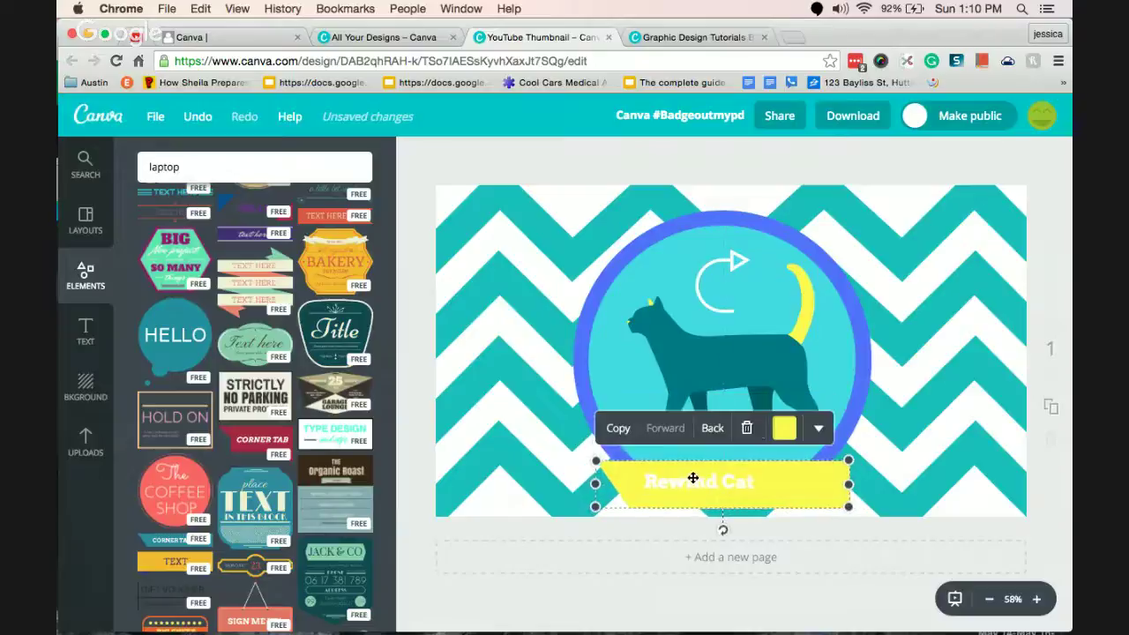
{"action": "left_click", "coordinate": [784, 429]}
{"action": "left_click", "coordinate": [794, 481]}
Make the 'Rewind Cat' text blue.
{"action": "double_click", "coordinate": [795, 481]}
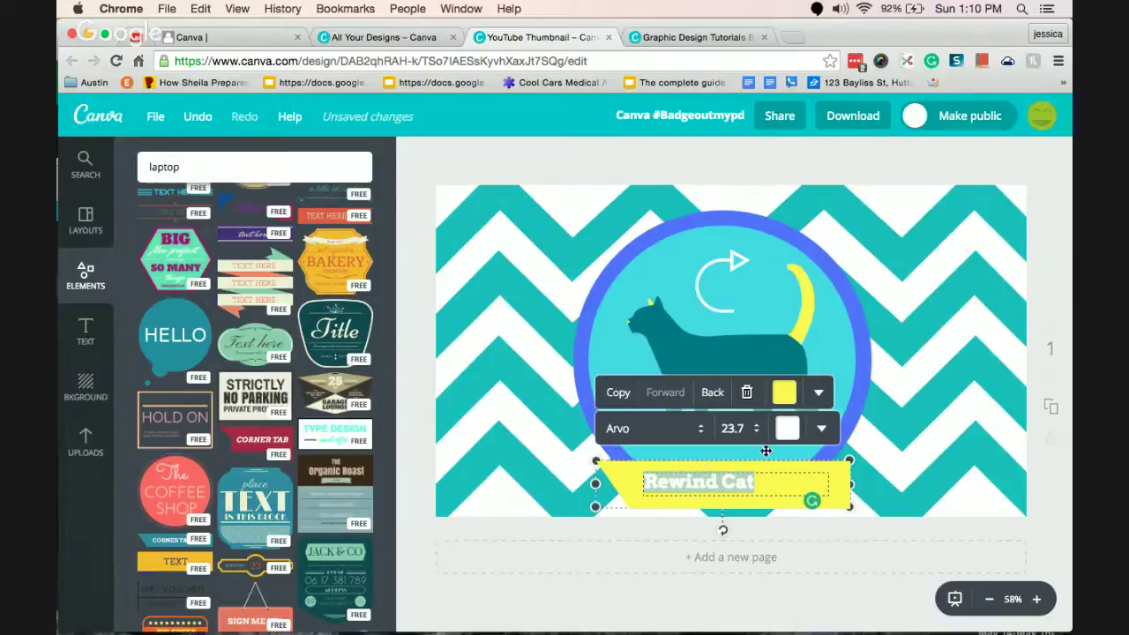
{"action": "left_click", "coordinate": [787, 430]}
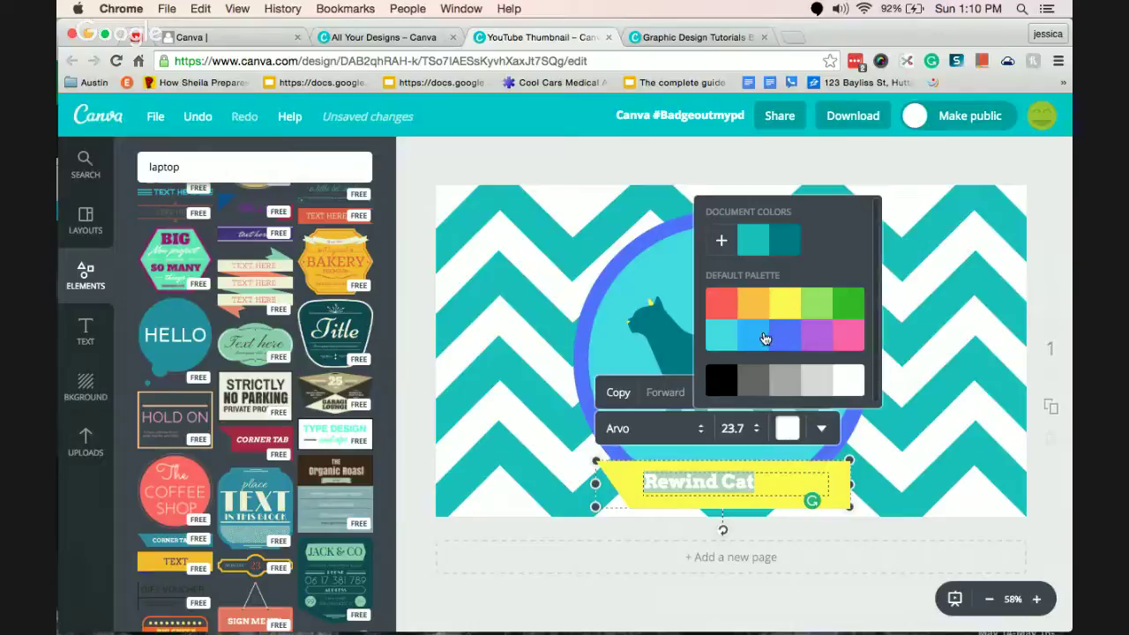
{"action": "left_click", "coordinate": [782, 336]}
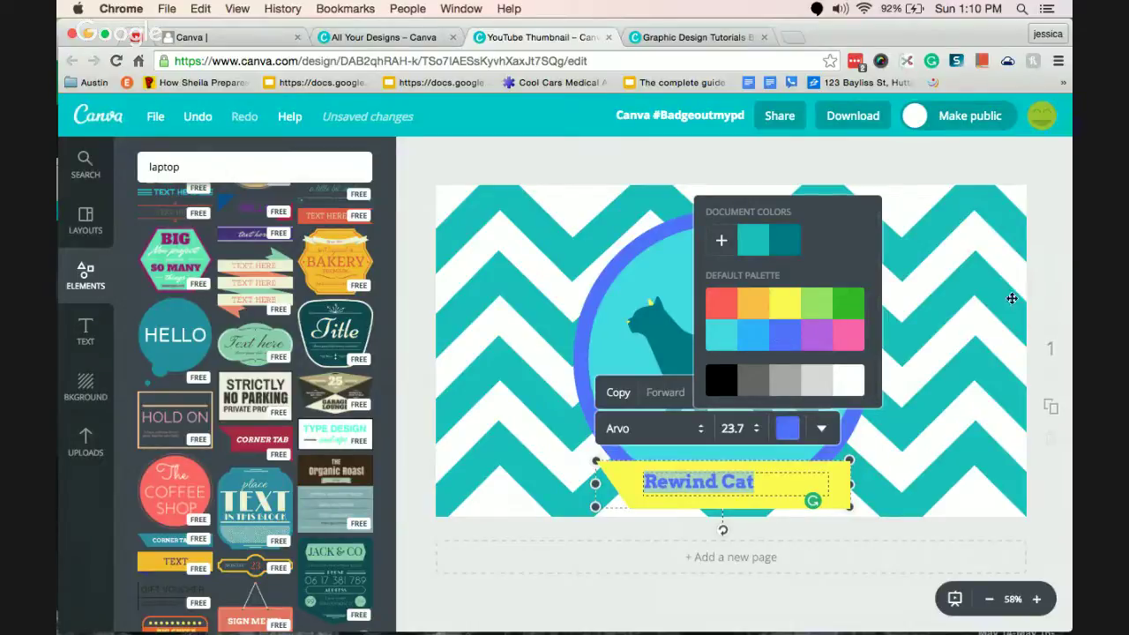
{"action": "left_click", "coordinate": [1041, 247]}
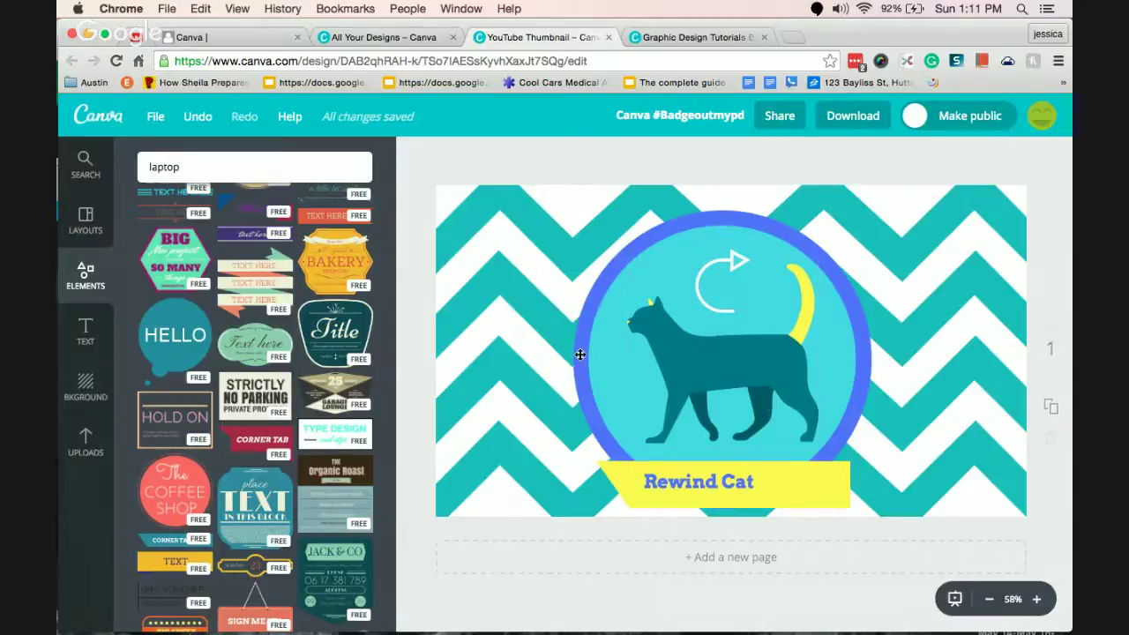
Return the Elements panel to the top and bring up the design's Share options.
{"action": "scroll", "coordinate": [398, 308], "scroll_direction": "down", "scroll_amount": 5}
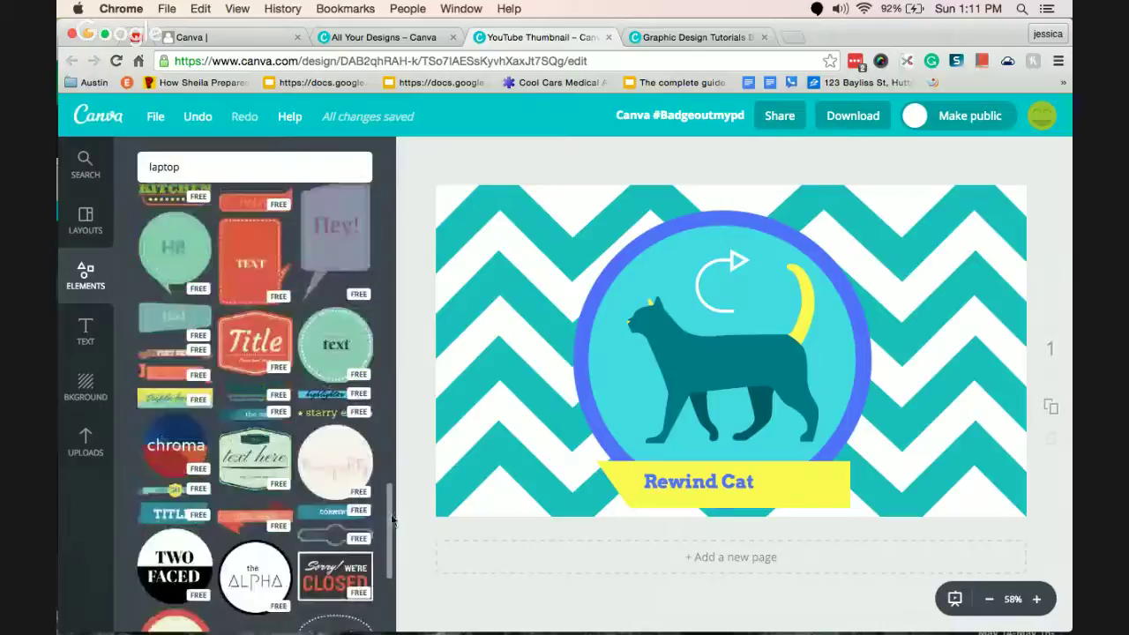
{"action": "scroll", "coordinate": [398, 302], "scroll_direction": "up", "scroll_amount": 10}
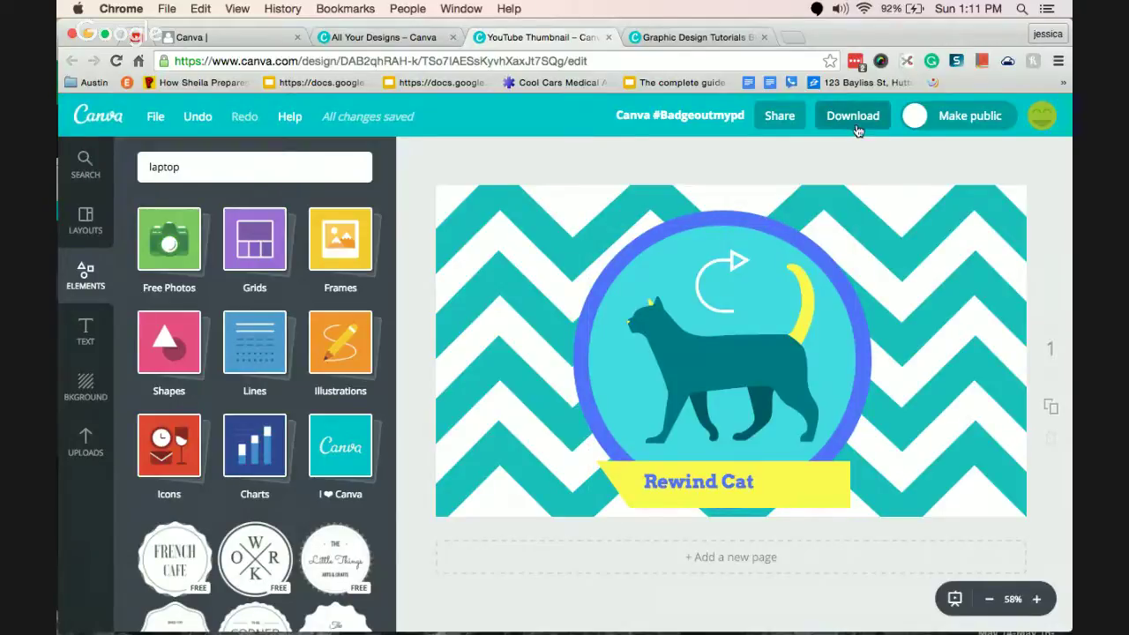
{"action": "left_click", "coordinate": [772, 120]}
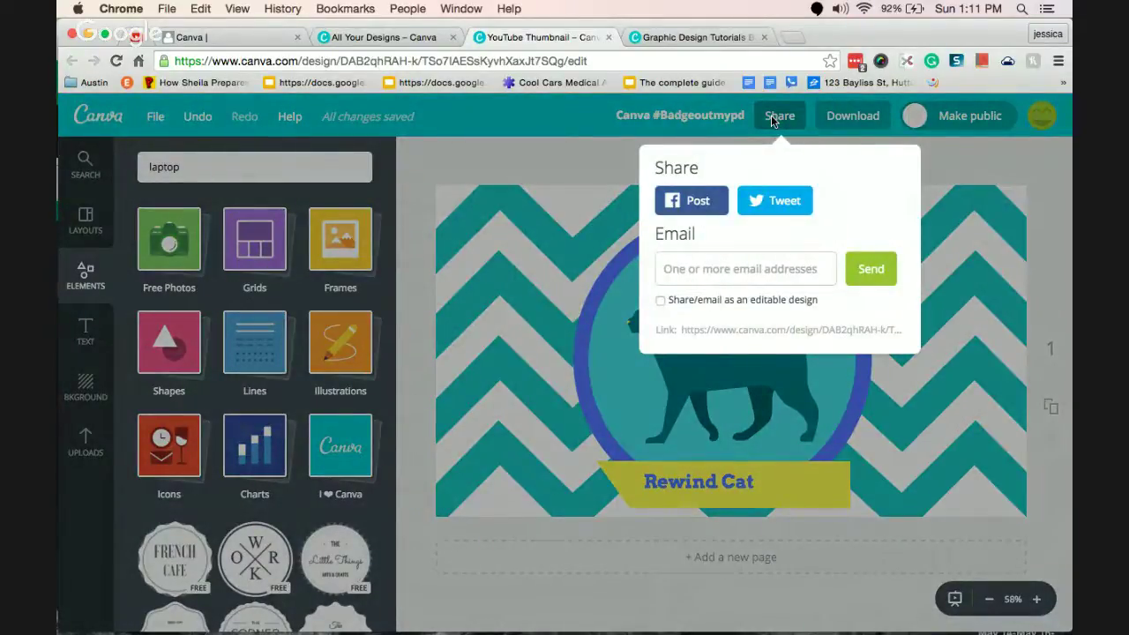
Enter the recipient's e-mail address and share the design as an editable version.
{"action": "left_click", "coordinate": [716, 271]}
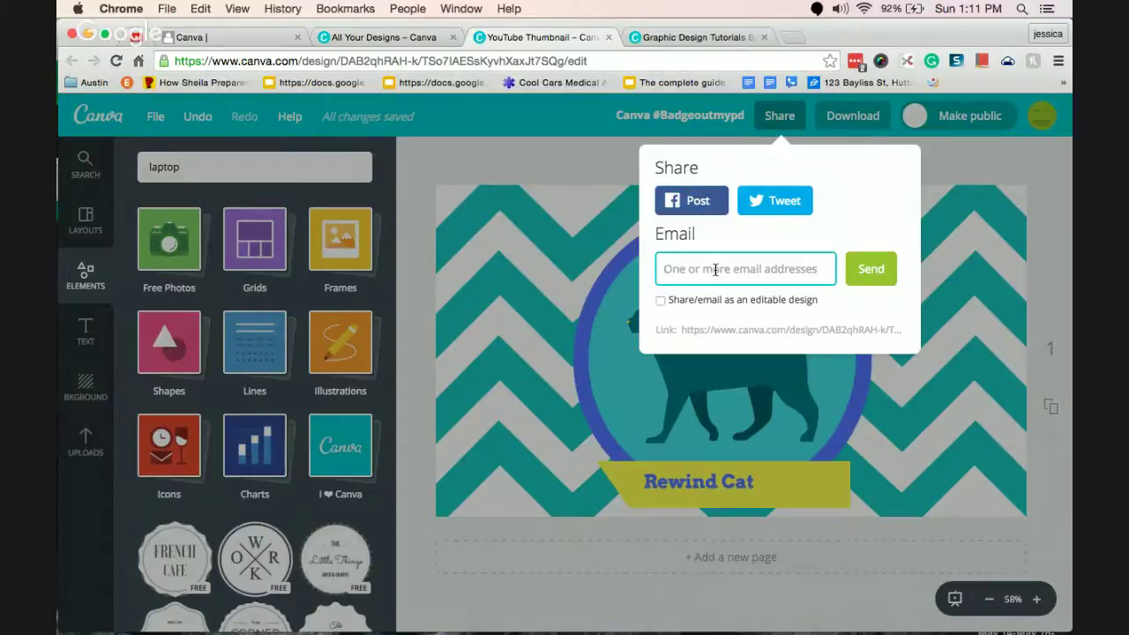
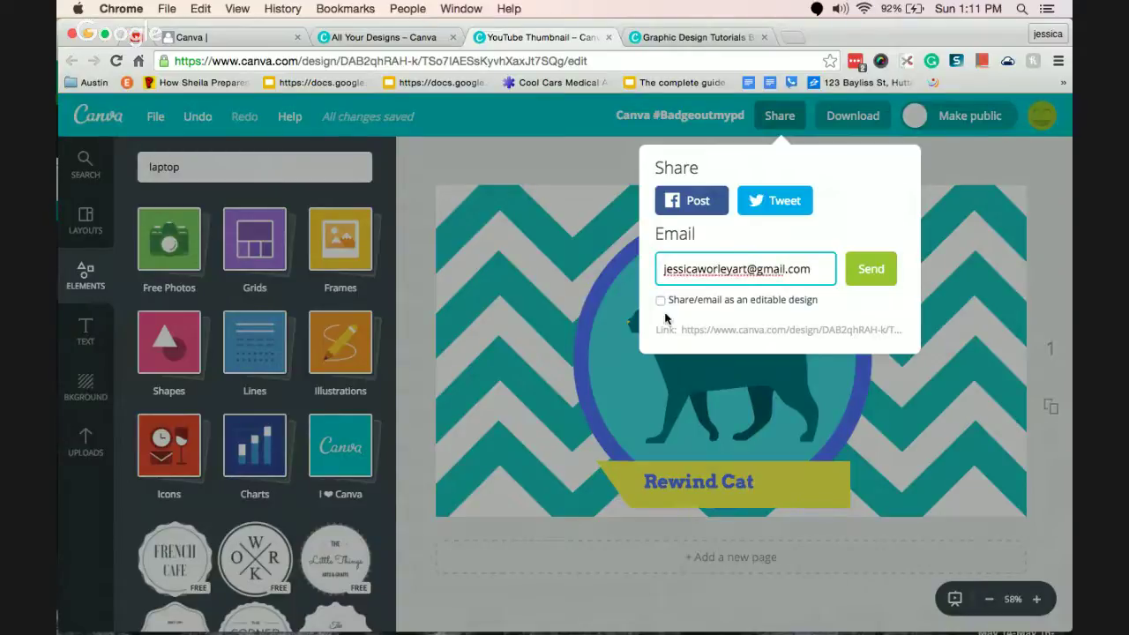
{"action": "left_click", "coordinate": [660, 300]}
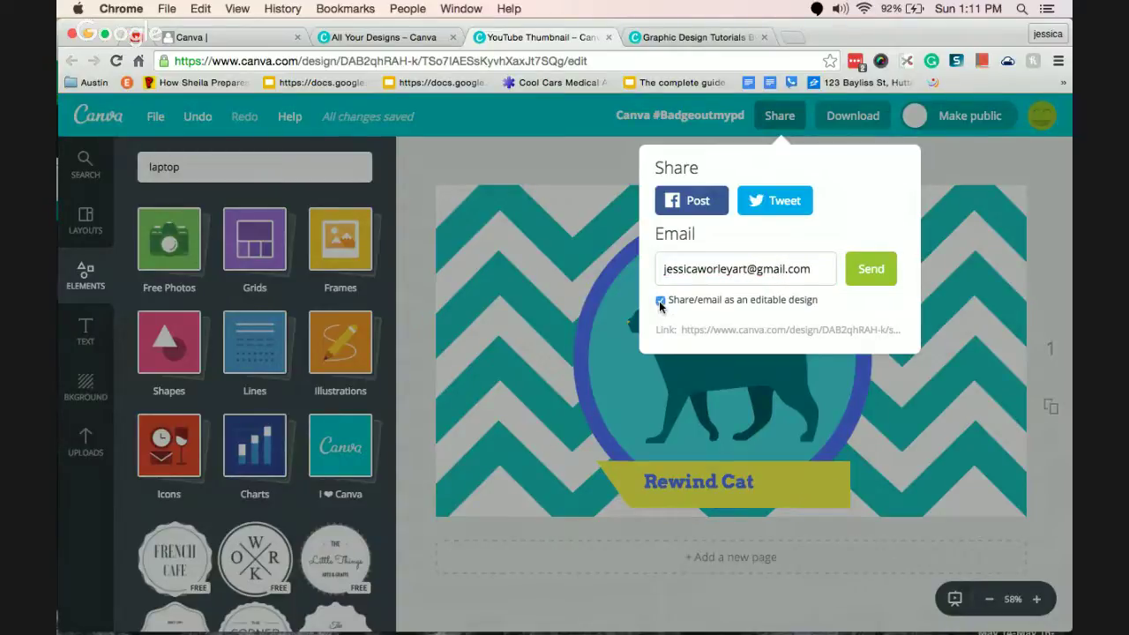
Close the sharing panel and bring up the JPG, PNG and PDF download formats.
{"action": "left_click", "coordinate": [842, 330]}
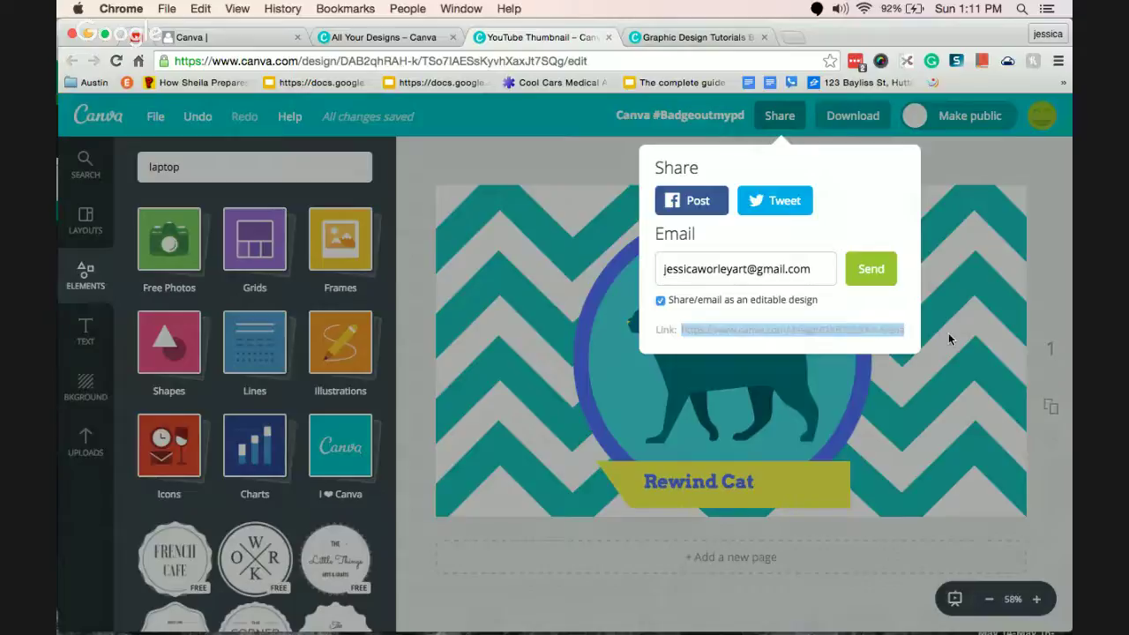
{"action": "left_click", "coordinate": [890, 306]}
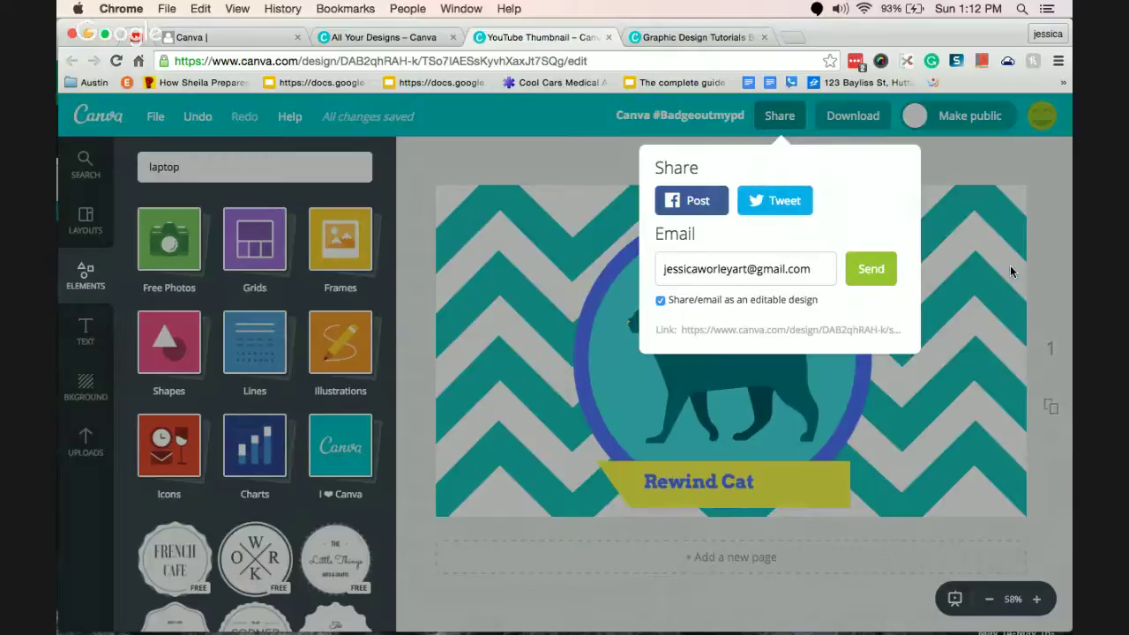
{"action": "left_click", "coordinate": [1043, 156]}
{"action": "left_click", "coordinate": [848, 128]}
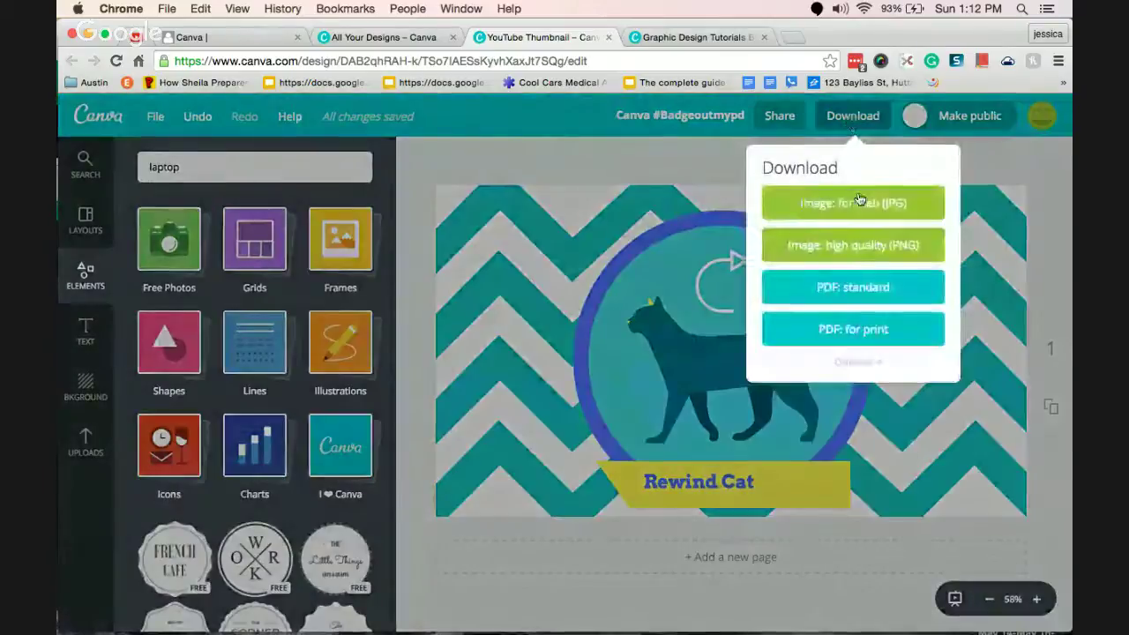
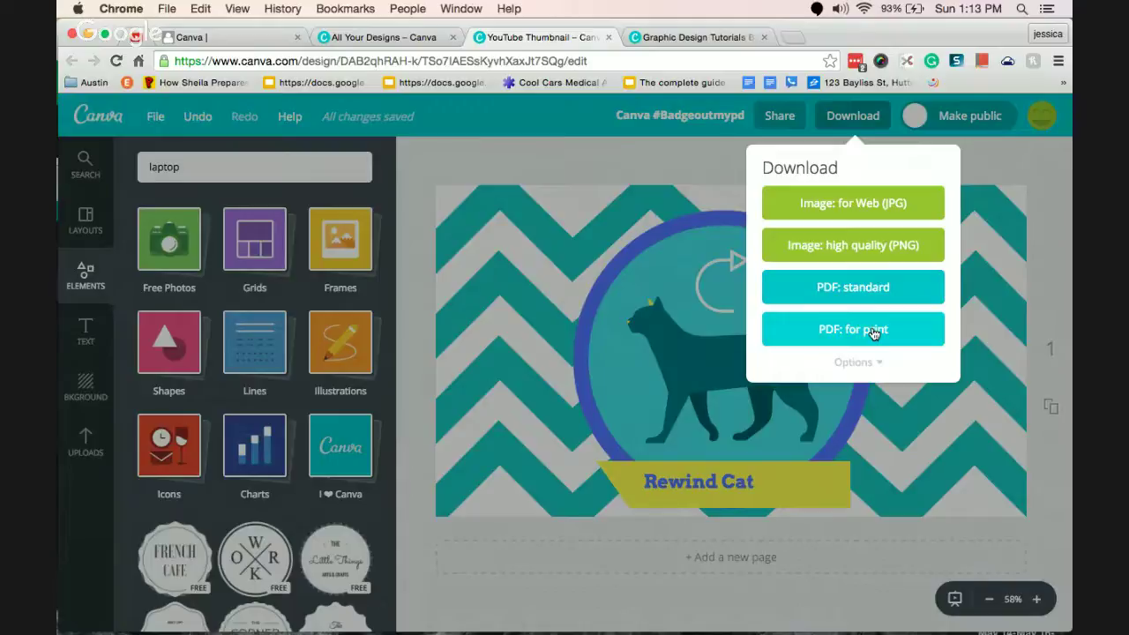
Download the design as a web JPG after trying page range and crop marks, leaving crop marks off.
{"action": "left_click", "coordinate": [860, 363]}
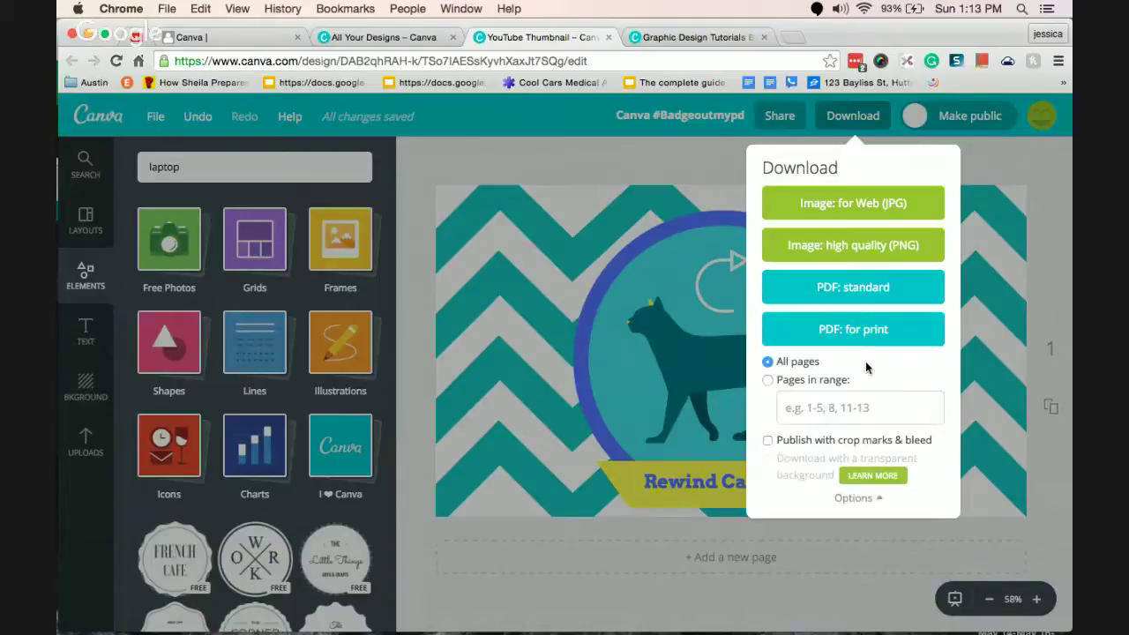
{"action": "left_click", "coordinate": [793, 383]}
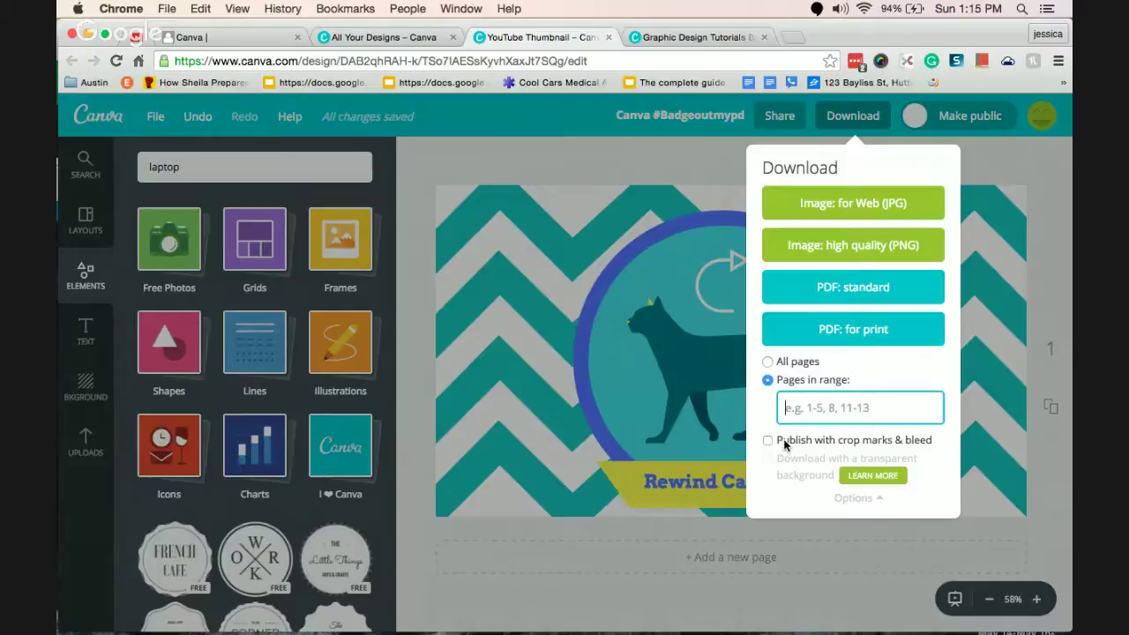
{"action": "left_click", "coordinate": [784, 445]}
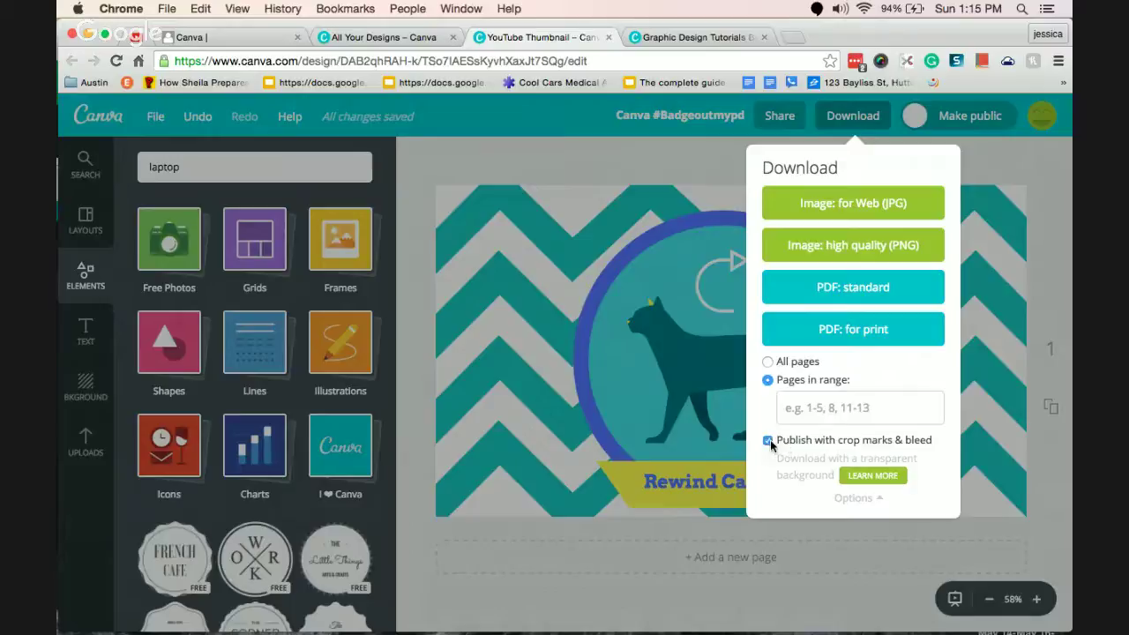
{"action": "left_click", "coordinate": [768, 441]}
{"action": "left_click", "coordinate": [876, 203]}
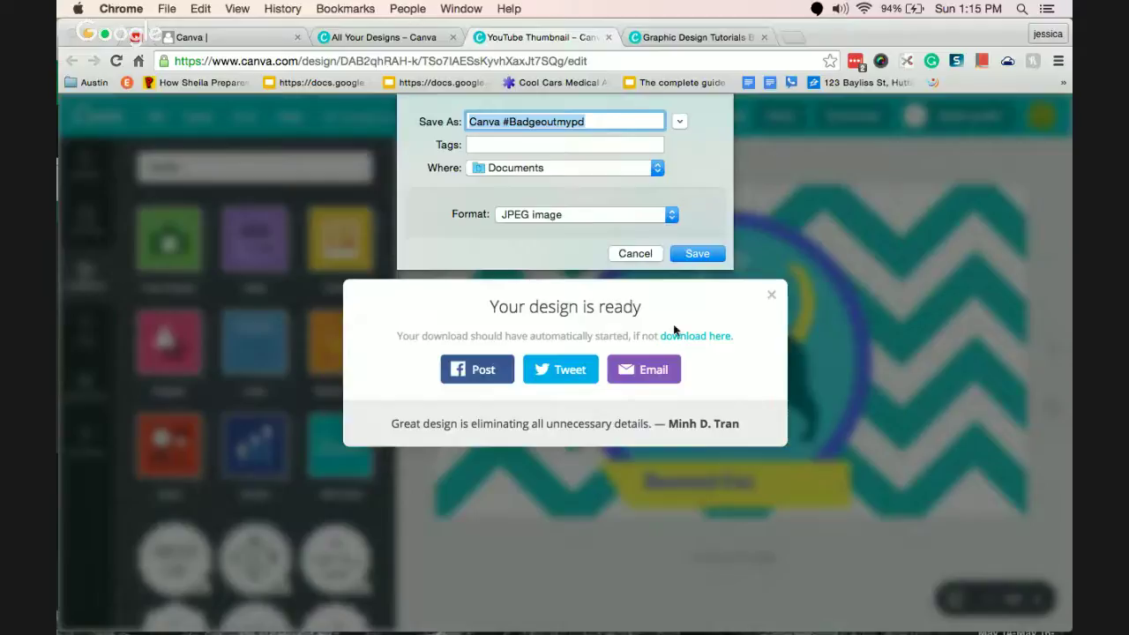
Save the JPEG as Canva #Badgeoutmypd.jpg in Documents and dismiss the design-ready message.
{"action": "left_click", "coordinate": [695, 254]}
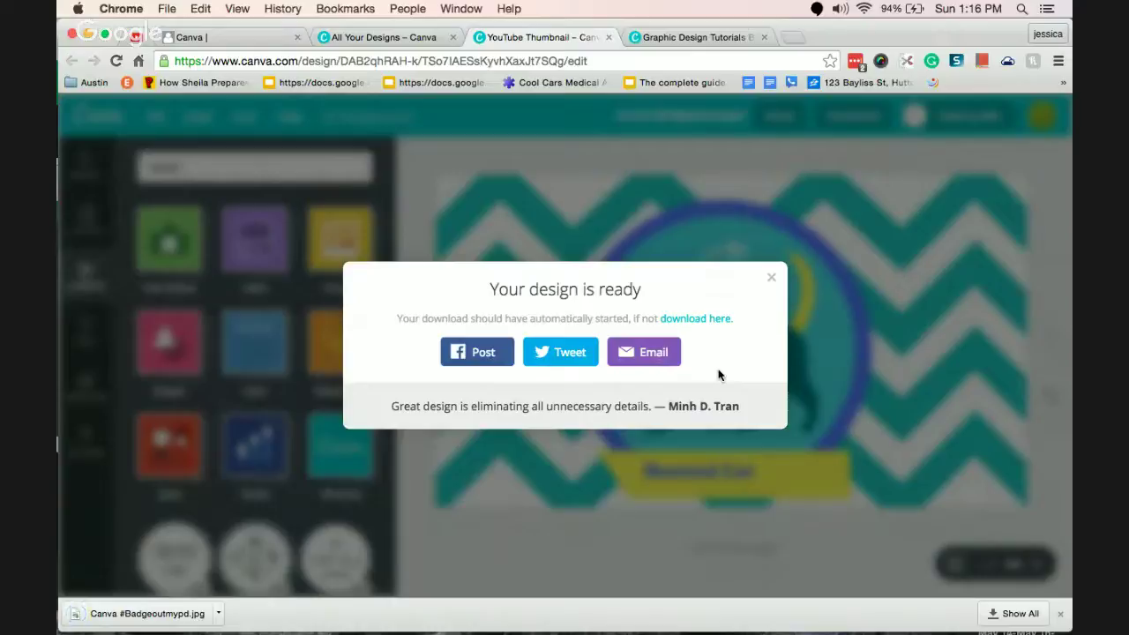
{"action": "left_click", "coordinate": [774, 277]}
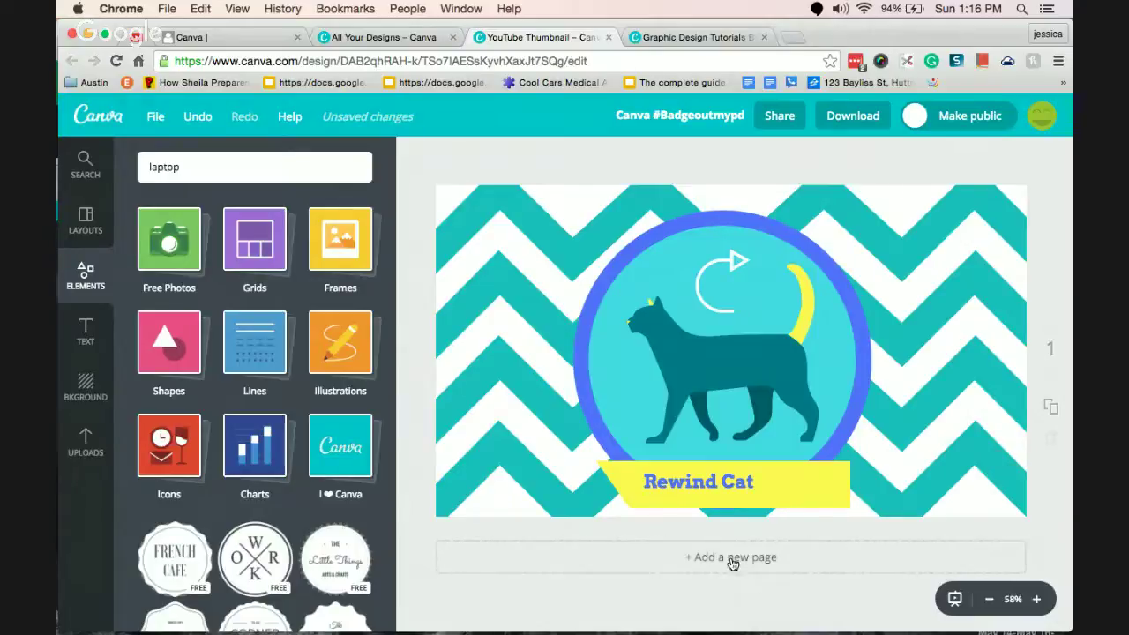
Duplicate the Rewind Cat page so the design has five pages.
{"action": "left_click", "coordinate": [1051, 411]}
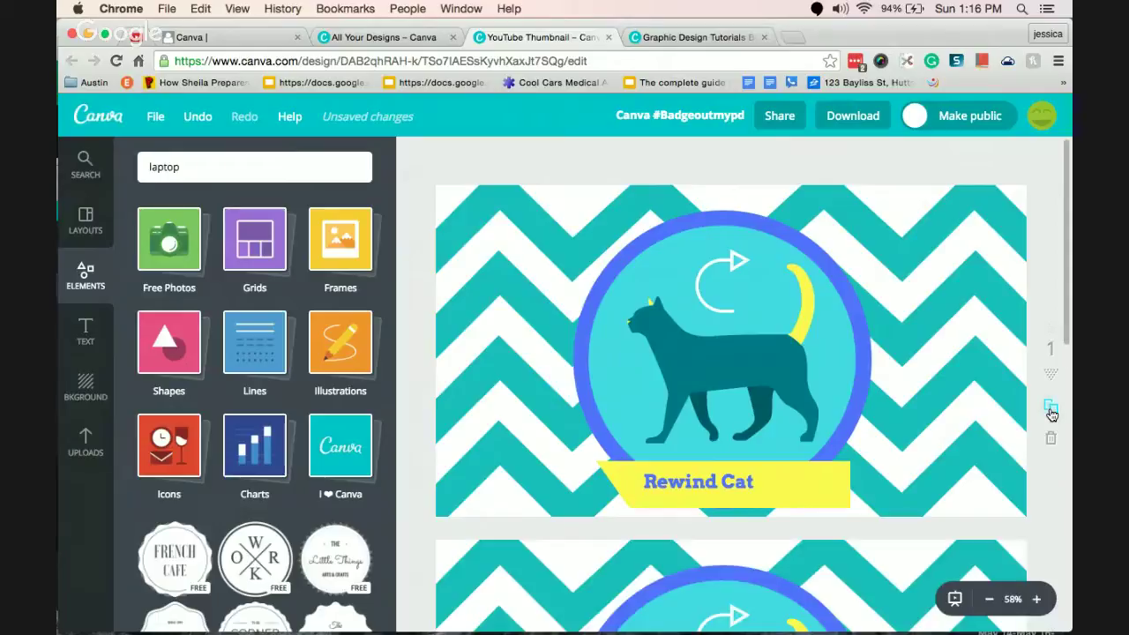
{"action": "scroll", "coordinate": [1064, 245], "scroll_direction": "down", "scroll_amount": 1}
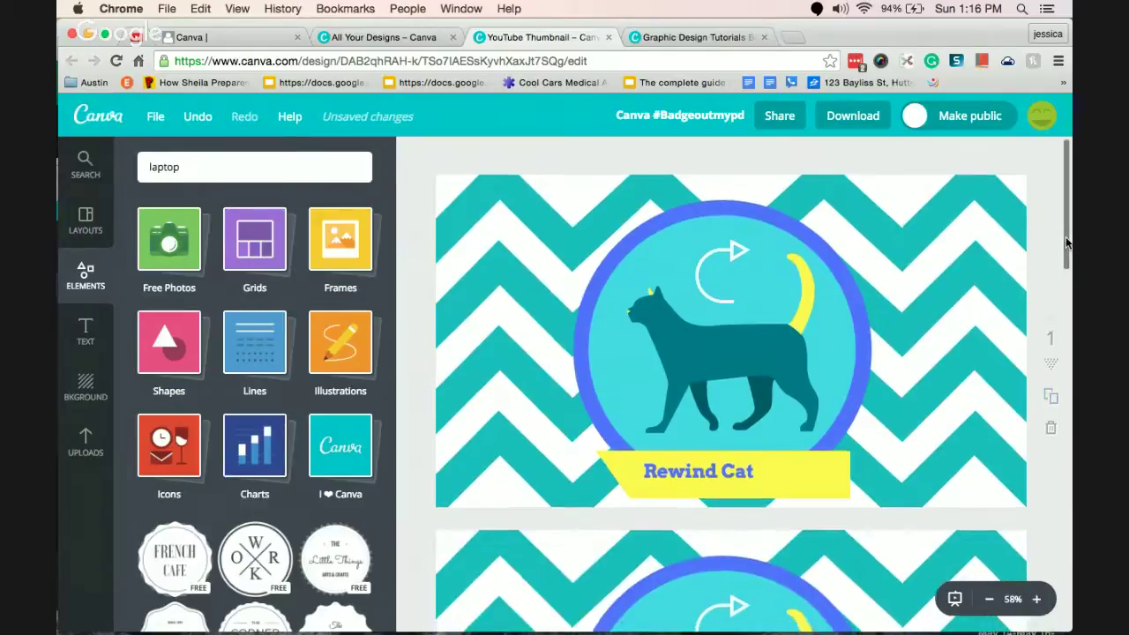
{"action": "left_click_drag", "start_coordinate": [1066, 243], "coordinate": [967, 589]}
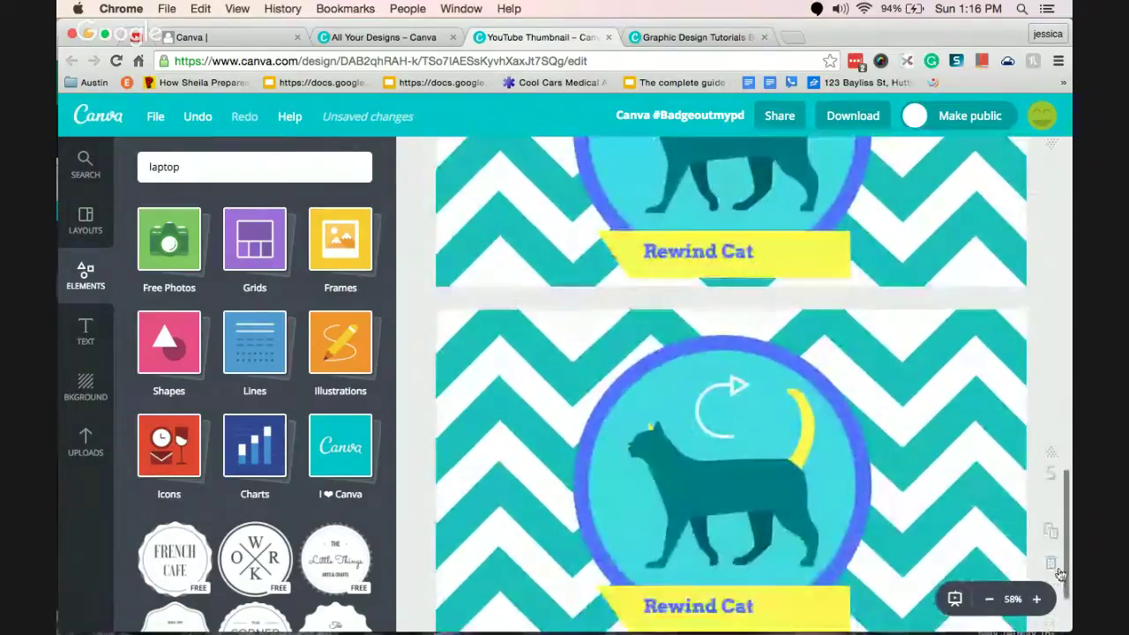
Play the five pages as a full-screen presentation, stepping back to slide 1, then exit.
{"action": "left_click", "coordinate": [954, 600]}
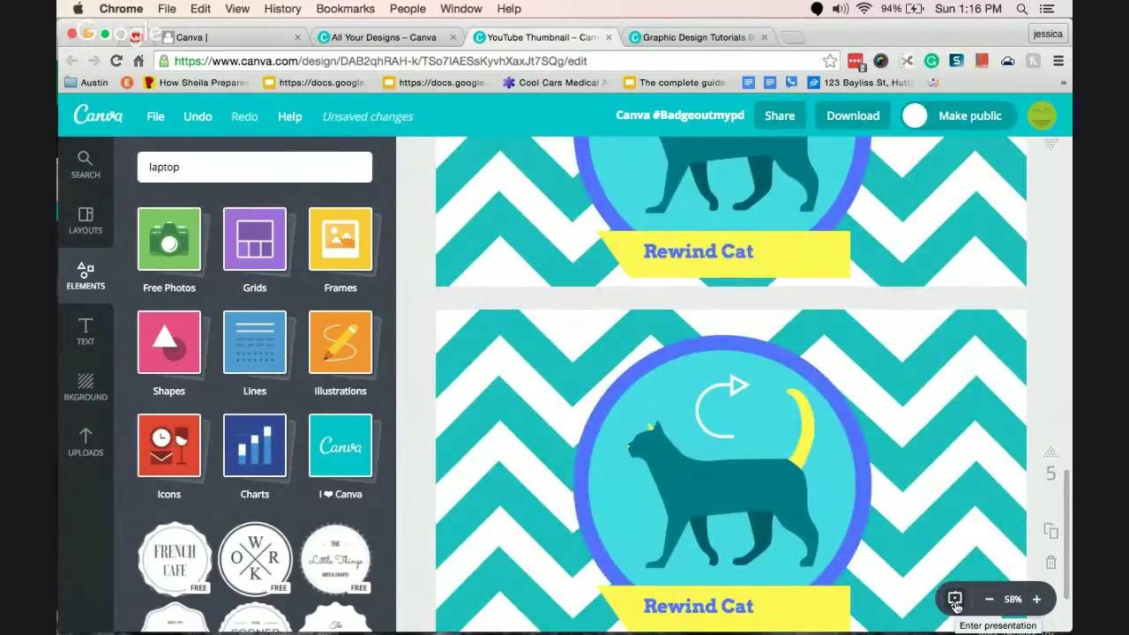
{"action": "left_click", "coordinate": [955, 600]}
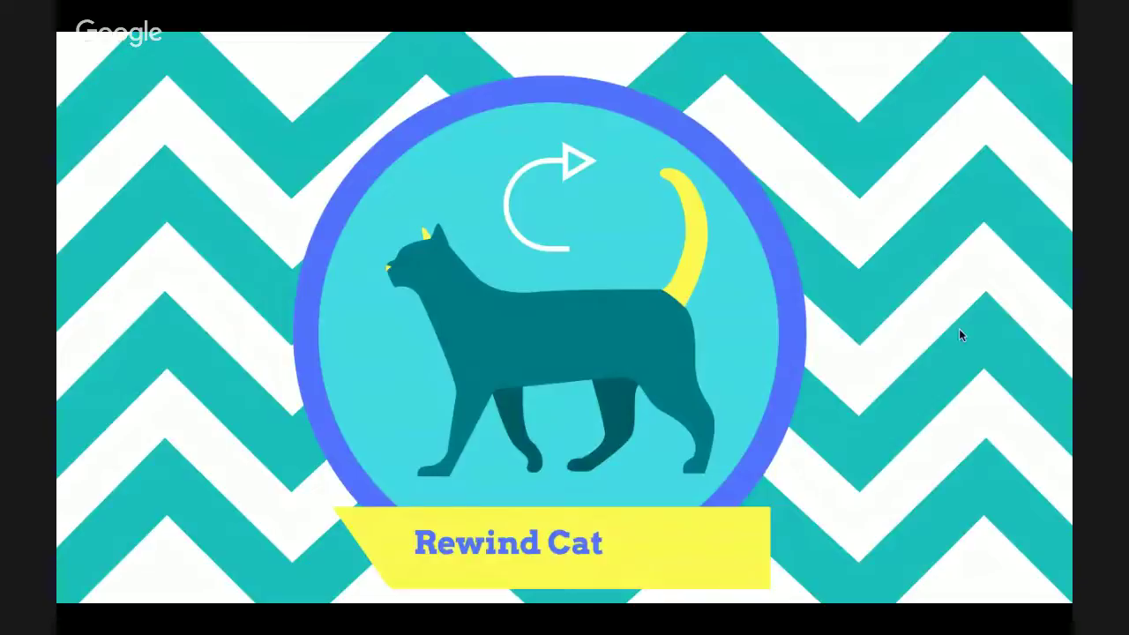
{"action": "mouse_move", "coordinate": [955, 605]}
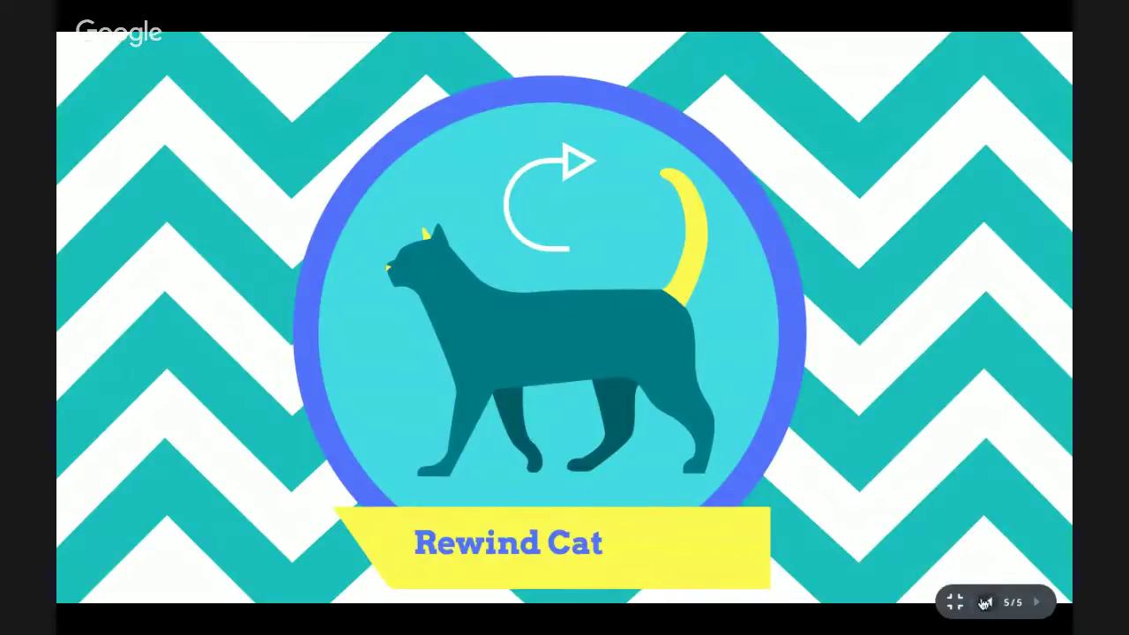
{"action": "left_click", "coordinate": [986, 603]}
{"action": "left_click", "coordinate": [988, 604]}
{"action": "left_click", "coordinate": [992, 604]}
{"action": "left_click", "coordinate": [992, 603]}
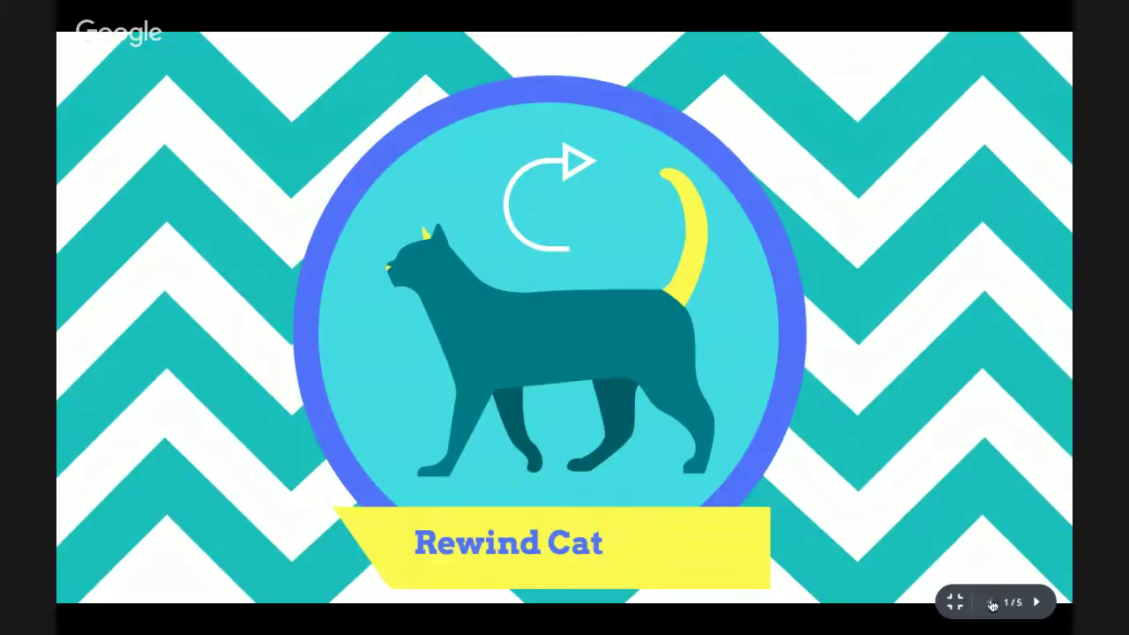
{"action": "key", "text": "Escape"}
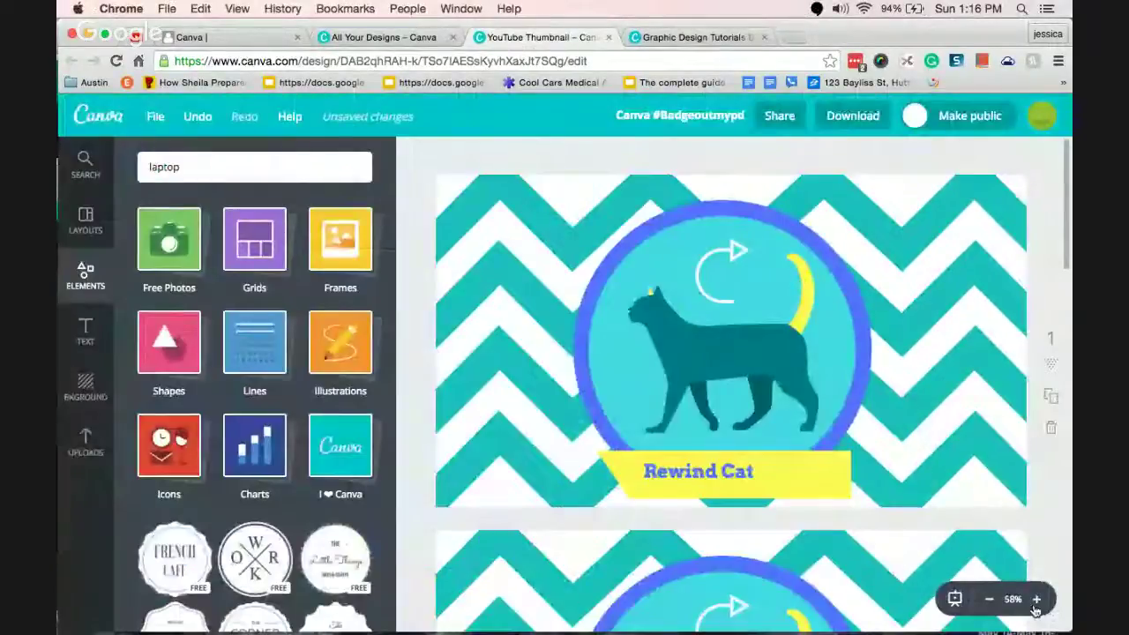
Zoom out to see all the pages, then back in to 75%.
{"action": "left_click", "coordinate": [990, 600]}
{"action": "left_click", "coordinate": [990, 600]}
{"action": "left_click", "coordinate": [990, 600]}
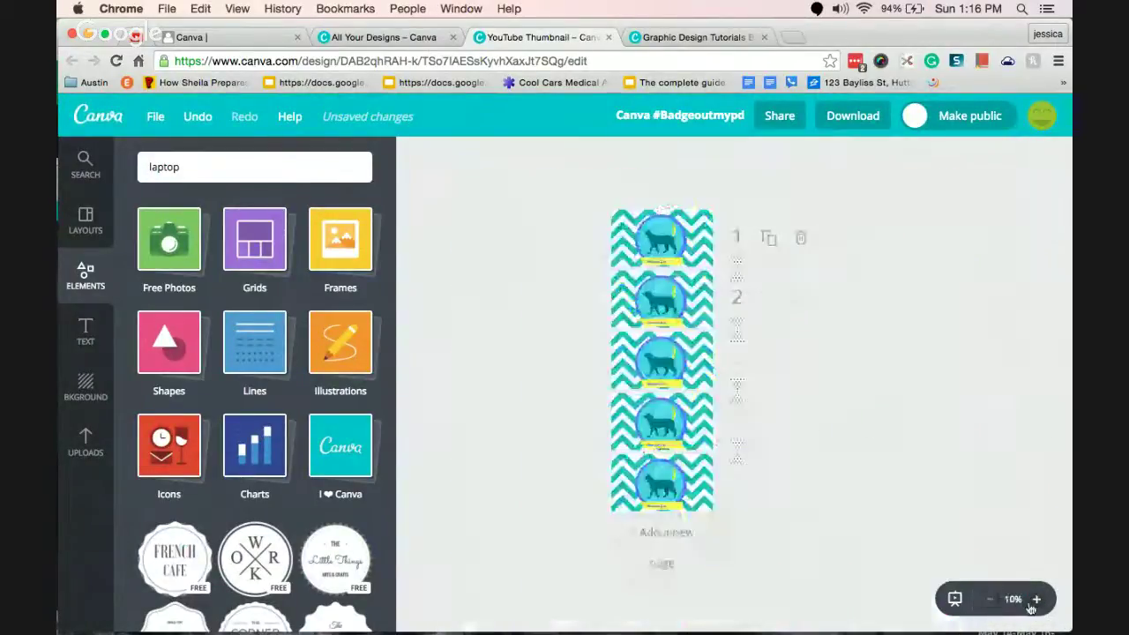
{"action": "left_click", "coordinate": [1037, 600]}
{"action": "left_click", "coordinate": [1038, 600]}
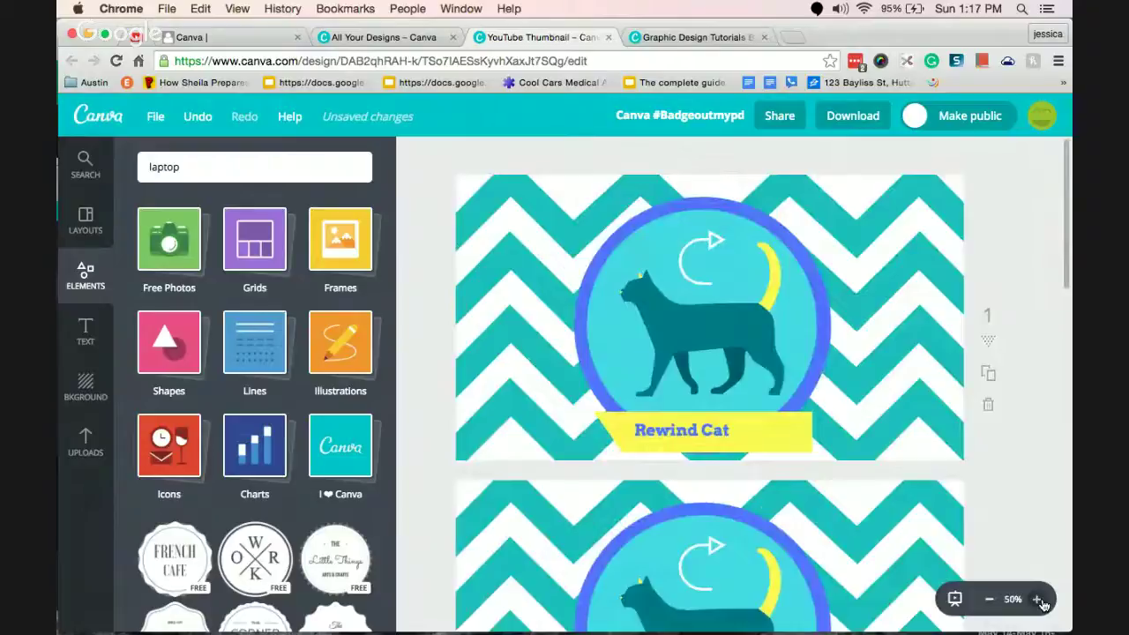
{"action": "left_click", "coordinate": [1038, 600]}
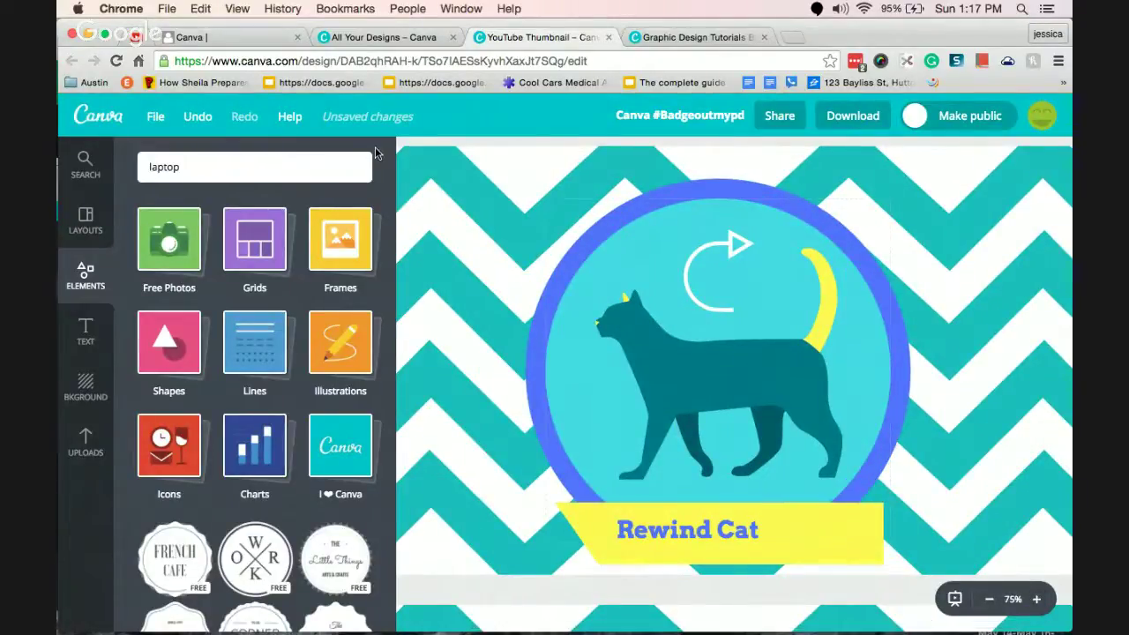
Close the Rewind Cat design once its changes have finished saving.
{"action": "left_click", "coordinate": [608, 38]}
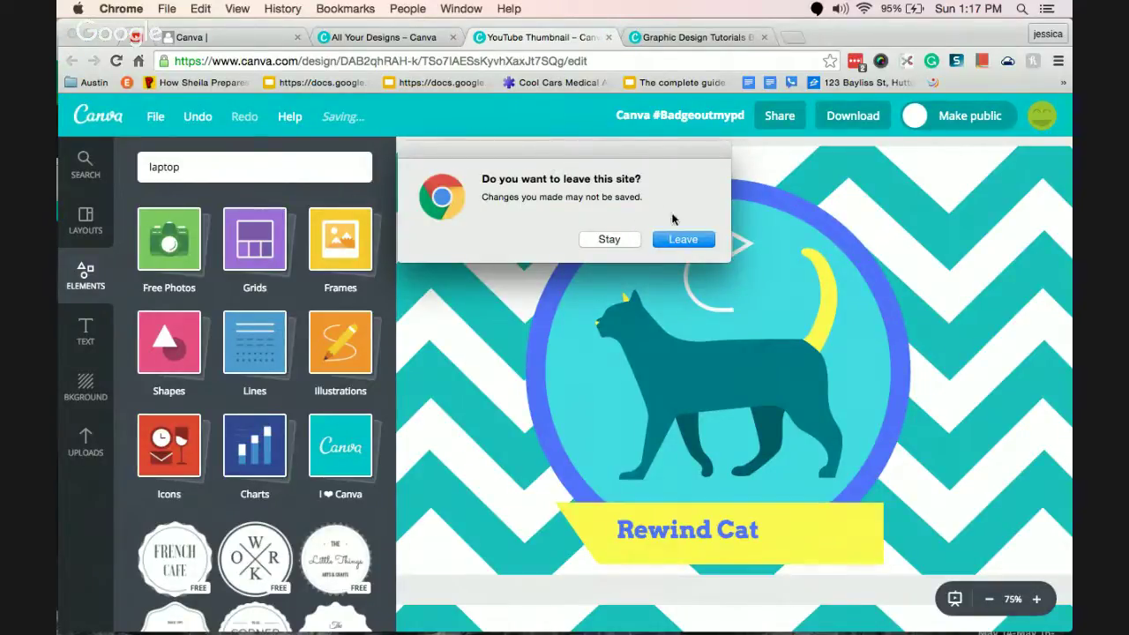
{"action": "left_click", "coordinate": [613, 239]}
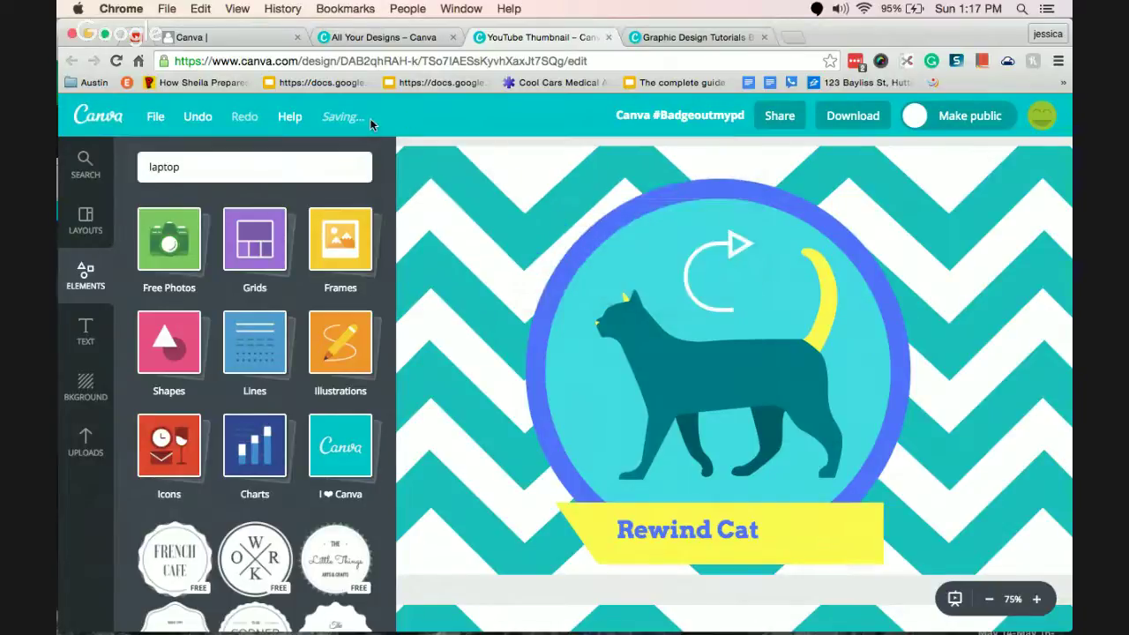
{"action": "left_click", "coordinate": [608, 37]}
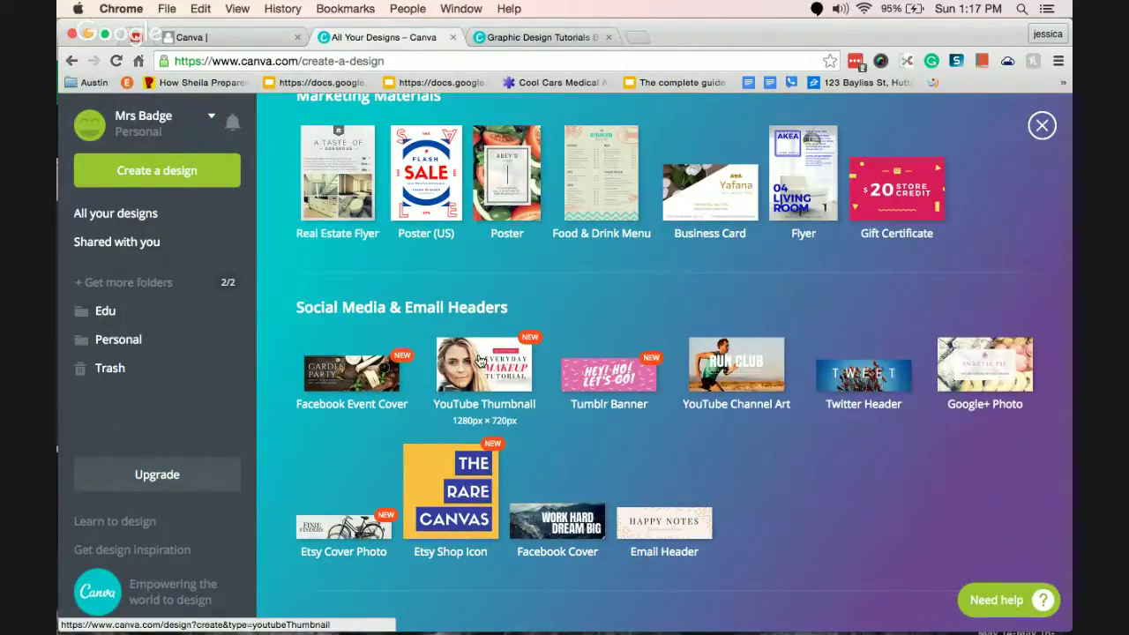
Create a new YouTube Thumbnail design from the Social Media & Email Headers list.
{"action": "left_click", "coordinate": [479, 360]}
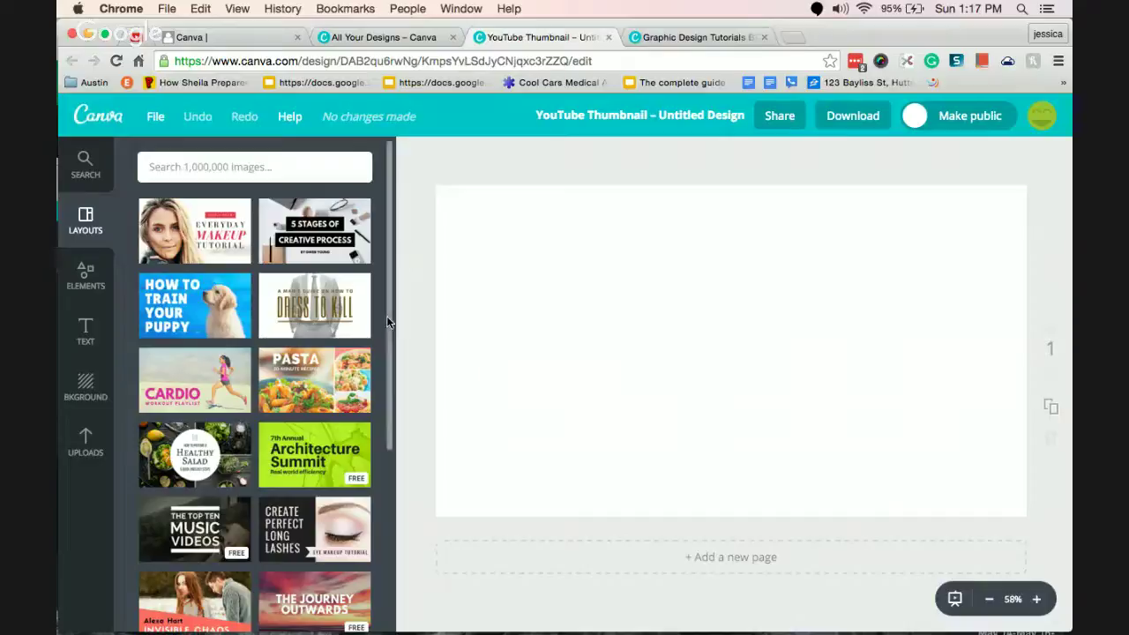
Apply the Summer Party layout to the thumbnail page.
{"action": "left_click_drag", "start_coordinate": [387, 316], "coordinate": [392, 564]}
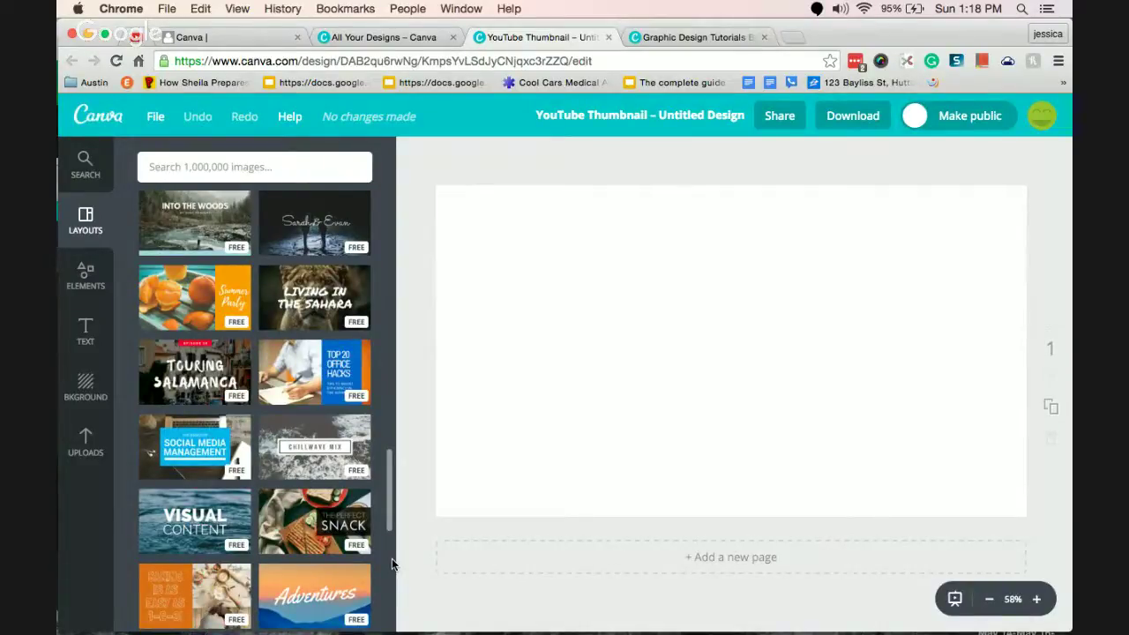
{"action": "left_click_drag", "start_coordinate": [391, 559], "coordinate": [391, 554]}
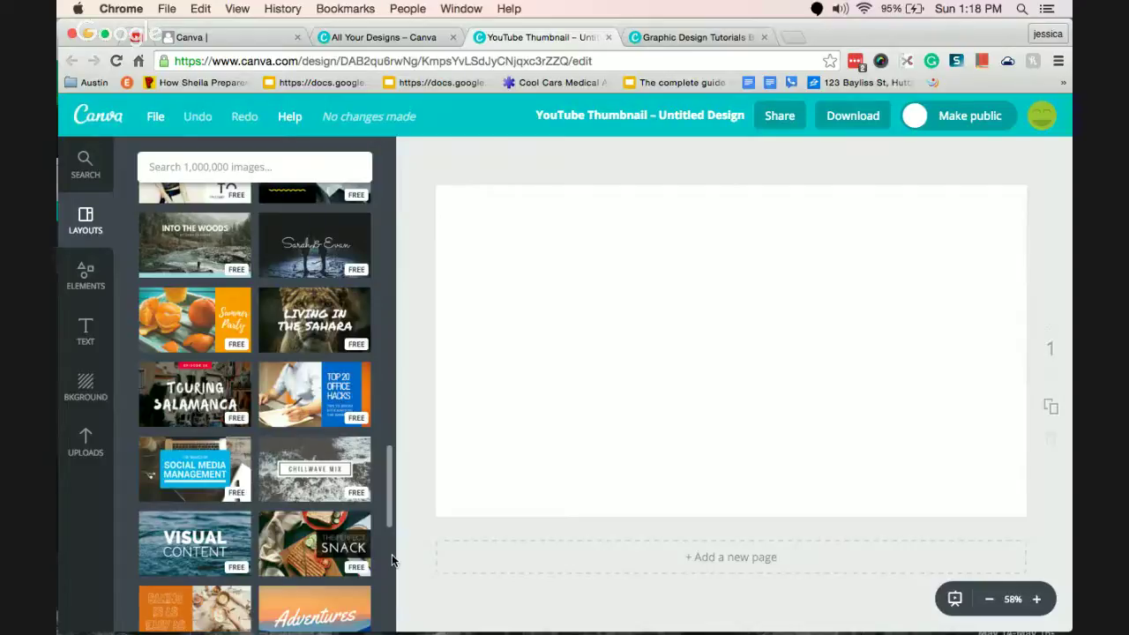
{"action": "left_click_drag", "start_coordinate": [391, 554], "coordinate": [394, 533]}
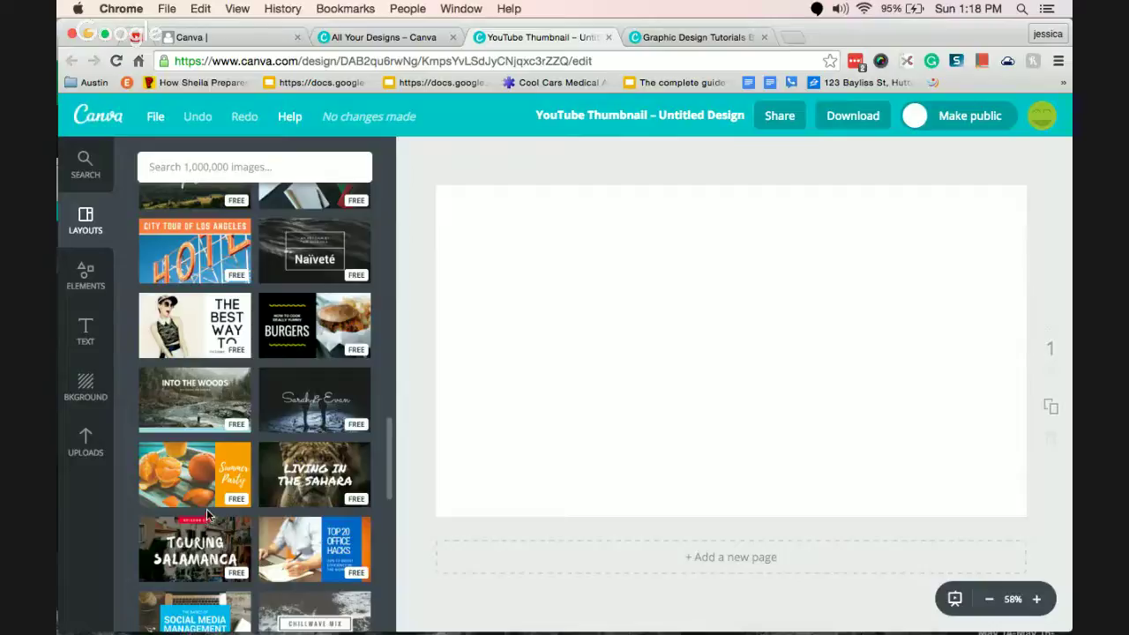
{"action": "left_click", "coordinate": [202, 467]}
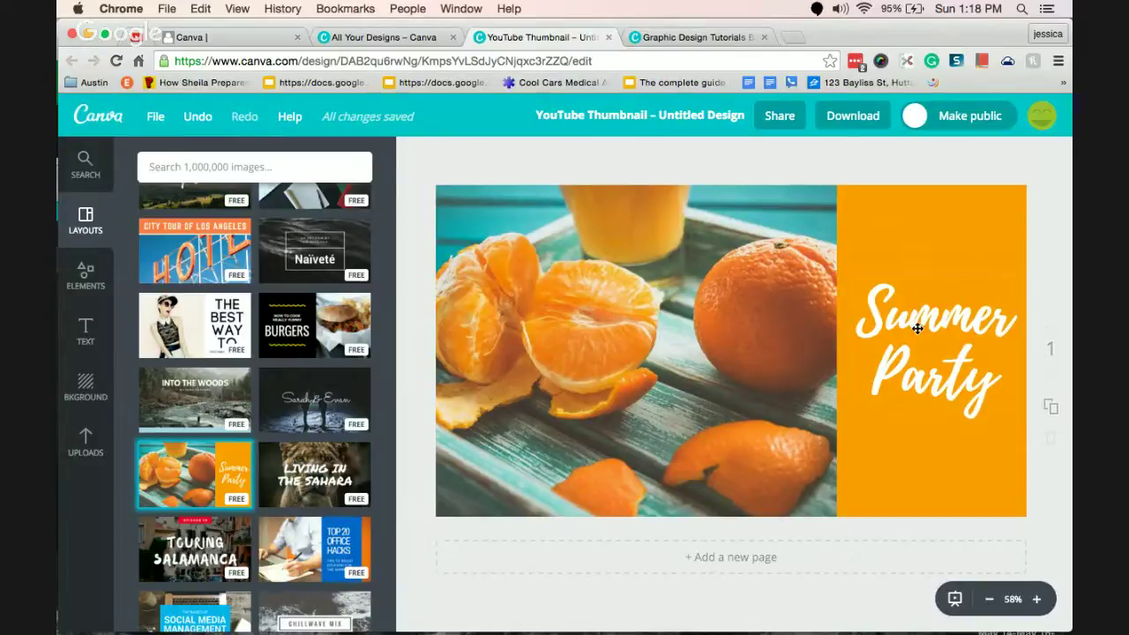
Delete the orange photo from the Summer Party layout.
{"action": "left_click", "coordinate": [633, 337]}
{"action": "key", "text": "Delete"}
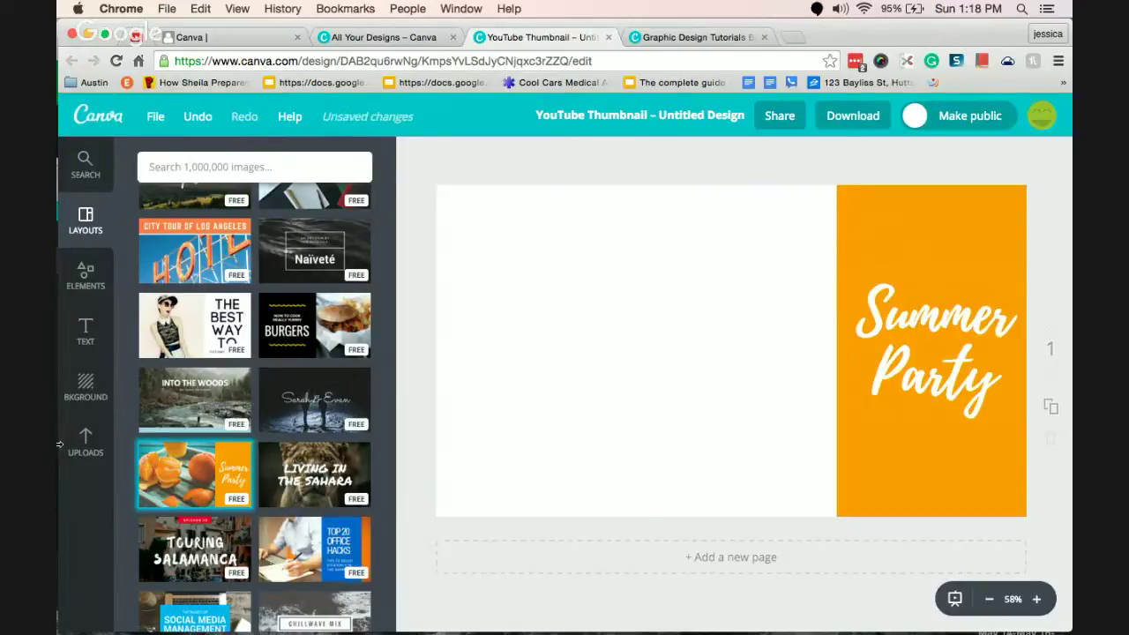
{"action": "left_click", "coordinate": [91, 452]}
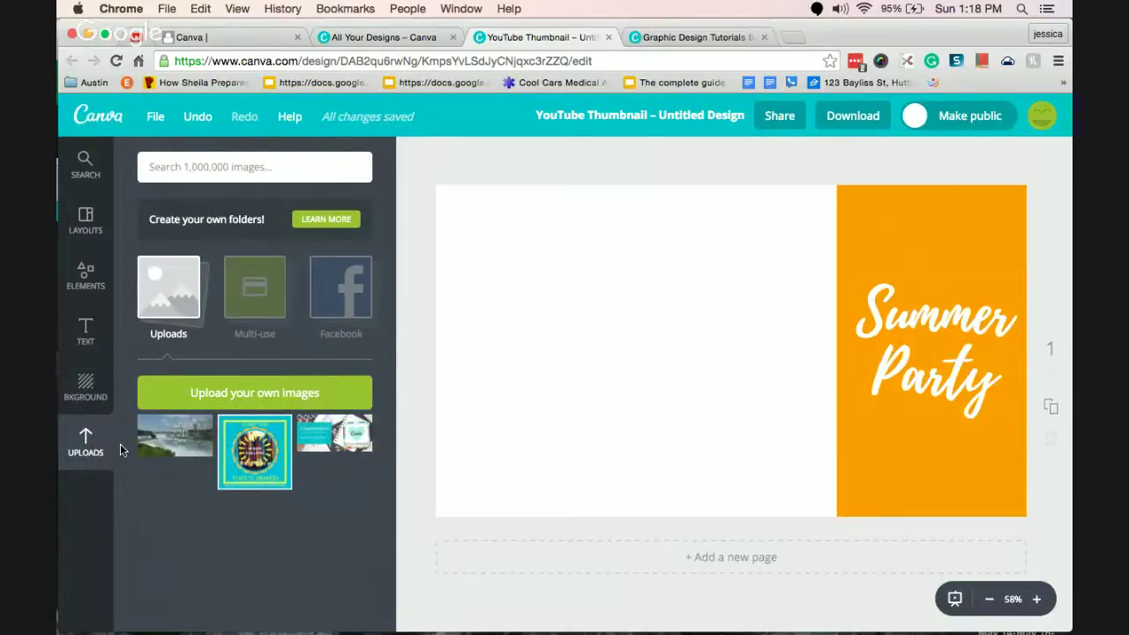
Start an image upload from the computer and browse the Documents files.
{"action": "left_click", "coordinate": [269, 399]}
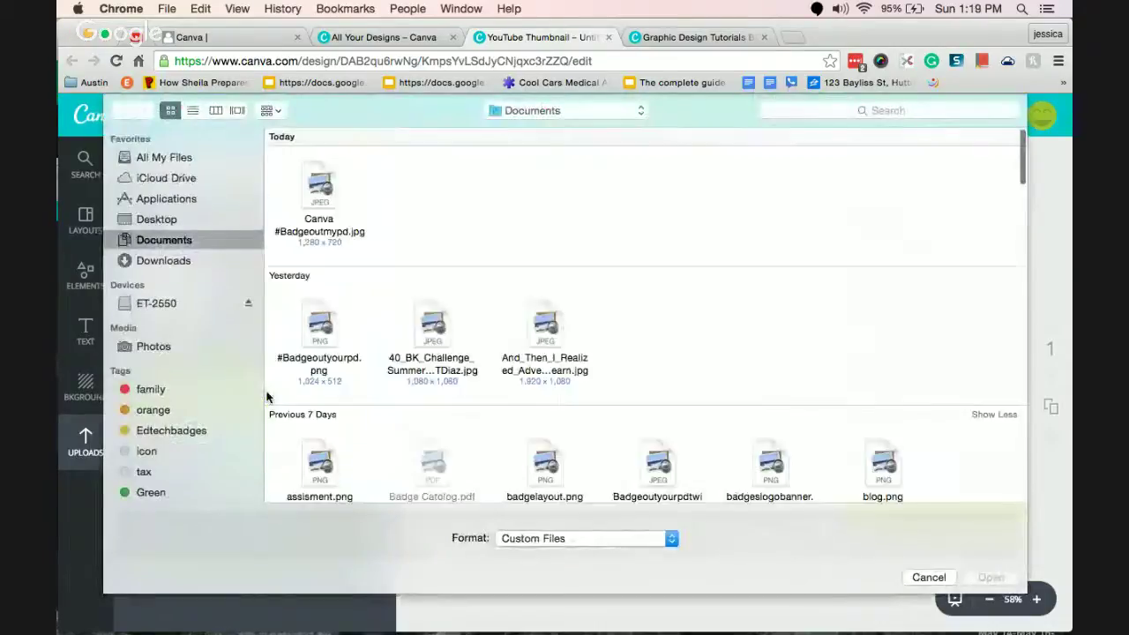
{"action": "left_click", "coordinate": [318, 346]}
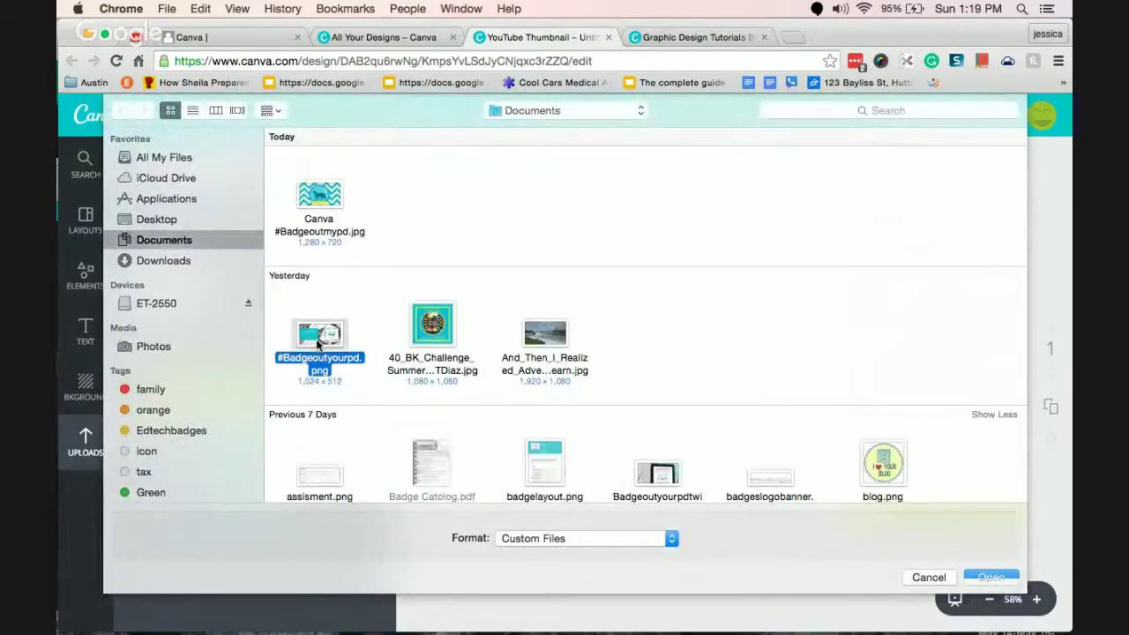
{"action": "key", "text": "Down"}
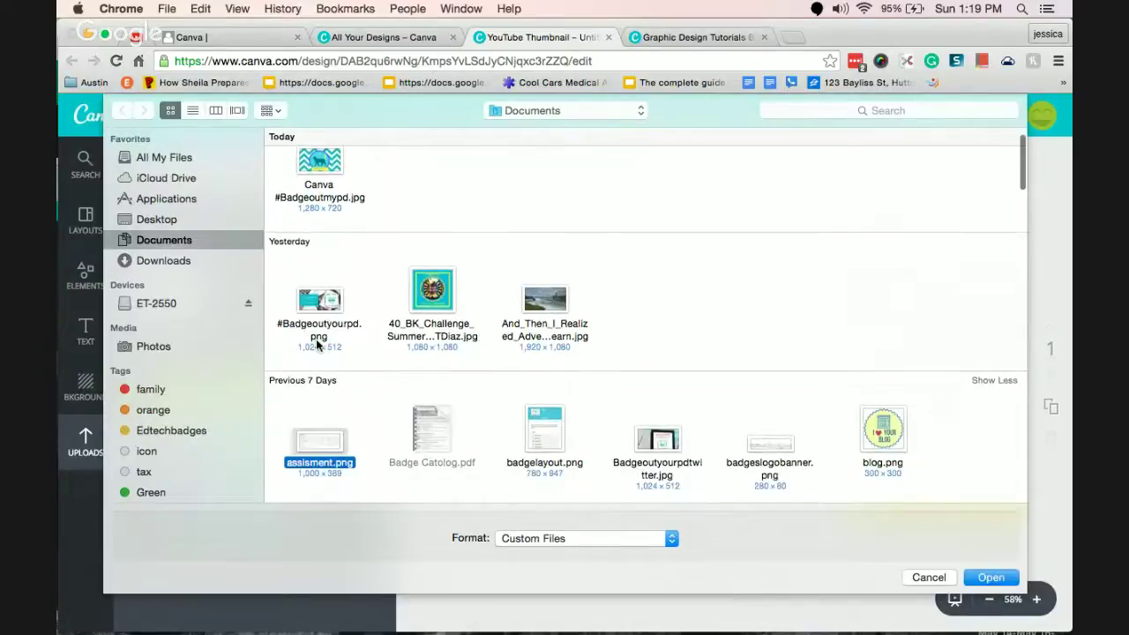
{"action": "key", "text": "Down"}
{"action": "key", "text": "Down"}
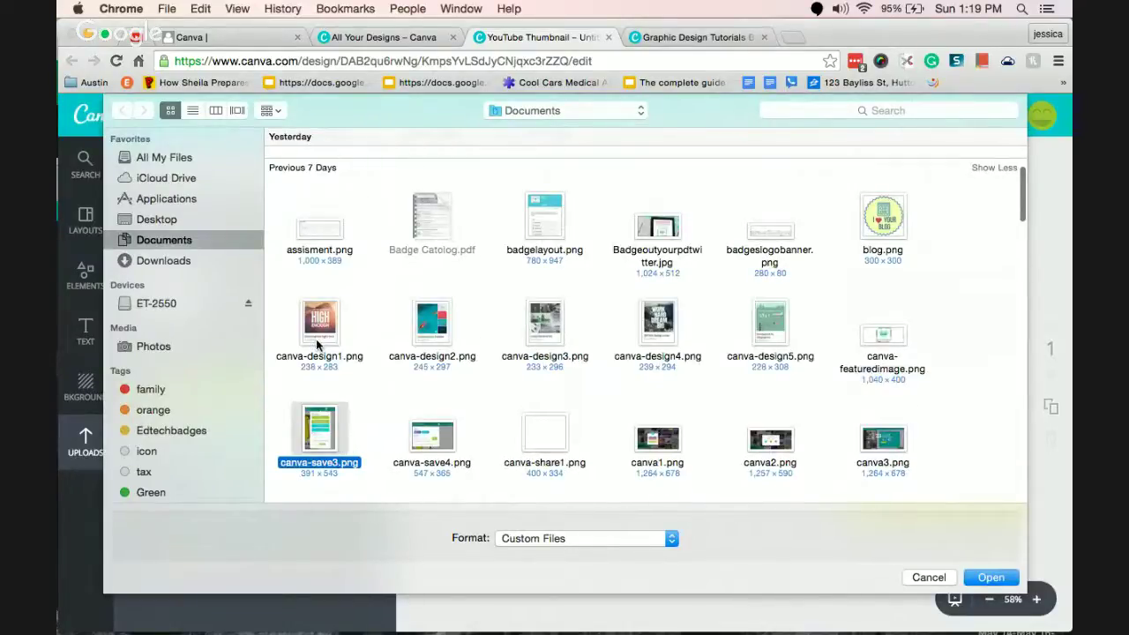
{"action": "key", "text": "Down"}
{"action": "key", "text": "Down"}
{"action": "key", "text": "Down"}
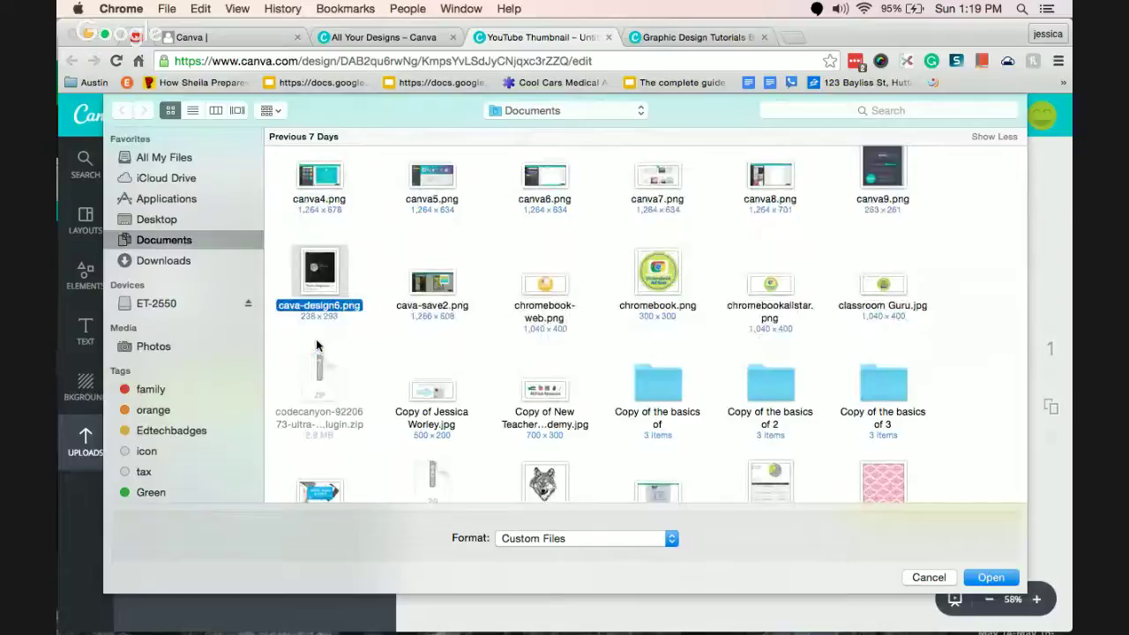
{"action": "key", "text": "Down"}
{"action": "key", "text": "Down"}
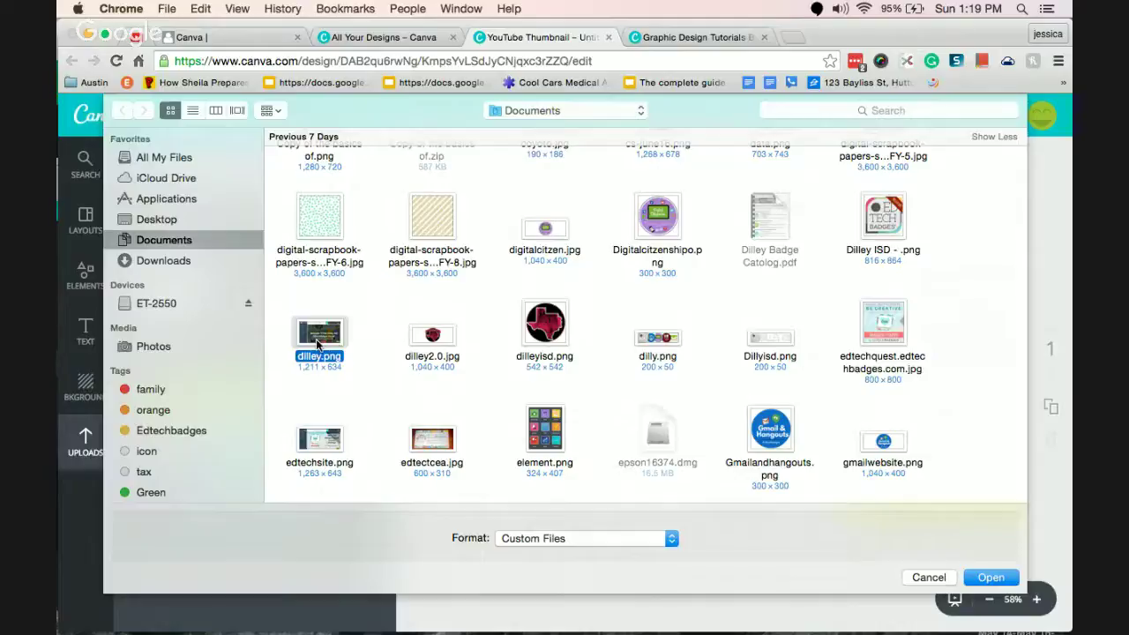
{"action": "key", "text": "Down"}
{"action": "key", "text": "Down"}
{"action": "key", "text": "Down"}
{"action": "key", "text": "Down"}
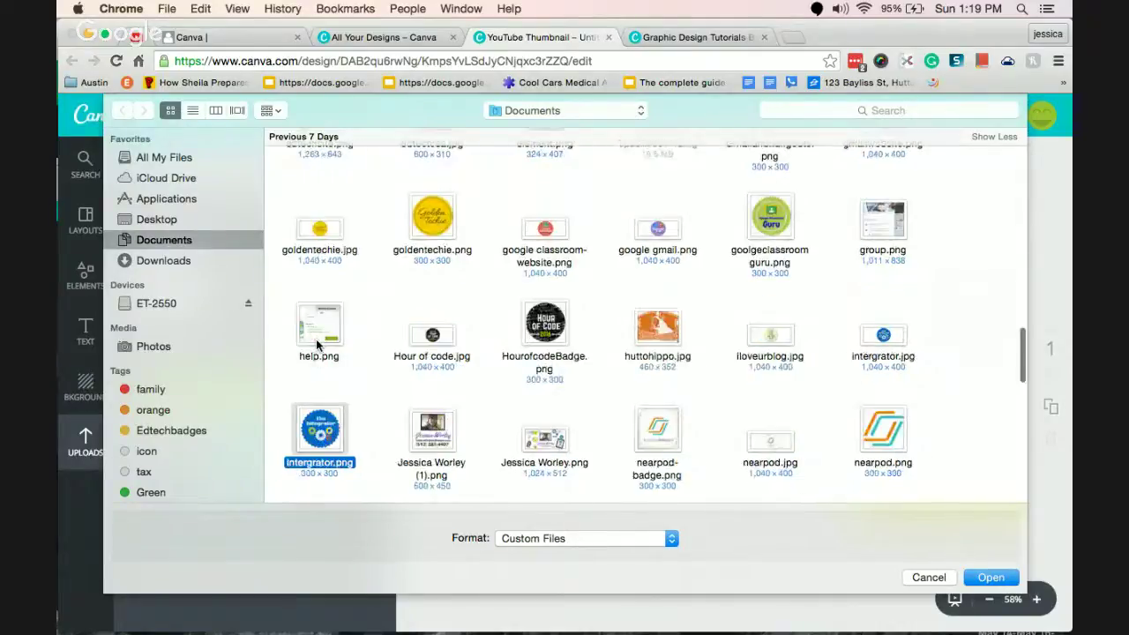
{"action": "key", "text": "Down"}
{"action": "key", "text": "Down"}
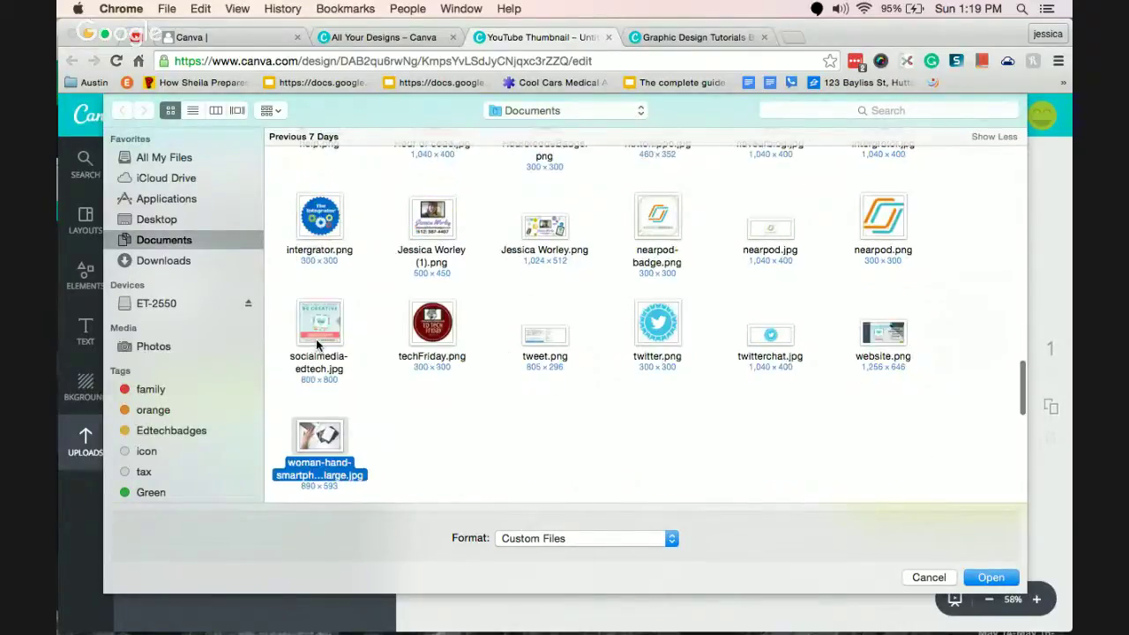
Search the files for 'canva' and upload the Canva.png badge image.
{"action": "left_click", "coordinate": [905, 111]}
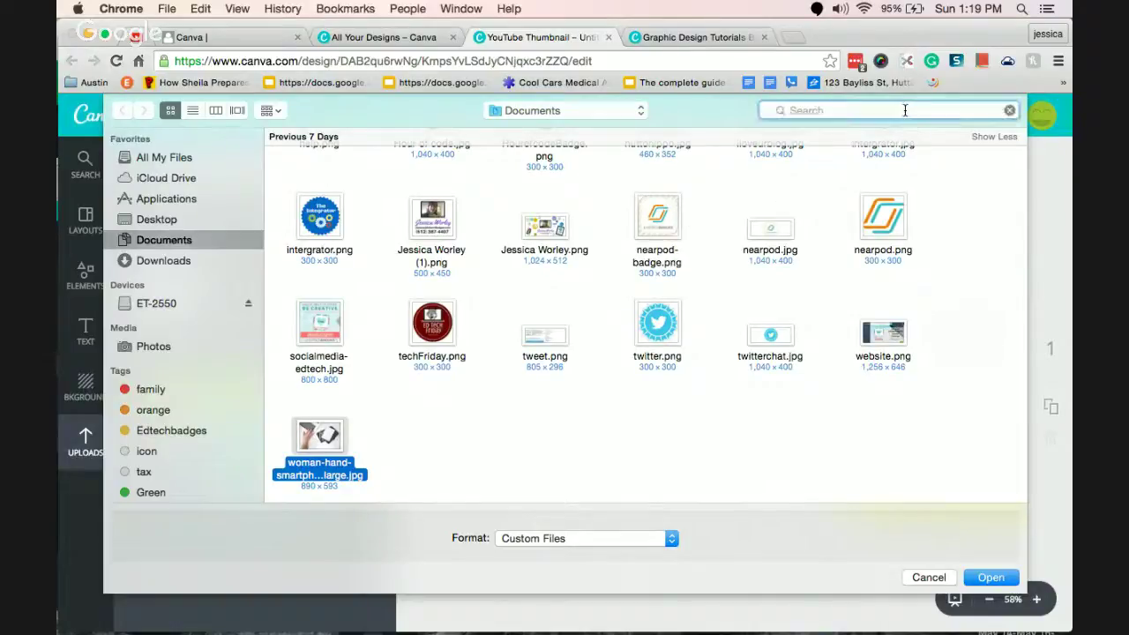
{"action": "type", "text": "canva"}
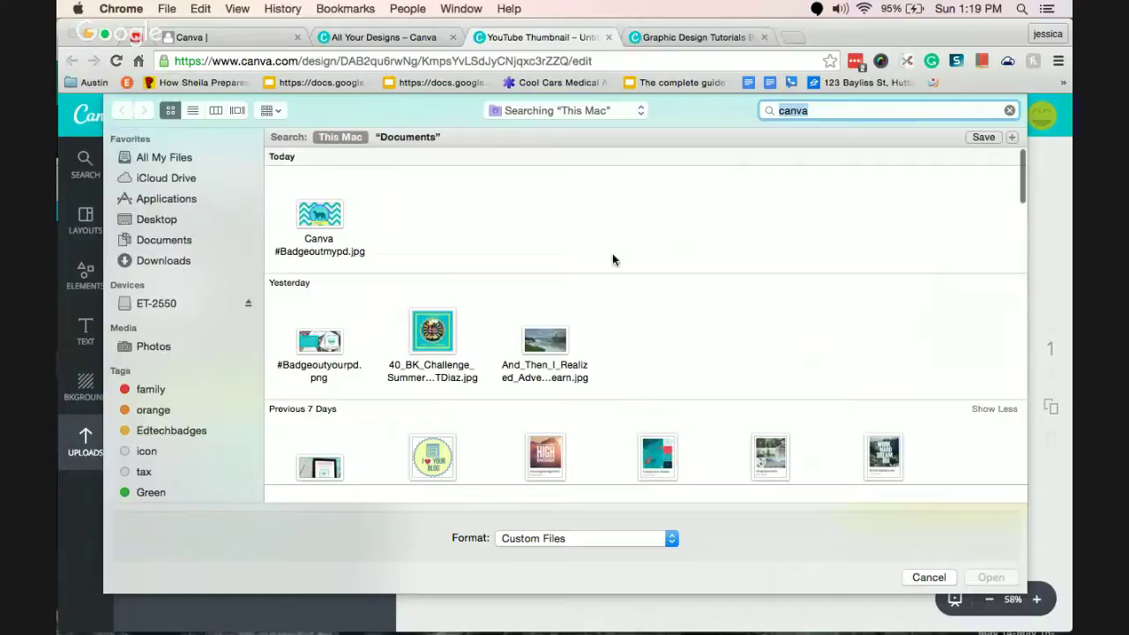
{"action": "left_click", "coordinate": [668, 473]}
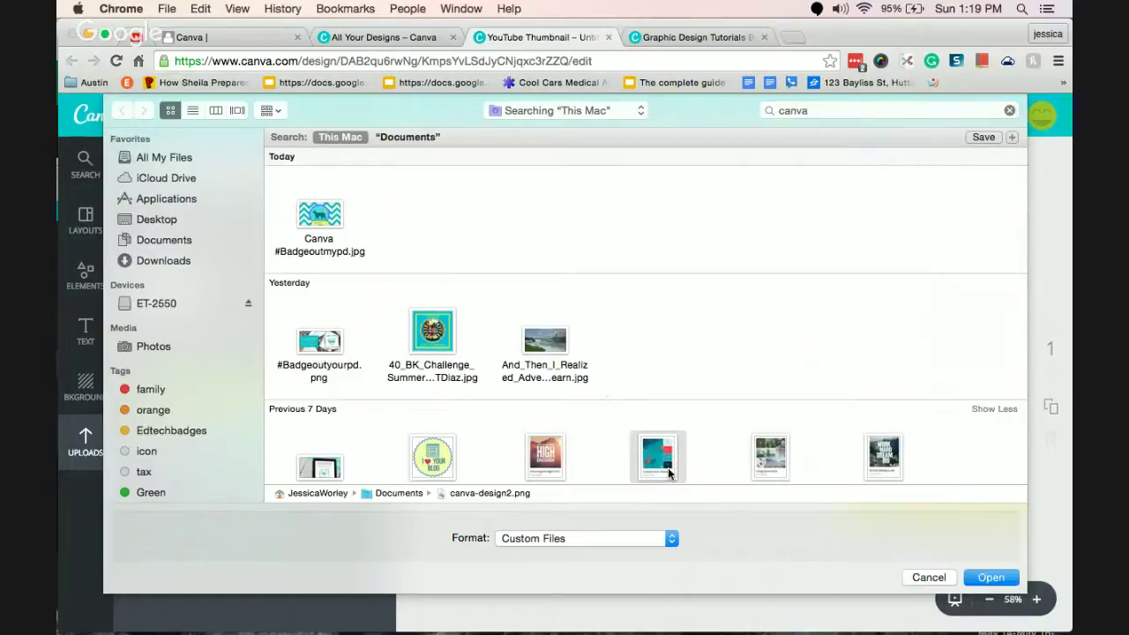
{"action": "key", "text": "Down"}
{"action": "key", "text": "Down"}
{"action": "key", "text": "Down"}
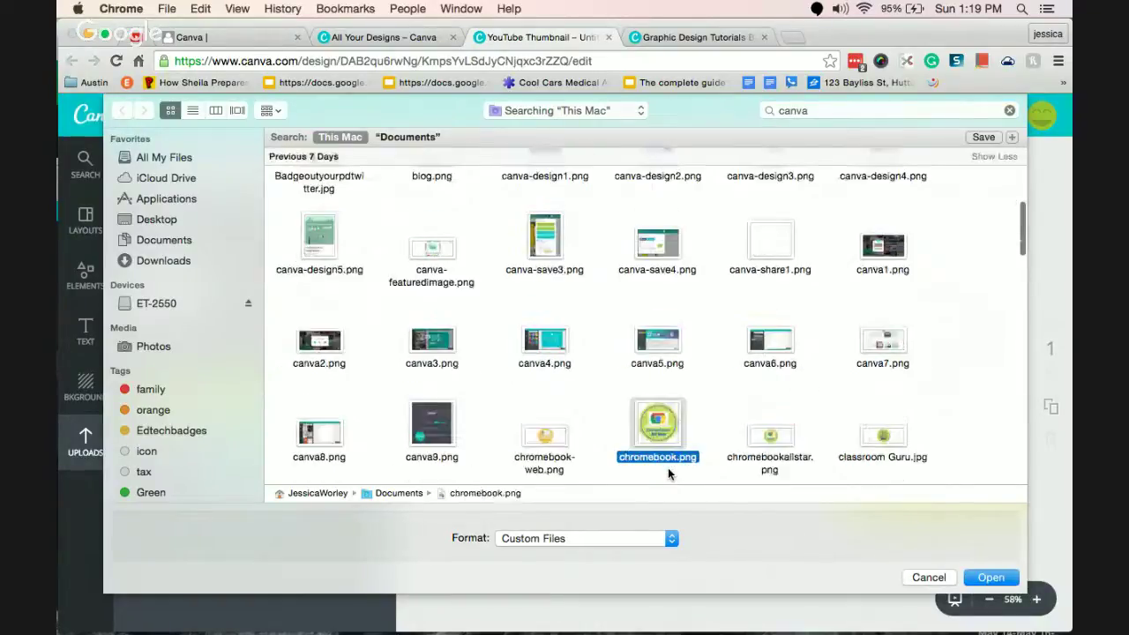
{"action": "key", "text": "Down"}
{"action": "key", "text": "Down"}
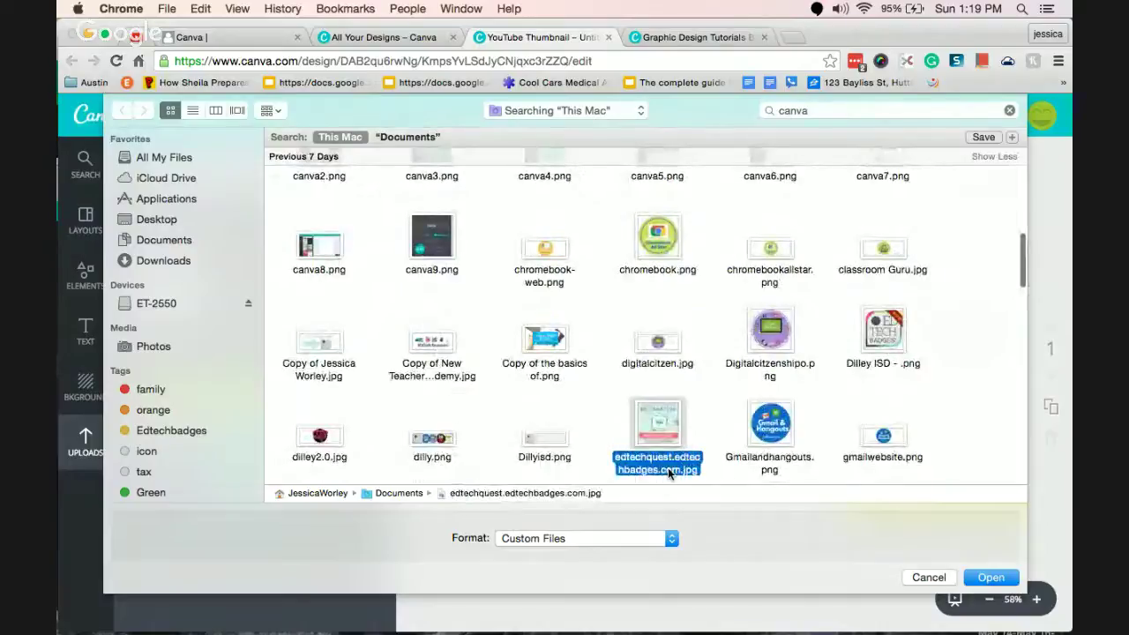
{"action": "key", "text": "Down"}
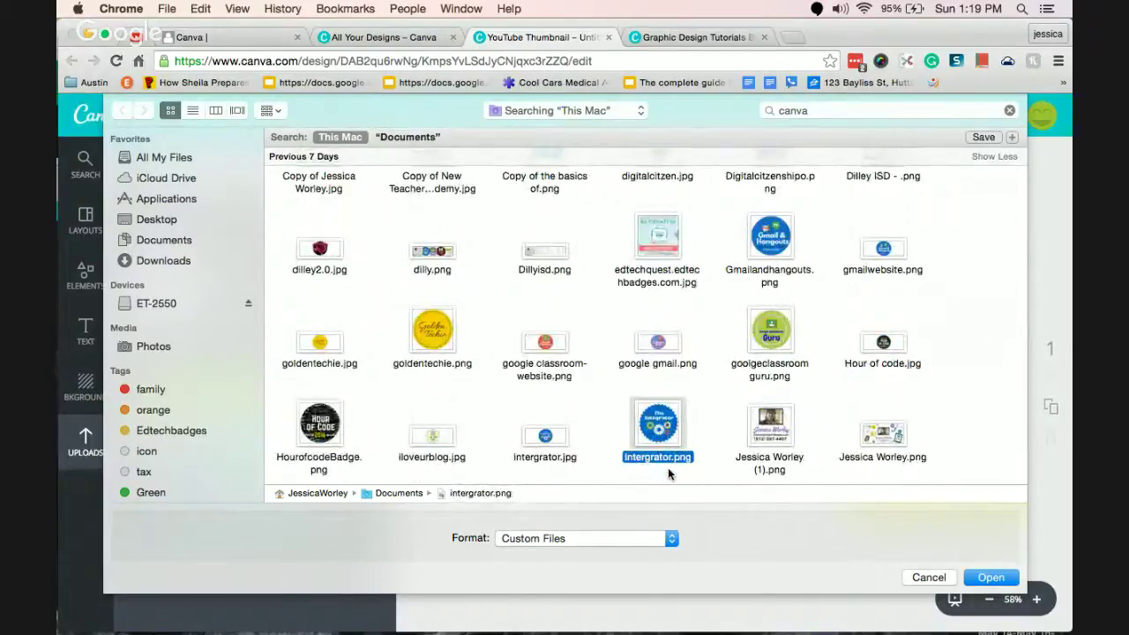
{"action": "key", "text": "Down"}
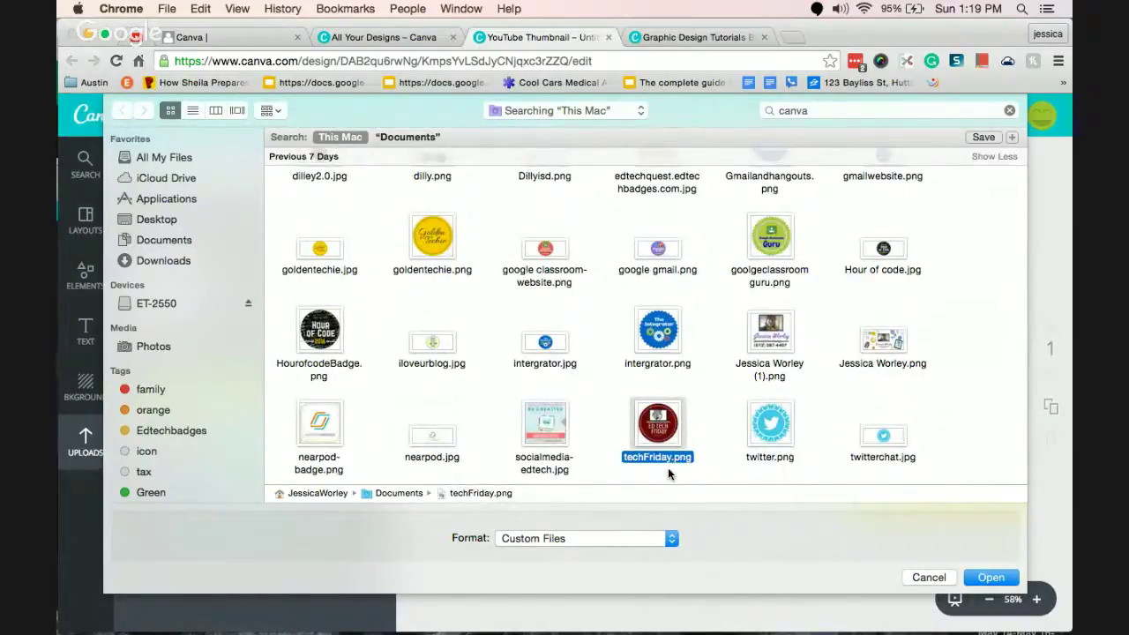
{"action": "key", "text": "Down"}
{"action": "key", "text": "Down"}
{"action": "key", "text": "Up"}
{"action": "key", "text": "Right"}
{"action": "key", "text": "Right"}
{"action": "key", "text": "Right"}
{"action": "key", "text": "Right"}
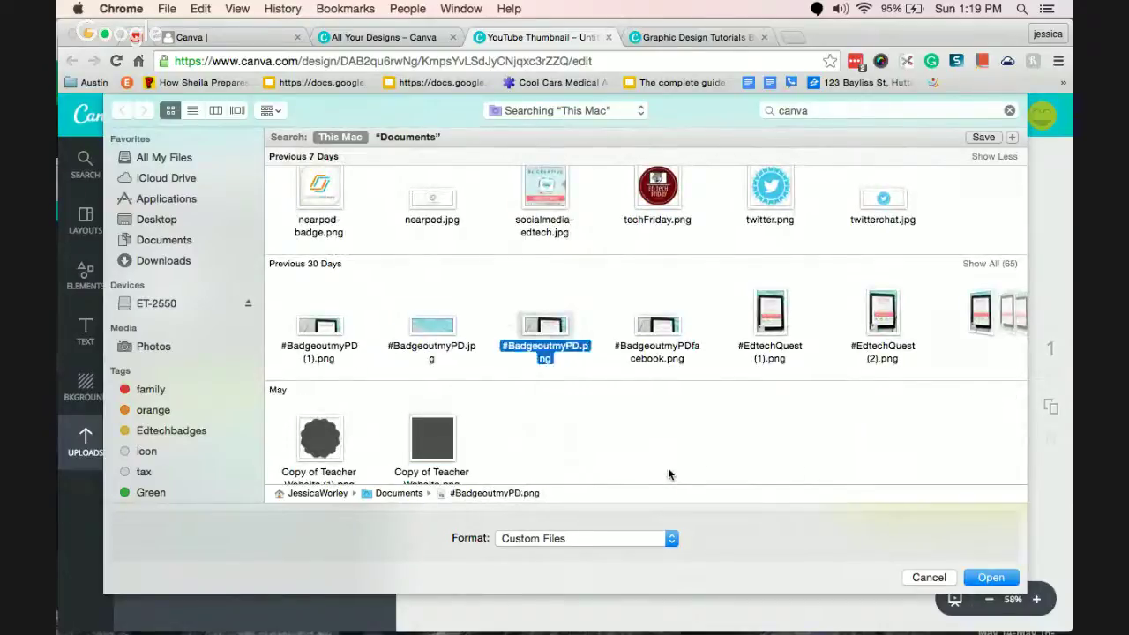
{"action": "key", "text": "Right"}
{"action": "key", "text": "Right"}
{"action": "key", "text": "Right"}
{"action": "key", "text": "Right"}
{"action": "key", "text": "Right"}
{"action": "key", "text": "Right"}
{"action": "key", "text": "Right"}
{"action": "key", "text": "Right"}
{"action": "key", "text": "Right"}
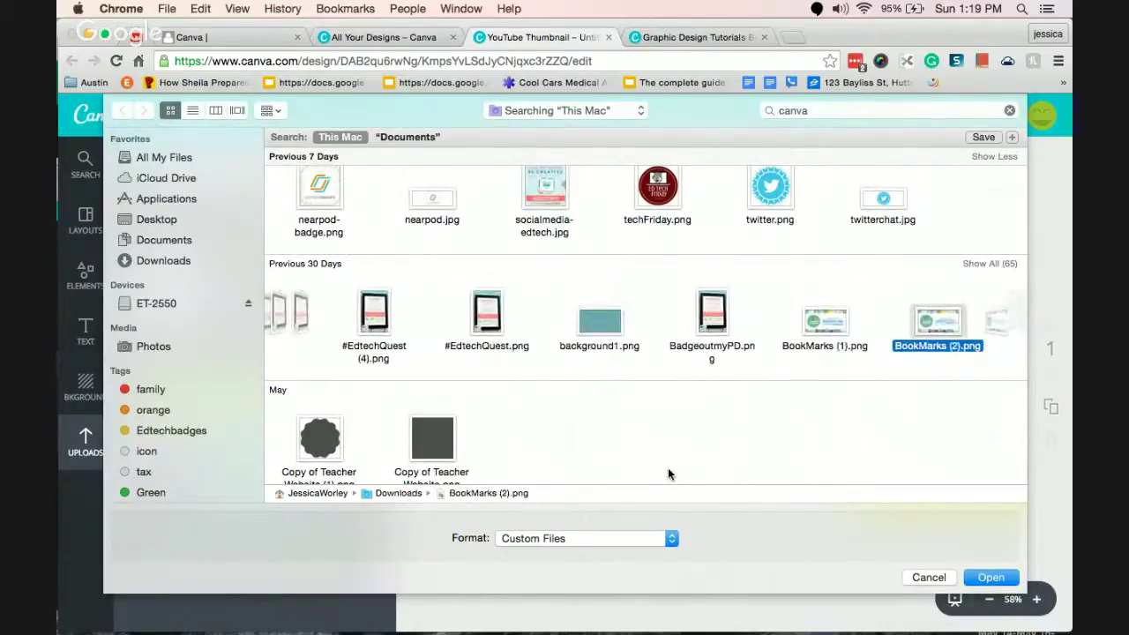
{"action": "key", "text": "Right"}
{"action": "key", "text": "Right"}
{"action": "key", "text": "Left"}
{"action": "key", "text": "Left"}
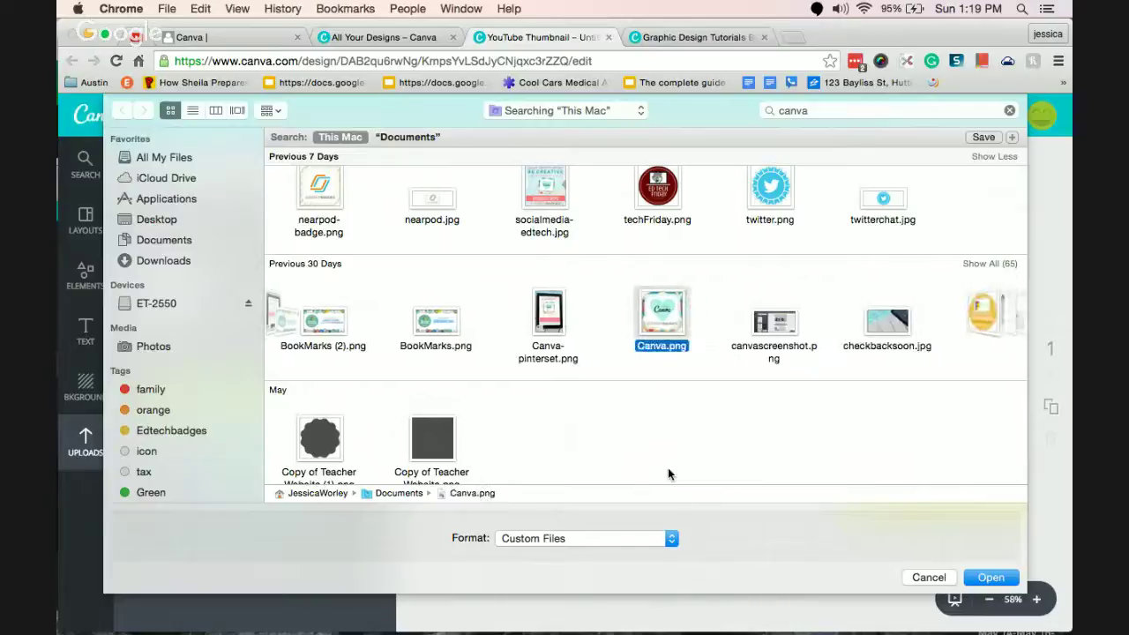
{"action": "key", "text": "Return"}
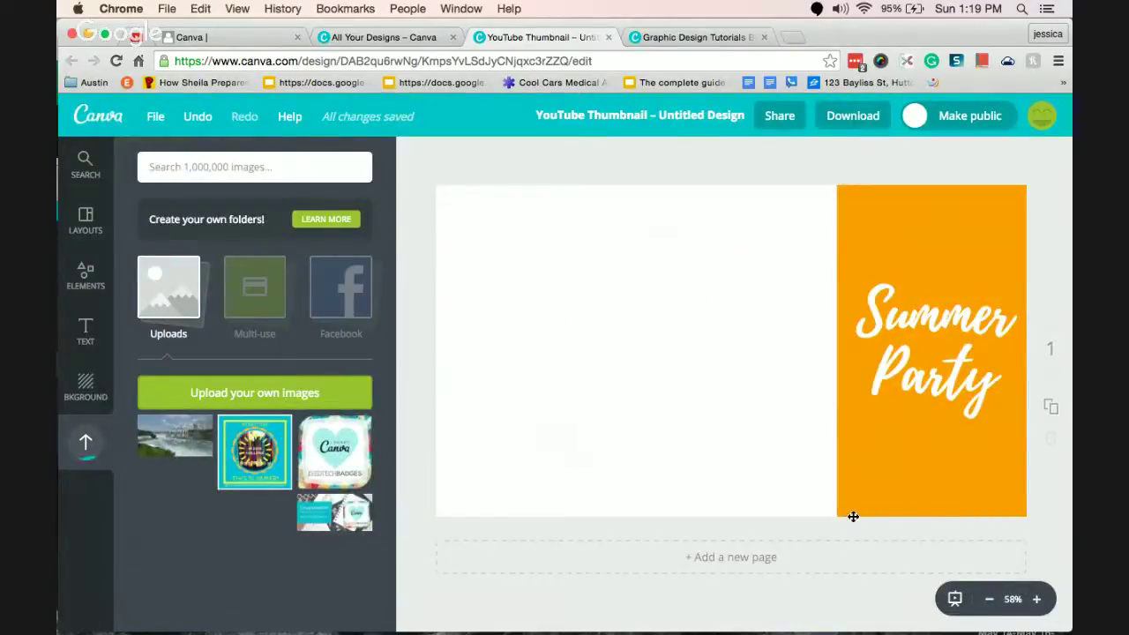
Add the I Heart Canva badge to the design, enlarge it and move it left.
{"action": "left_click", "coordinate": [336, 450]}
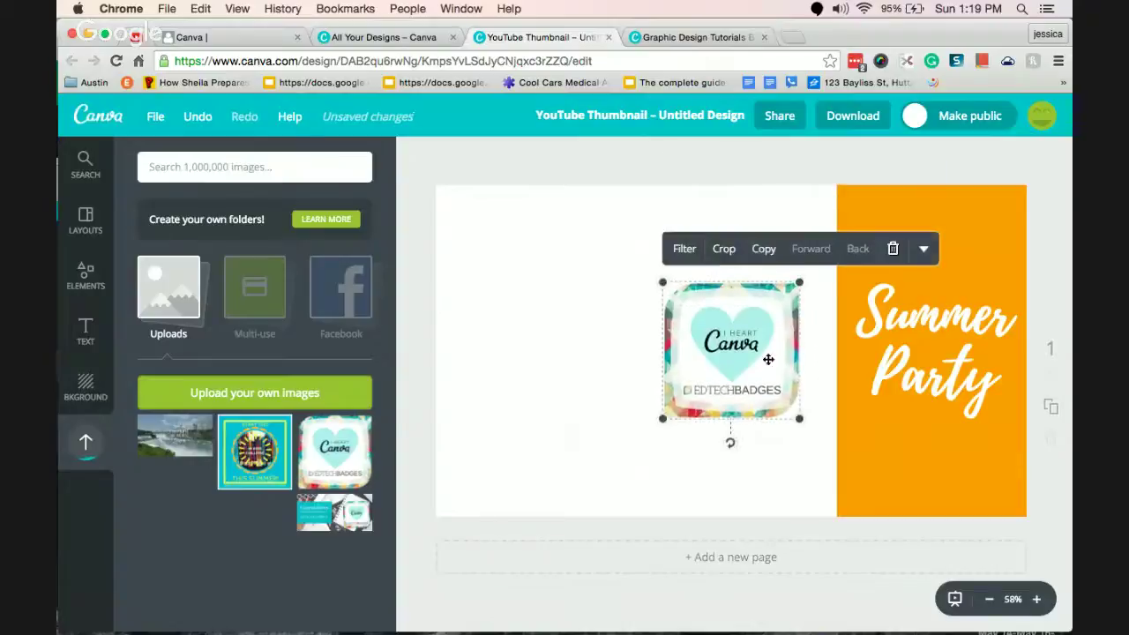
{"action": "left_click_drag", "start_coordinate": [800, 282], "coordinate": [857, 228]}
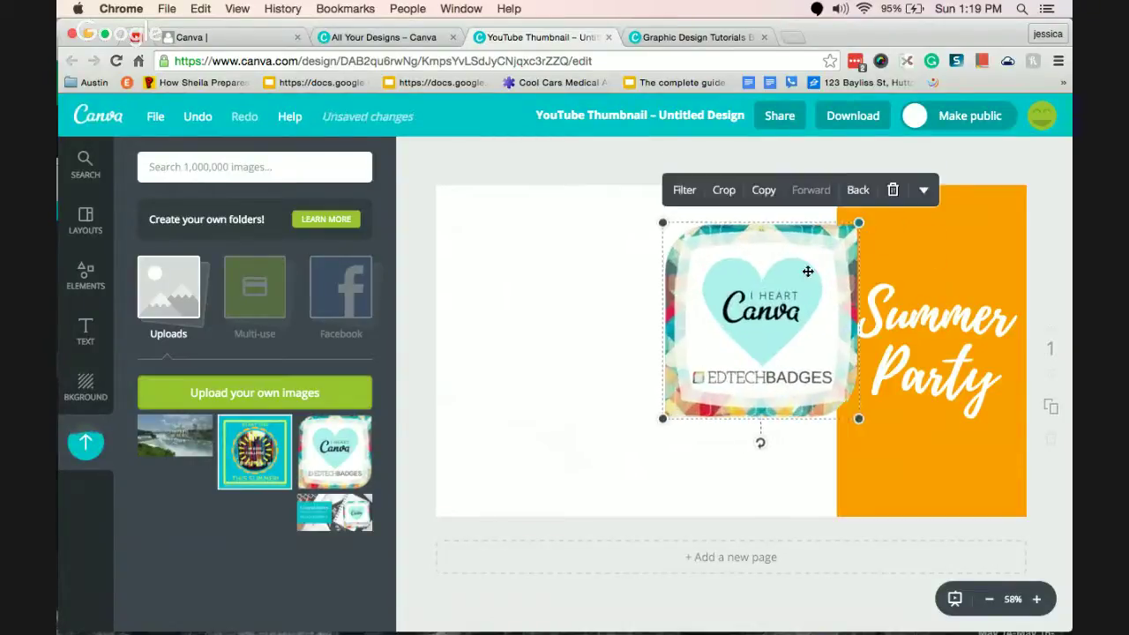
{"action": "left_click_drag", "start_coordinate": [706, 321], "coordinate": [754, 311]}
{"action": "left_click_drag", "start_coordinate": [748, 354], "coordinate": [583, 404]}
{"action": "left_click", "coordinate": [910, 254]}
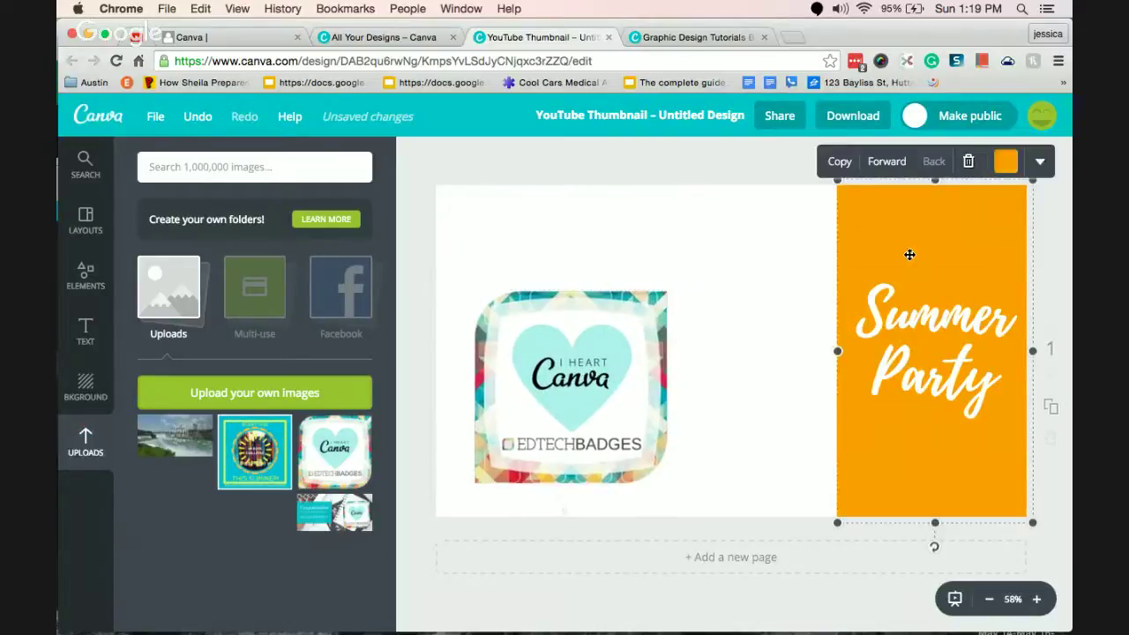
Recolour the orange panel light blue, fine-tuning the shade to 36a8ff.
{"action": "left_click", "coordinate": [1002, 162]}
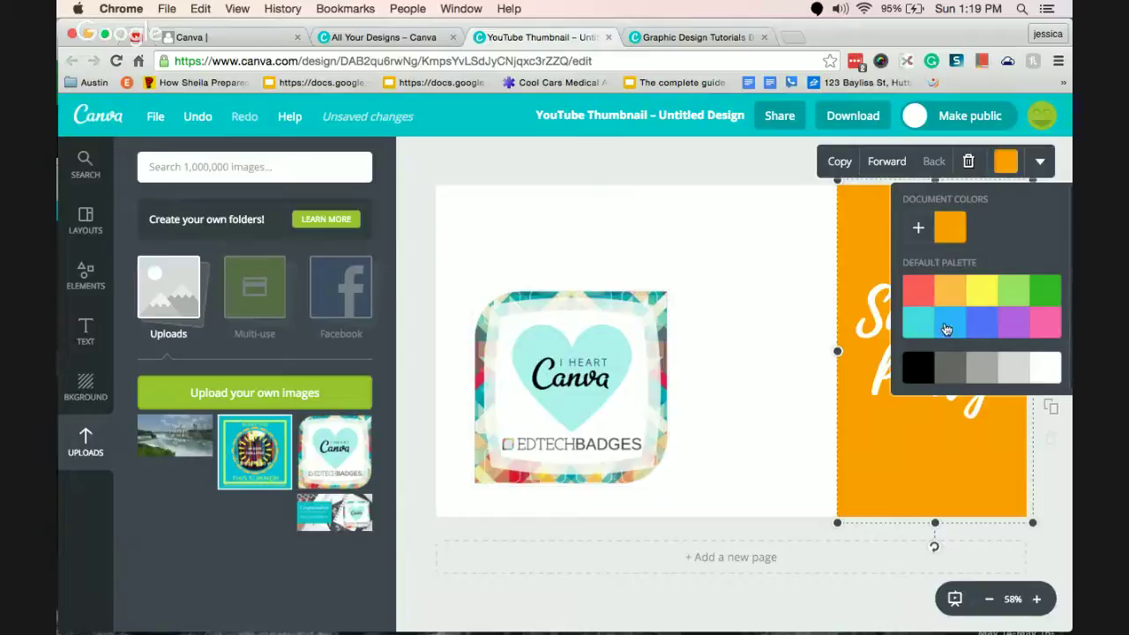
{"action": "left_click", "coordinate": [945, 328]}
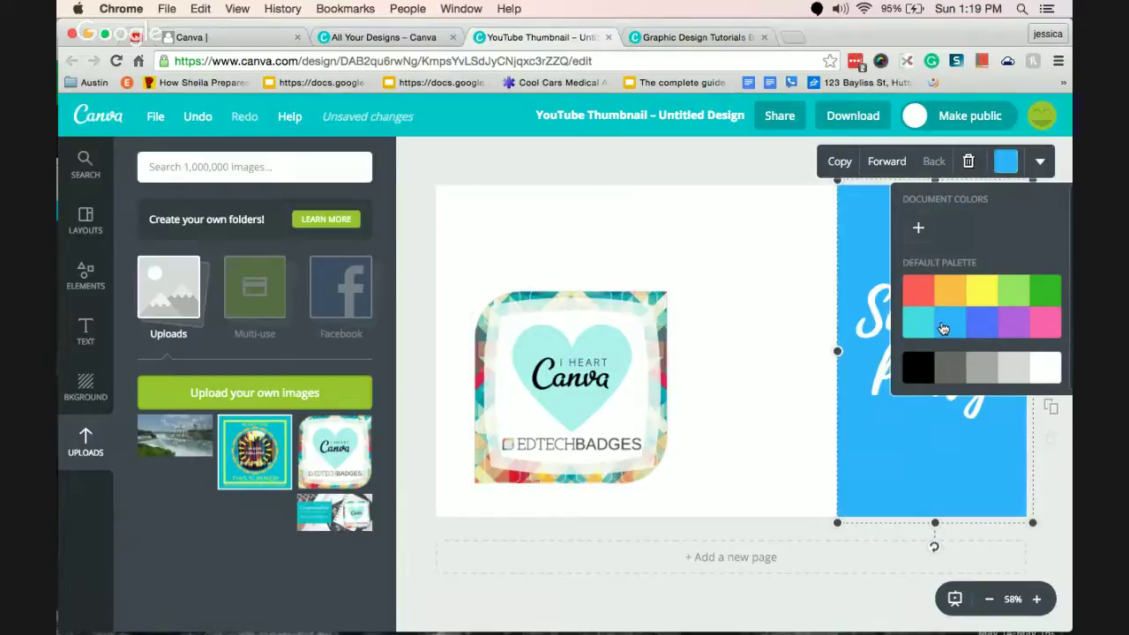
{"action": "left_click", "coordinate": [1013, 161]}
{"action": "left_click", "coordinate": [1011, 161]}
{"action": "left_click", "coordinate": [920, 230]}
{"action": "mouse_move", "coordinate": [777, 297]}
{"action": "left_mouse_down"}
{"action": "mouse_move", "coordinate": [773, 283]}
{"action": "mouse_move", "coordinate": [777, 294]}
{"action": "left_mouse_up"}
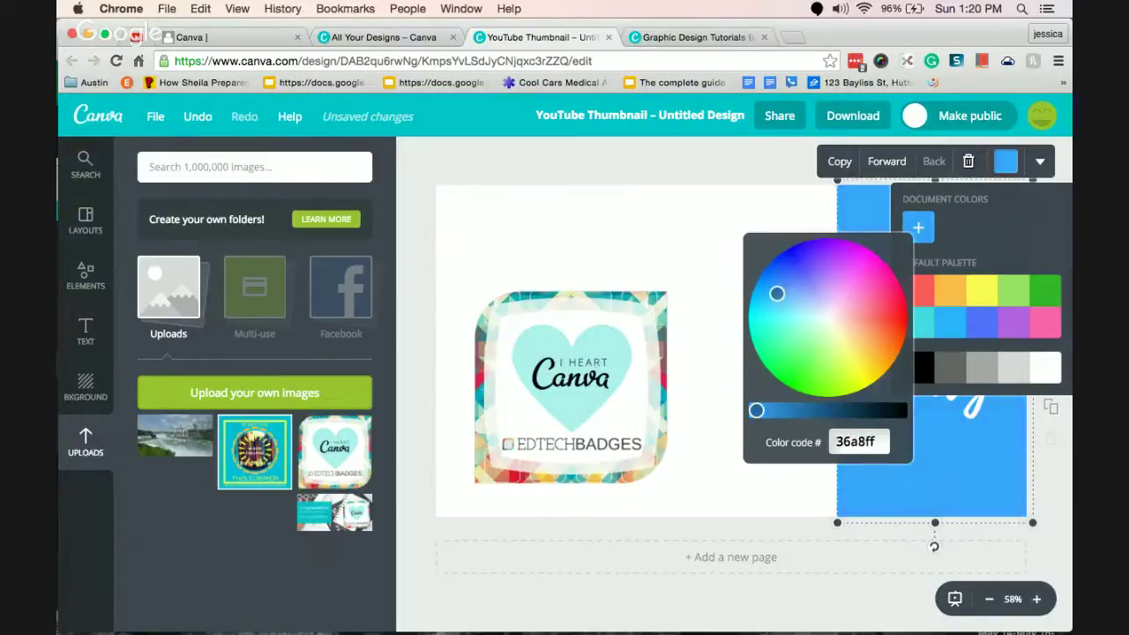
{"action": "left_click", "coordinate": [656, 288]}
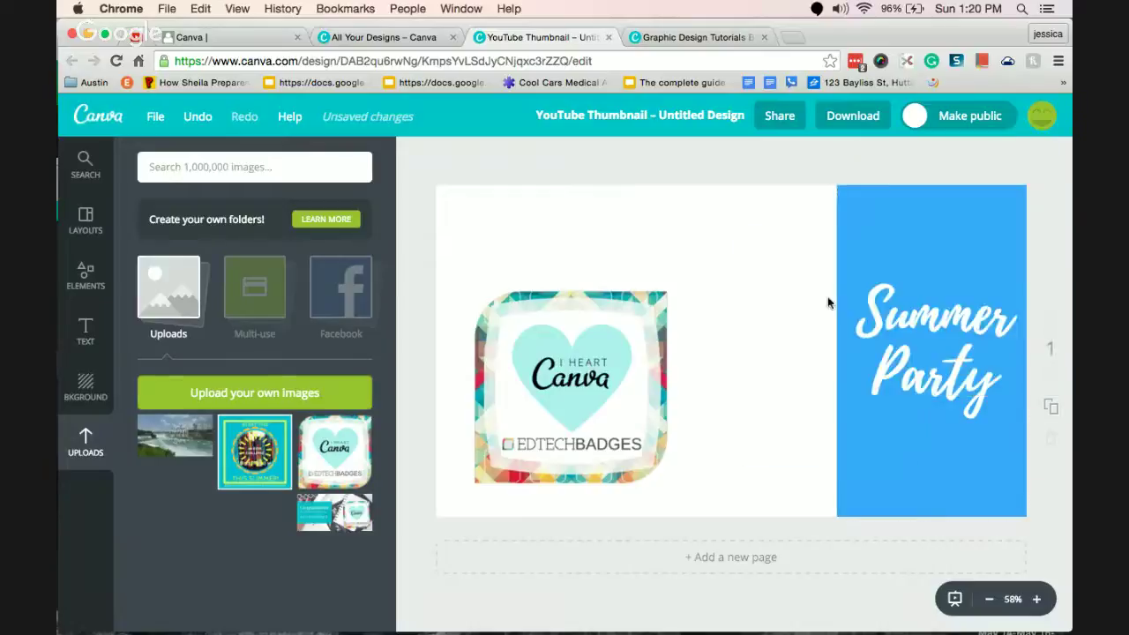
{"action": "left_click", "coordinate": [938, 315]}
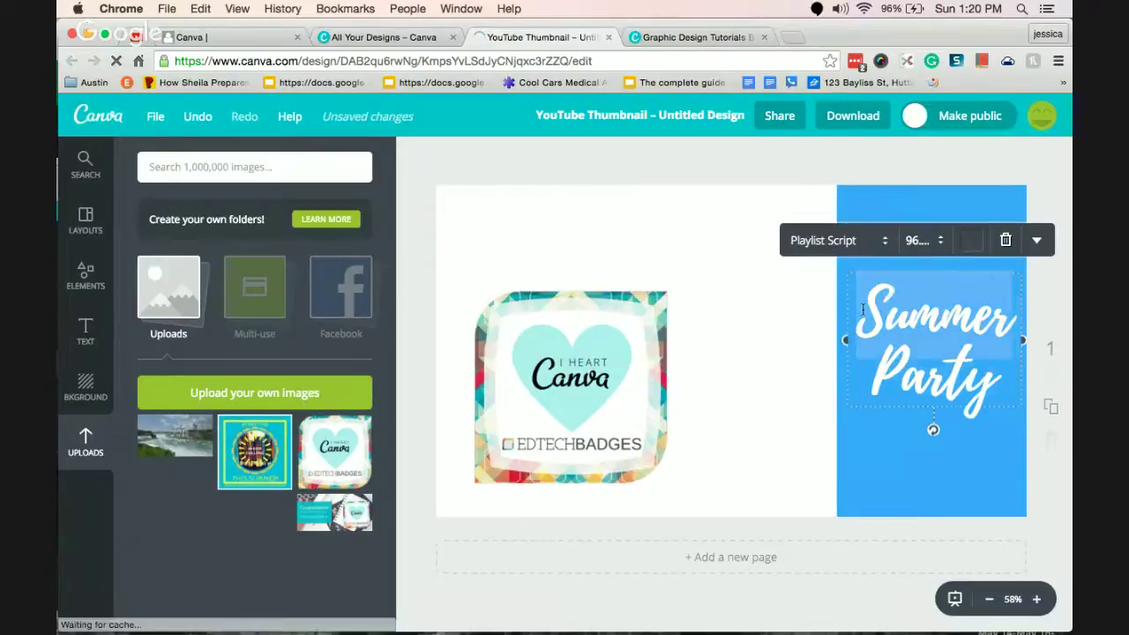
Replace the Summer Party text with 'Design Party'.
{"action": "double_click", "coordinate": [896, 313]}
{"action": "left_click_drag", "start_coordinate": [857, 305], "coordinate": [1000, 316]}
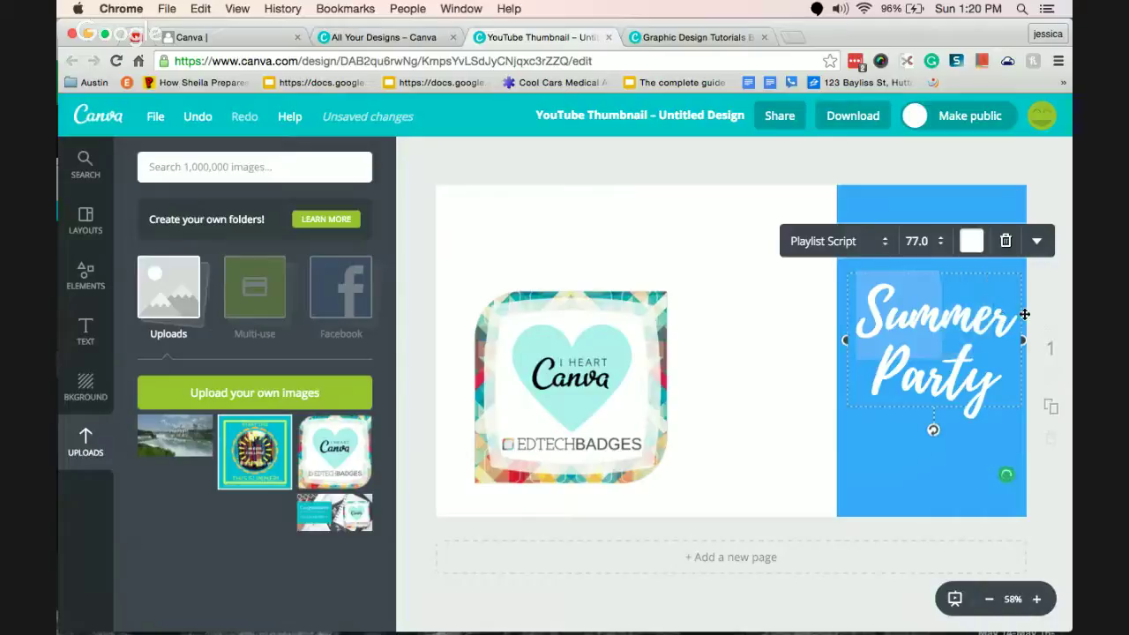
{"action": "key", "text": "ctrl+a"}
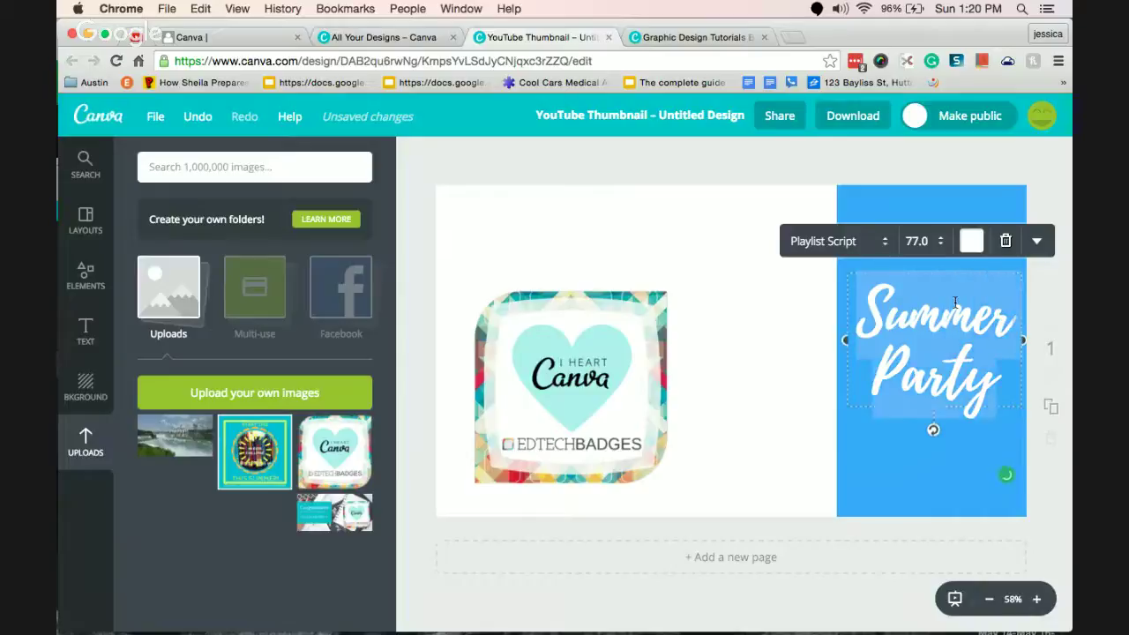
{"action": "key", "text": "BackSpace"}
{"action": "type", "text": "Design Party"}
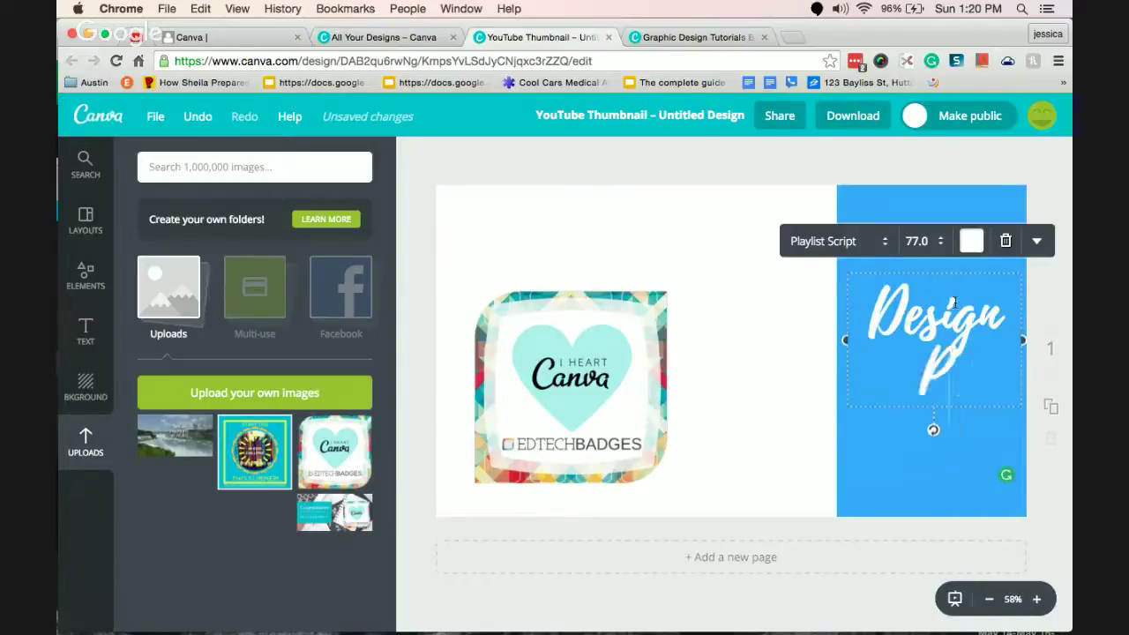
{"action": "left_click", "coordinate": [738, 345]}
Retype the wording as '#Badge OutMy Pd' and select all of it for a font change.
{"action": "double_click", "coordinate": [926, 314]}
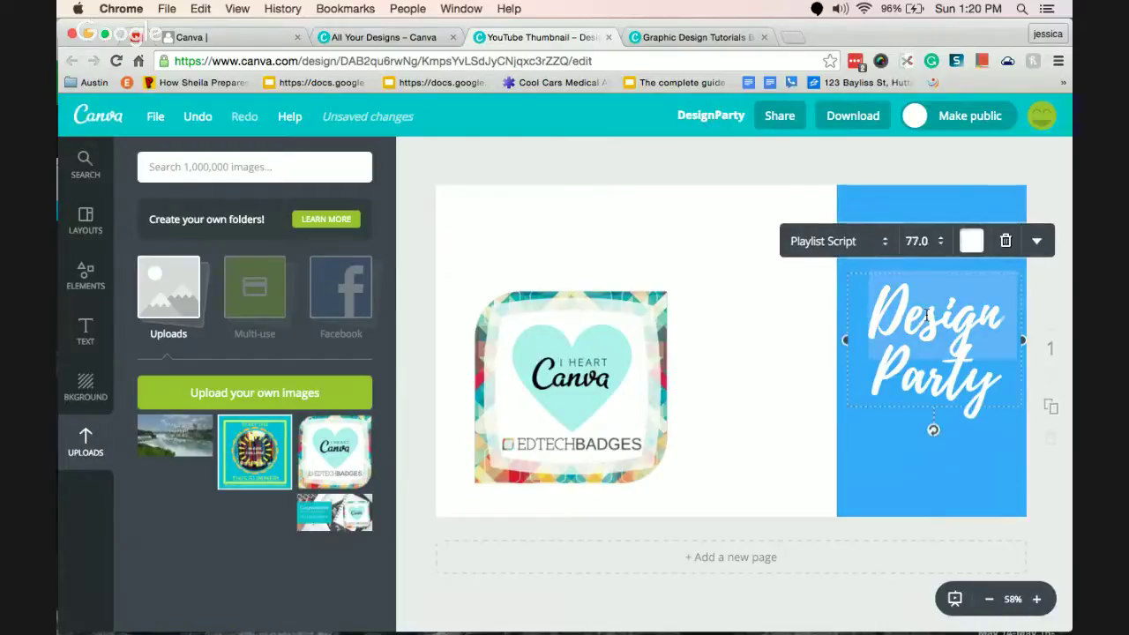
{"action": "key", "text": "BackSpace"}
{"action": "double_click", "coordinate": [926, 312]}
{"action": "key", "text": "BackSpace"}
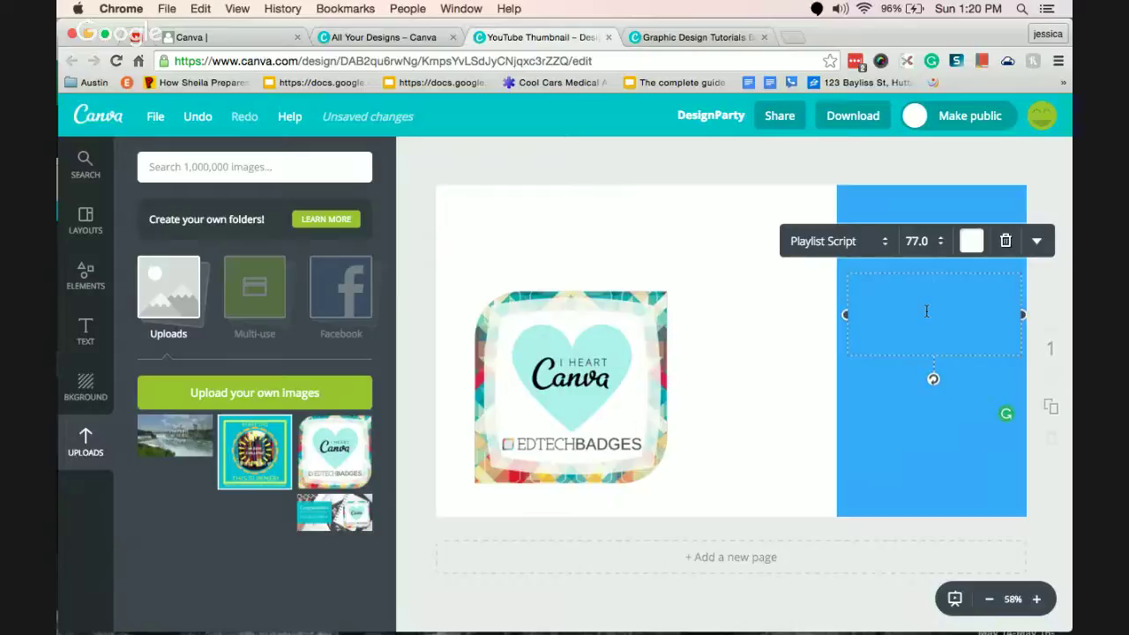
{"action": "type", "text": "#B"}
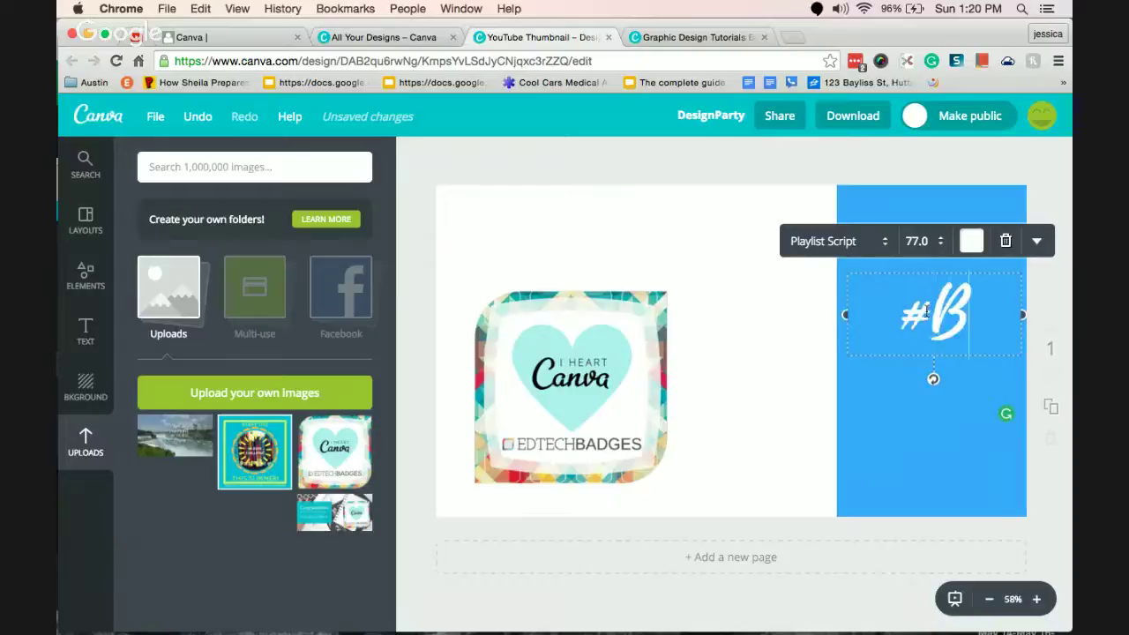
{"action": "type", "text": "adge outmy"}
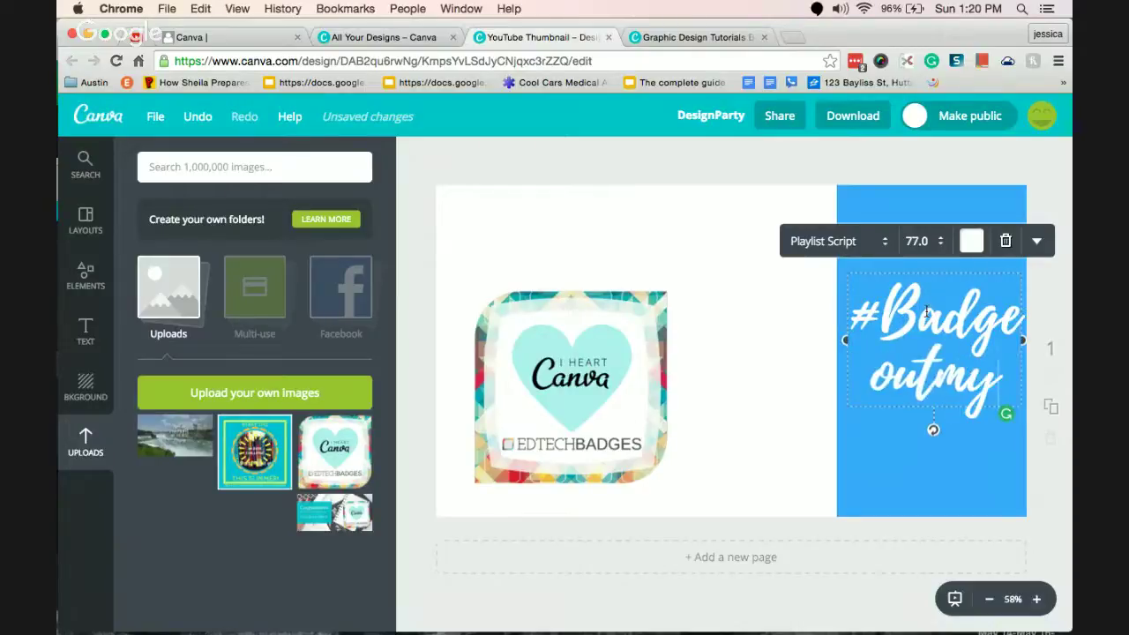
{"action": "key", "text": "BackSpace"}
{"action": "key", "text": "BackSpace"}
{"action": "key", "text": "BackSpace"}
{"action": "key", "text": "BackSpace"}
{"action": "key", "text": "BackSpace"}
{"action": "type", "text": "Out"}
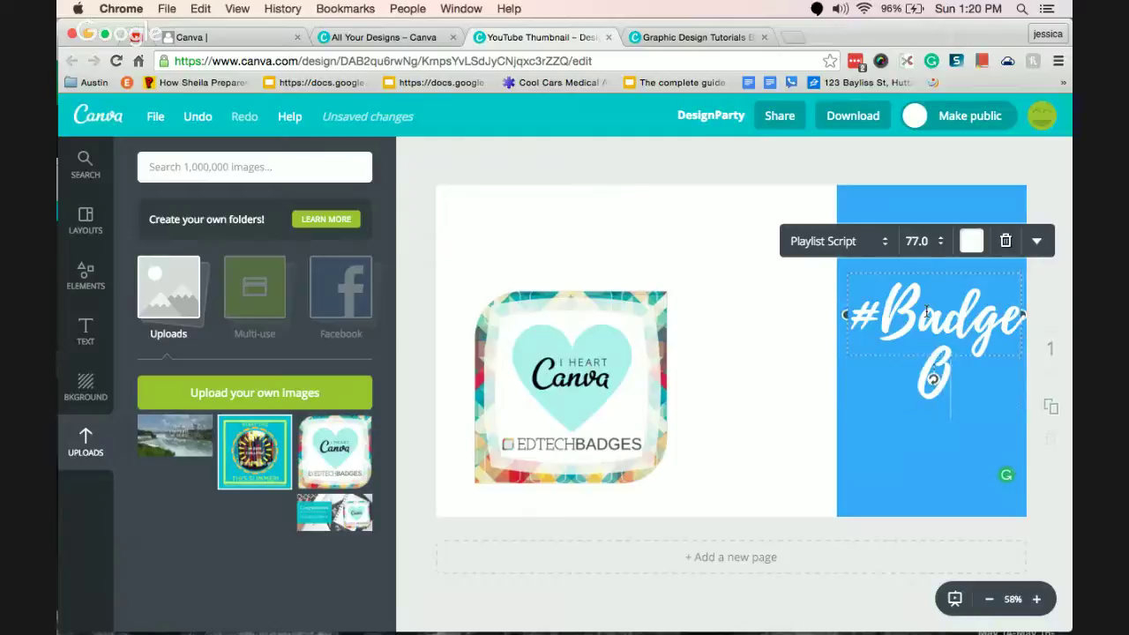
{"action": "type", "text": "My PD"}
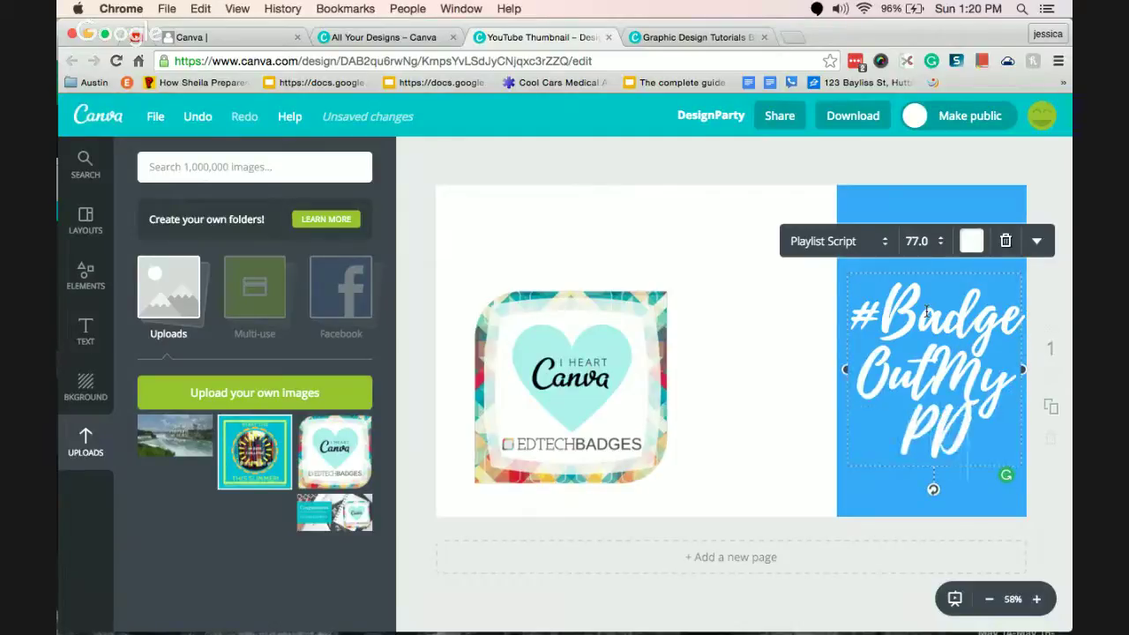
{"action": "key", "text": "BackSpace"}
{"action": "type", "text": "d"}
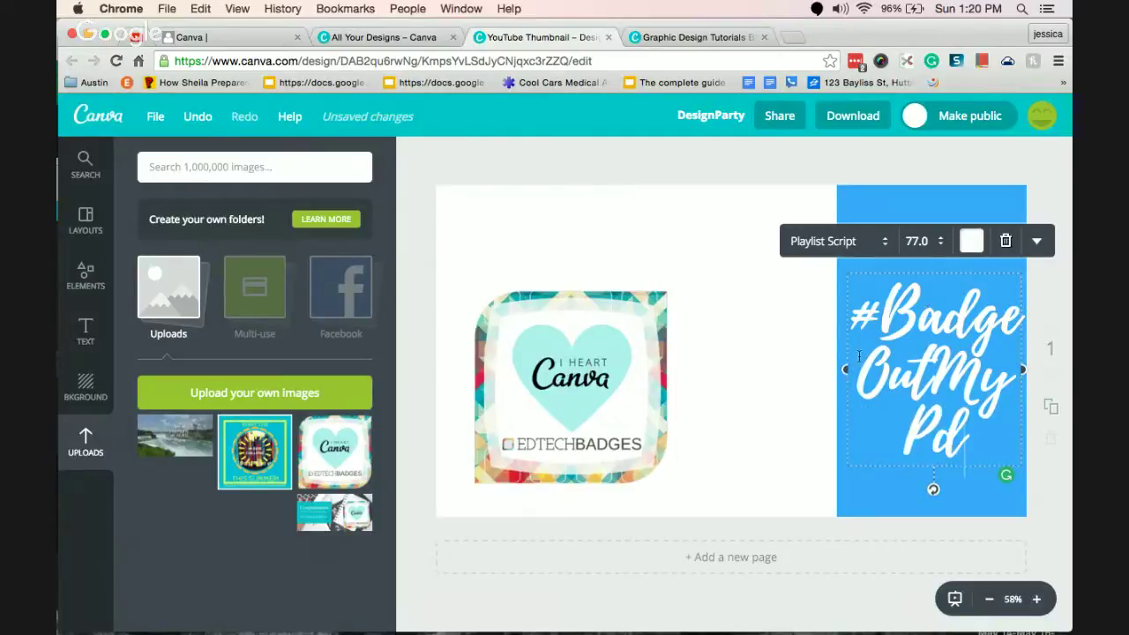
{"action": "key", "text": "super+a"}
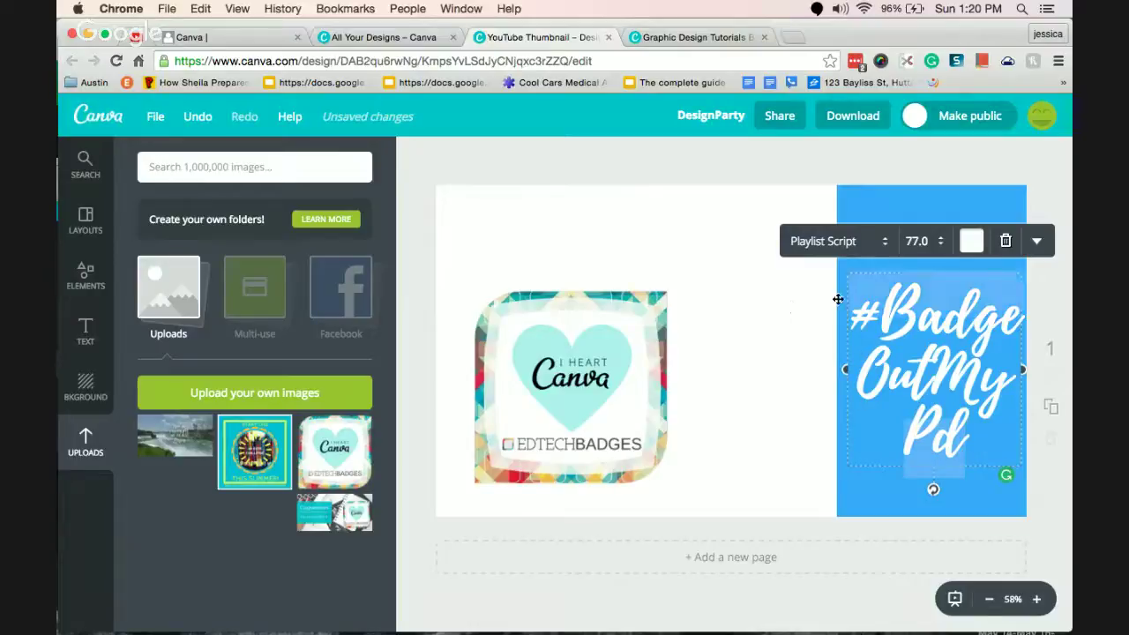
{"action": "left_click", "coordinate": [842, 242]}
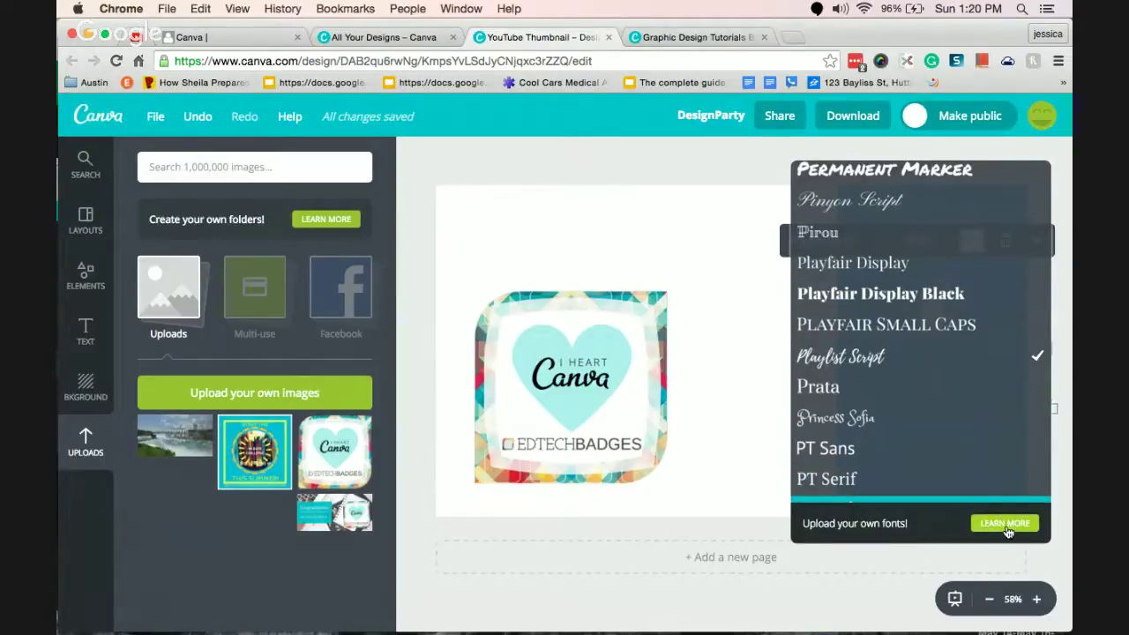
Apply Pinyon Script to the hashtag and paste back the full #BadgeOutMyPd text.
{"action": "left_click", "coordinate": [832, 200]}
{"action": "double_click", "coordinate": [934, 324]}
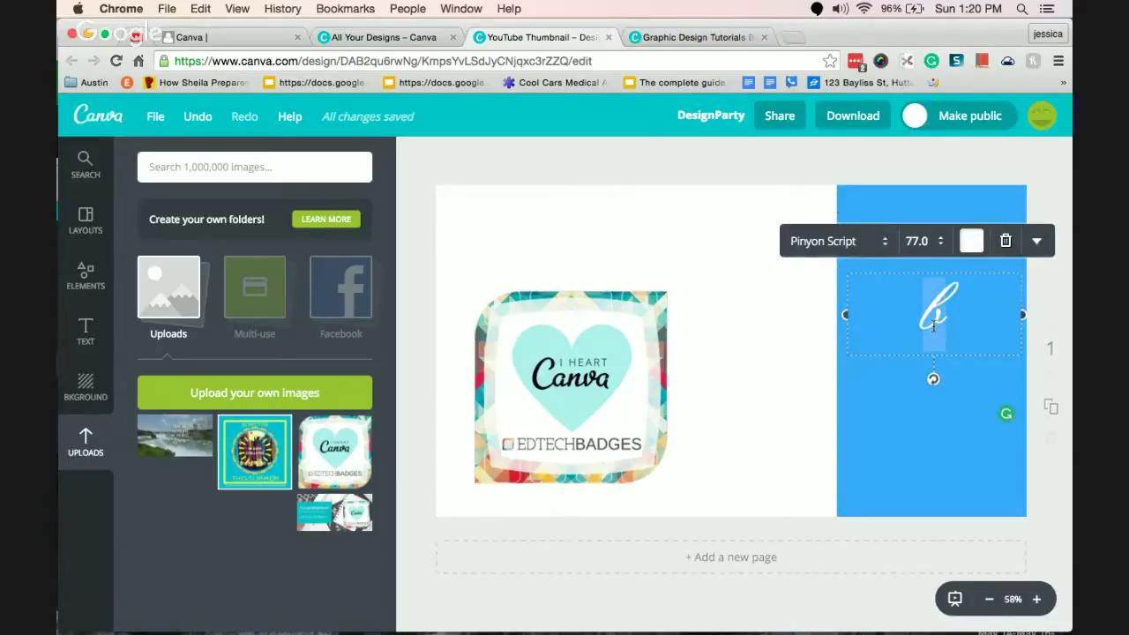
{"action": "type", "text": "#BadgeOutMyPd"}
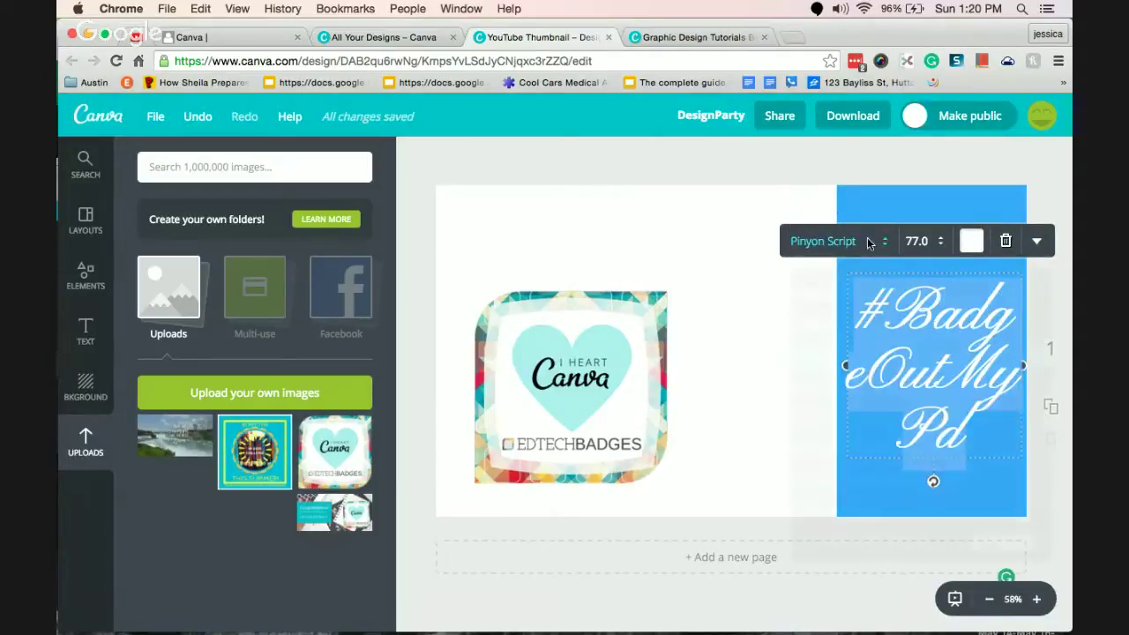
Change the hashtag's font to Bebas Neue.
{"action": "left_click", "coordinate": [867, 240]}
{"action": "scroll", "coordinate": [916, 240], "scroll_direction": "up", "scroll_amount": 10}
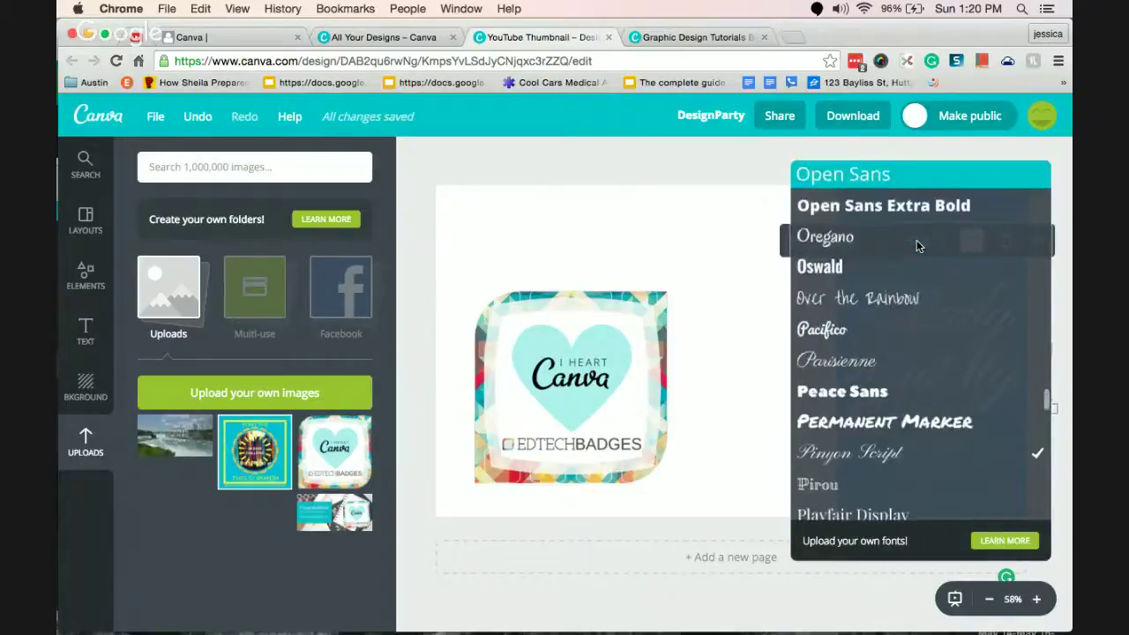
{"action": "scroll", "coordinate": [917, 240], "scroll_direction": "up", "scroll_amount": 2}
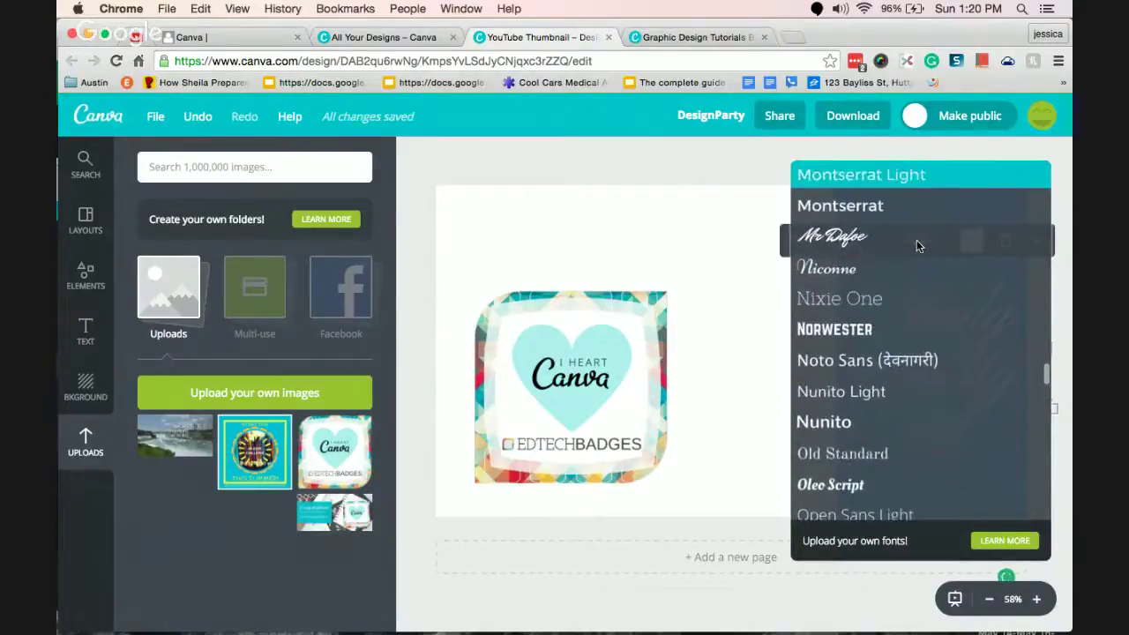
{"action": "scroll", "coordinate": [879, 191], "scroll_direction": "up", "scroll_amount": 1}
{"action": "scroll", "coordinate": [879, 191], "scroll_direction": "up", "scroll_amount": 8}
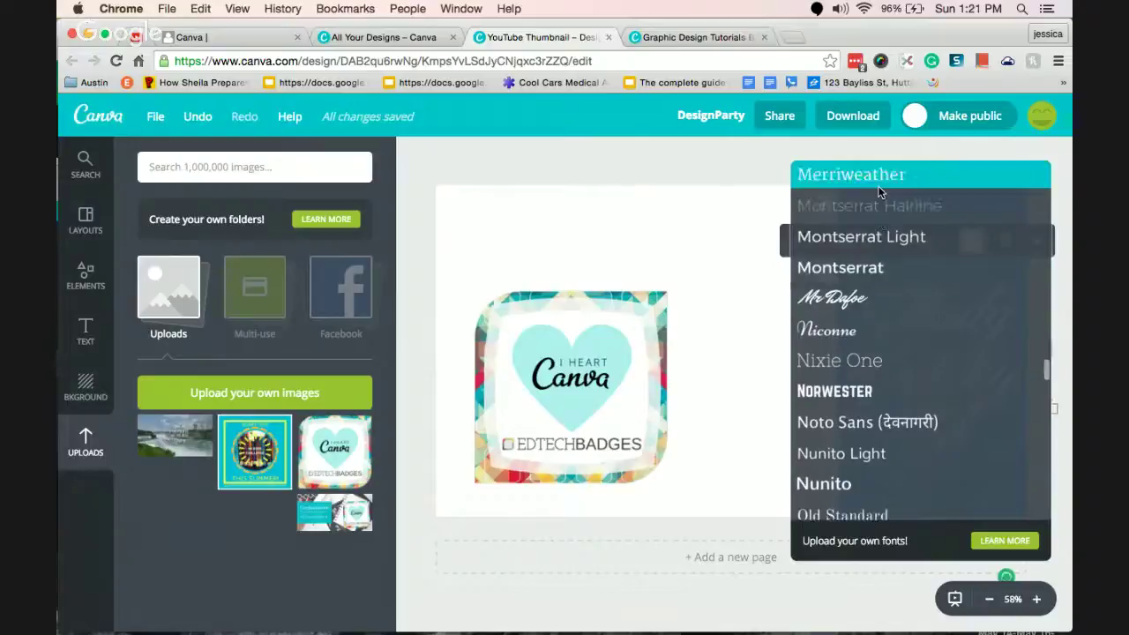
{"action": "scroll", "coordinate": [879, 192], "scroll_direction": "up", "scroll_amount": 5}
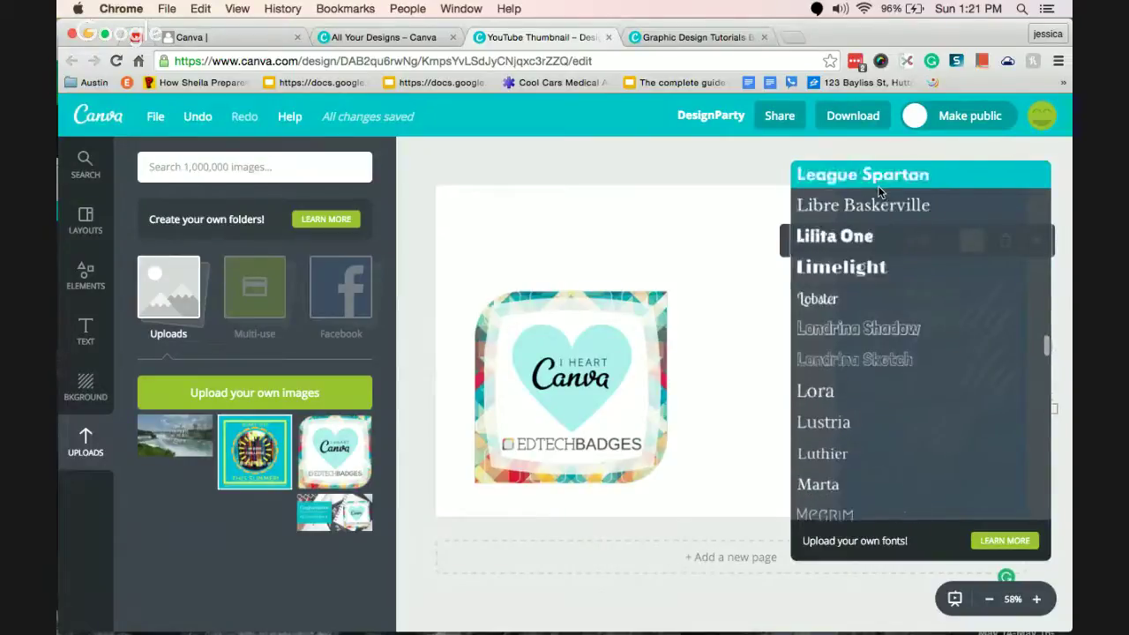
{"action": "scroll", "coordinate": [878, 192], "scroll_direction": "up", "scroll_amount": 8}
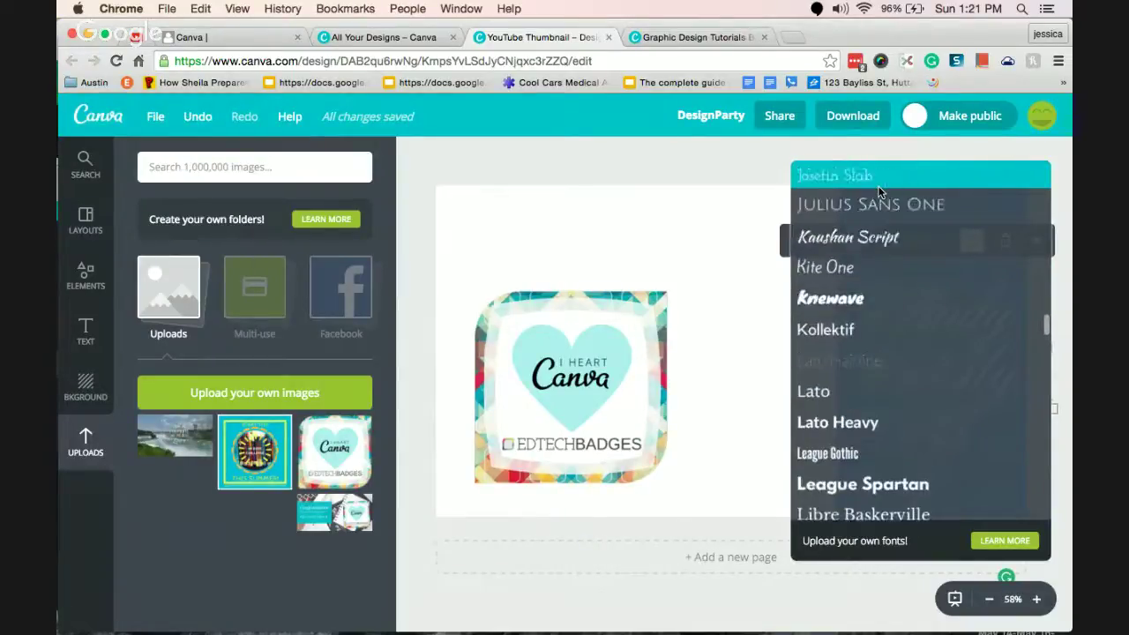
{"action": "scroll", "coordinate": [879, 191], "scroll_direction": "up", "scroll_amount": 10}
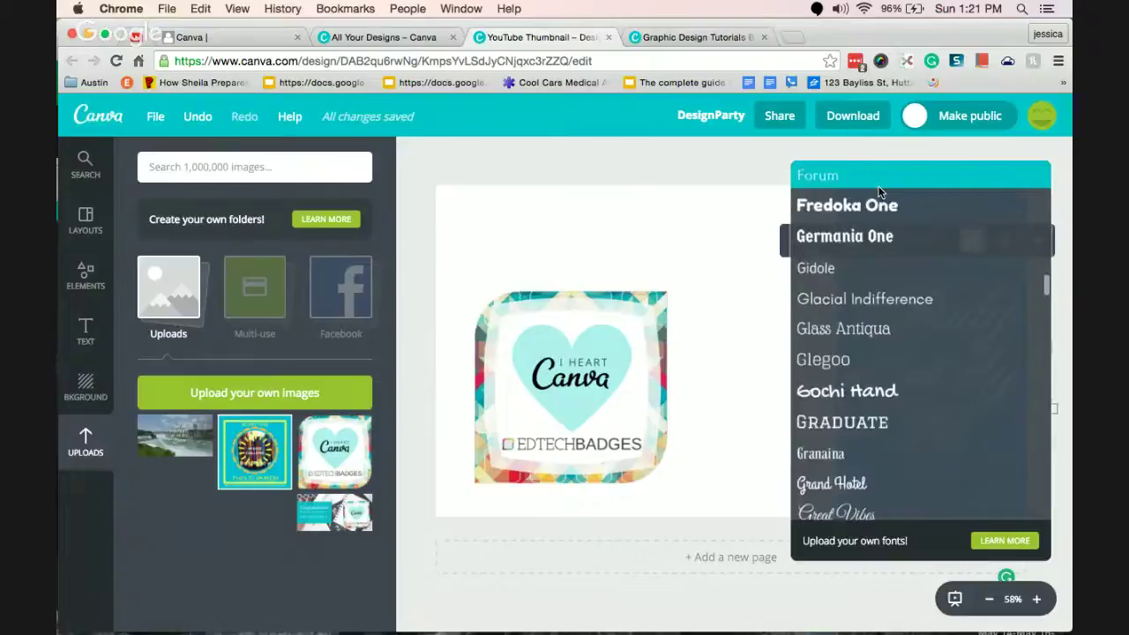
{"action": "scroll", "coordinate": [879, 191], "scroll_direction": "up", "scroll_amount": 10}
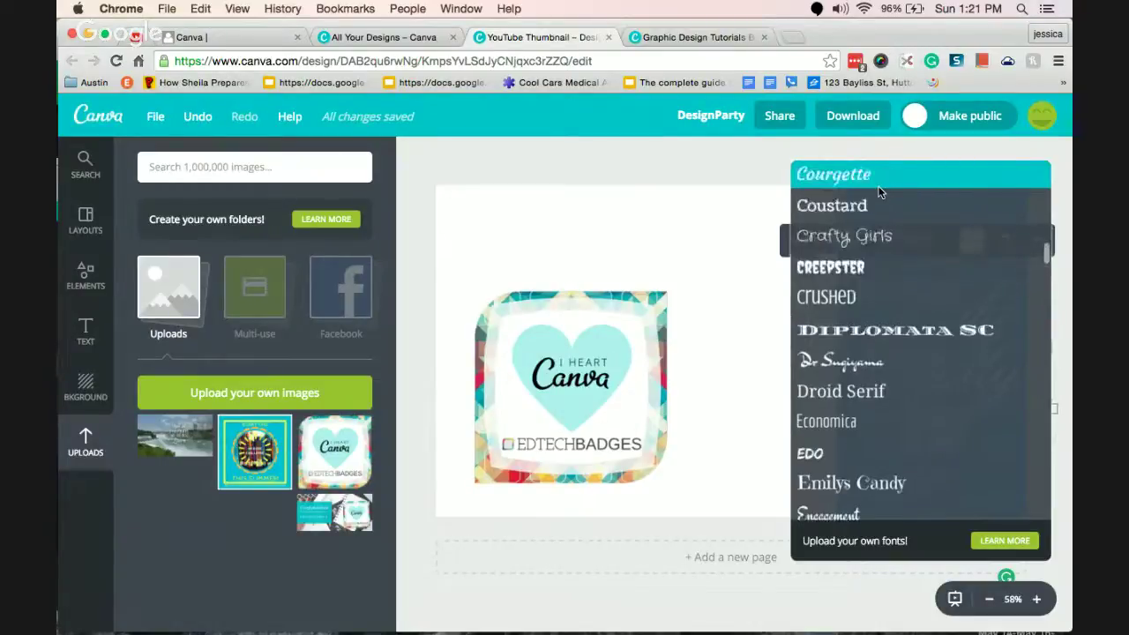
{"action": "scroll", "coordinate": [878, 192], "scroll_direction": "up", "scroll_amount": 10}
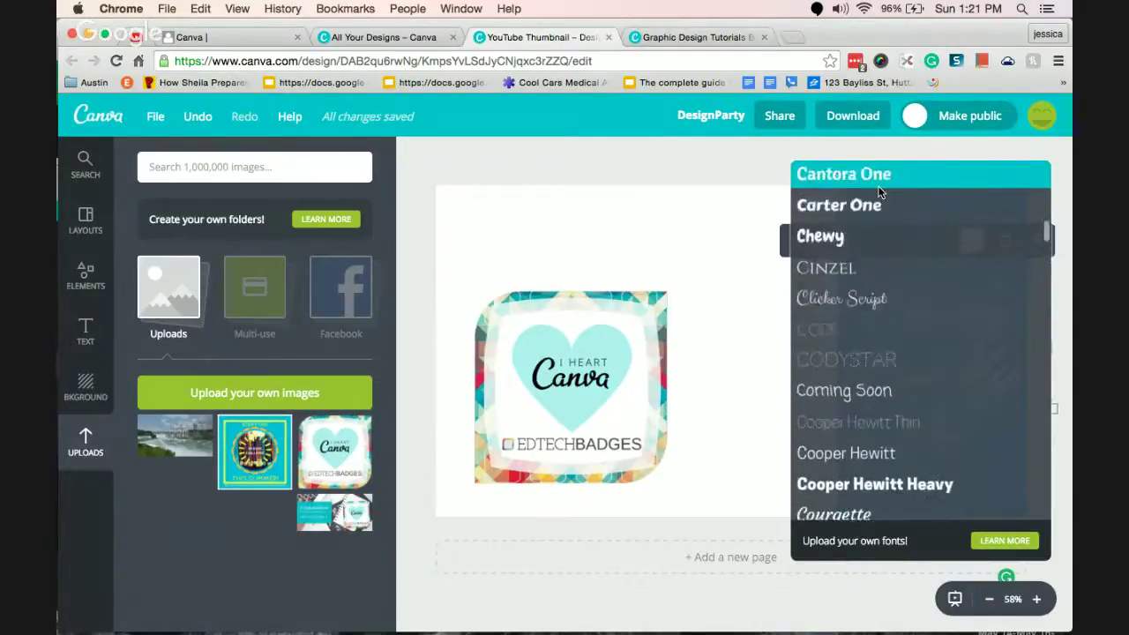
{"action": "scroll", "coordinate": [879, 192], "scroll_direction": "up", "scroll_amount": 1}
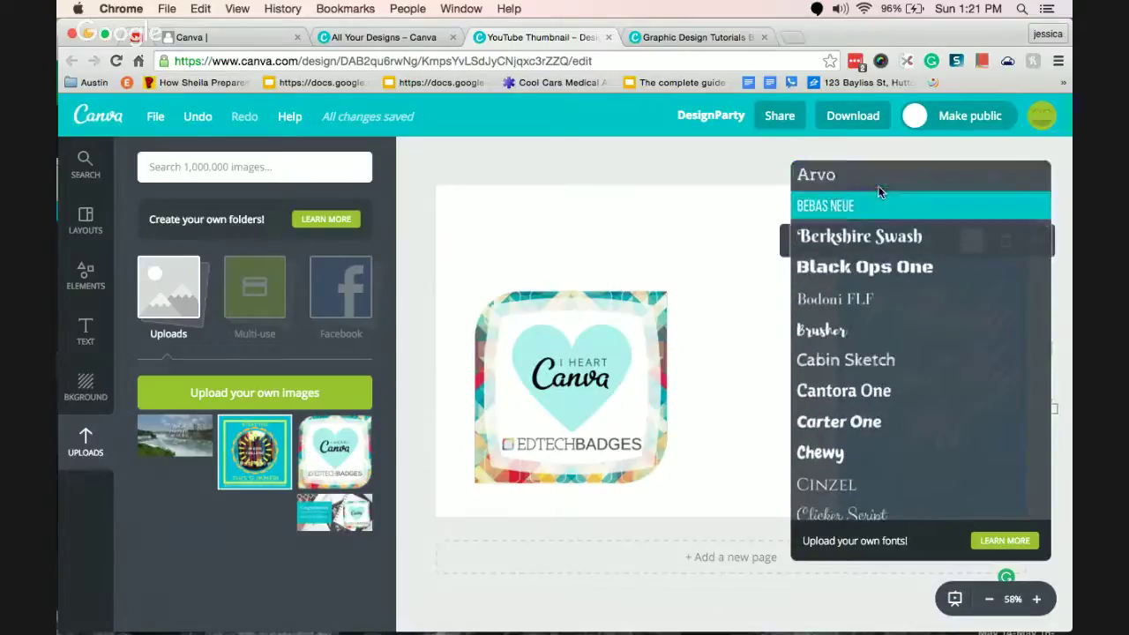
{"action": "left_click", "coordinate": [879, 193]}
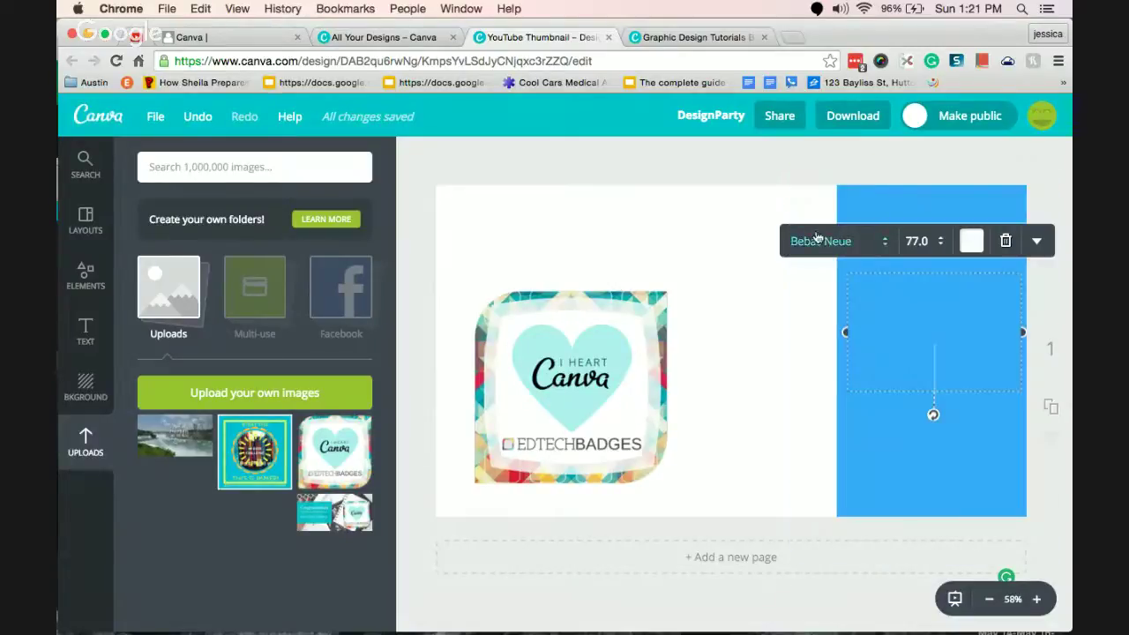
Enter #BADGEOUTMYPD at size 42 and move it to the top of the blue panel.
{"action": "type", "text": "#BADGEOU"}
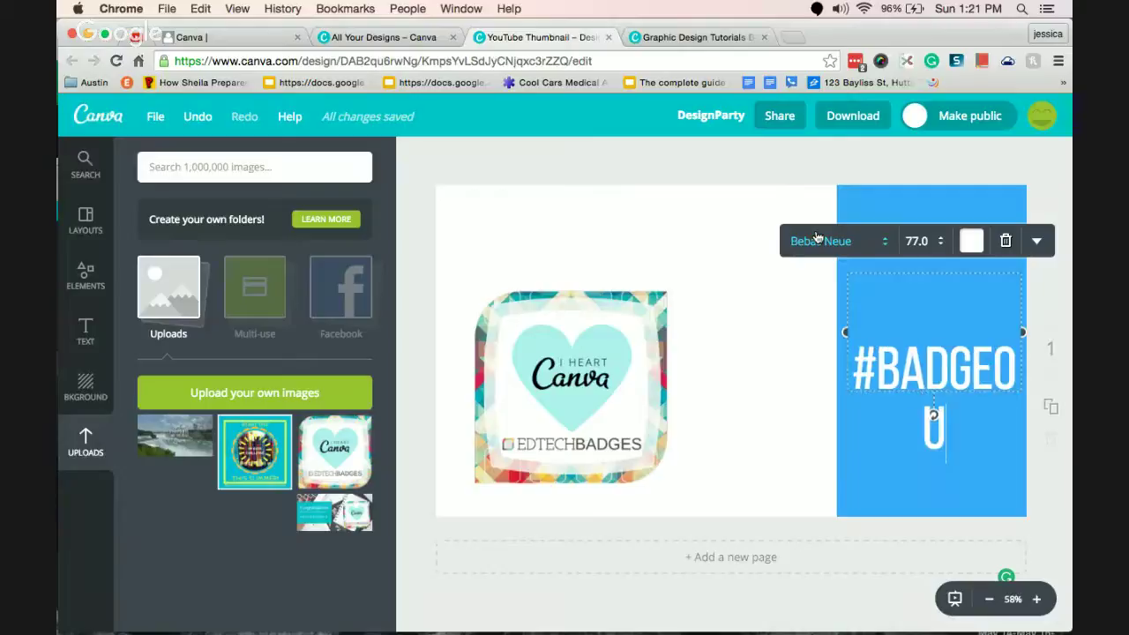
{"action": "type", "text": "TMYPD"}
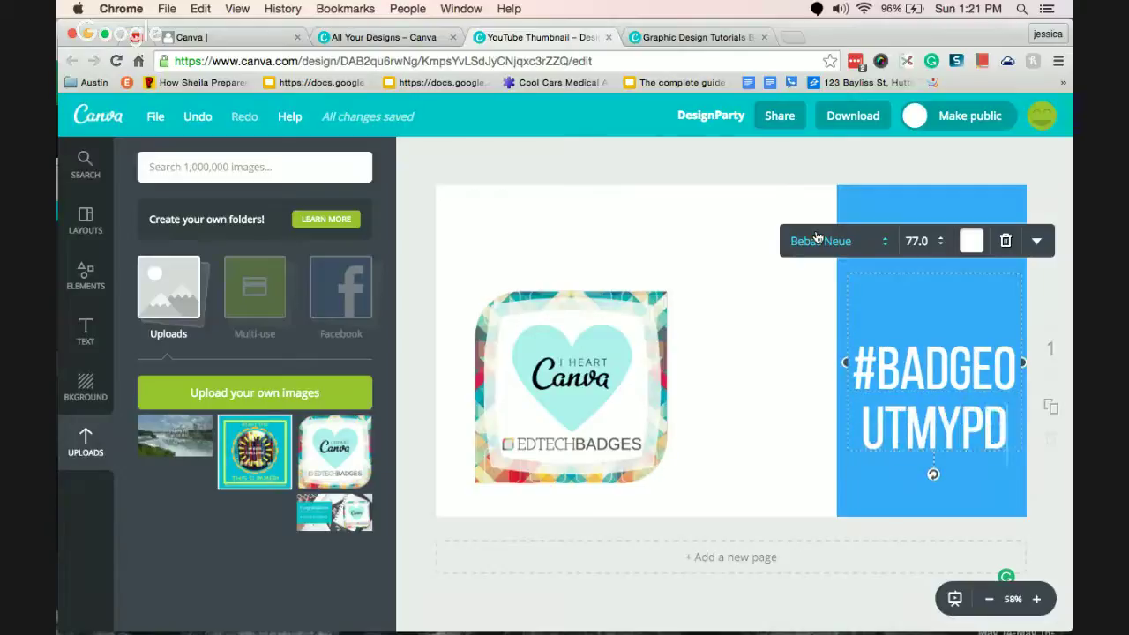
{"action": "left_click", "coordinate": [918, 241]}
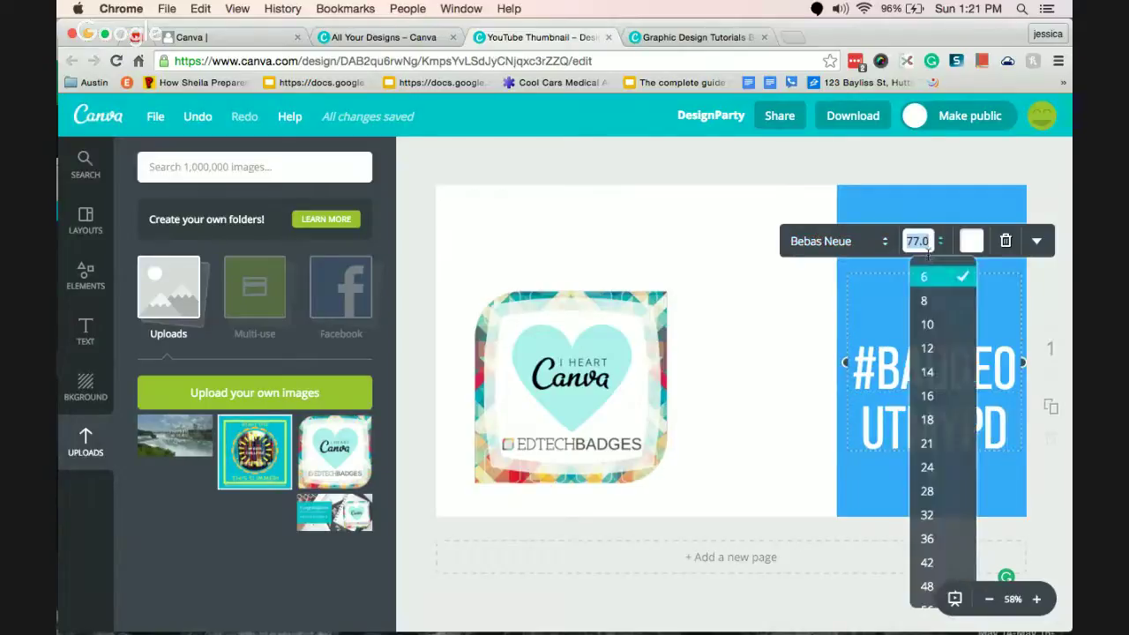
{"action": "left_click", "coordinate": [946, 495]}
{"action": "left_click", "coordinate": [922, 241]}
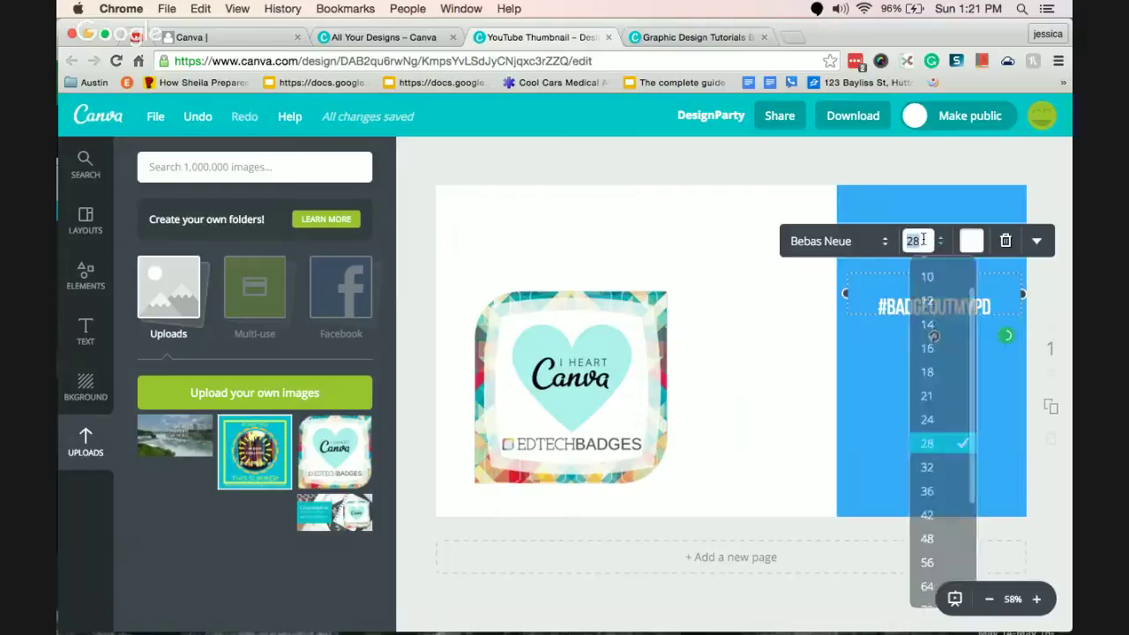
{"action": "left_click", "coordinate": [937, 514]}
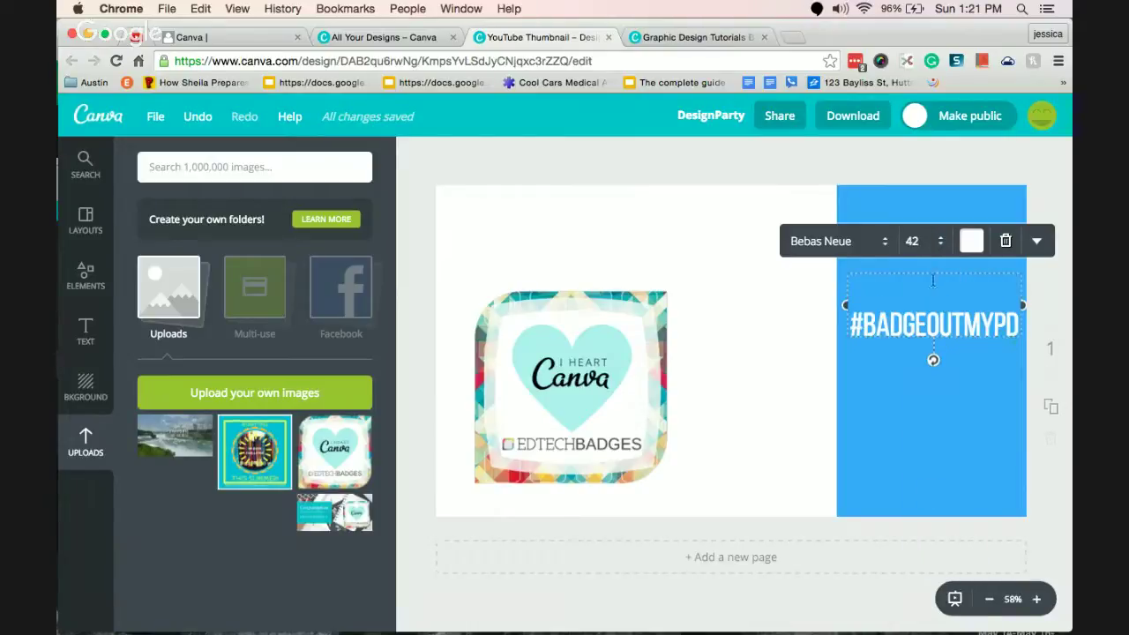
{"action": "left_click_drag", "start_coordinate": [932, 268], "coordinate": [926, 163]}
Widen the blue panel leftward and re-centre the hashtag on it.
{"action": "left_click", "coordinate": [868, 408]}
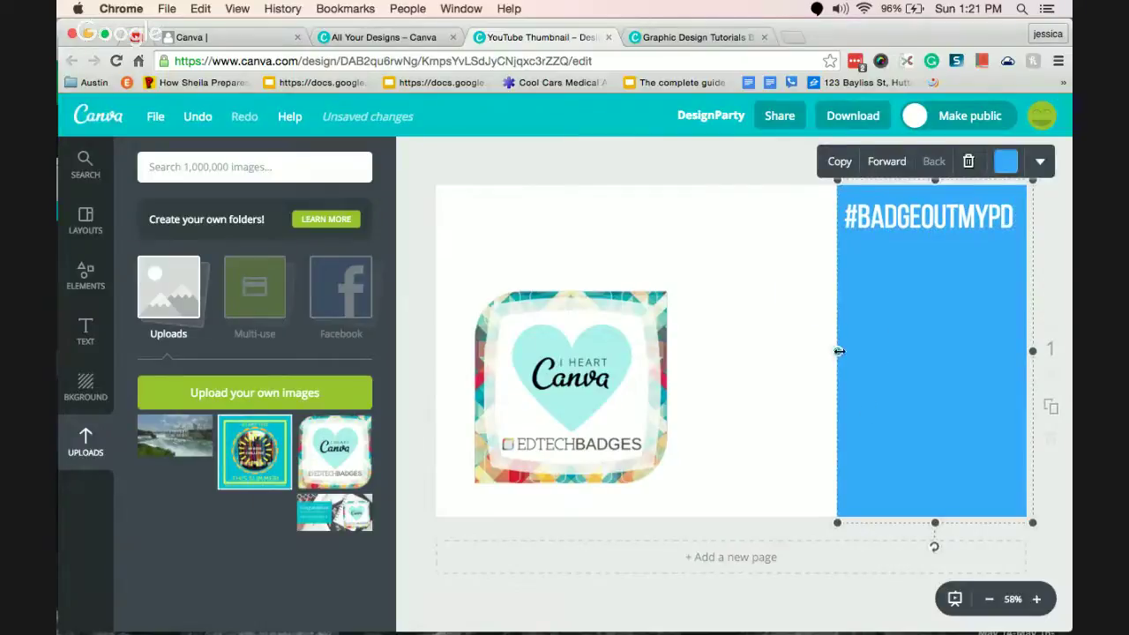
{"action": "left_click_drag", "start_coordinate": [839, 351], "coordinate": [772, 352]}
{"action": "left_click_drag", "start_coordinate": [962, 218], "coordinate": [932, 217]}
{"action": "left_click", "coordinate": [661, 340]}
{"action": "left_click", "coordinate": [539, 218]}
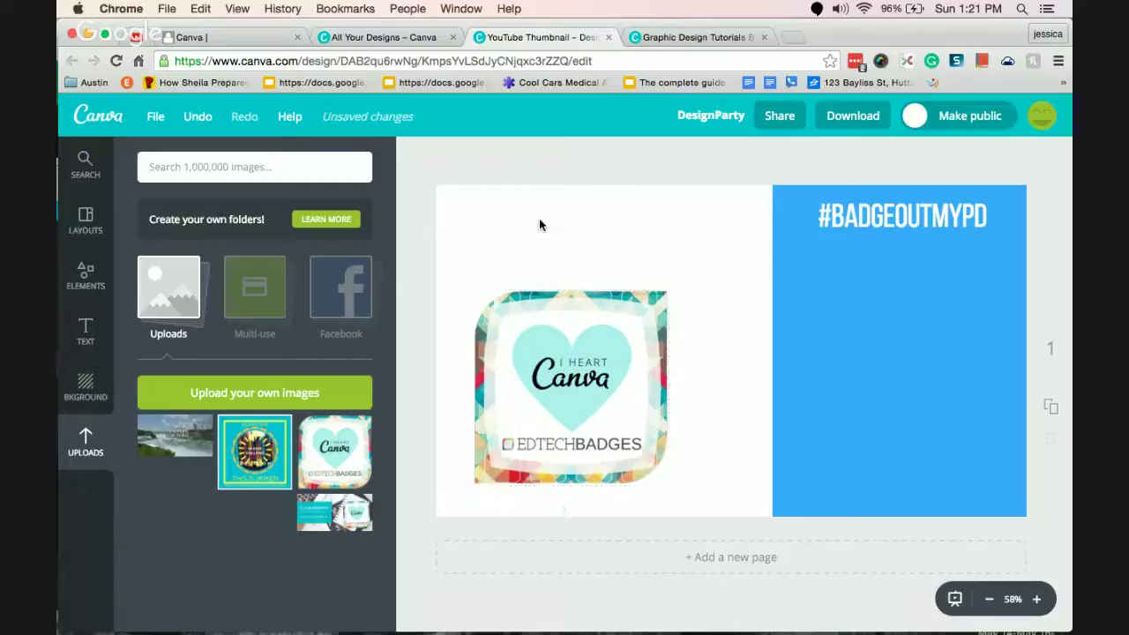
{"action": "left_click", "coordinate": [691, 36]}
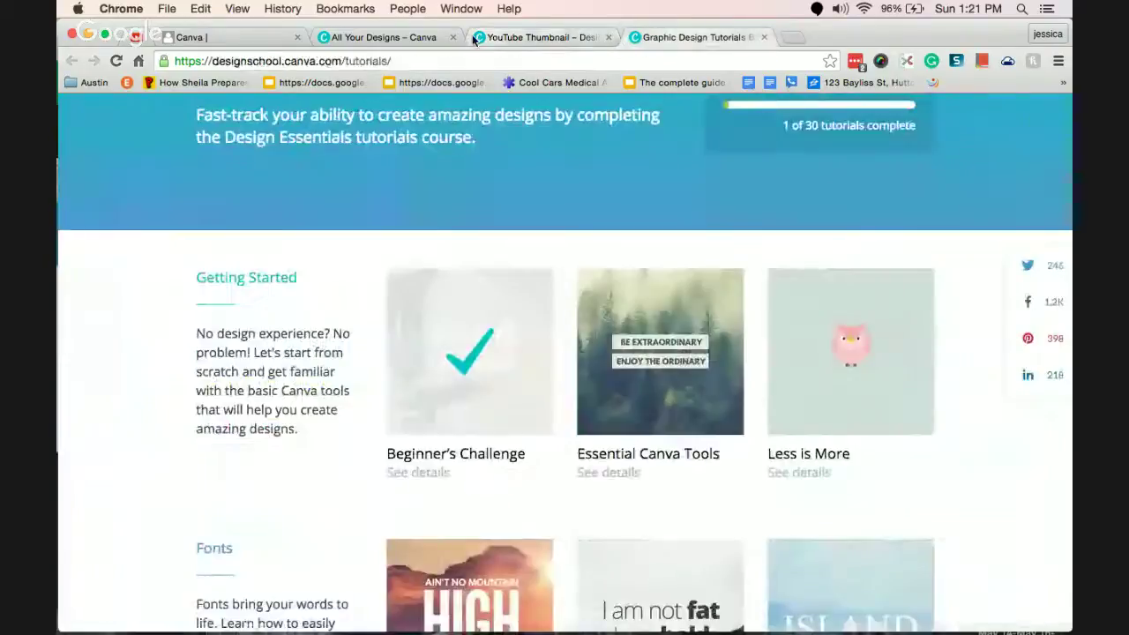
{"action": "left_click", "coordinate": [529, 37]}
{"action": "left_click", "coordinate": [366, 37]}
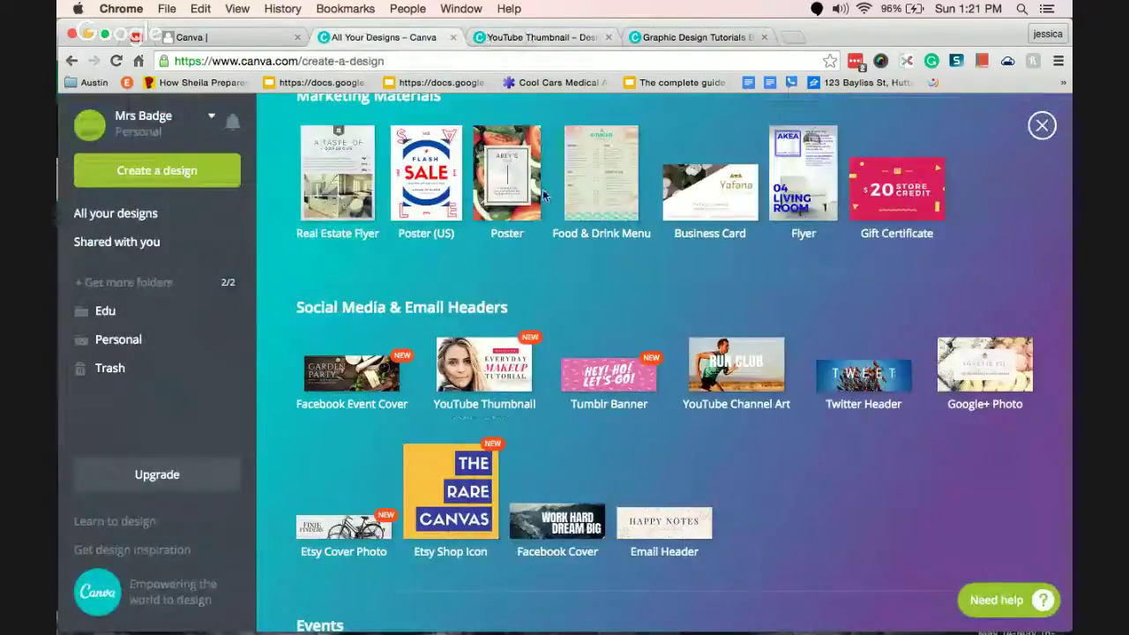
{"action": "scroll", "coordinate": [942, 298], "scroll_direction": "up", "scroll_amount": 5}
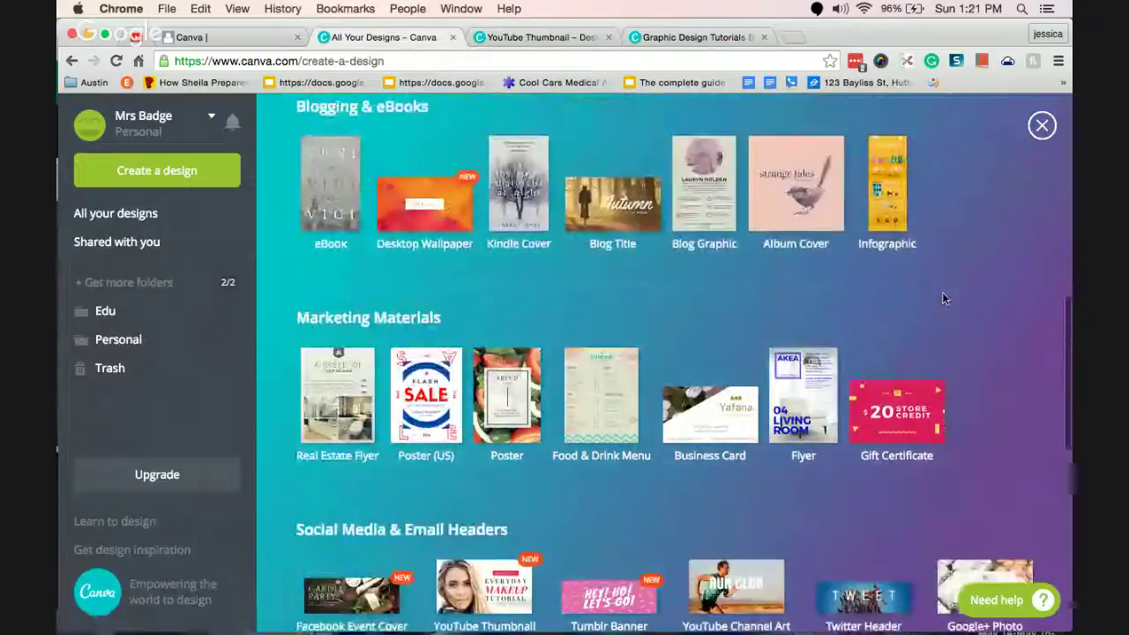
{"action": "left_click", "coordinate": [534, 37]}
{"action": "left_click", "coordinate": [693, 37]}
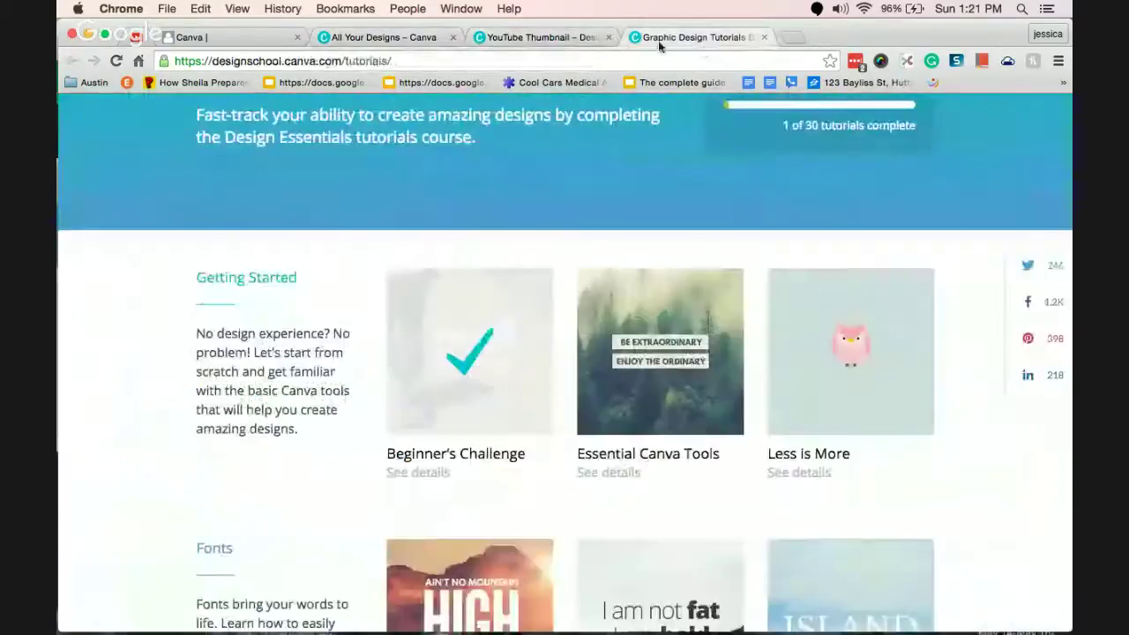
{"action": "left_click", "coordinate": [563, 37]}
{"action": "left_click", "coordinate": [591, 368]}
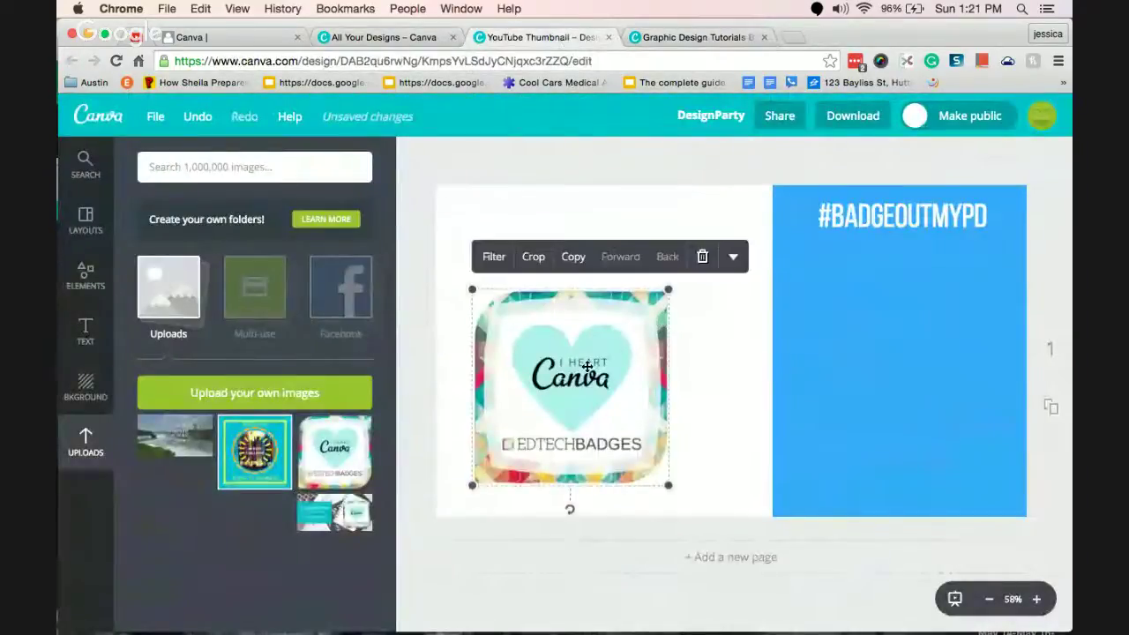
Place the I Heart Canva badge under the hashtag and recolour the panel turquoise.
{"action": "left_click_drag", "start_coordinate": [591, 368], "coordinate": [920, 351]}
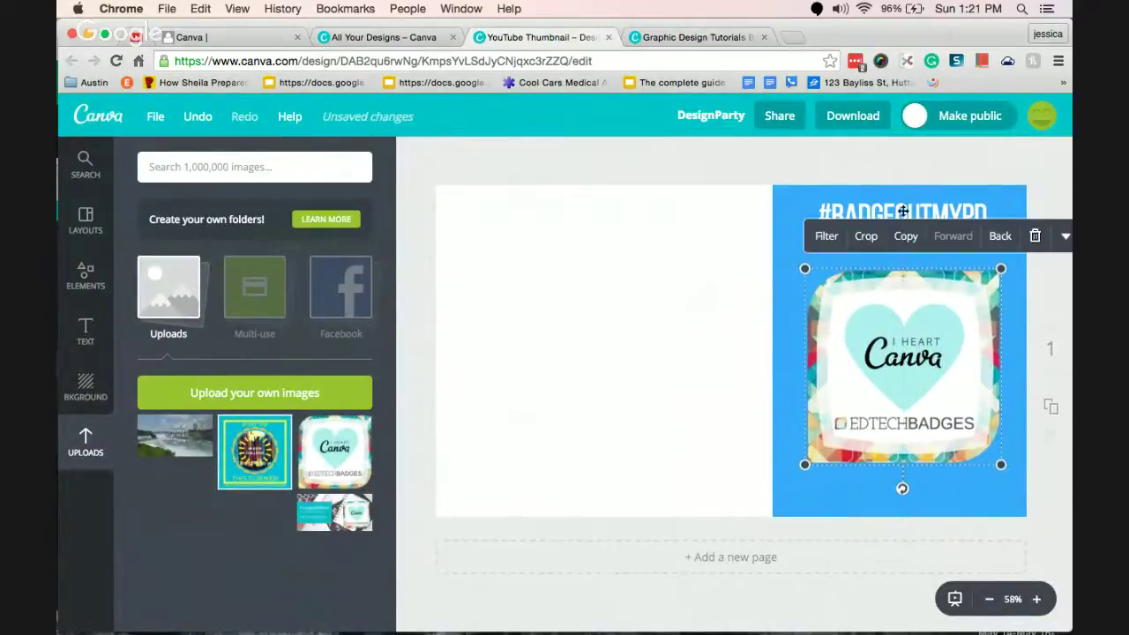
{"action": "left_click_drag", "start_coordinate": [903, 211], "coordinate": [902, 213]}
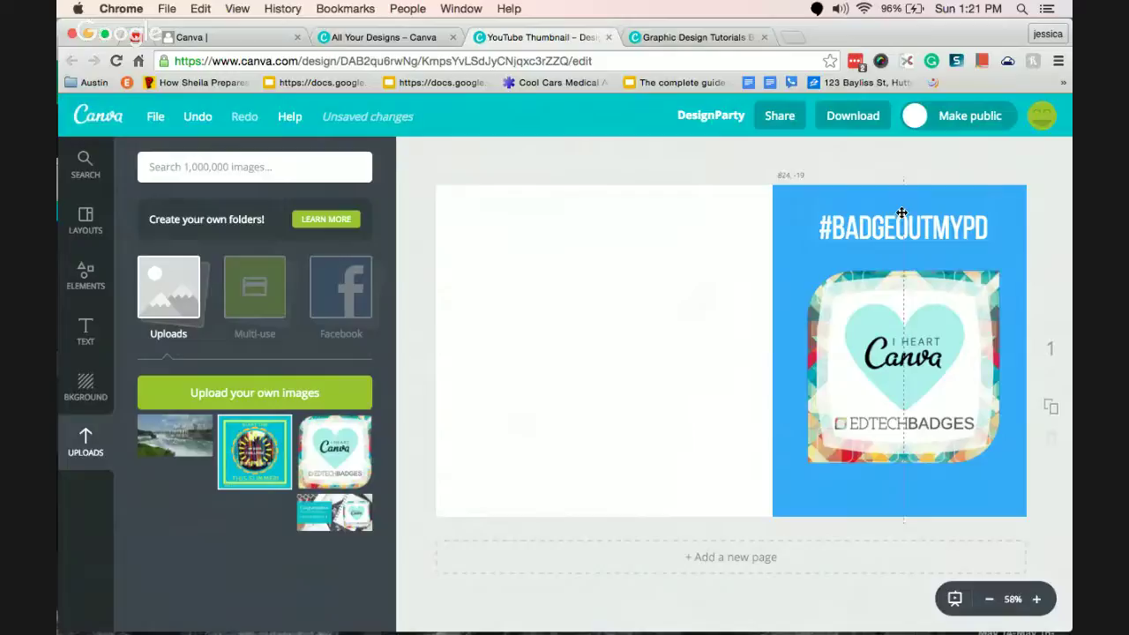
{"action": "left_click", "coordinate": [795, 275]}
{"action": "left_click", "coordinate": [964, 160]}
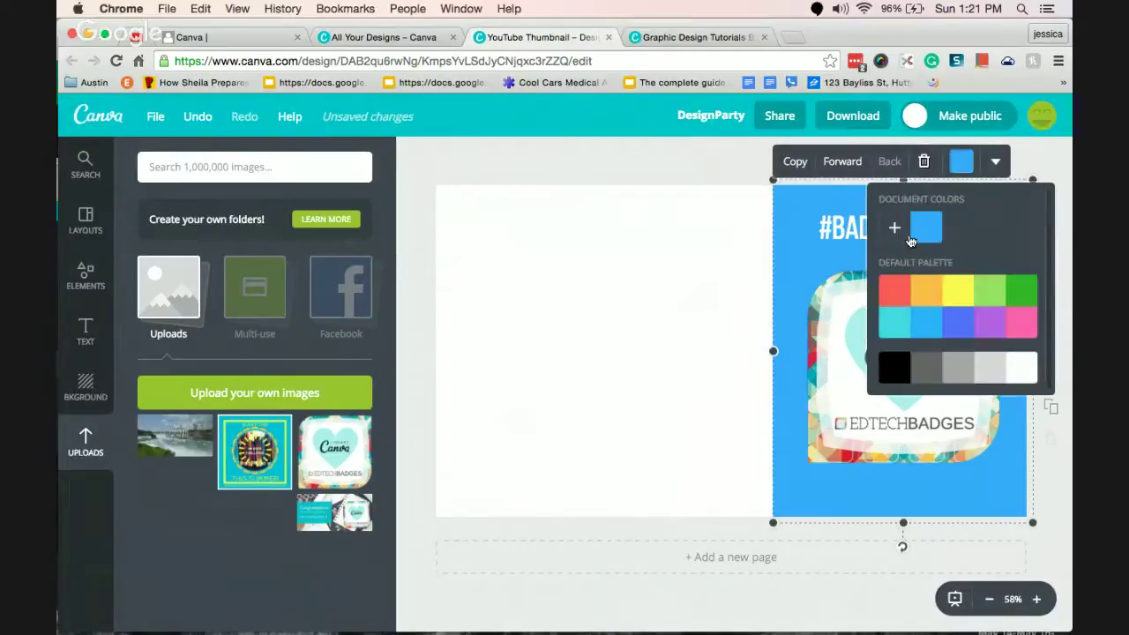
{"action": "left_click", "coordinate": [893, 323]}
{"action": "left_click", "coordinate": [673, 293]}
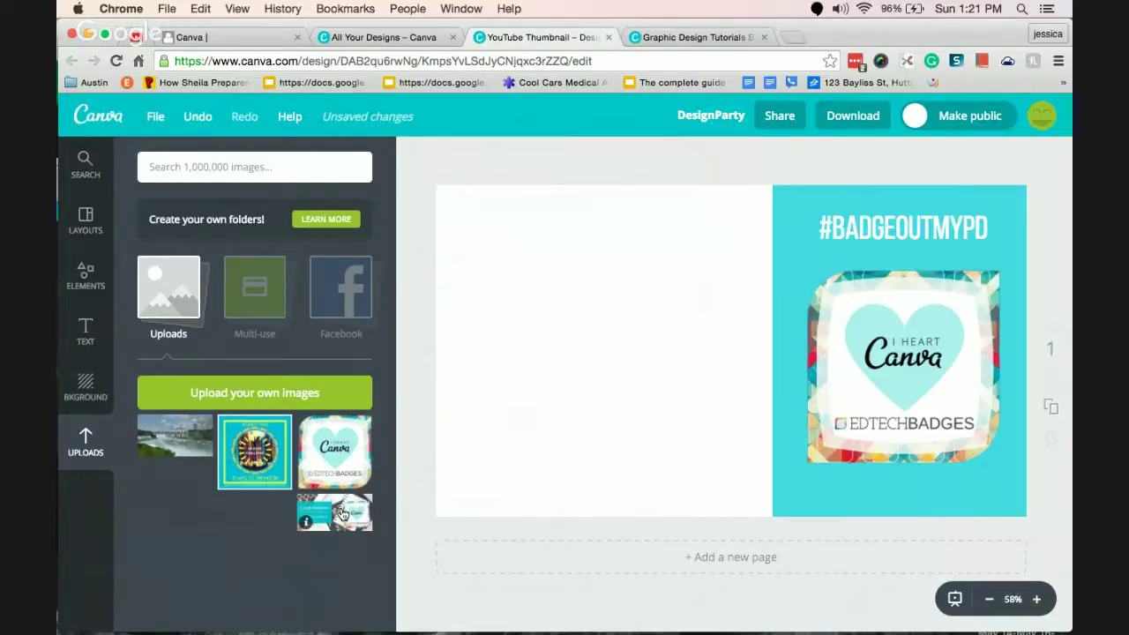
Go to the All Your Designs tab and sign out of the current account.
{"action": "left_click", "coordinate": [695, 35]}
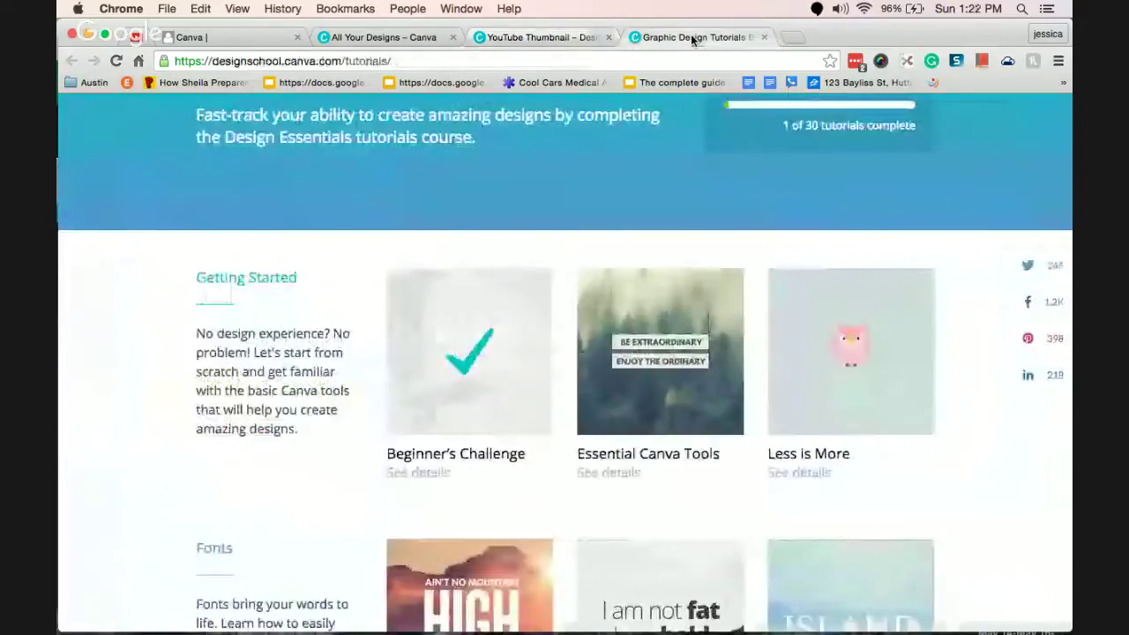
{"action": "left_click", "coordinate": [512, 37]}
{"action": "left_click", "coordinate": [372, 44]}
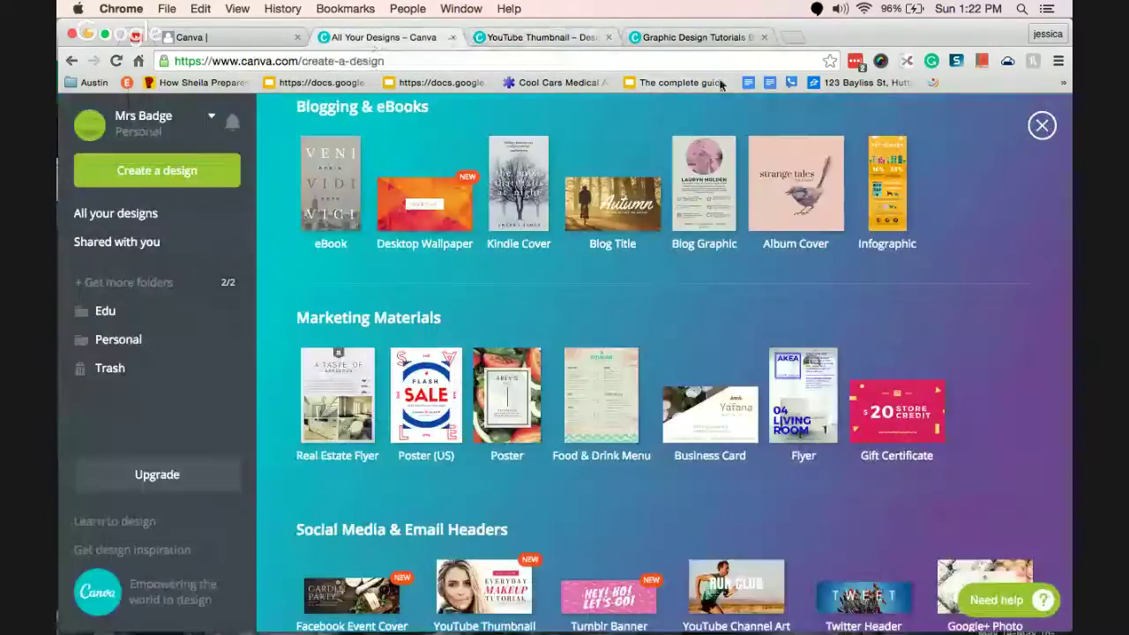
{"action": "left_click", "coordinate": [209, 117]}
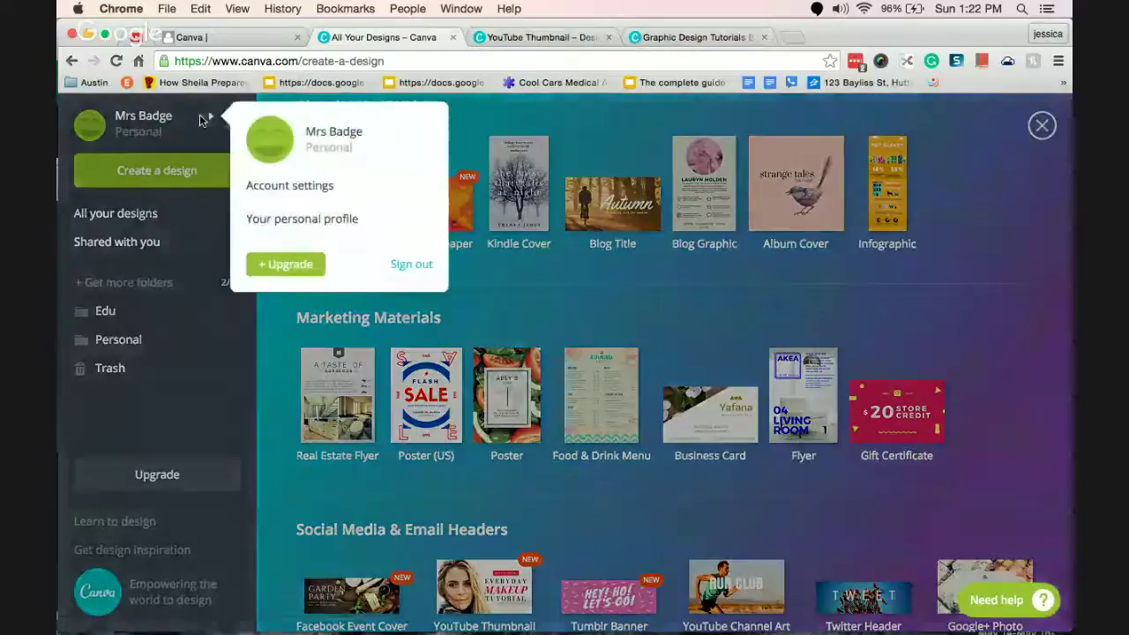
{"action": "left_click", "coordinate": [411, 267]}
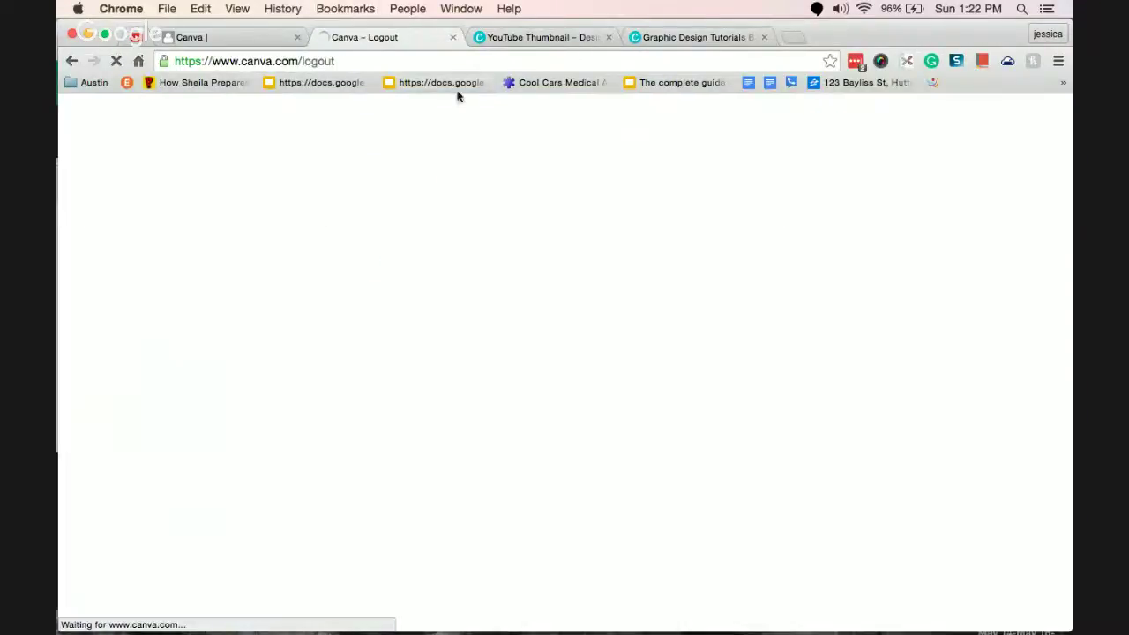
Cycle back through the browser tabs to the Canva log-in page.
{"action": "left_click", "coordinate": [680, 37]}
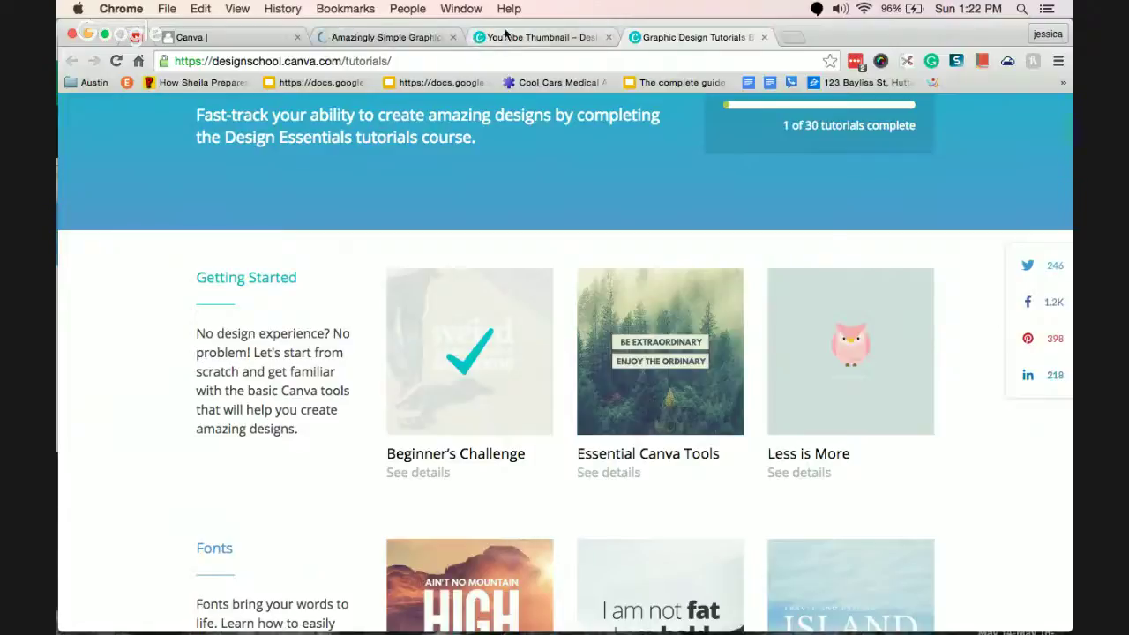
{"action": "left_click", "coordinate": [506, 35]}
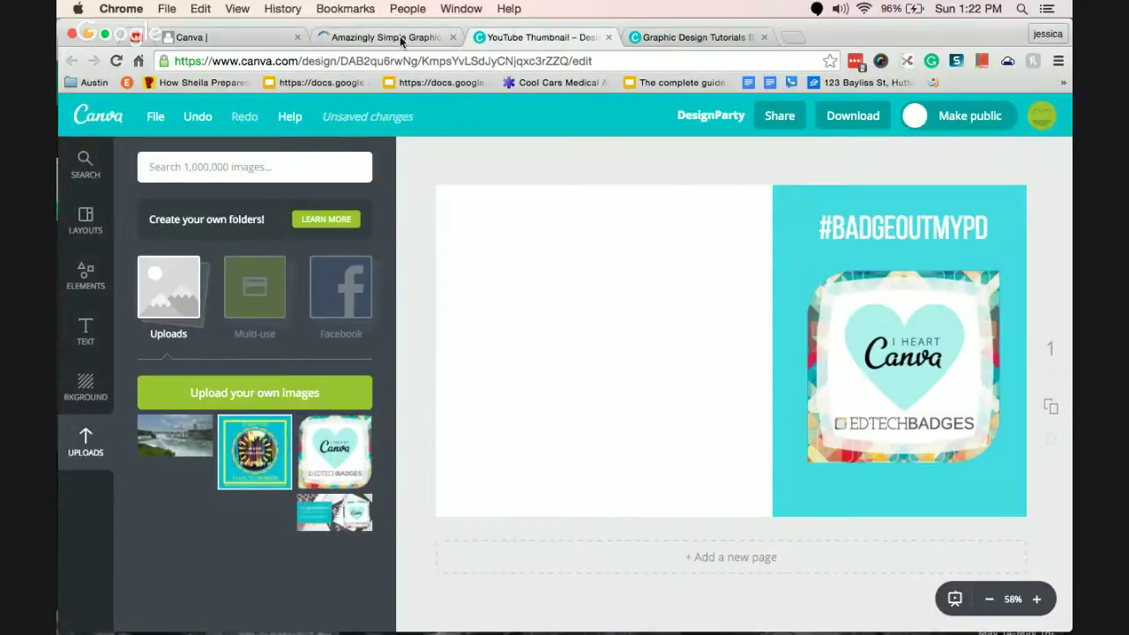
{"action": "left_click", "coordinate": [399, 37]}
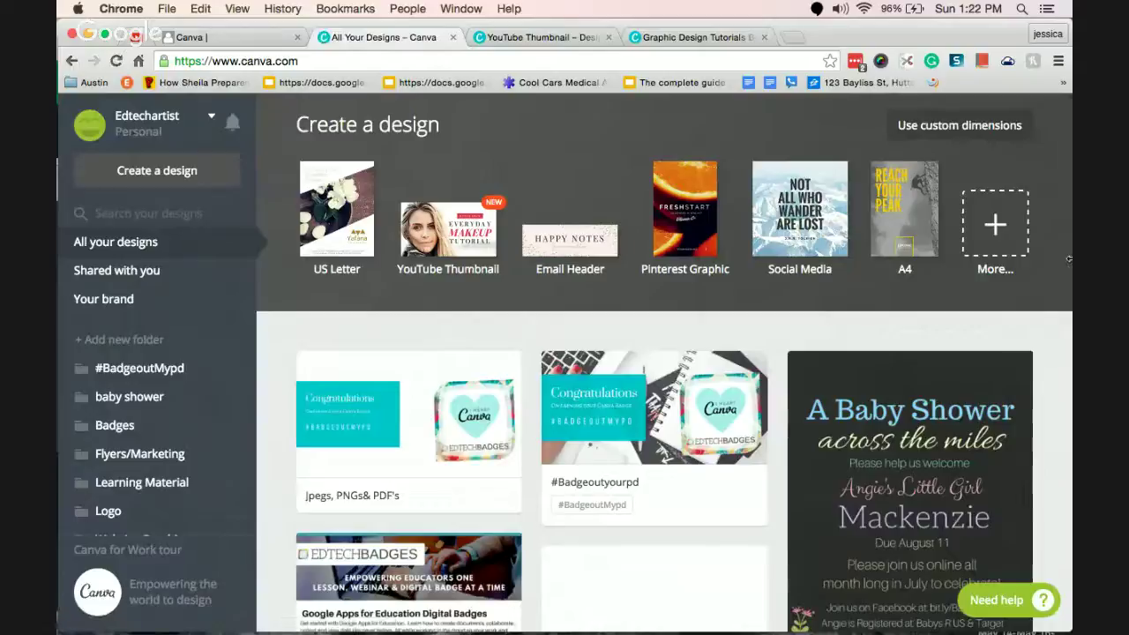
Scroll down to the BadgeoutmyPD tablet flyers and open the Awesome Screenshot extension.
{"action": "scroll", "coordinate": [1061, 379], "scroll_direction": "down", "scroll_amount": 4}
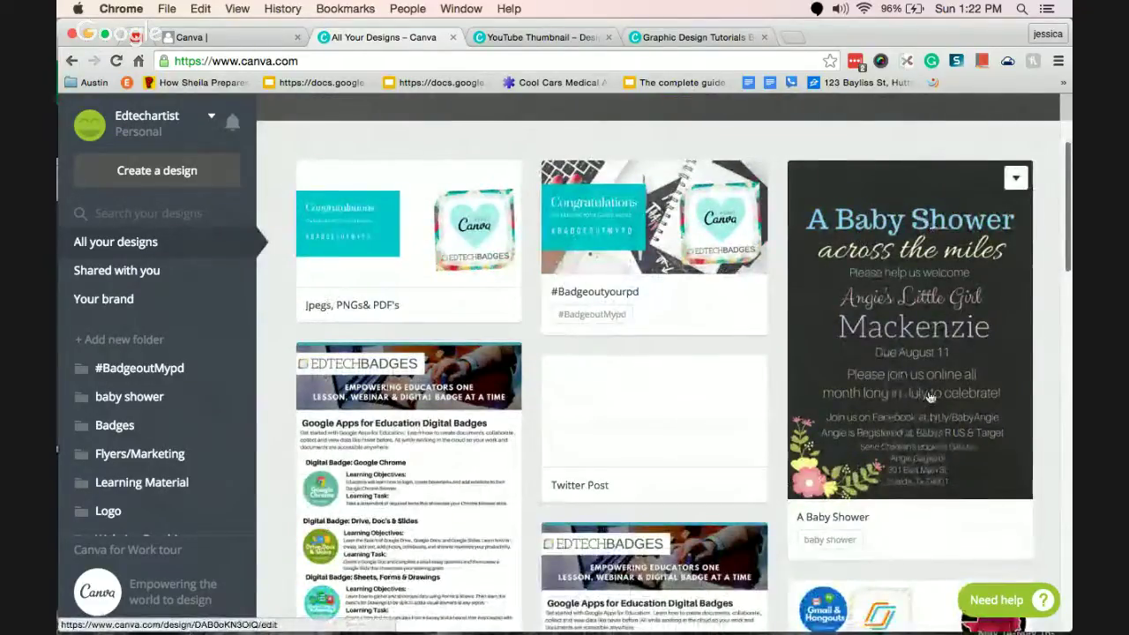
{"action": "scroll", "coordinate": [931, 398], "scroll_direction": "down", "scroll_amount": 5}
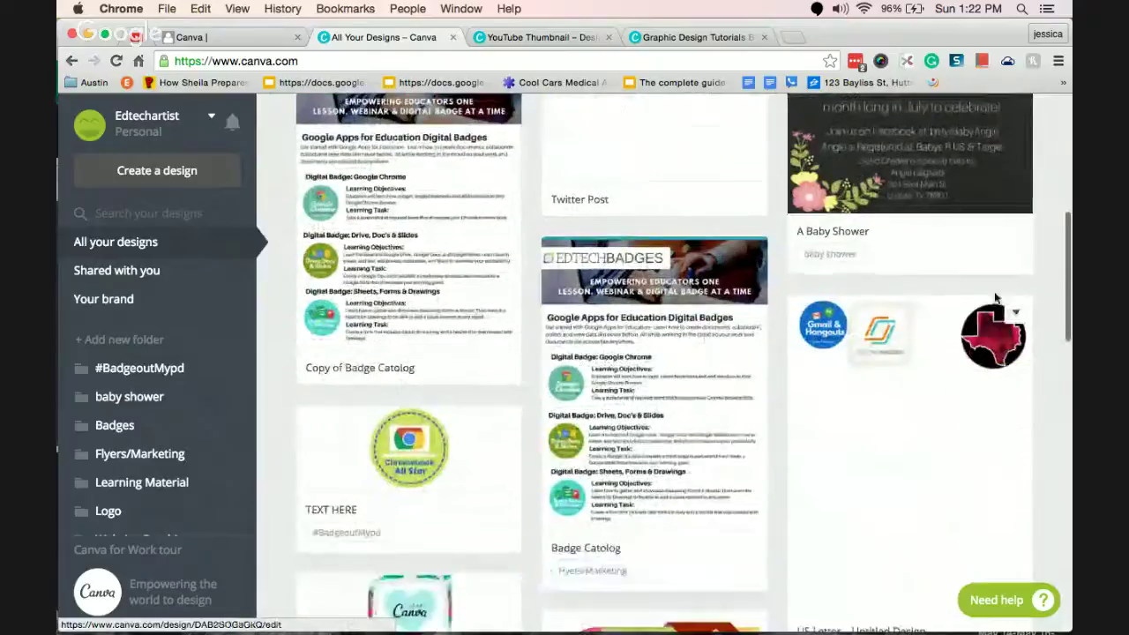
{"action": "left_click_drag", "start_coordinate": [1068, 240], "coordinate": [1071, 508]}
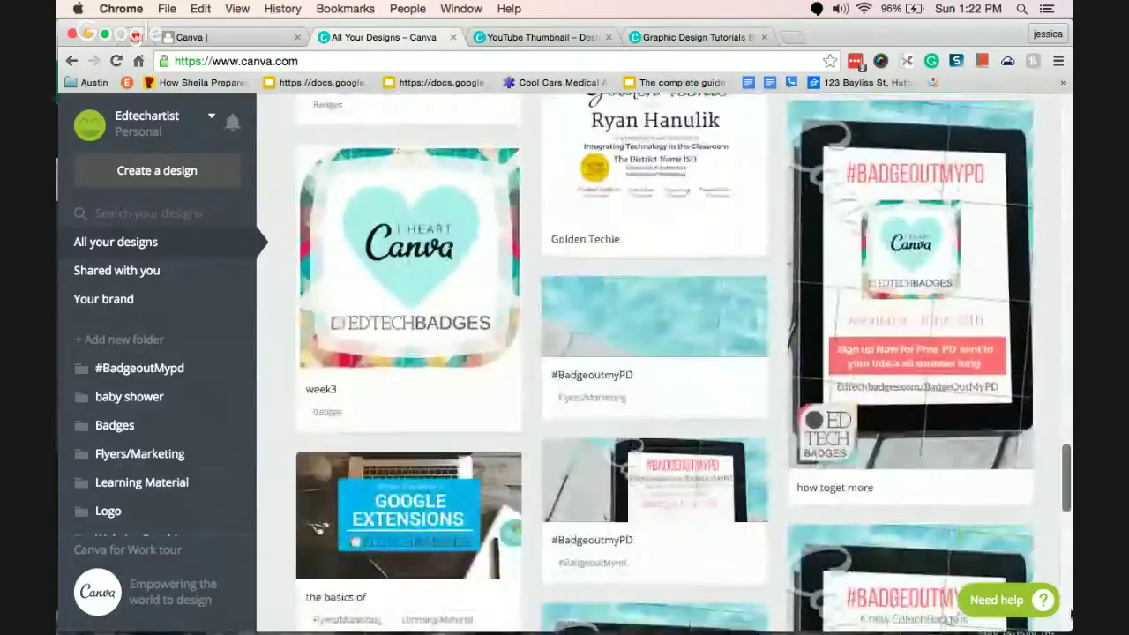
{"action": "scroll", "coordinate": [1069, 602], "scroll_direction": "down", "scroll_amount": 5}
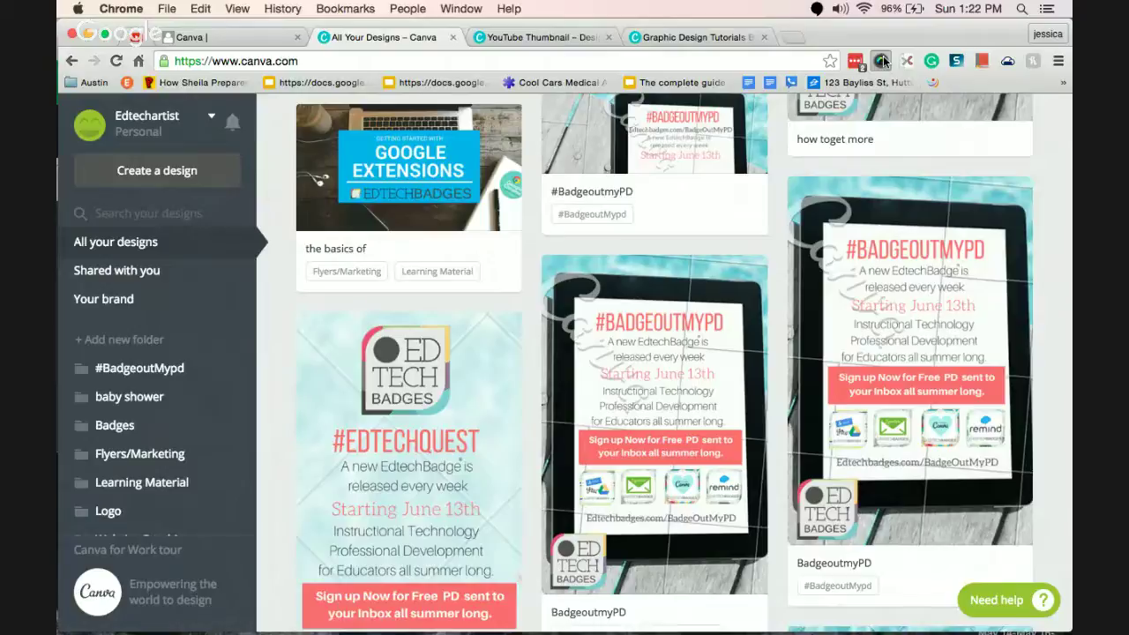
{"action": "left_click", "coordinate": [882, 61]}
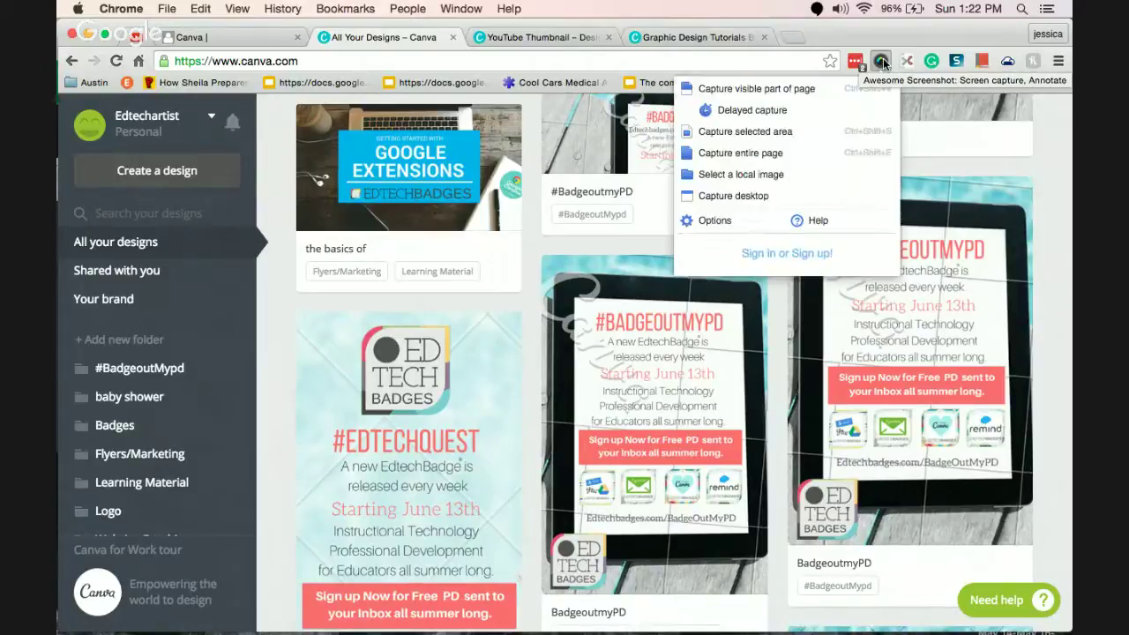
Capture the visible page, save it as canva-background.png, and return to the thumbnail tab.
{"action": "left_click", "coordinate": [762, 89]}
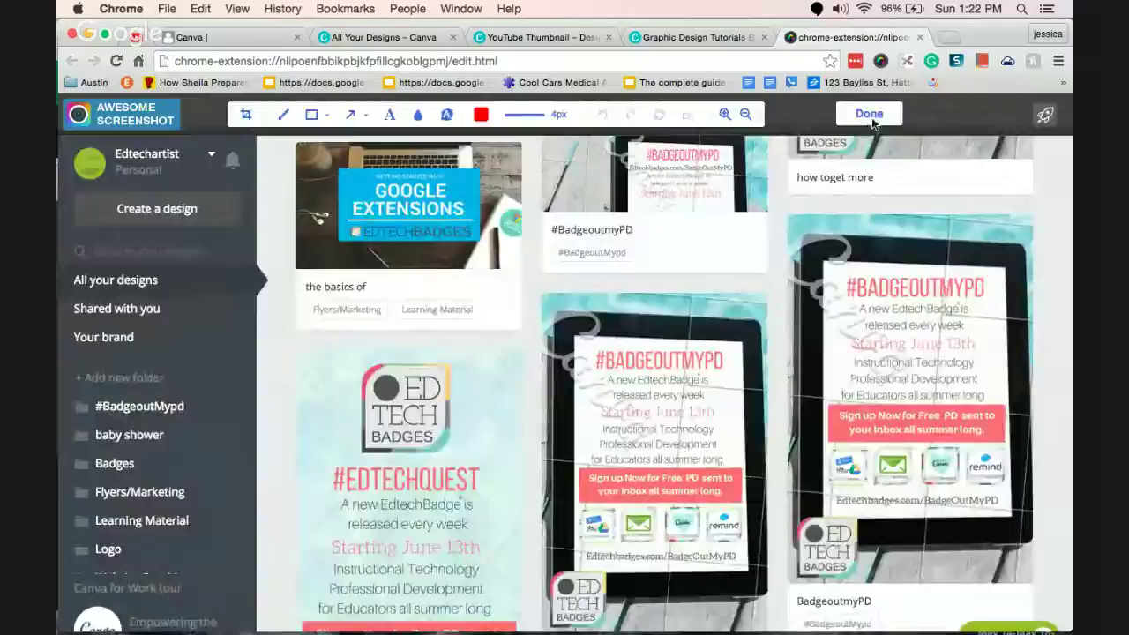
{"action": "left_click", "coordinate": [869, 115]}
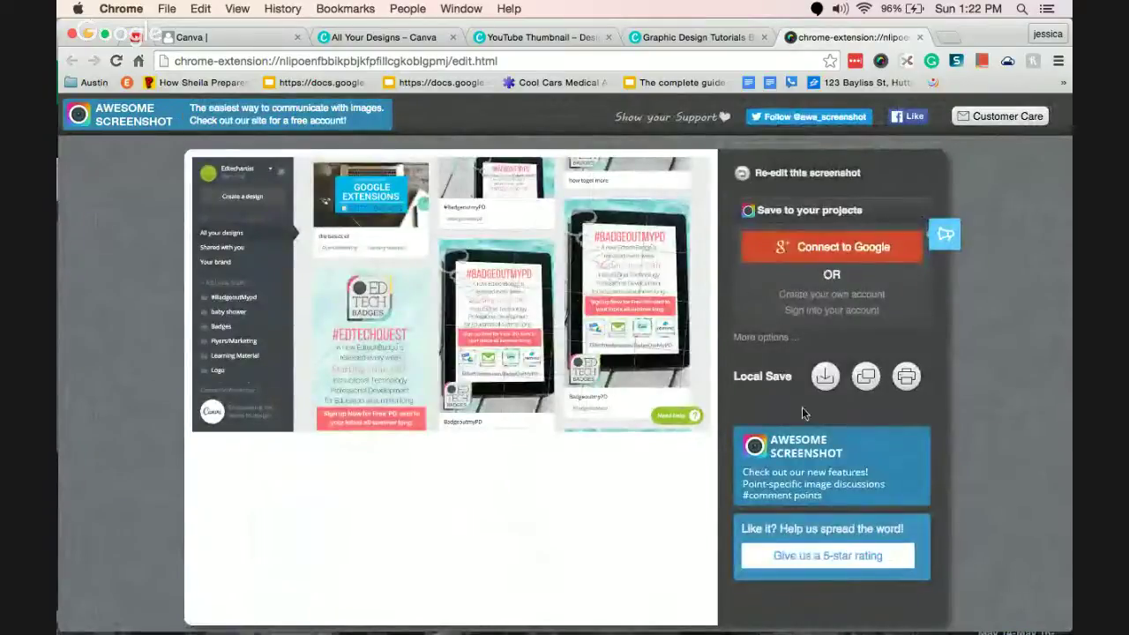
{"action": "right_click", "coordinate": [562, 286]}
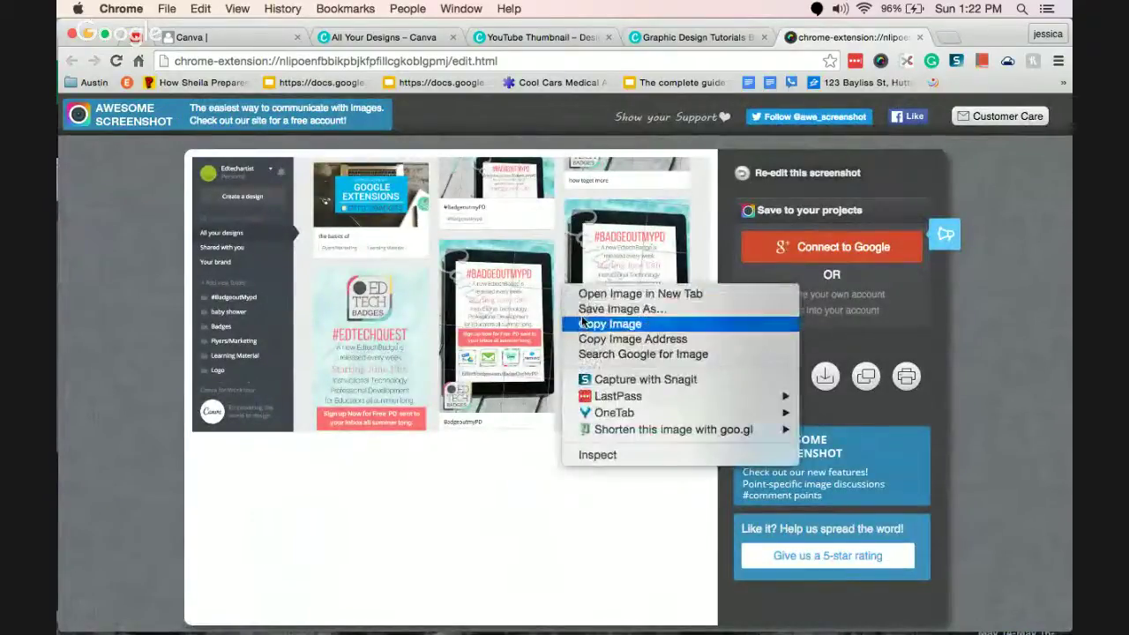
{"action": "left_click", "coordinate": [583, 309]}
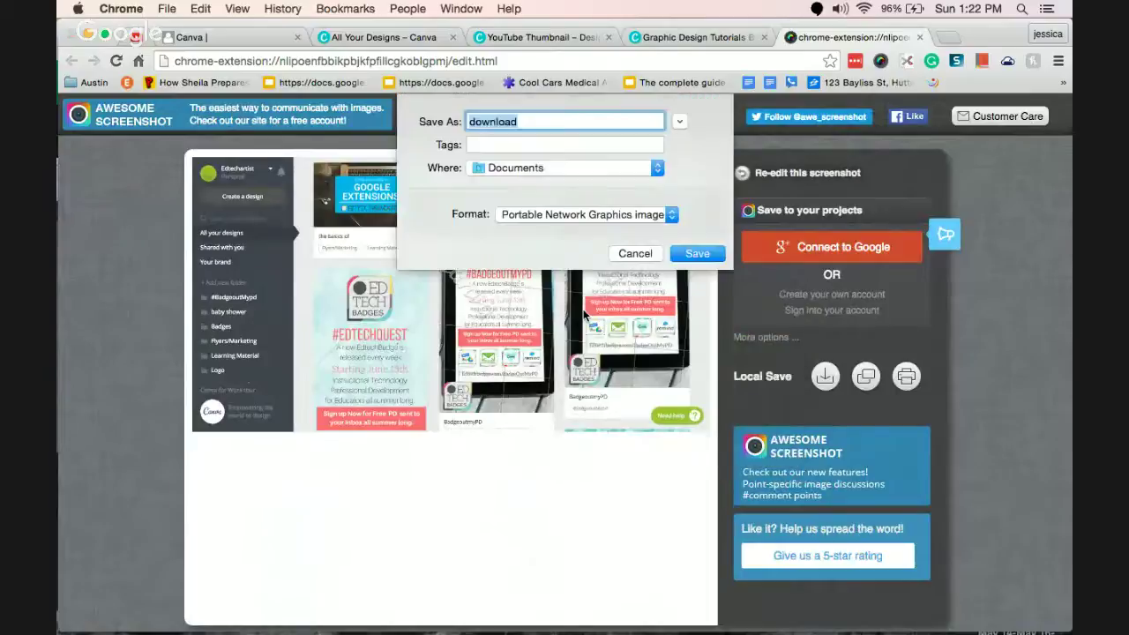
{"action": "type", "text": "canva-backgro"}
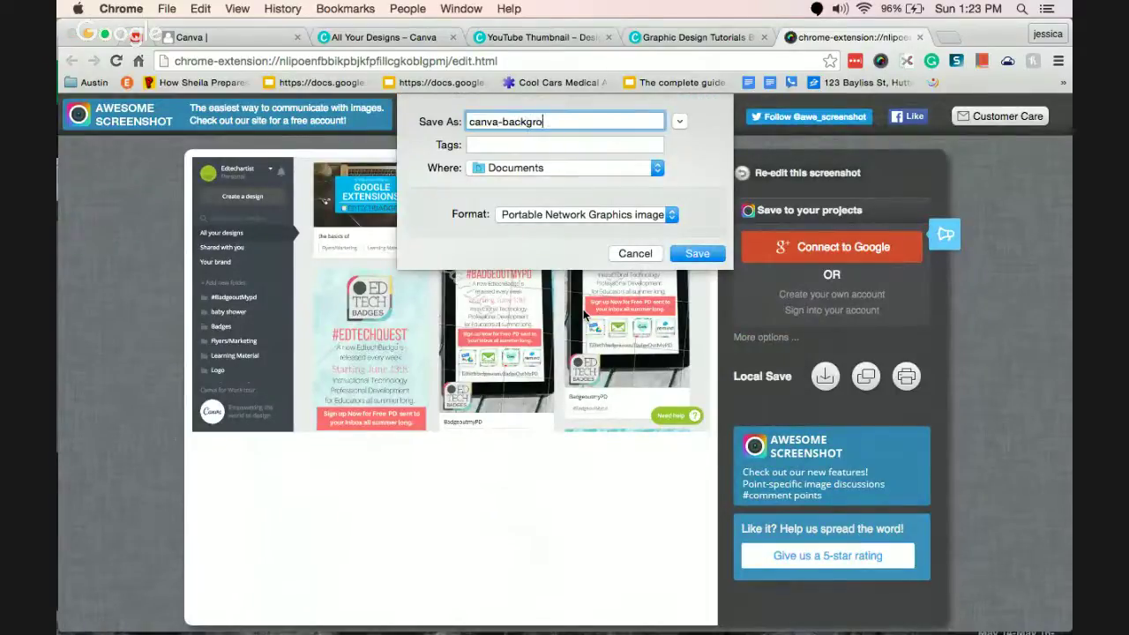
{"action": "type", "text": "und"}
{"action": "key", "text": "Return"}
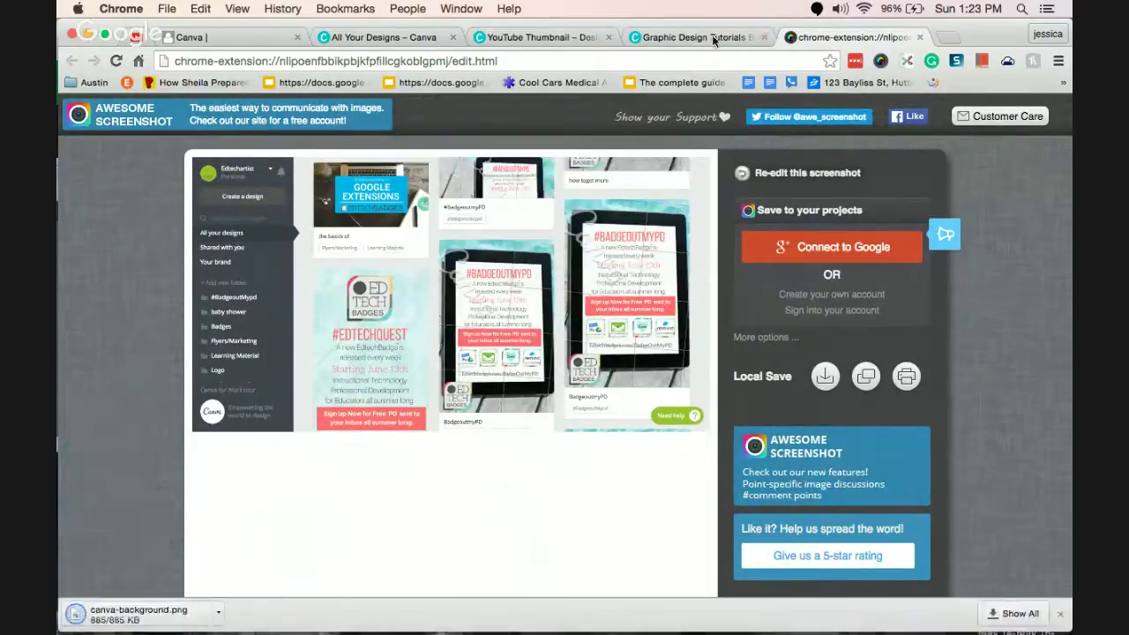
{"action": "left_click", "coordinate": [660, 37]}
{"action": "left_click", "coordinate": [540, 37]}
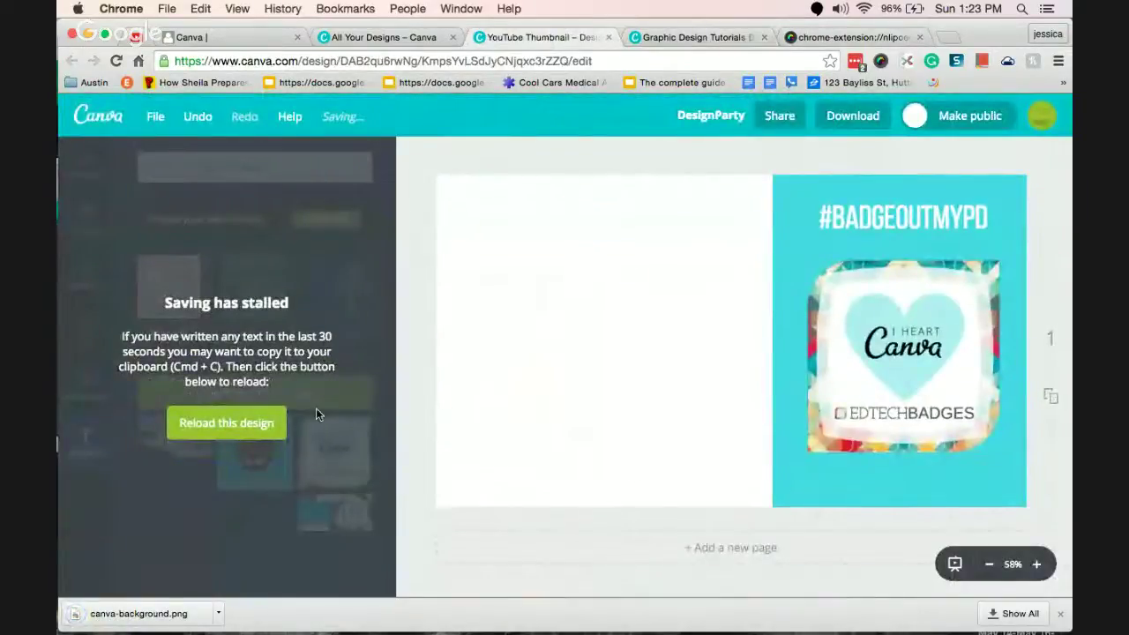
Reload the stalled design, then sign out from the All Your Designs tab.
{"action": "left_click", "coordinate": [211, 428]}
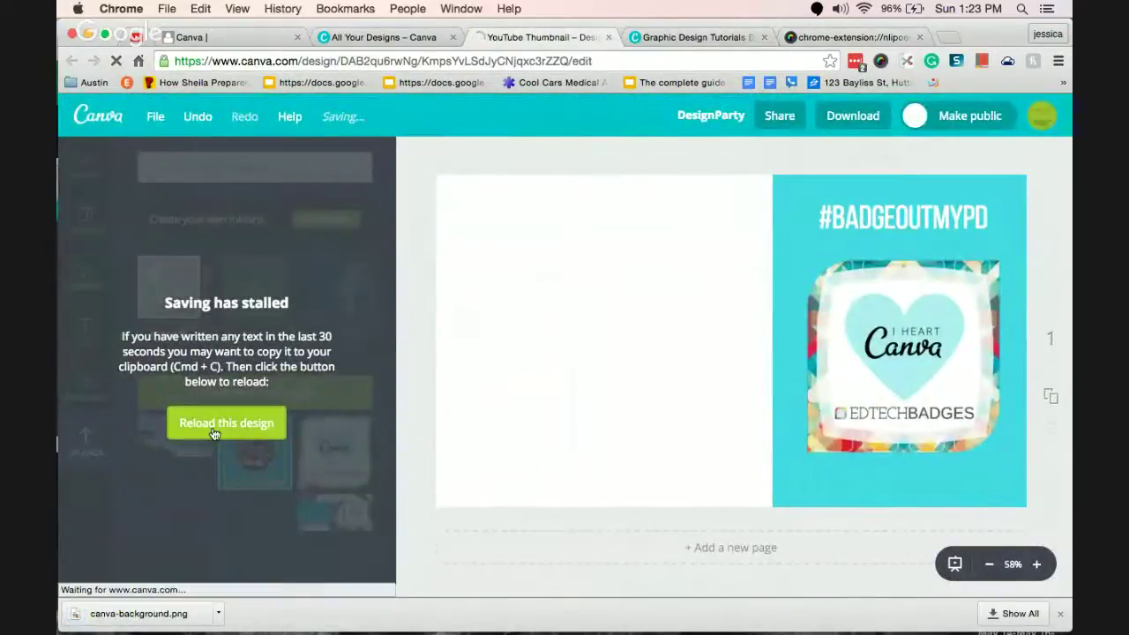
{"action": "left_click", "coordinate": [383, 38]}
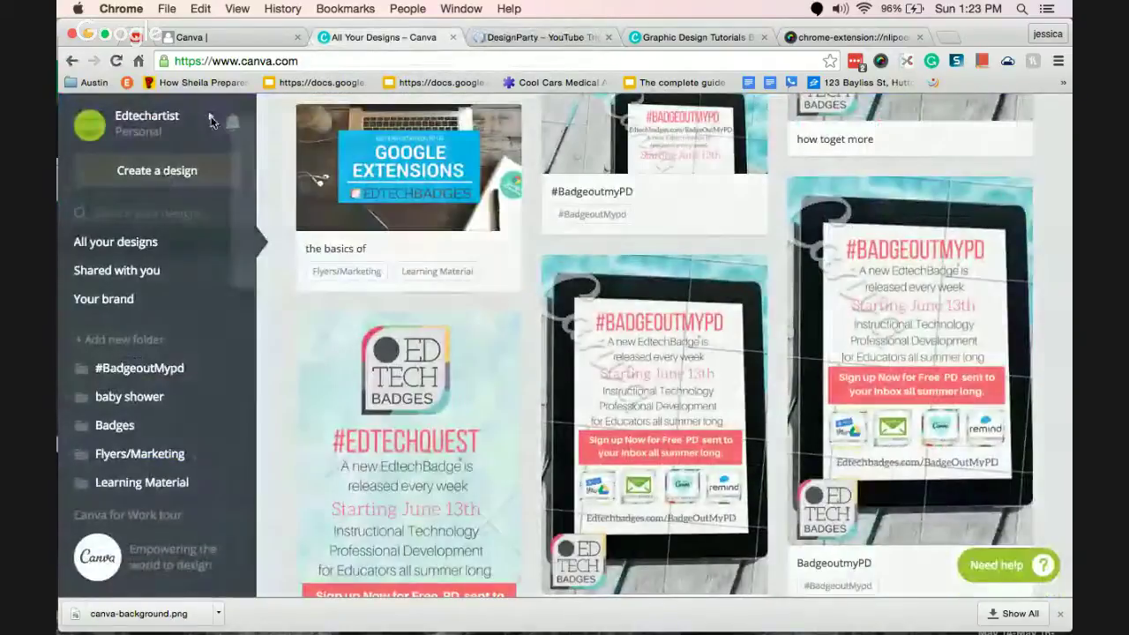
{"action": "left_click", "coordinate": [203, 119]}
{"action": "left_click", "coordinate": [338, 258]}
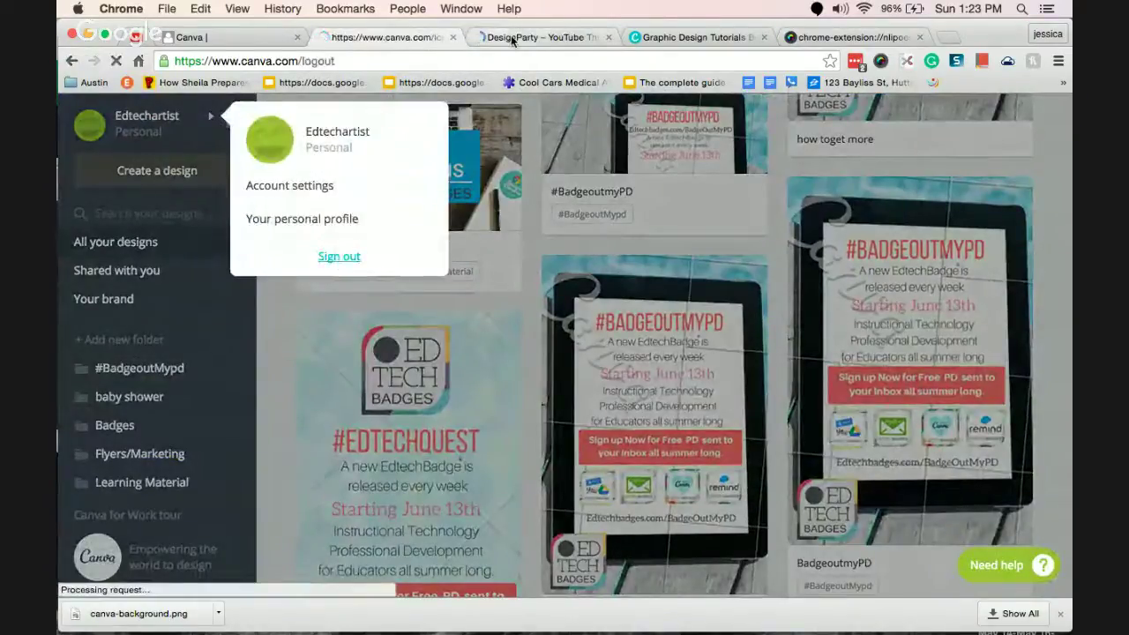
Close the DesignParty post view and sign out of the remaining account.
{"action": "left_click", "coordinate": [516, 37]}
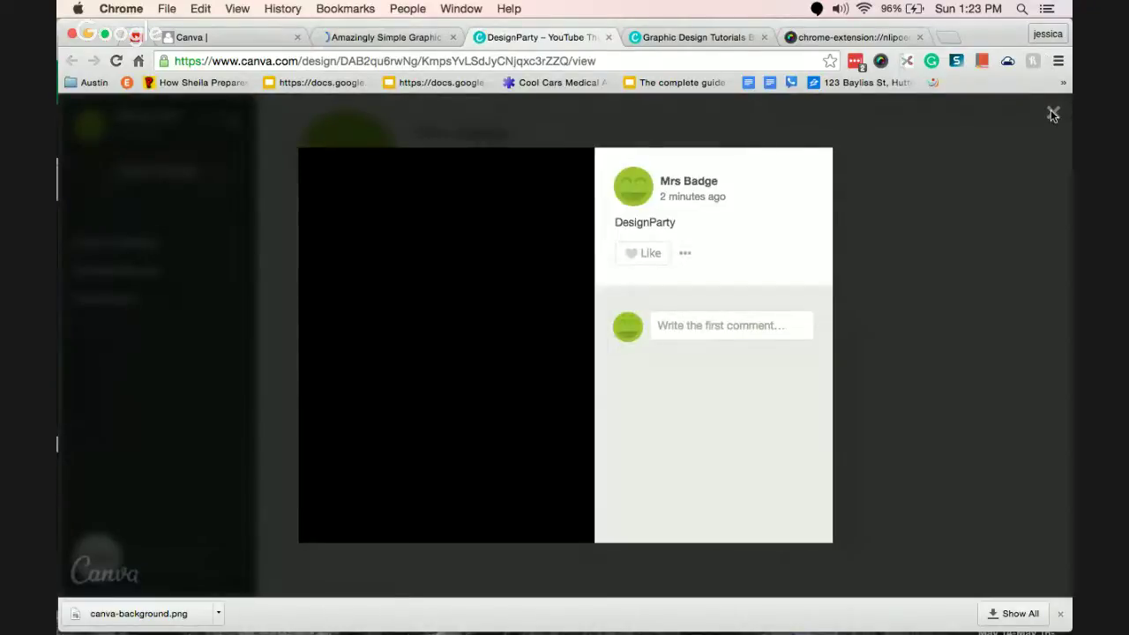
{"action": "left_click", "coordinate": [1054, 115]}
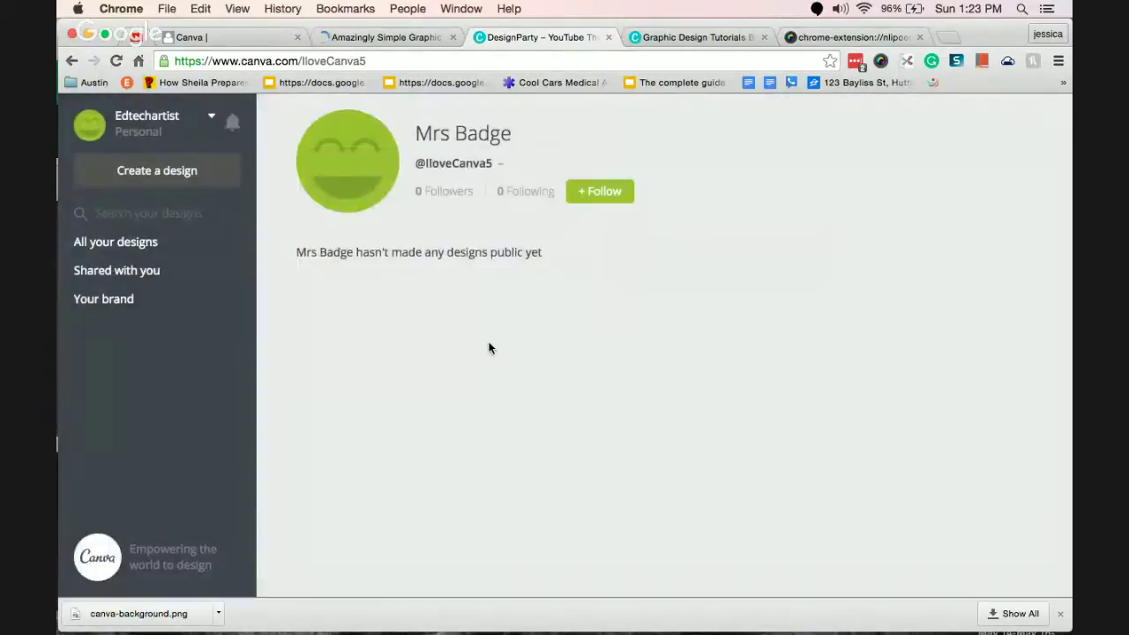
{"action": "left_click", "coordinate": [210, 118]}
{"action": "left_click", "coordinate": [331, 255]}
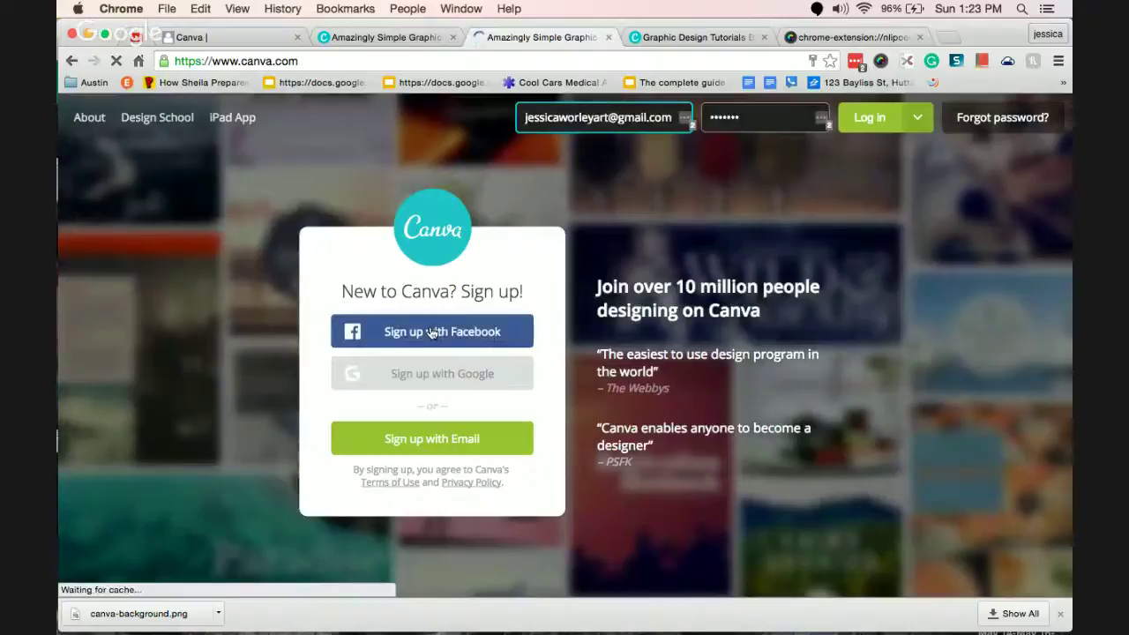
Try the Facebook and e-mail sign-up options on the Canva home page.
{"action": "left_click", "coordinate": [432, 331]}
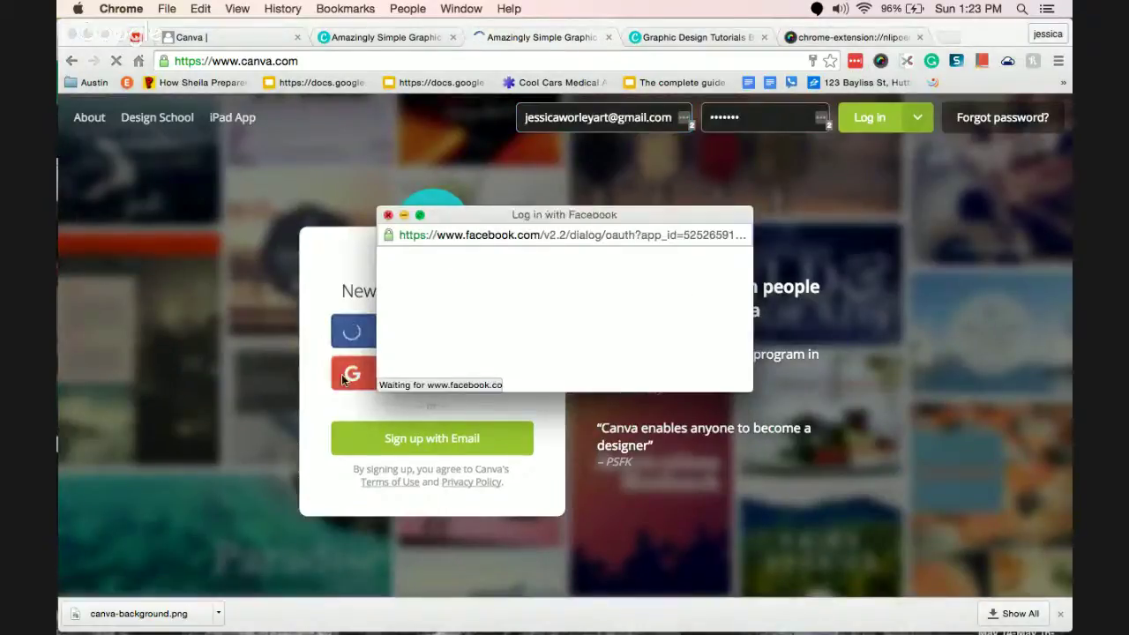
{"action": "left_click", "coordinate": [404, 446]}
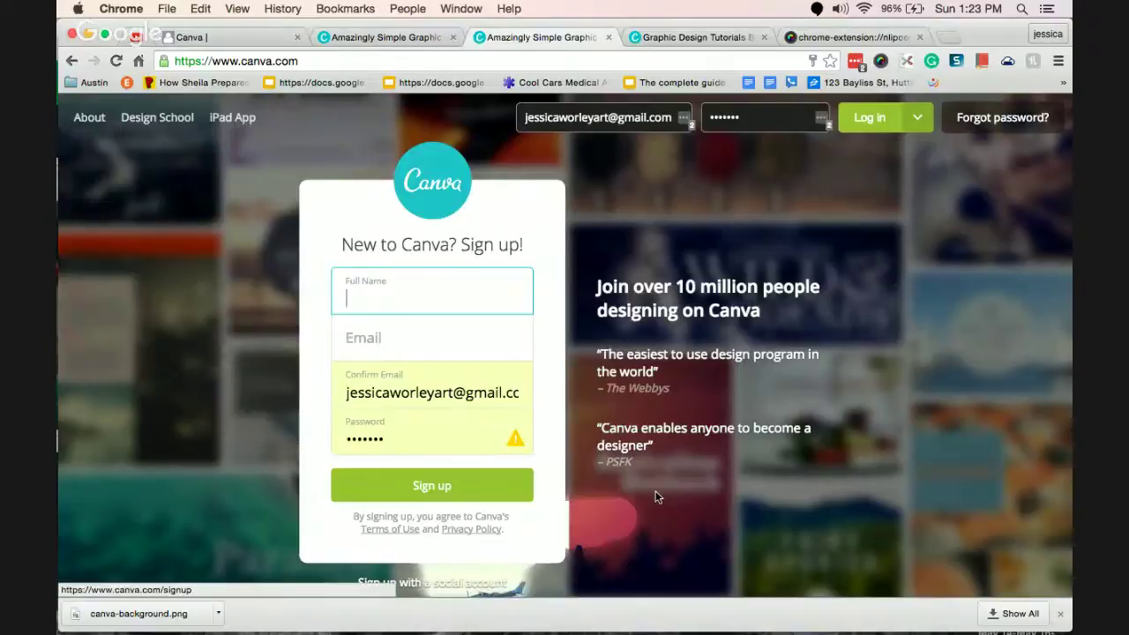
{"action": "left_click", "coordinate": [687, 526]}
{"action": "scroll", "coordinate": [687, 525], "scroll_direction": "down", "scroll_amount": 1}
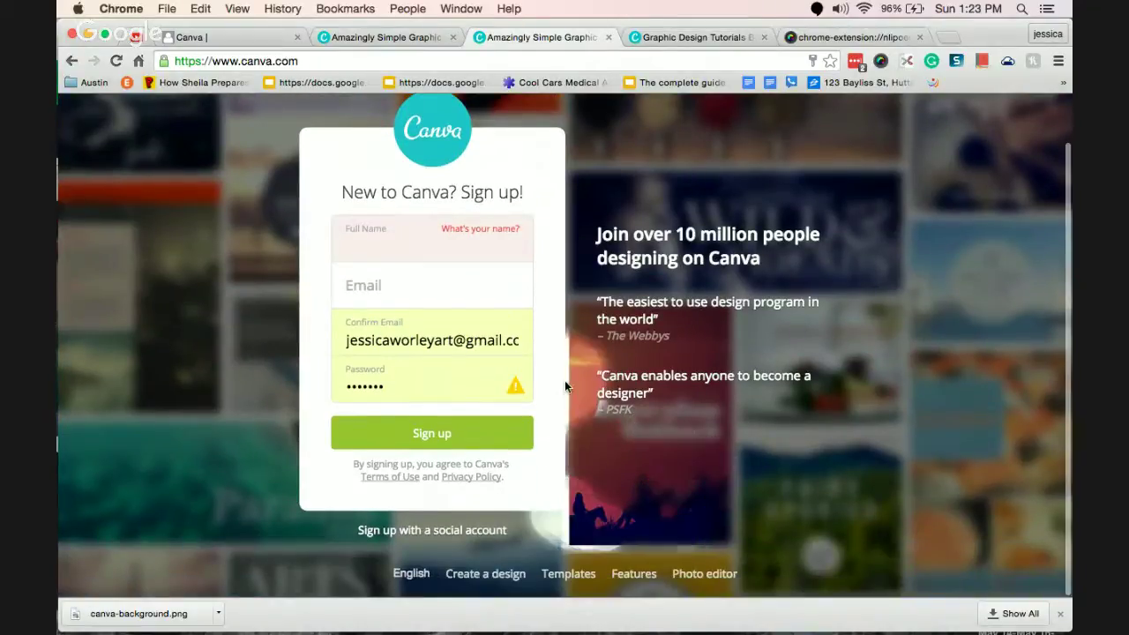
{"action": "scroll", "coordinate": [564, 380], "scroll_direction": "up", "scroll_amount": 1}
Replace the header email with the other account's email, enter its password, and submit.
{"action": "left_click", "coordinate": [602, 117]}
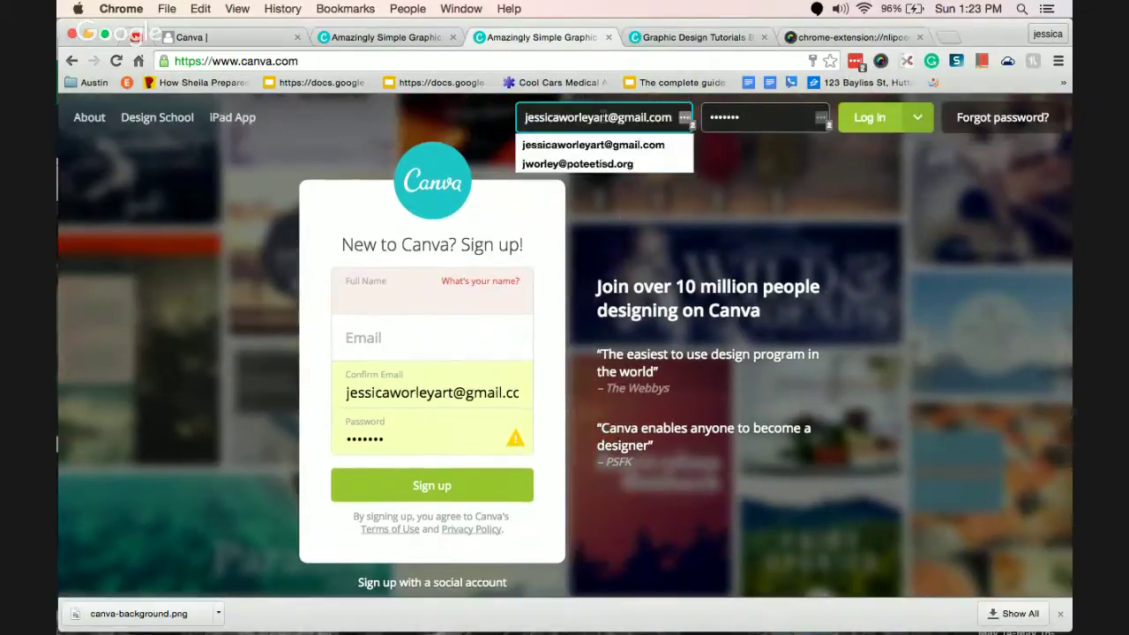
{"action": "triple_click", "coordinate": [603, 117]}
{"action": "key", "text": "BackSpace"}
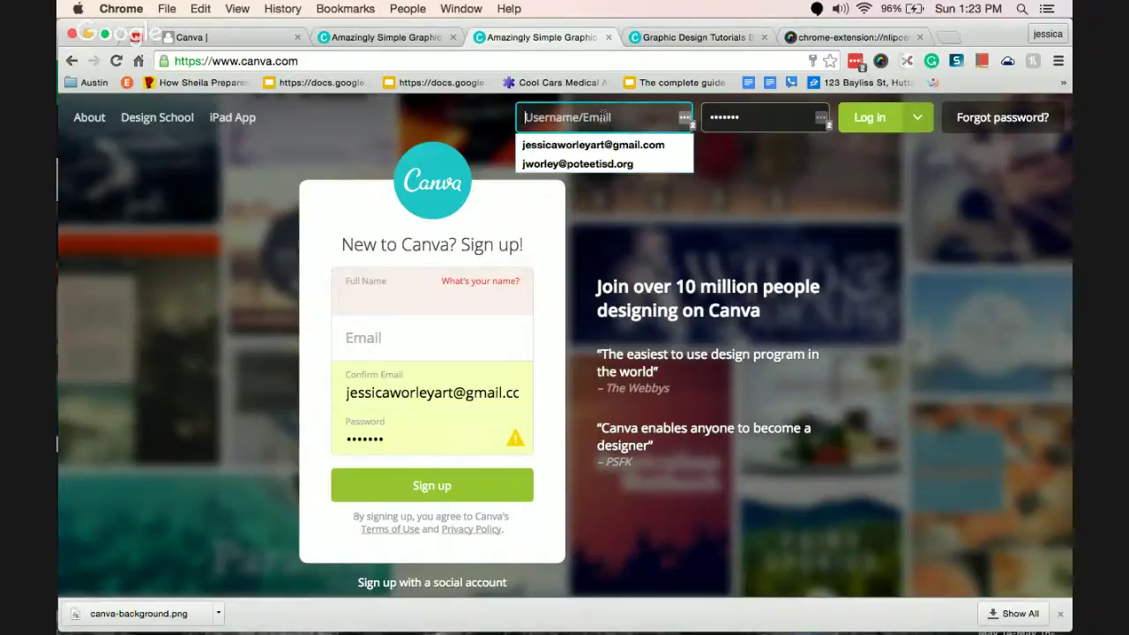
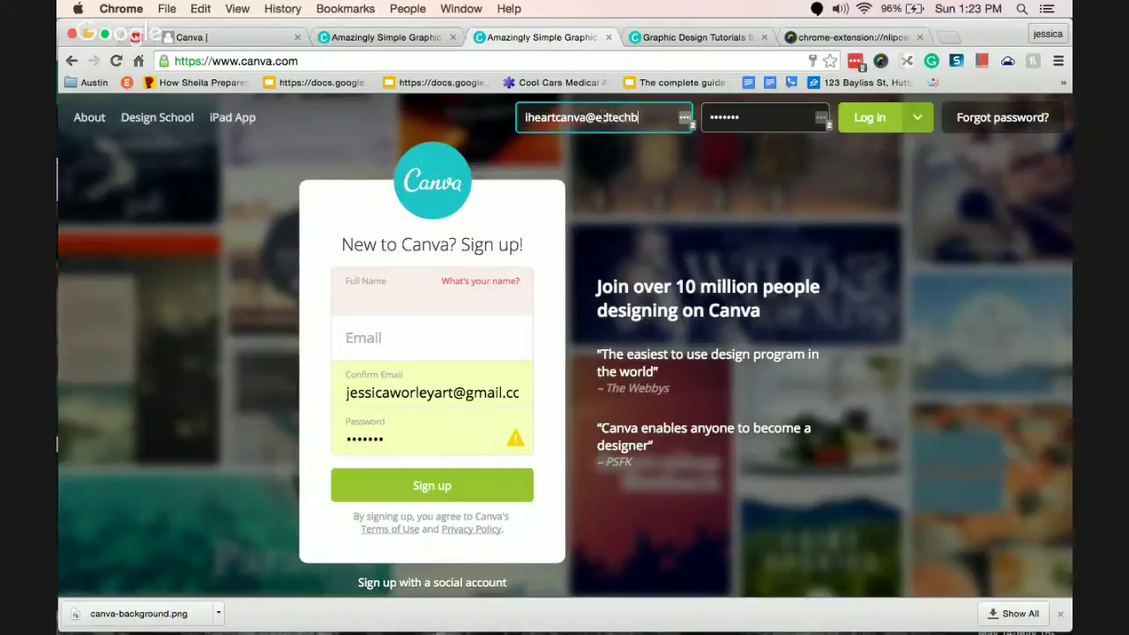
{"action": "key", "text": "Tab"}
{"action": "key", "text": "BackSpace"}
{"action": "type", "text": "ca"}
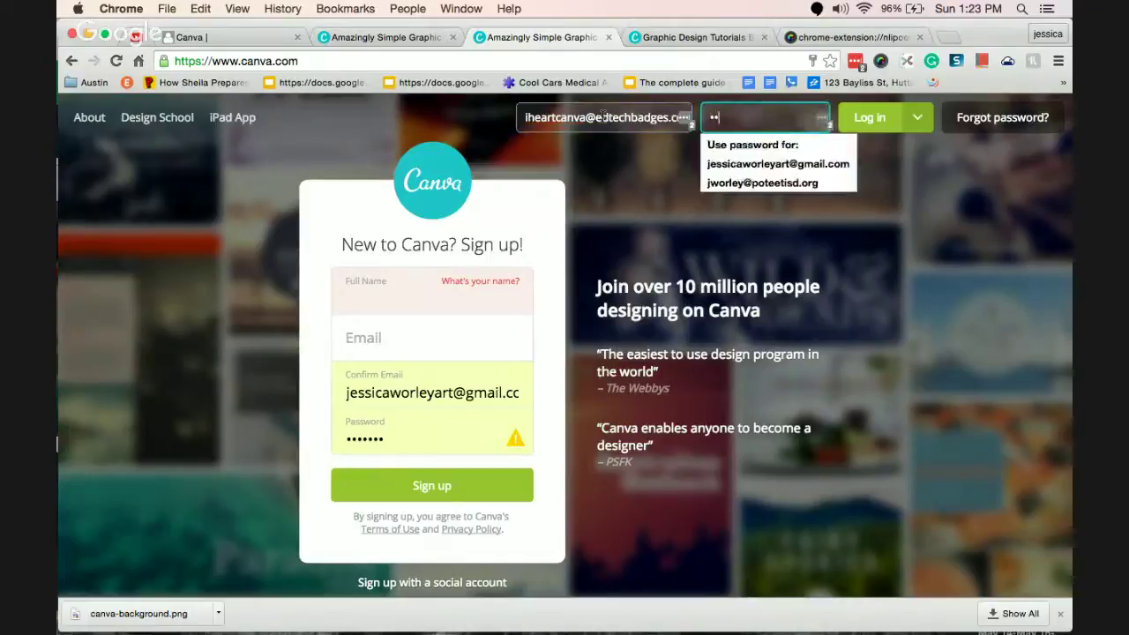
{"action": "key", "text": "Return"}
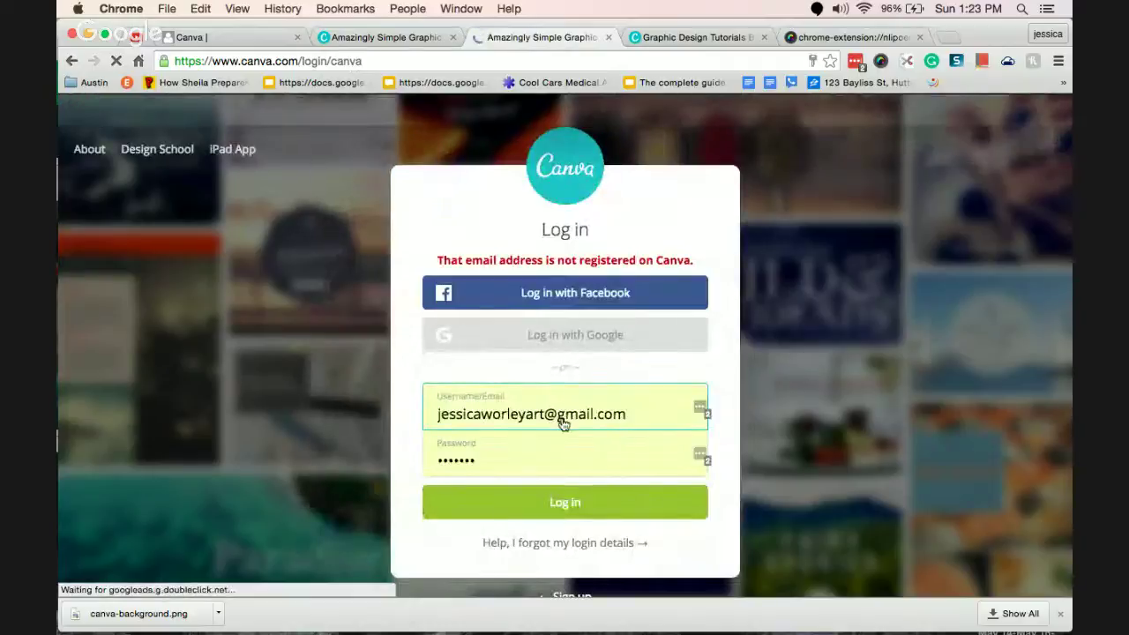
Re-enter the account email and password on the login page and sign in.
{"action": "left_click", "coordinate": [563, 421]}
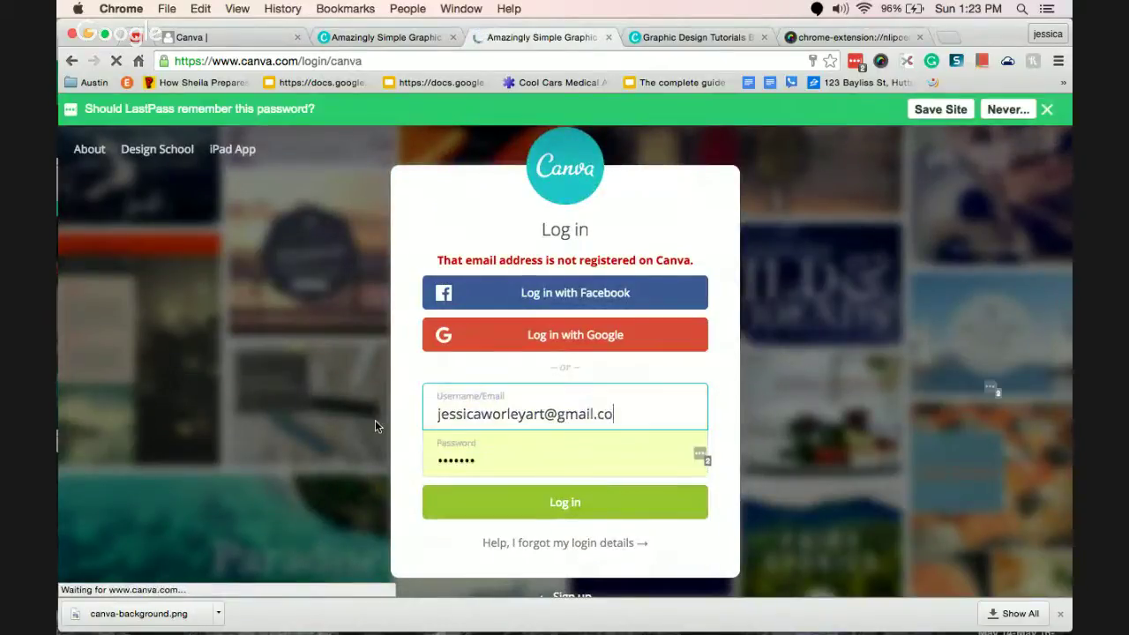
{"action": "left_click", "coordinate": [472, 413]}
{"action": "key", "text": "super+a"}
{"action": "key", "text": "BackSpace"}
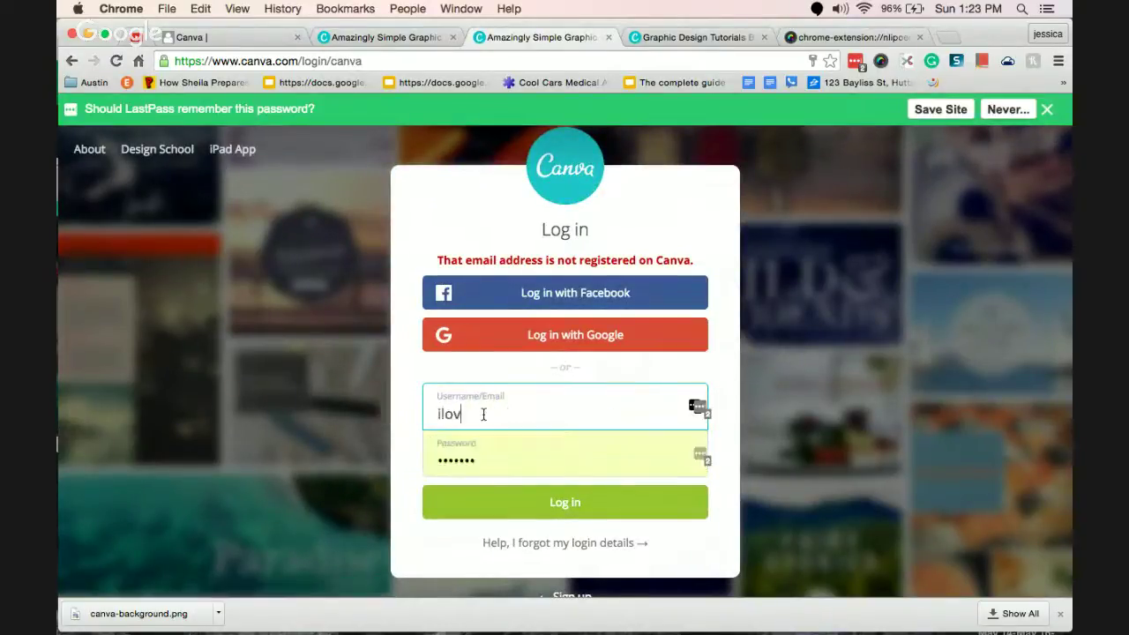
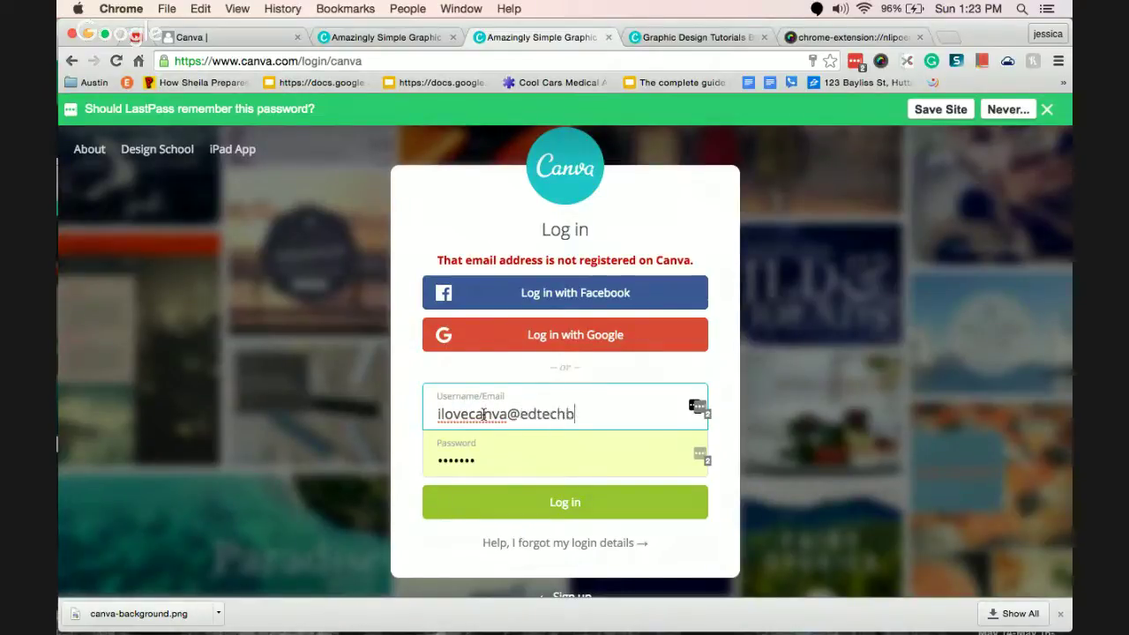
{"action": "key", "text": "Tab"}
{"action": "type", "text": "•••"}
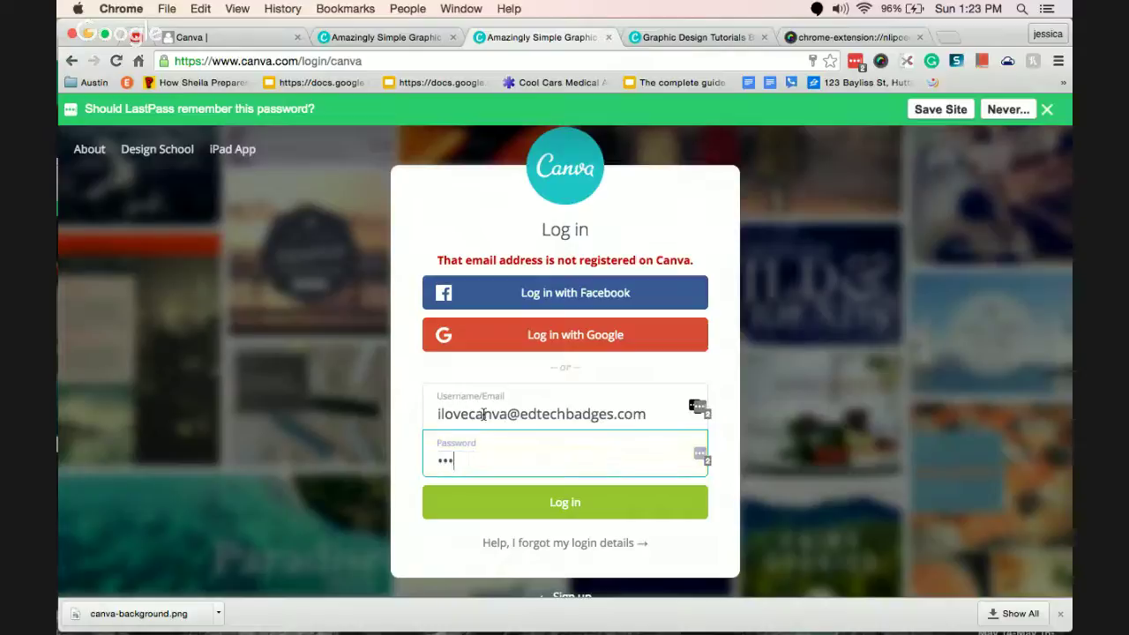
{"action": "key", "text": "Return"}
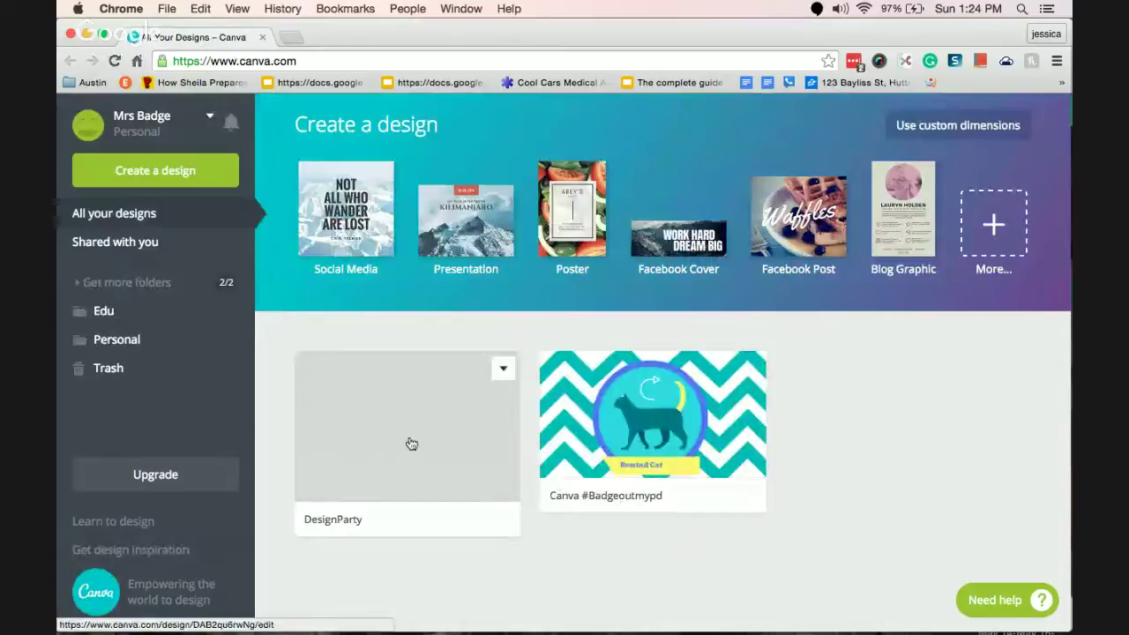
Open the DesignParty design and pick canva-background.png to upload from Uploads.
{"action": "left_click", "coordinate": [433, 432]}
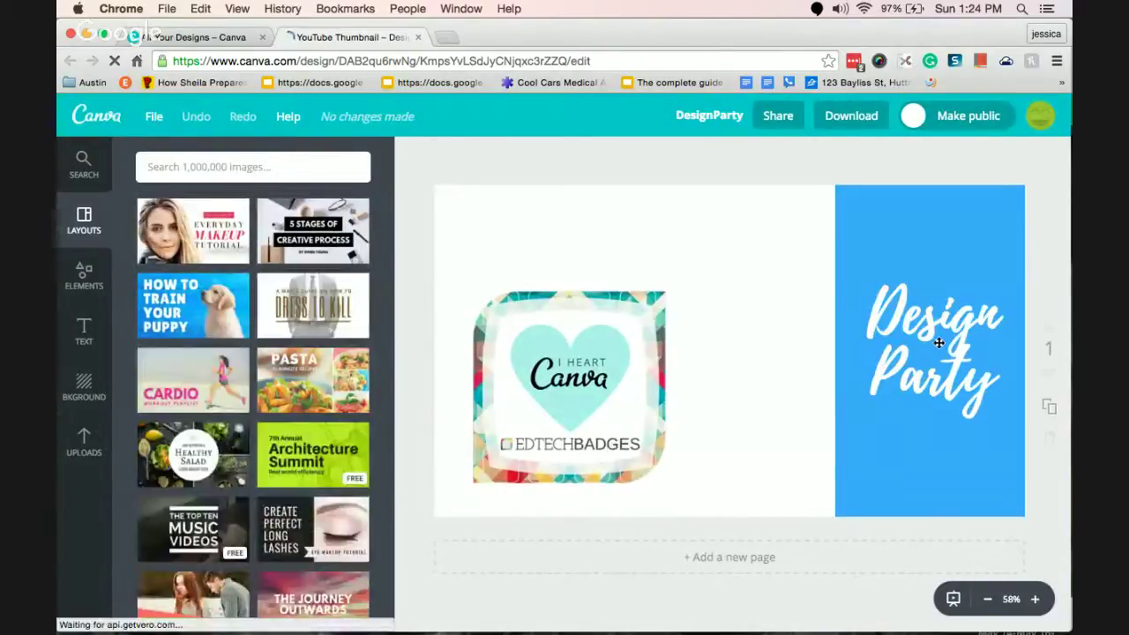
{"action": "left_click", "coordinate": [84, 439]}
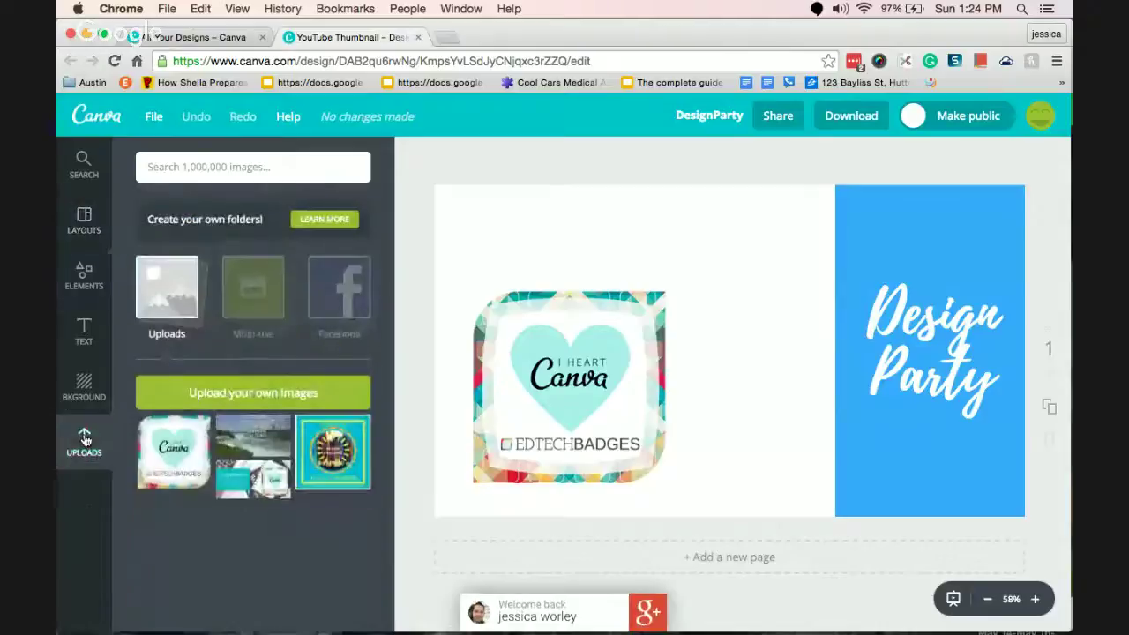
{"action": "left_click", "coordinate": [259, 393]}
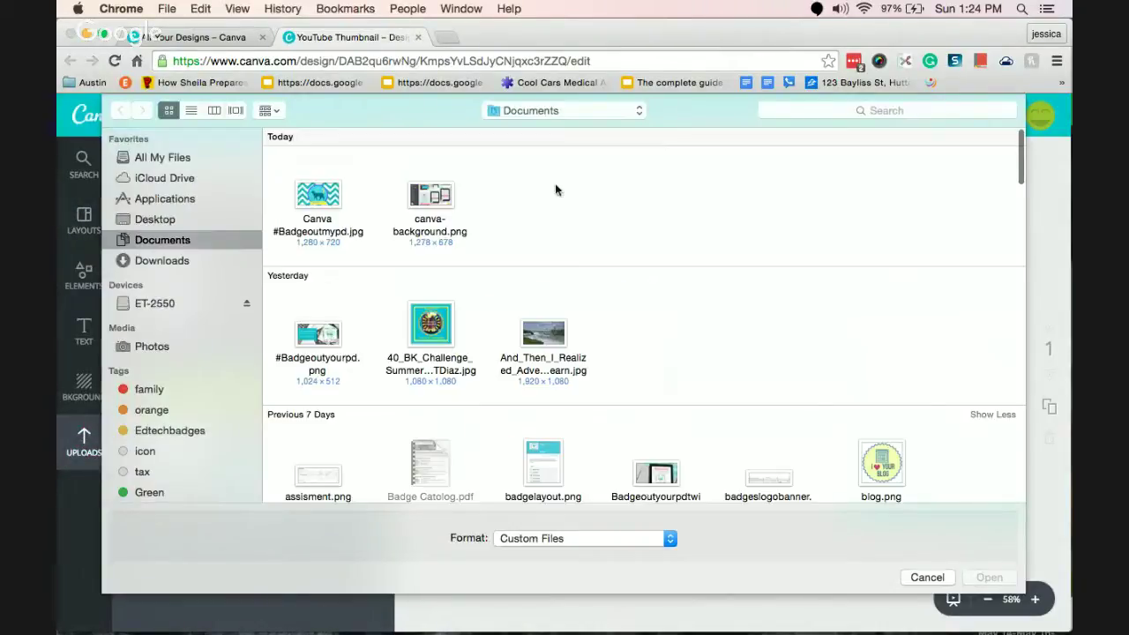
{"action": "left_click", "coordinate": [432, 196]}
Upload canva-background.png, send it behind the badge and panel, and enlarge it.
{"action": "left_click", "coordinate": [989, 577]}
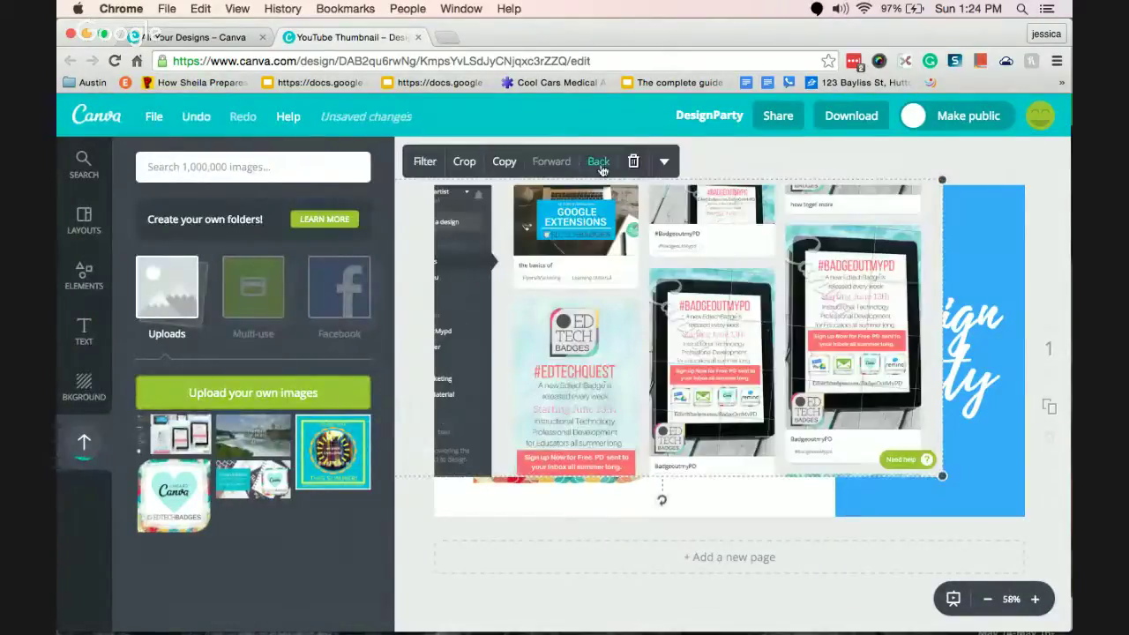
{"action": "left_click", "coordinate": [599, 164]}
{"action": "left_click", "coordinate": [600, 164]}
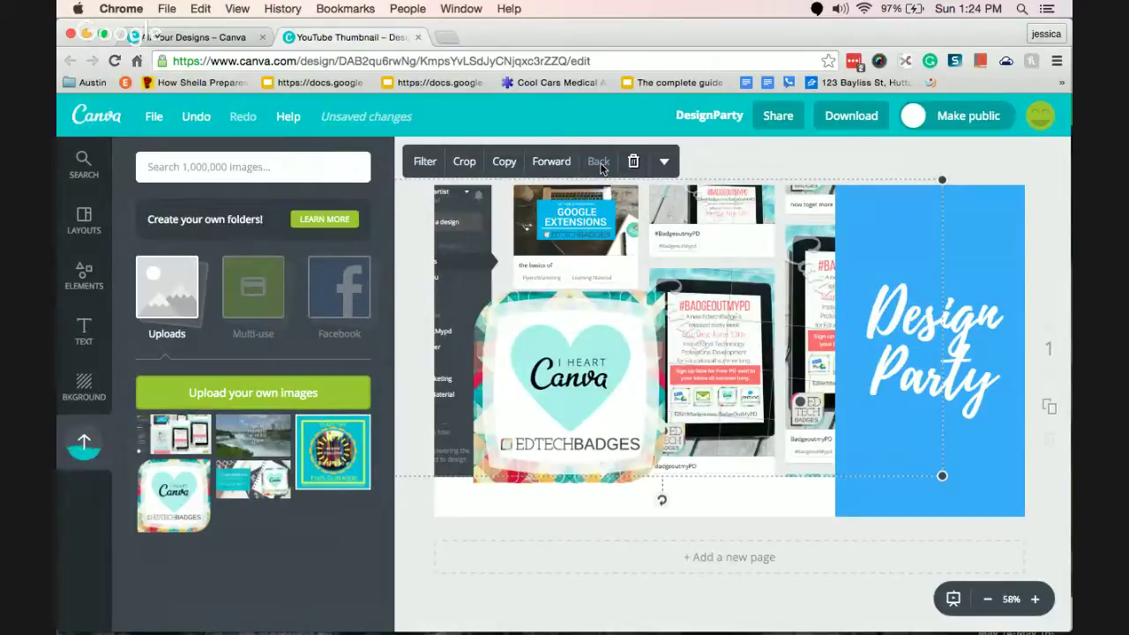
{"action": "left_click_drag", "start_coordinate": [942, 476], "coordinate": [1056, 506]}
Move the I Heart Canva badge onto the blue panel and realign the collage and title.
{"action": "left_click", "coordinate": [574, 399]}
{"action": "left_click_drag", "start_coordinate": [574, 400], "coordinate": [919, 446]}
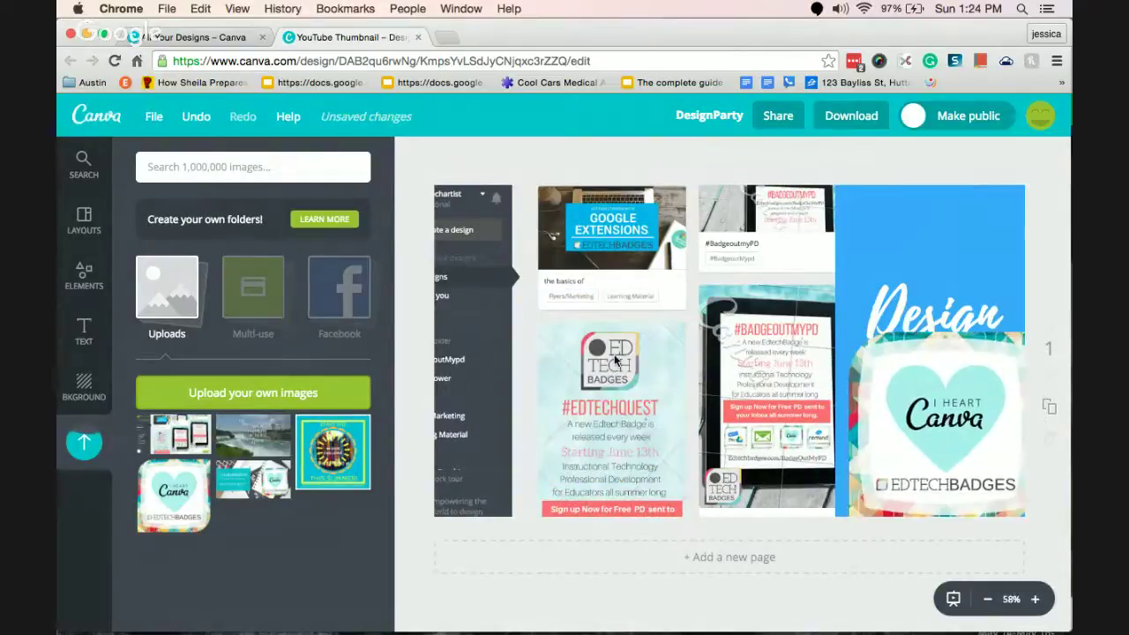
{"action": "left_click", "coordinate": [567, 315]}
{"action": "left_click_drag", "start_coordinate": [566, 315], "coordinate": [610, 283]}
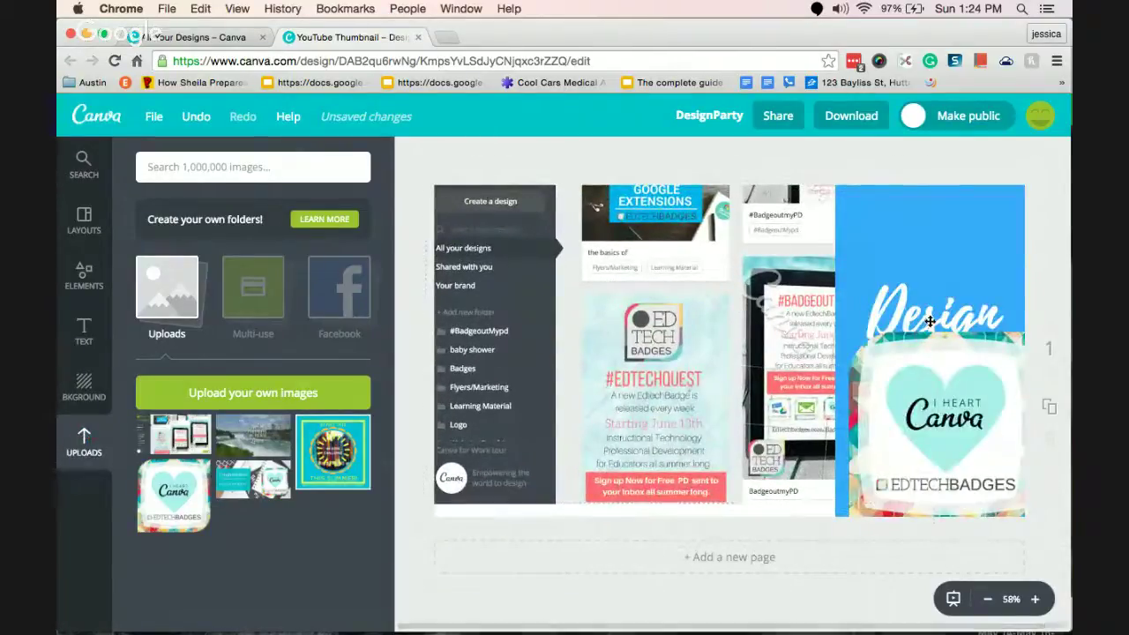
{"action": "left_click_drag", "start_coordinate": [935, 389], "coordinate": [713, 351]}
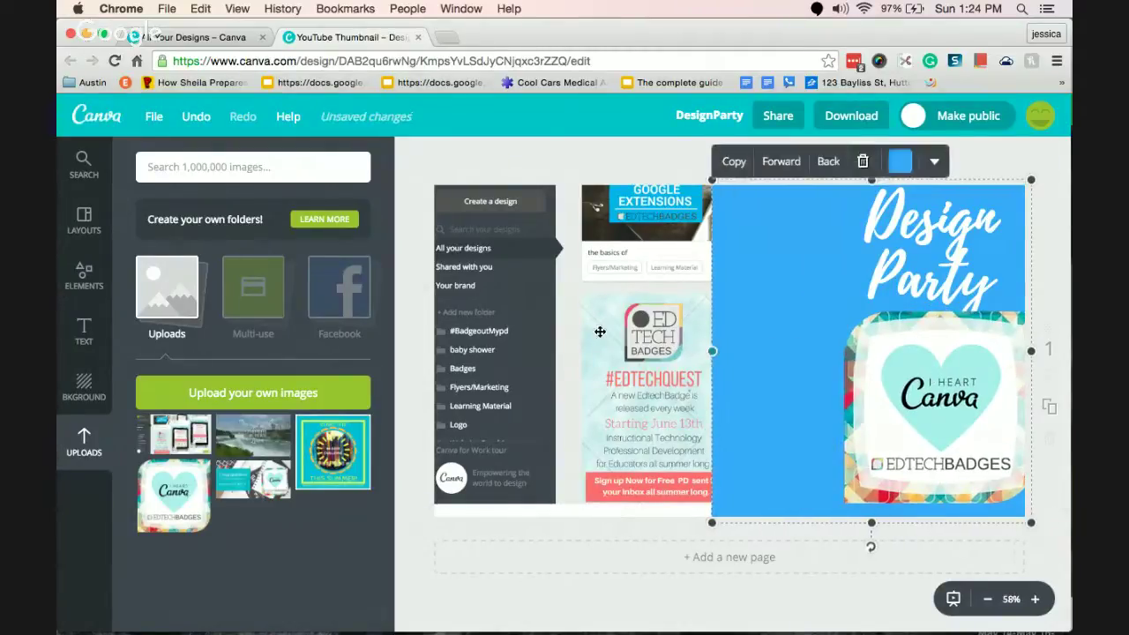
{"action": "mouse_move", "coordinate": [574, 312]}
{"action": "left_mouse_down"}
{"action": "mouse_move", "coordinate": [585, 328]}
{"action": "mouse_move", "coordinate": [579, 315]}
{"action": "left_mouse_up"}
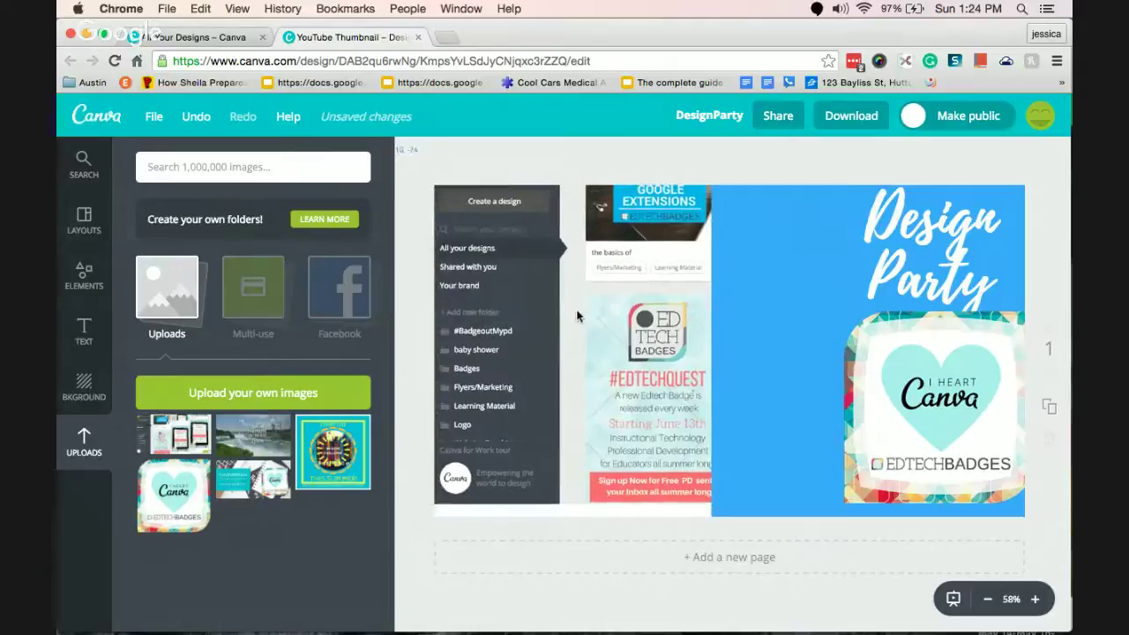
{"action": "left_click_drag", "start_coordinate": [960, 399], "coordinate": [891, 404]}
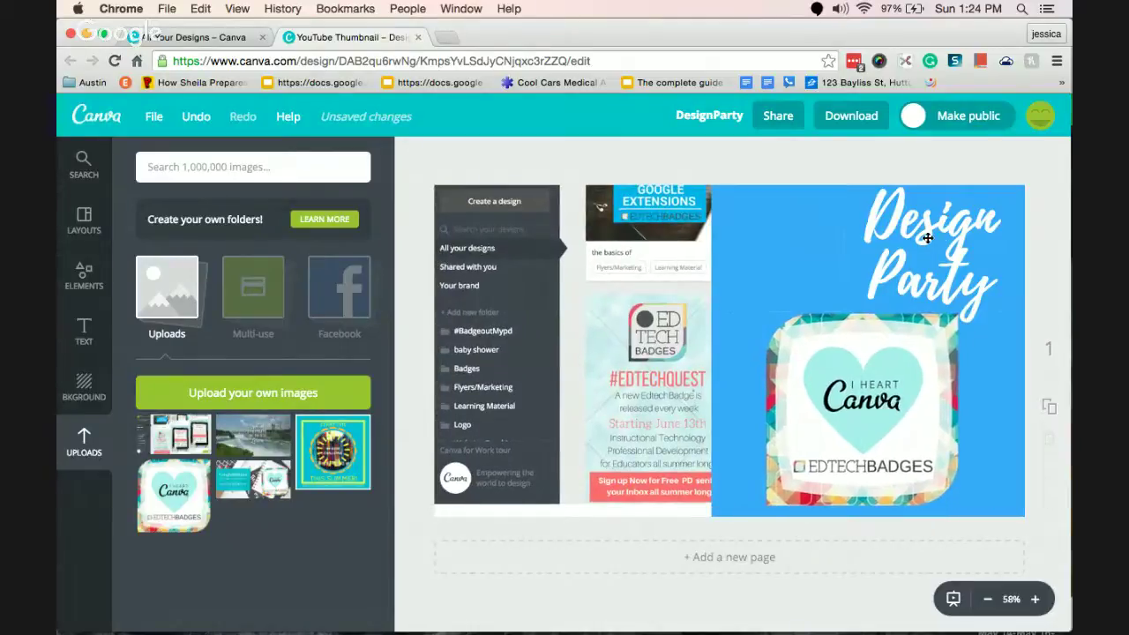
{"action": "left_click_drag", "start_coordinate": [927, 237], "coordinate": [847, 245]}
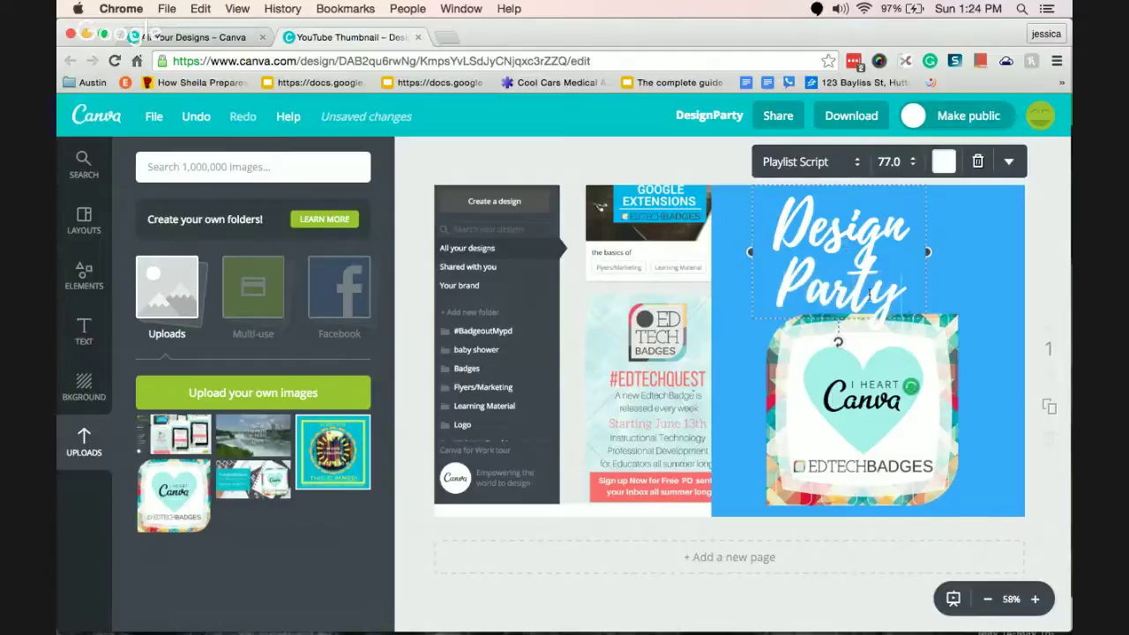
Replace the Design Party title with #BADGEOUTMYPD in Bebas Neue at size 42.
{"action": "left_click_drag", "start_coordinate": [871, 296], "coordinate": [788, 235]}
{"action": "key", "text": "BackSpace"}
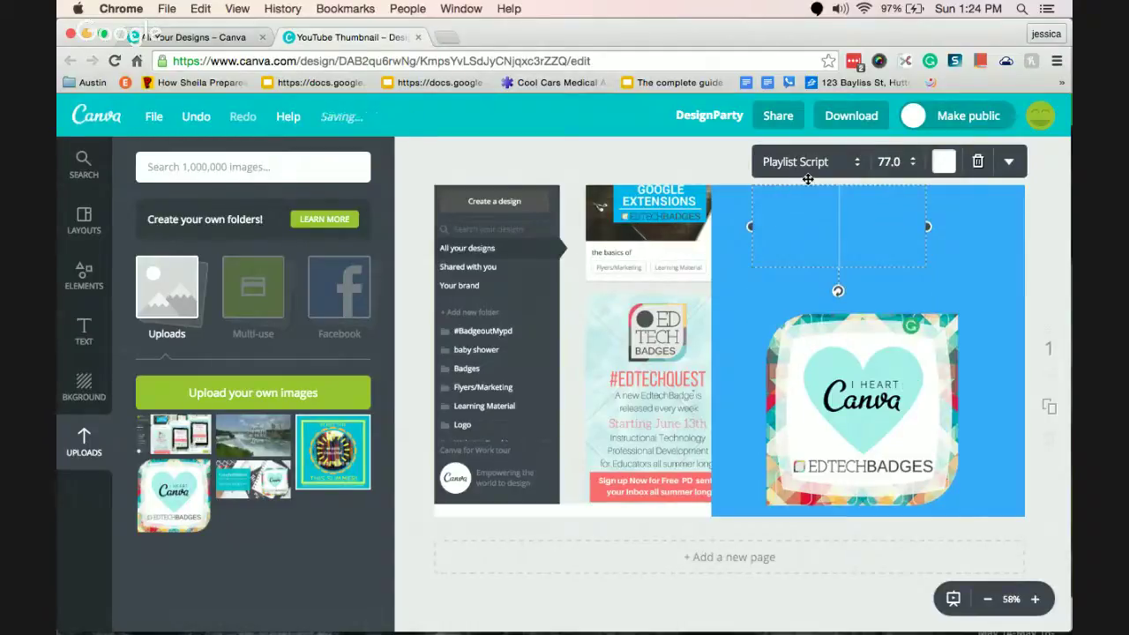
{"action": "left_click", "coordinate": [801, 163]}
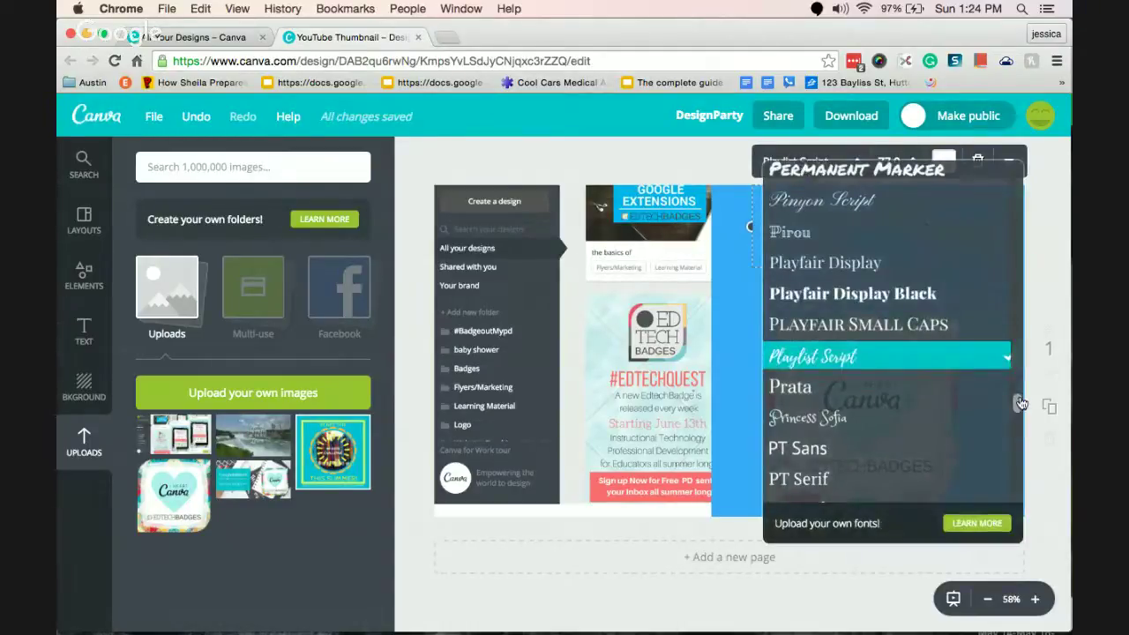
{"action": "mouse_move", "coordinate": [1020, 404]}
{"action": "left_mouse_down"}
{"action": "mouse_move", "coordinate": [1020, 221]}
{"action": "mouse_move", "coordinate": [1031, 198]}
{"action": "left_mouse_up"}
{"action": "scroll", "coordinate": [882, 309], "scroll_direction": "down", "scroll_amount": 2}
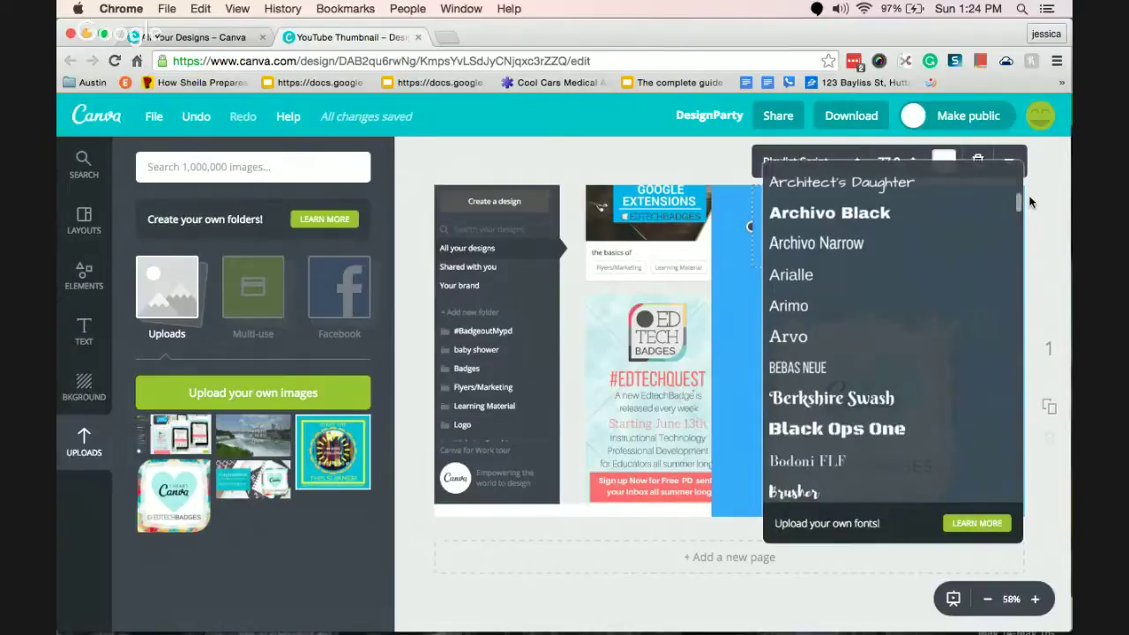
{"action": "left_click", "coordinate": [866, 364]}
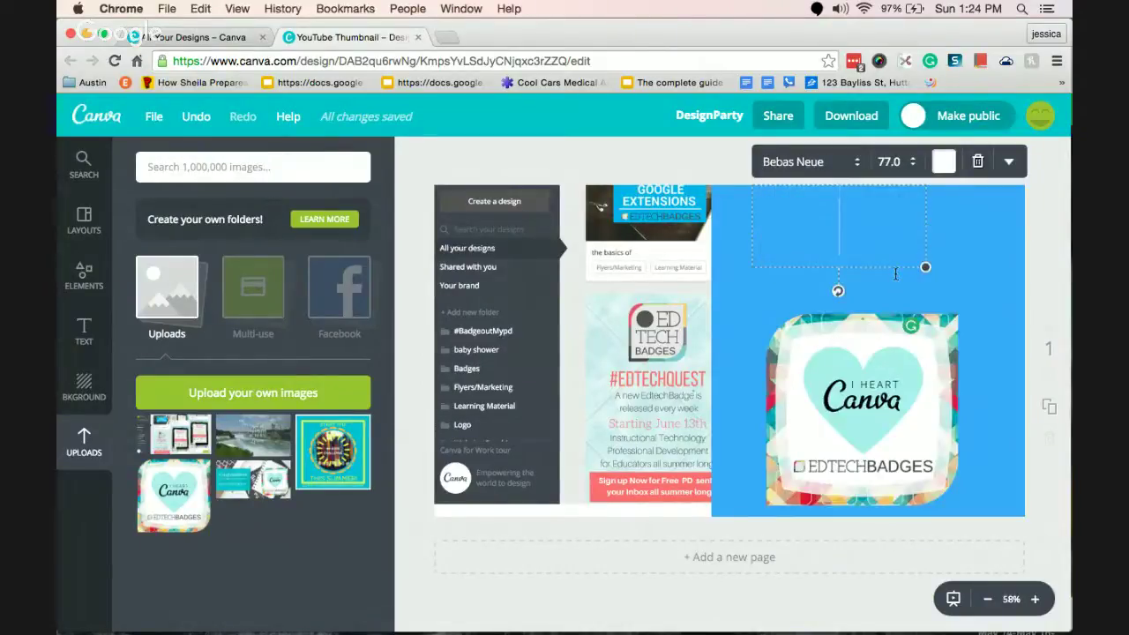
{"action": "type", "text": "#BADGEOUT"}
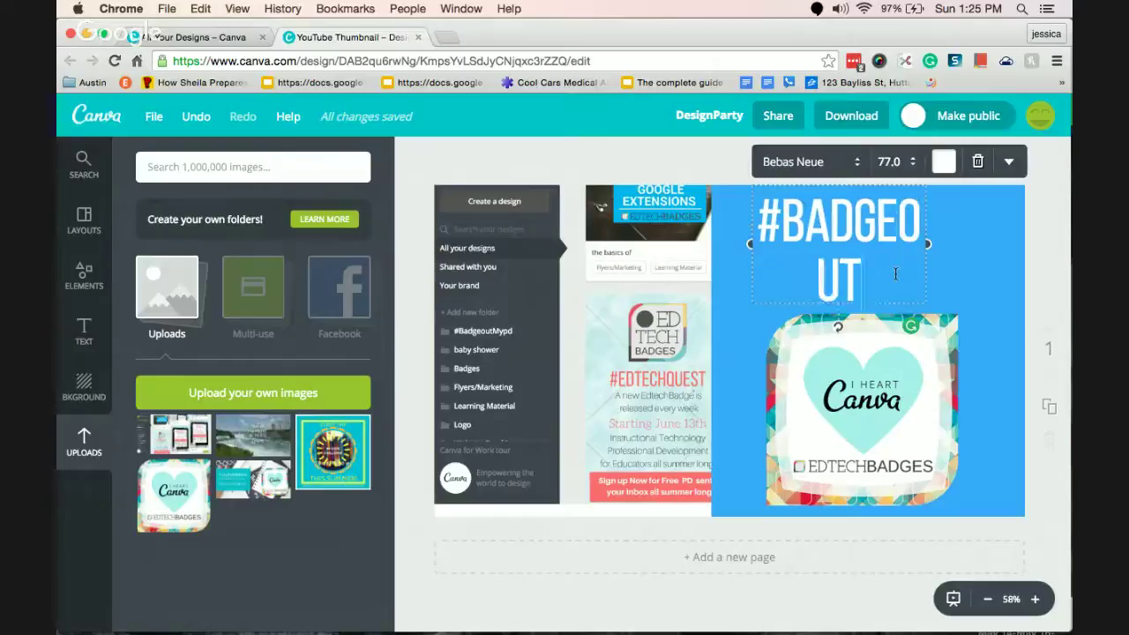
{"action": "type", "text": "MYPD"}
{"action": "left_click", "coordinate": [889, 162]}
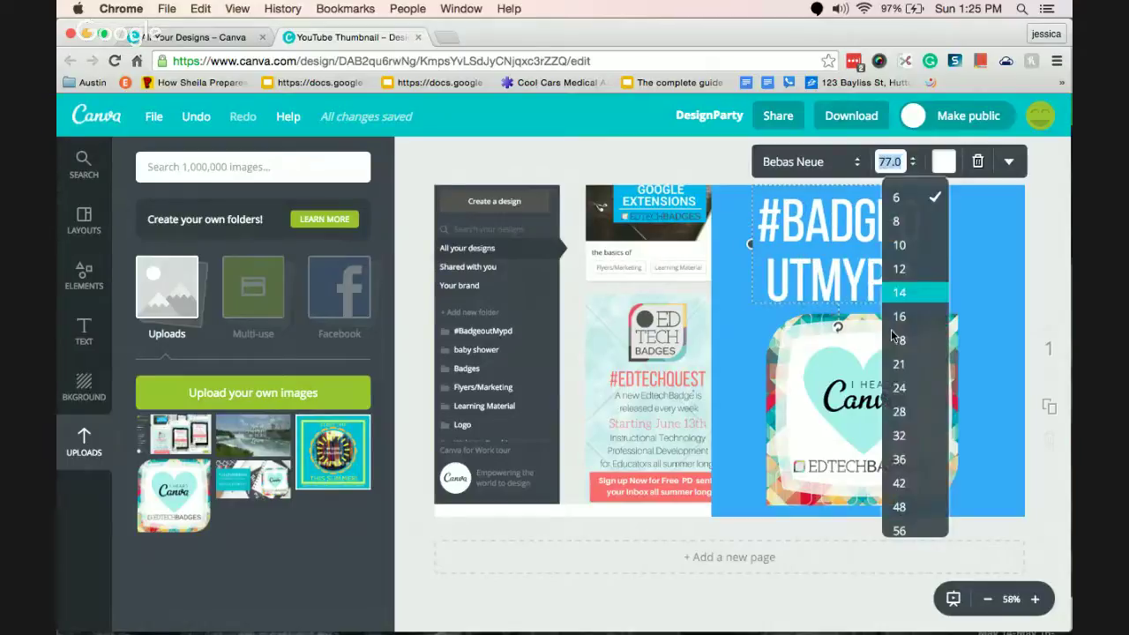
{"action": "left_click", "coordinate": [900, 483]}
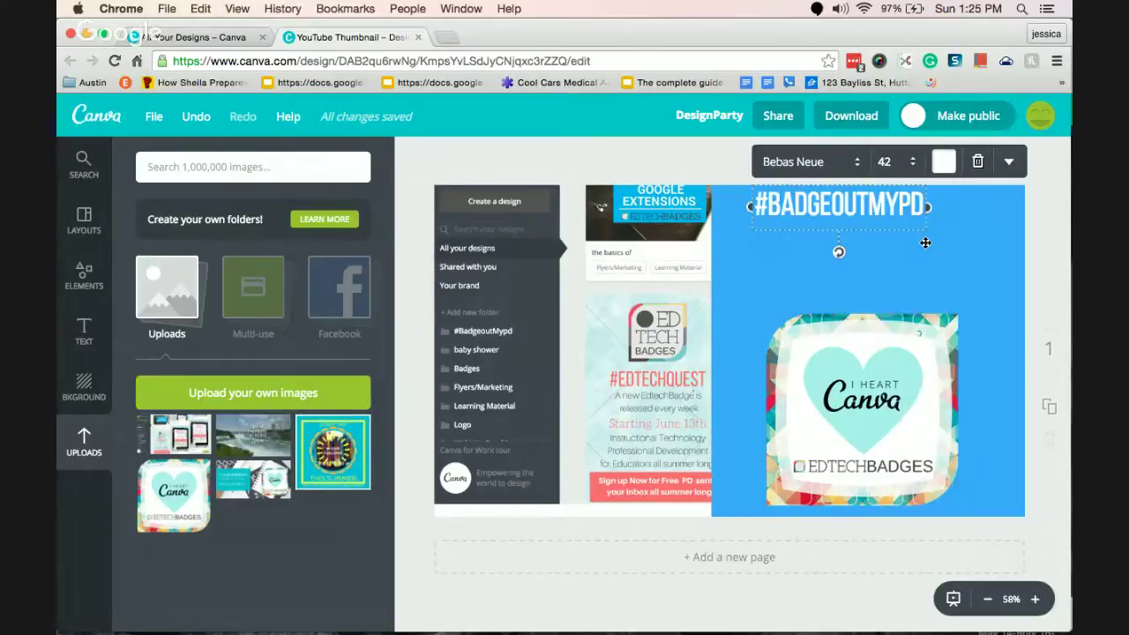
Recolour the panel turquoise and centre the badge beneath the heading.
{"action": "left_click", "coordinate": [942, 163]}
{"action": "left_click", "coordinate": [756, 257]}
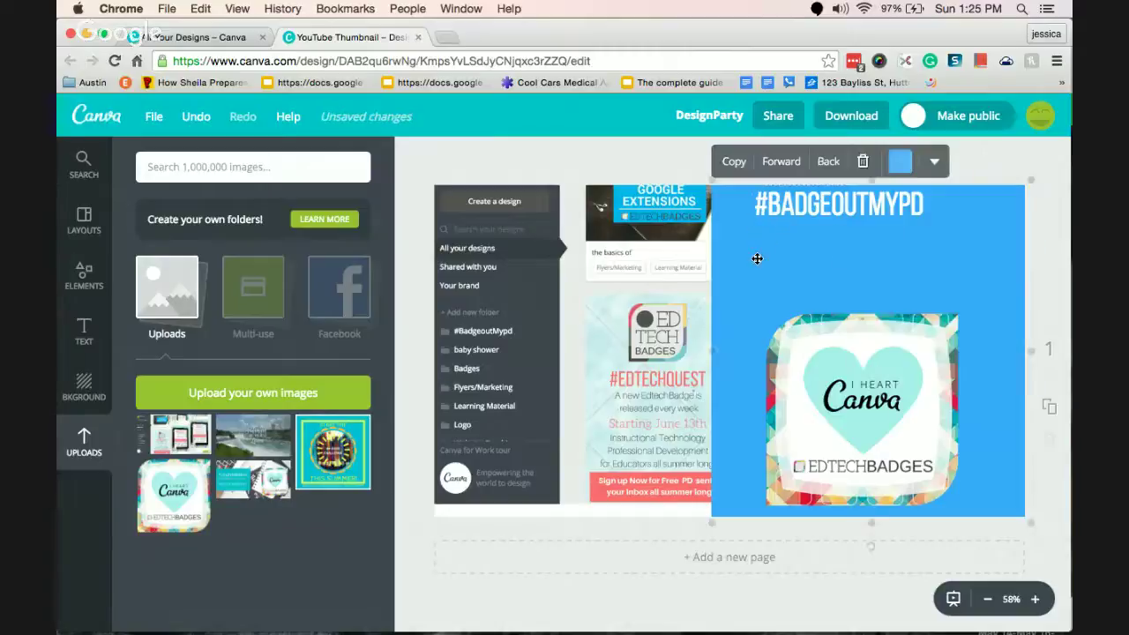
{"action": "left_click", "coordinate": [902, 162]}
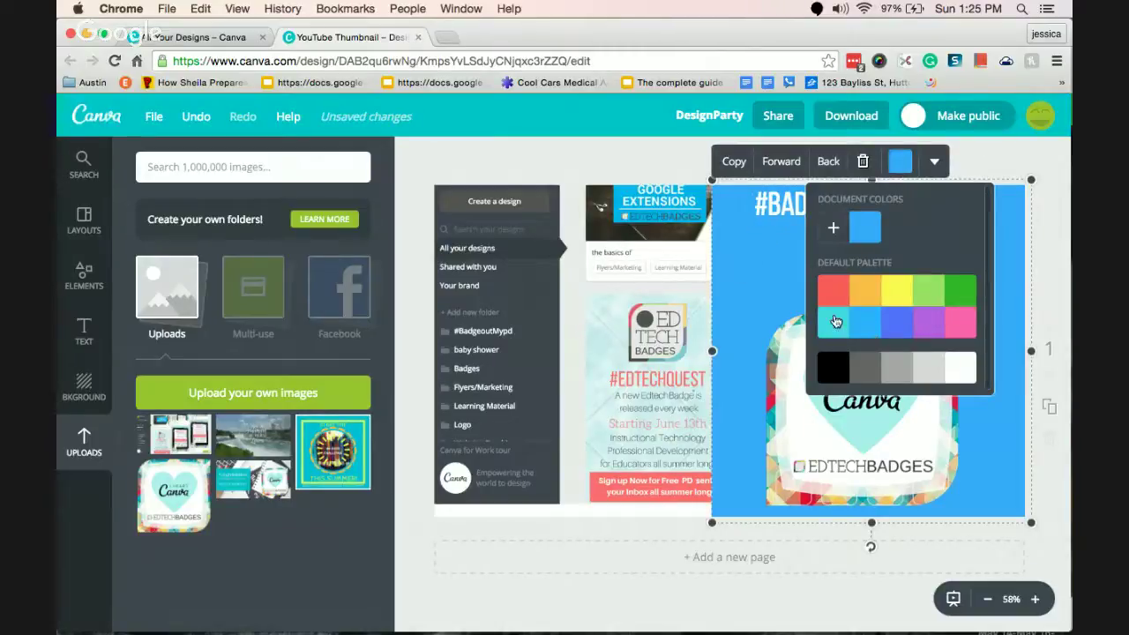
{"action": "left_click", "coordinate": [837, 321]}
{"action": "left_click_drag", "start_coordinate": [881, 392], "coordinate": [889, 368]}
{"action": "left_click_drag", "start_coordinate": [847, 208], "coordinate": [877, 213]}
{"action": "left_click_drag", "start_coordinate": [879, 361], "coordinate": [881, 391]}
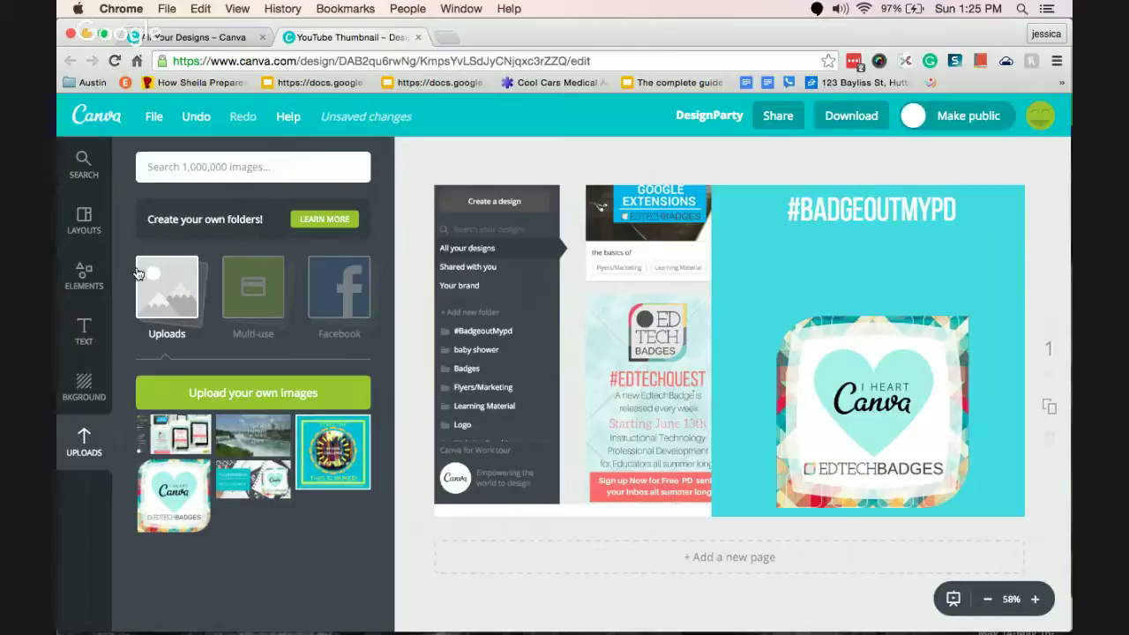
Add a body-text box under #BADGEOUTMYPD reading 'Getting Started'.
{"action": "left_click", "coordinate": [84, 332]}
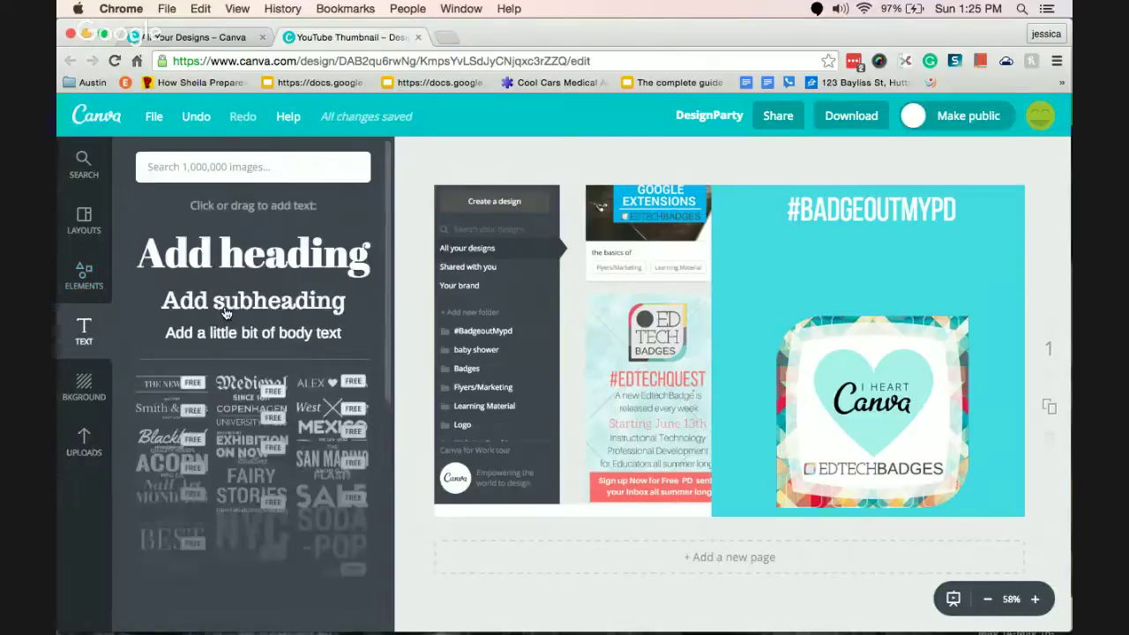
{"action": "left_click", "coordinate": [227, 336]}
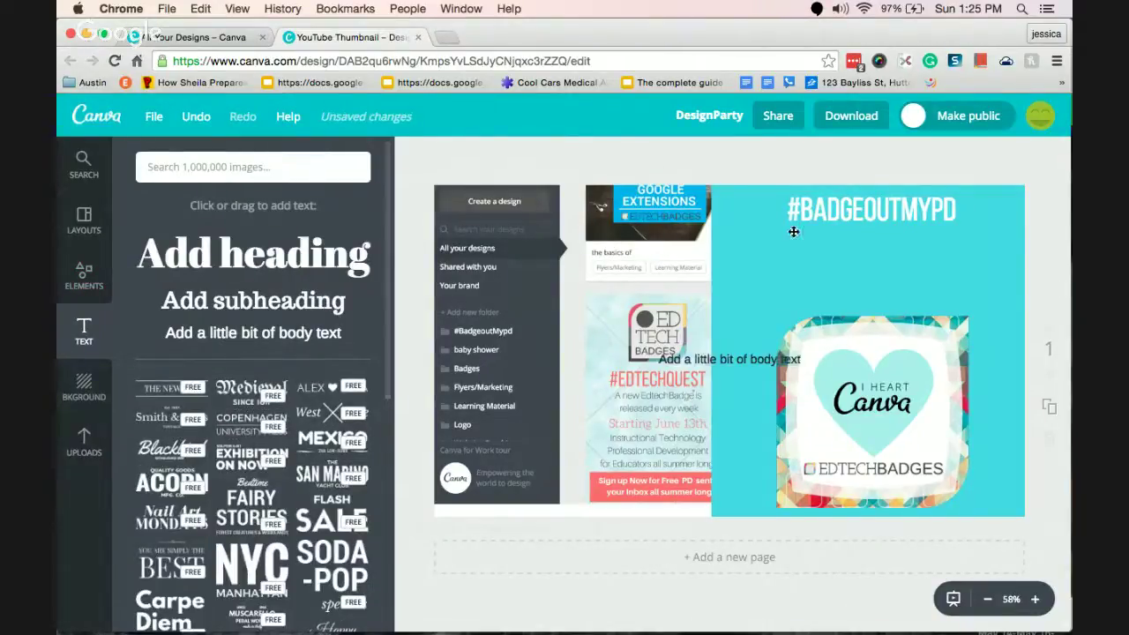
{"action": "left_click_drag", "start_coordinate": [721, 351], "coordinate": [855, 242]}
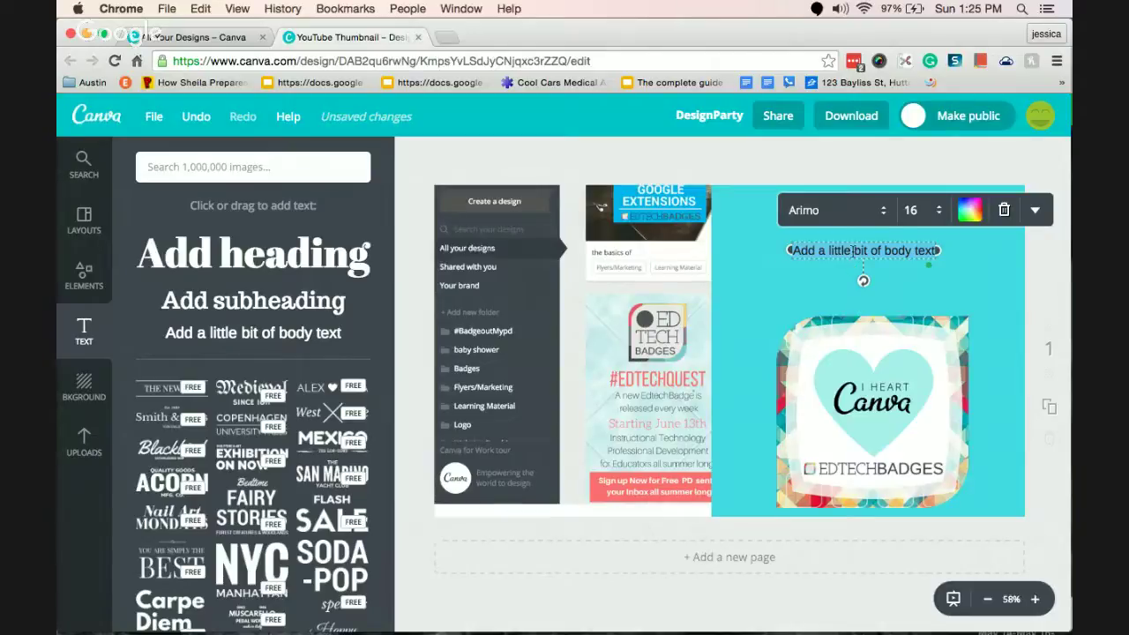
{"action": "left_click", "coordinate": [968, 254]}
{"action": "left_click", "coordinate": [879, 251]}
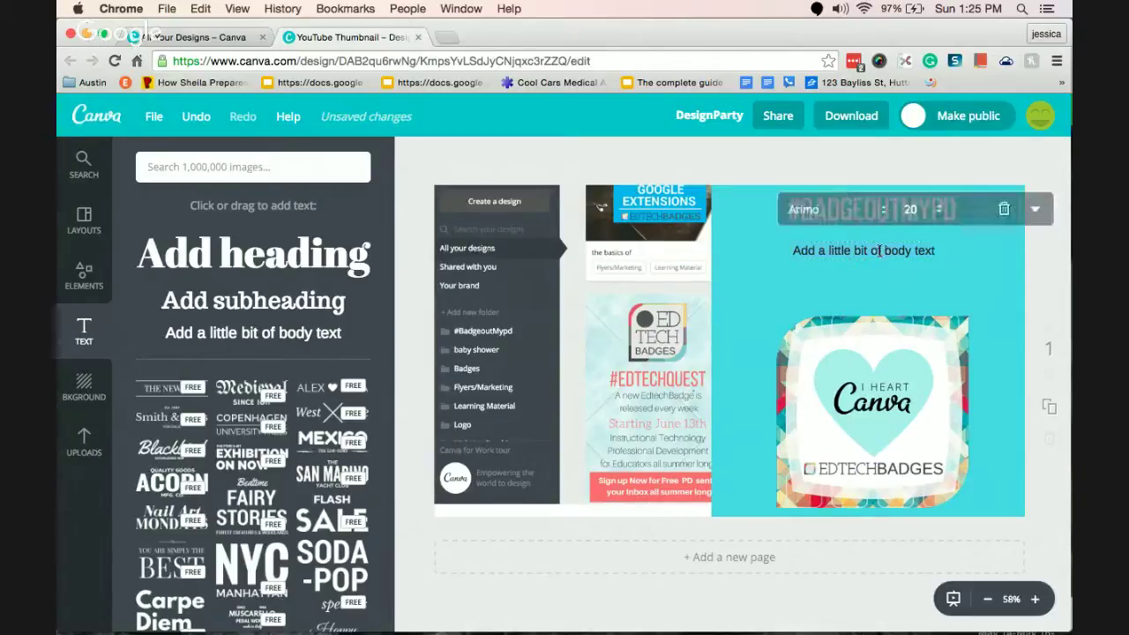
{"action": "left_click", "coordinate": [880, 251]}
{"action": "type", "text": "Getting Started"}
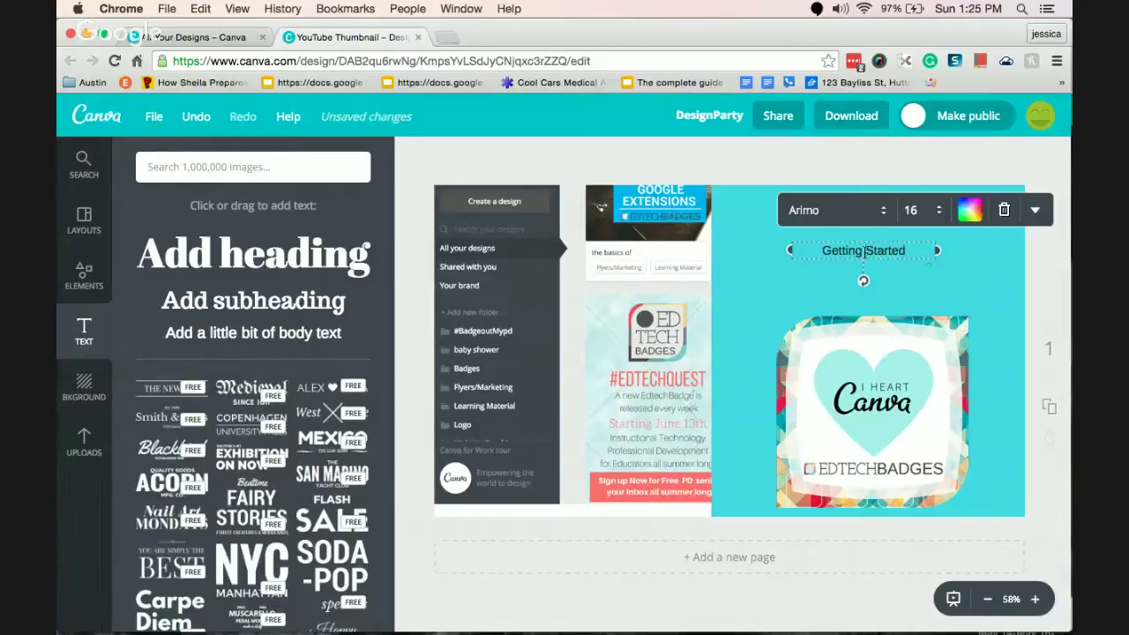
Compare nearby fonts and apply Josefin Slab to the 'Getting Started' text.
{"action": "left_click", "coordinate": [843, 210]}
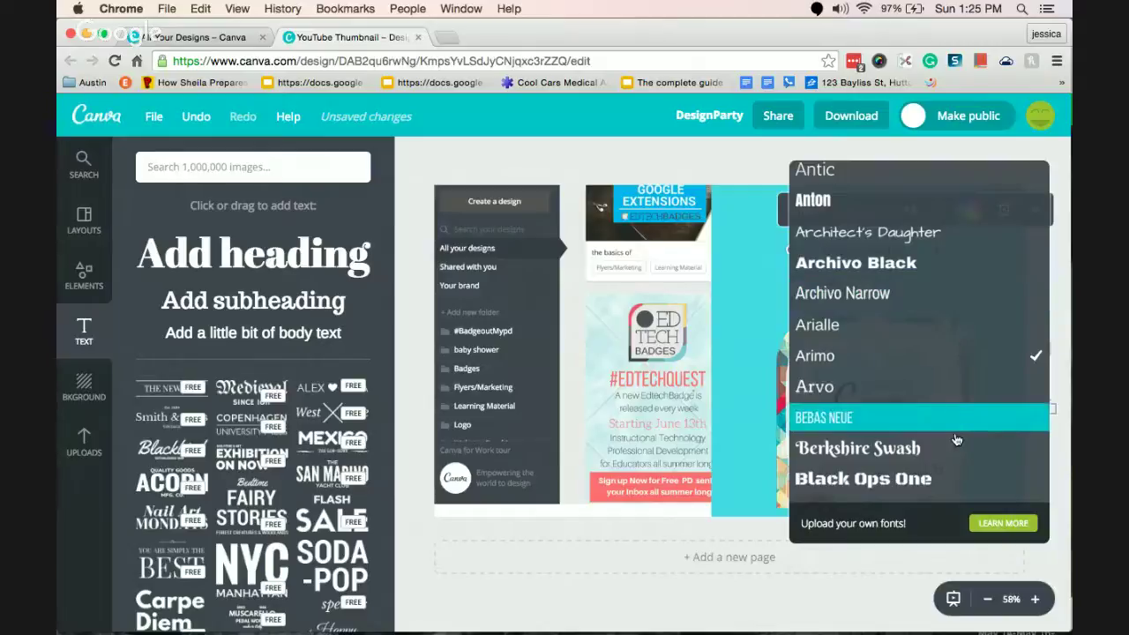
{"action": "key", "text": "Up"}
{"action": "key", "text": "Up"}
{"action": "key", "text": "Up"}
{"action": "key", "text": "Down"}
{"action": "key", "text": "Down"}
{"action": "key", "text": "Down"}
{"action": "key", "text": "Down"}
{"action": "key", "text": "Down"}
{"action": "key", "text": "Down"}
{"action": "key", "text": "Down"}
{"action": "key", "text": "Down"}
{"action": "key", "text": "Down"}
{"action": "key", "text": "Down"}
{"action": "key", "text": "Down"}
{"action": "key", "text": "Down"}
{"action": "key", "text": "Down"}
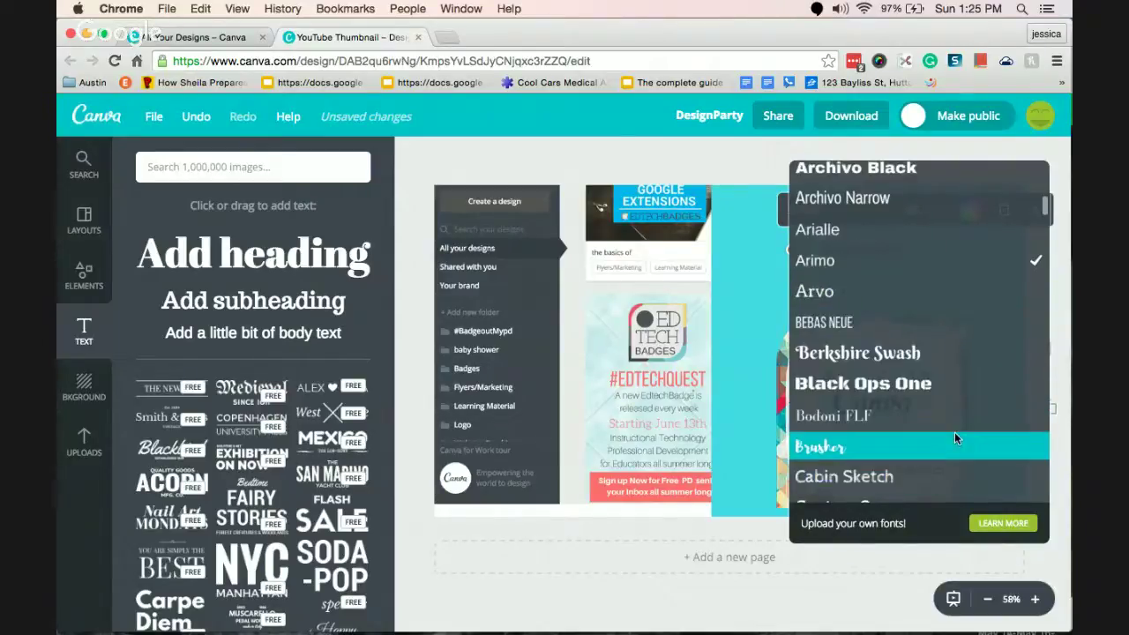
{"action": "key", "text": "Down"}
{"action": "key", "text": "Down"}
{"action": "key", "text": "Down"}
{"action": "key", "text": "Down"}
{"action": "key", "text": "Down"}
{"action": "key", "text": "Down"}
{"action": "key", "text": "Down"}
{"action": "key", "text": "Down"}
{"action": "key", "text": "Down"}
{"action": "key", "text": "Down"}
{"action": "key", "text": "Down"}
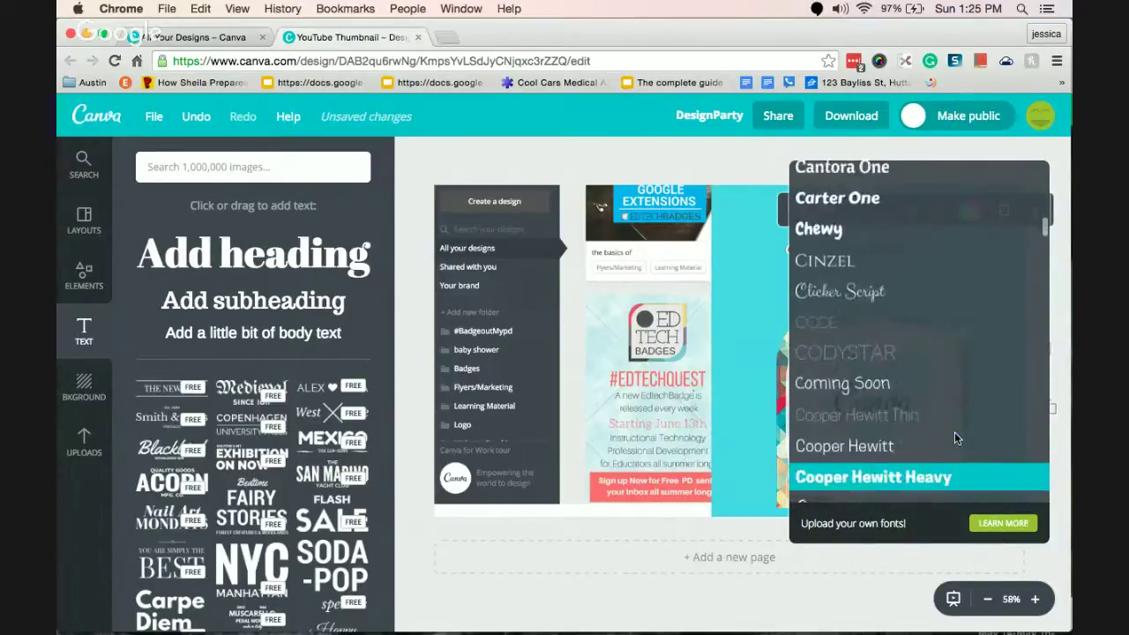
{"action": "key", "text": "Down"}
{"action": "key", "text": "Down"}
{"action": "key", "text": "Down"}
{"action": "key", "text": "Down"}
{"action": "key", "text": "Down"}
{"action": "key", "text": "Down"}
{"action": "key", "text": "Down"}
{"action": "key", "text": "Down"}
{"action": "key", "text": "Down"}
{"action": "key", "text": "Down"}
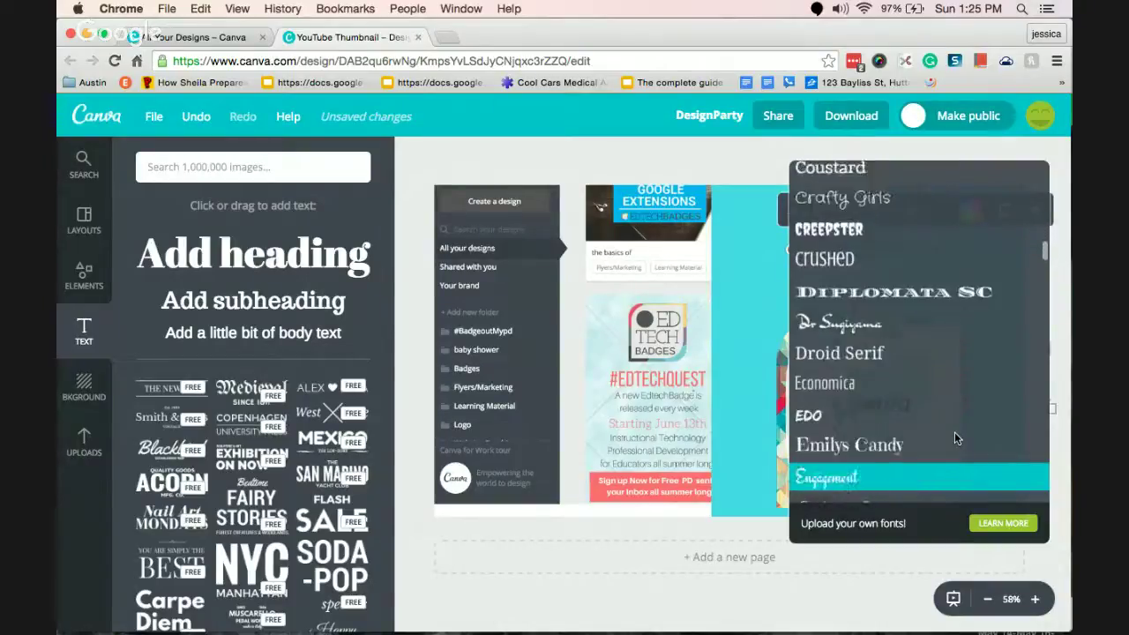
{"action": "key", "text": "Down"}
{"action": "key", "text": "Down"}
{"action": "key", "text": "Down"}
{"action": "key", "text": "Down"}
{"action": "key", "text": "Down"}
{"action": "key", "text": "Down"}
{"action": "key", "text": "Down"}
{"action": "key", "text": "Down"}
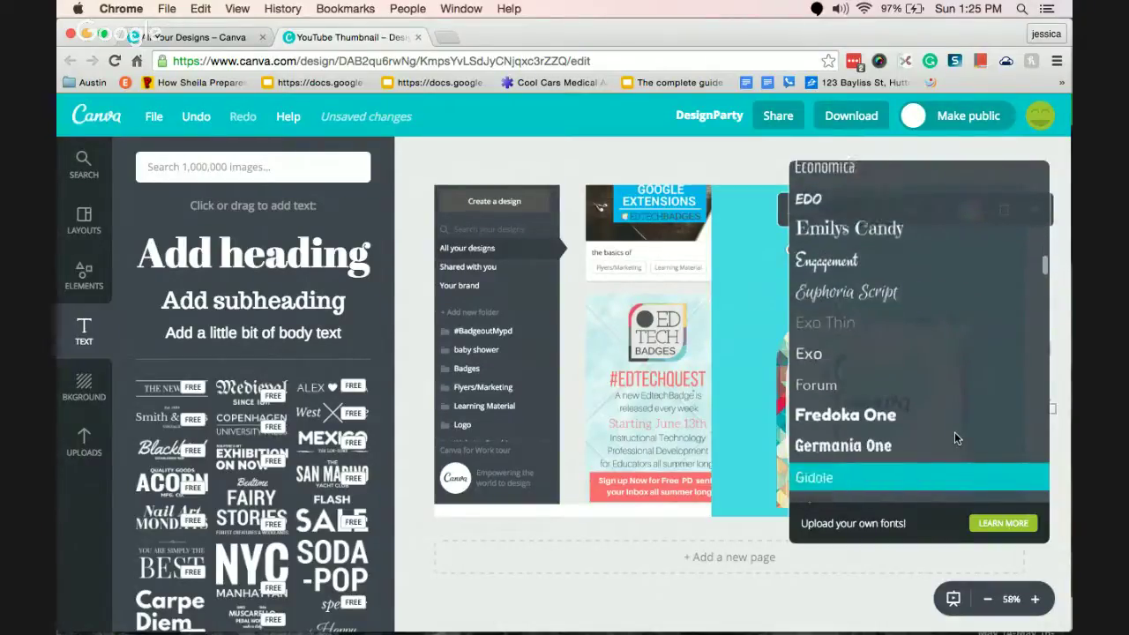
{"action": "key", "text": "Down"}
{"action": "key", "text": "Down"}
{"action": "key", "text": "Down"}
{"action": "key", "text": "Down"}
{"action": "key", "text": "Down"}
{"action": "key", "text": "Down"}
{"action": "key", "text": "Down"}
{"action": "key", "text": "Down"}
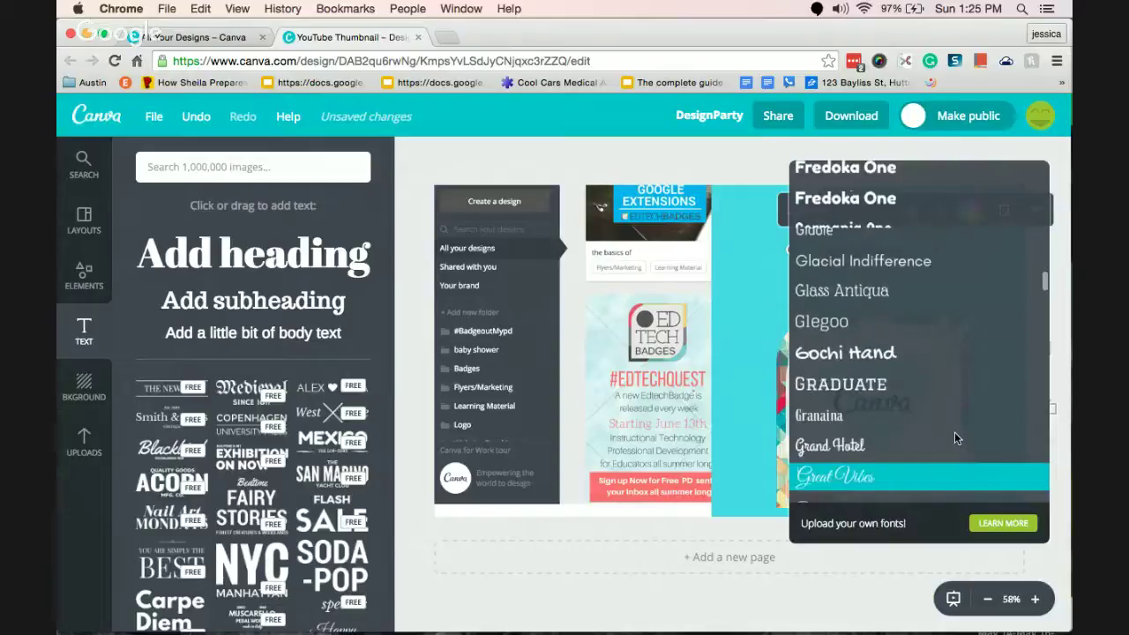
{"action": "key", "text": "Down"}
{"action": "key", "text": "Down"}
{"action": "key", "text": "Down"}
{"action": "key", "text": "Down"}
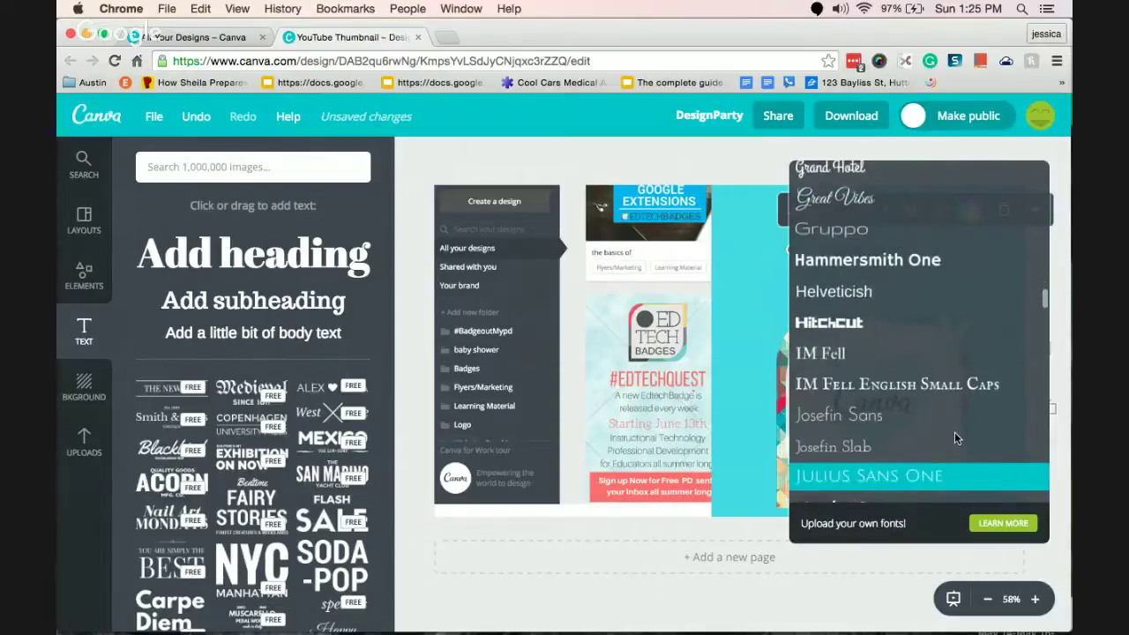
{"action": "key", "text": "Up"}
{"action": "key", "text": "Up"}
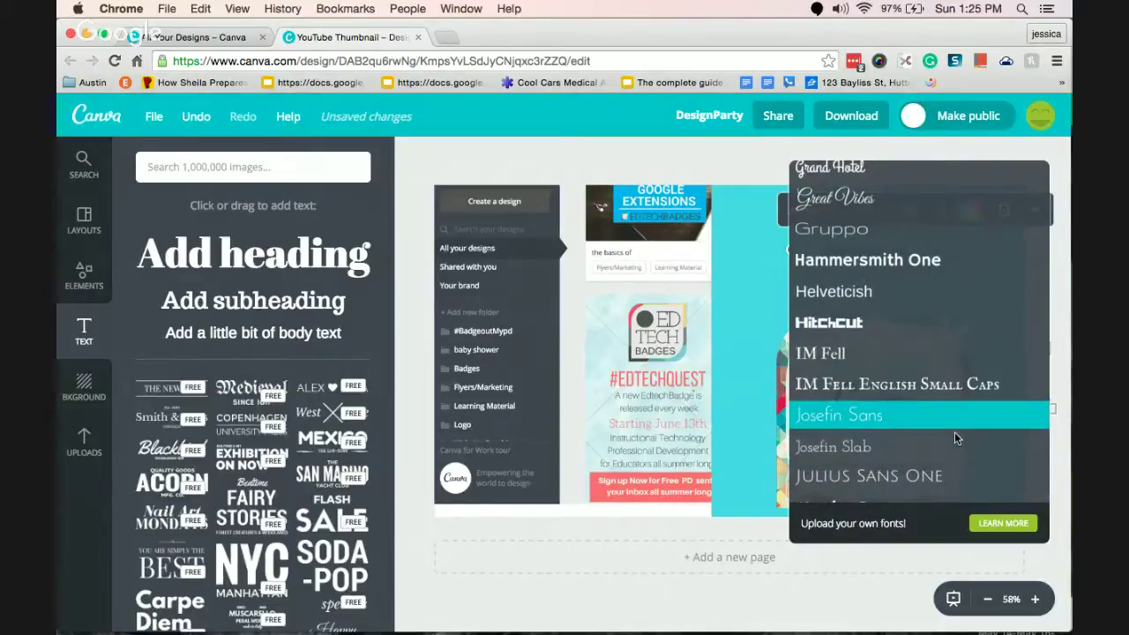
{"action": "key", "text": "Down"}
{"action": "key", "text": "Down"}
{"action": "key", "text": "Down"}
{"action": "key", "text": "Down"}
{"action": "key", "text": "Up"}
{"action": "key", "text": "Up"}
{"action": "key", "text": "Up"}
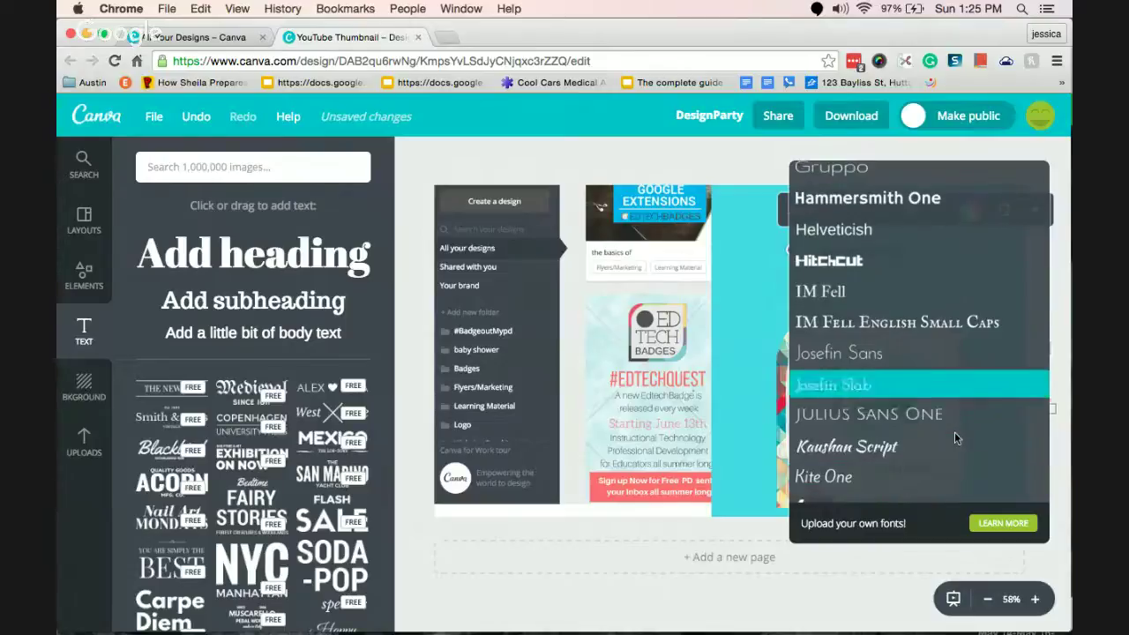
{"action": "key", "text": "Up"}
{"action": "key", "text": "Down"}
{"action": "key", "text": "Down"}
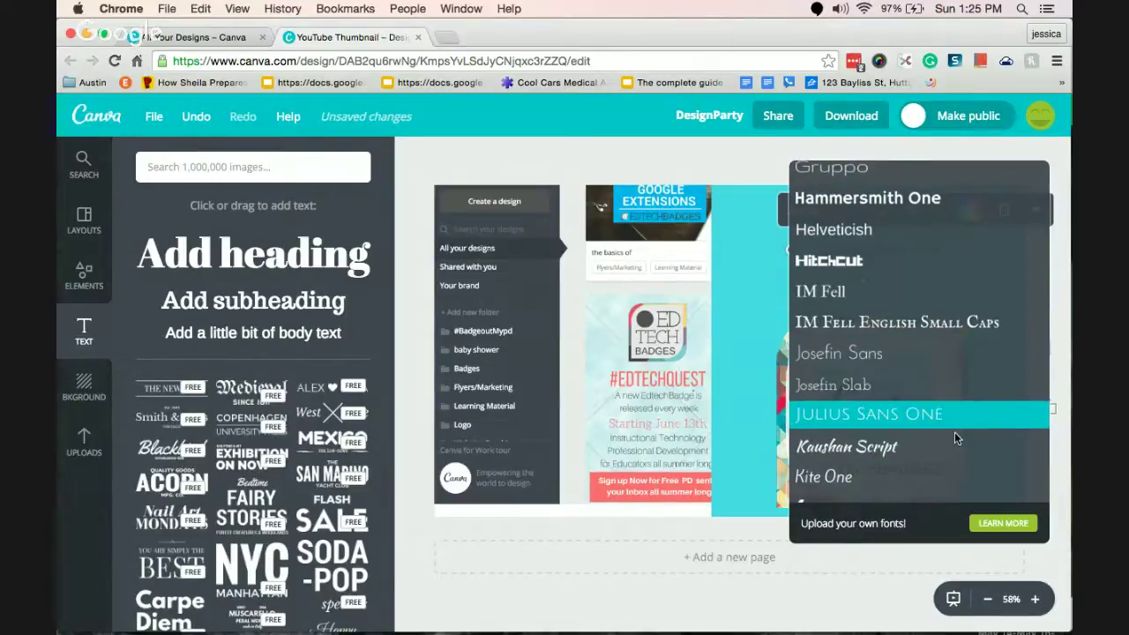
{"action": "key", "text": "Up"}
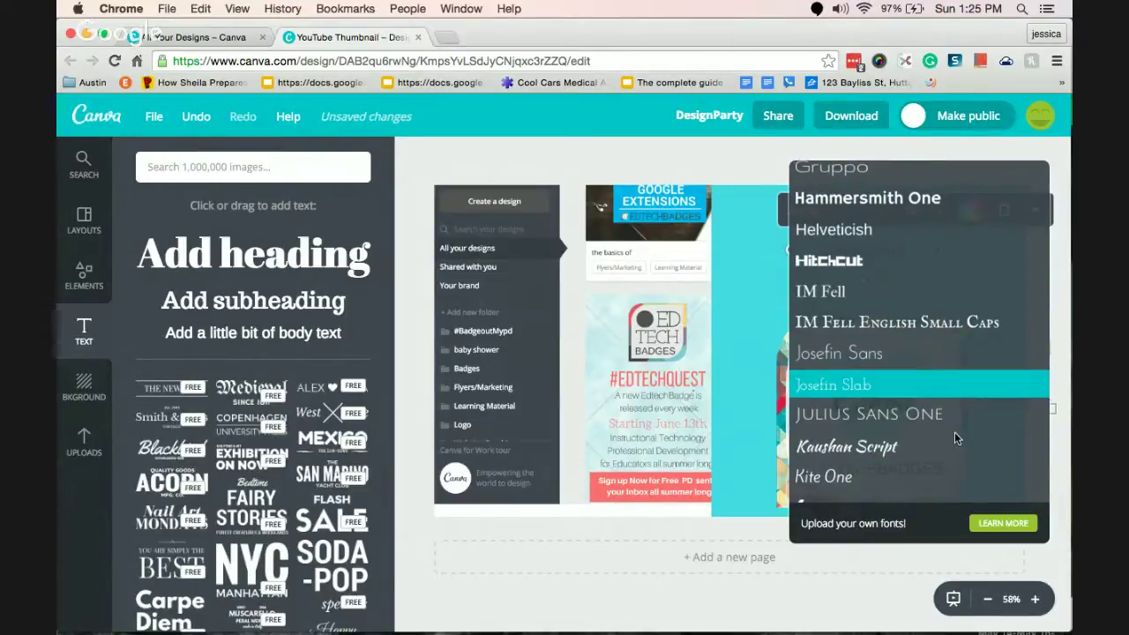
{"action": "key", "text": "Down"}
{"action": "key", "text": "Down"}
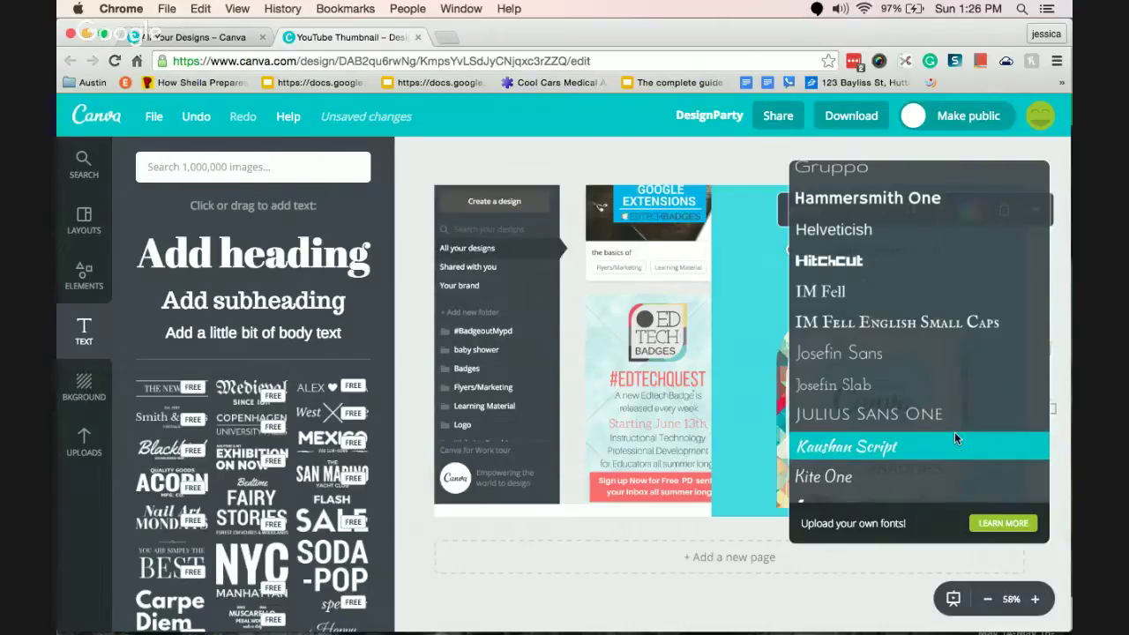
{"action": "key", "text": "Up"}
{"action": "key", "text": "Up"}
{"action": "key", "text": "Up"}
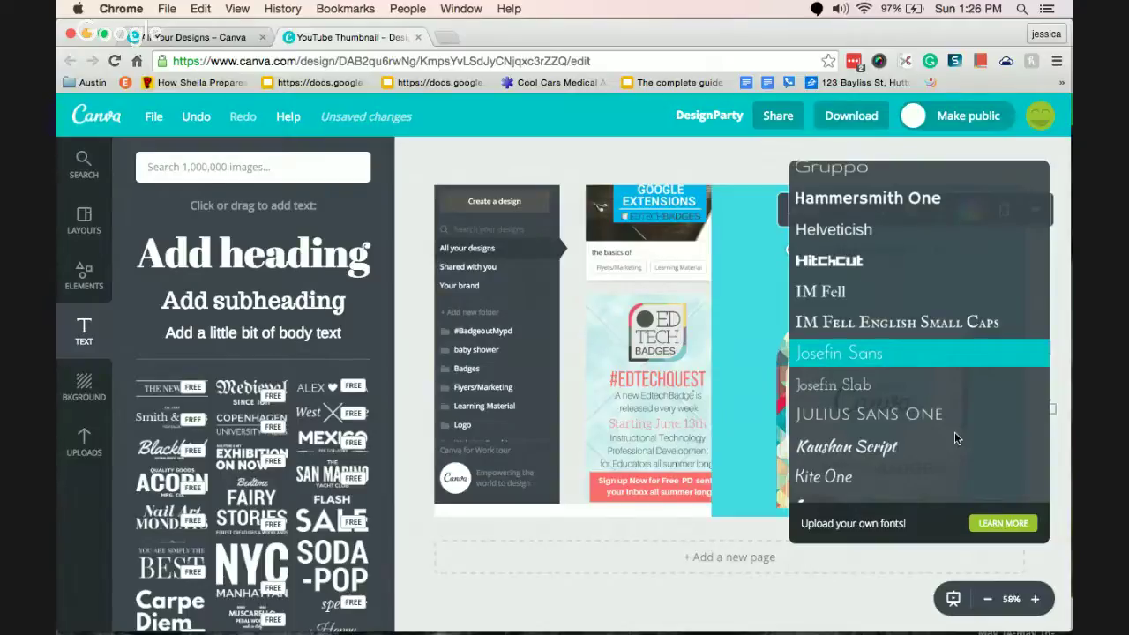
{"action": "key", "text": "Up"}
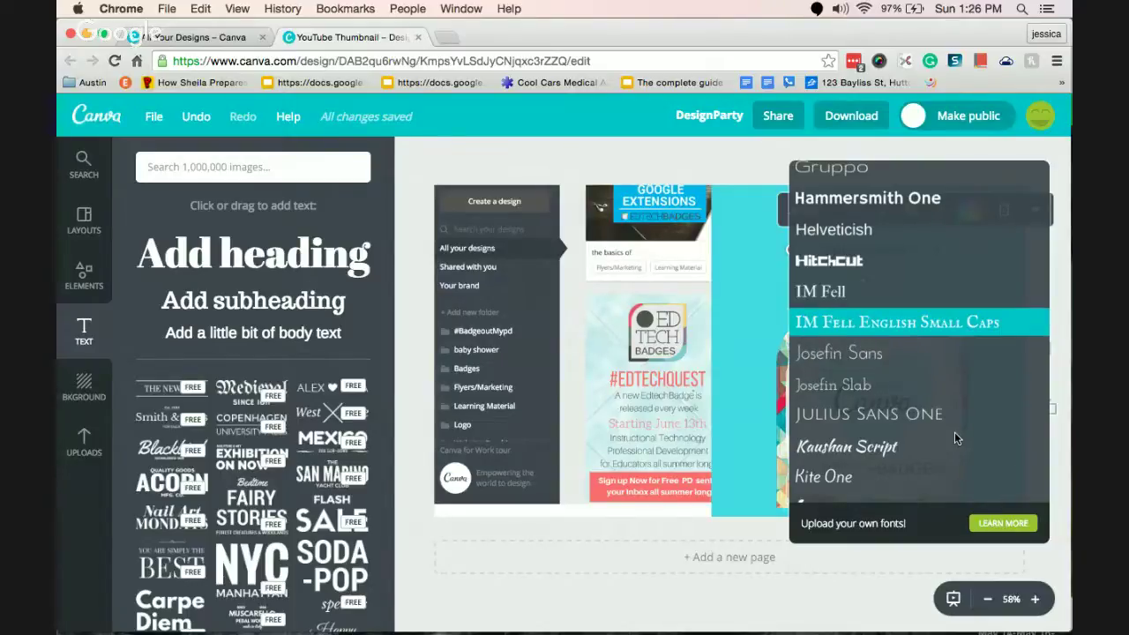
{"action": "key", "text": "Down"}
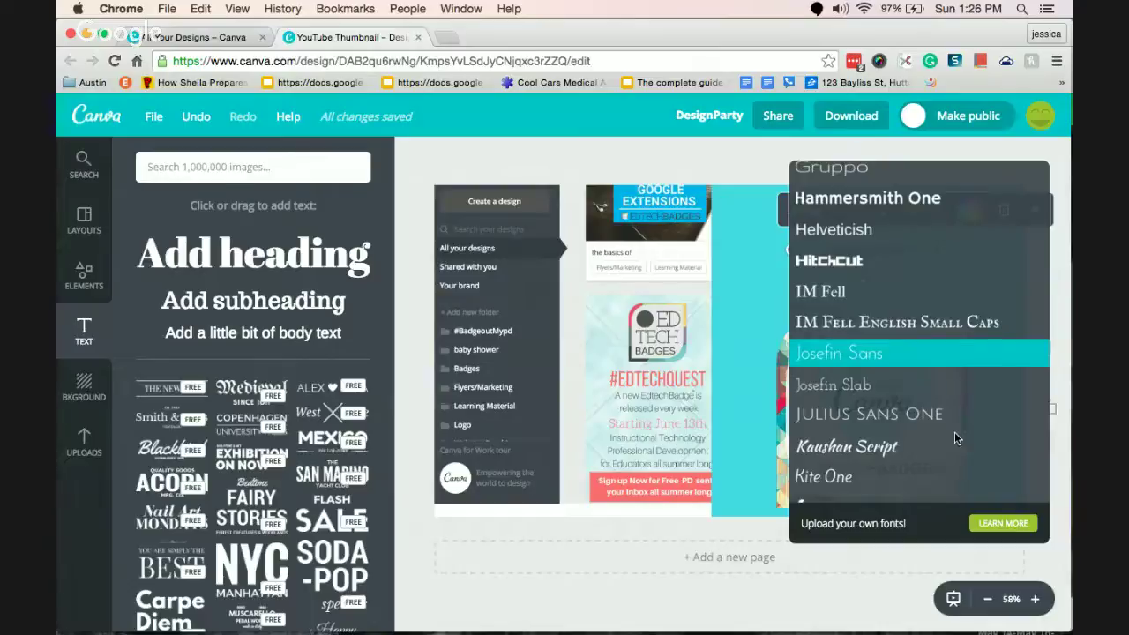
{"action": "key", "text": "Down"}
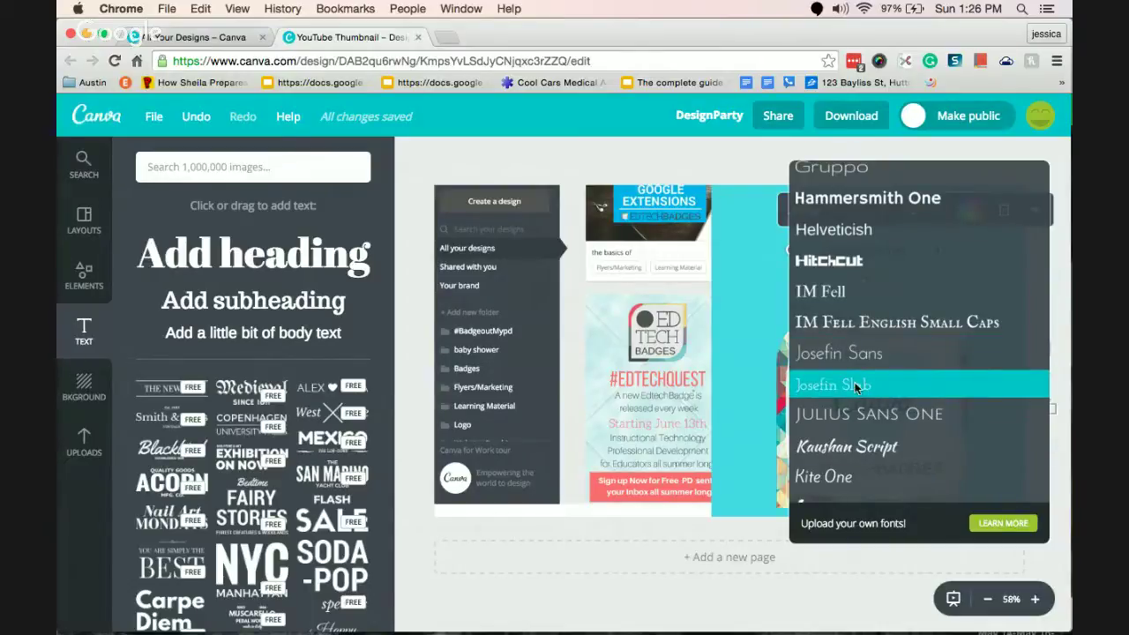
{"action": "left_click", "coordinate": [872, 385]}
Set 'Getting Started' to size 32 and centre it just below #BADGEOUTMYPD.
{"action": "left_click", "coordinate": [928, 208]}
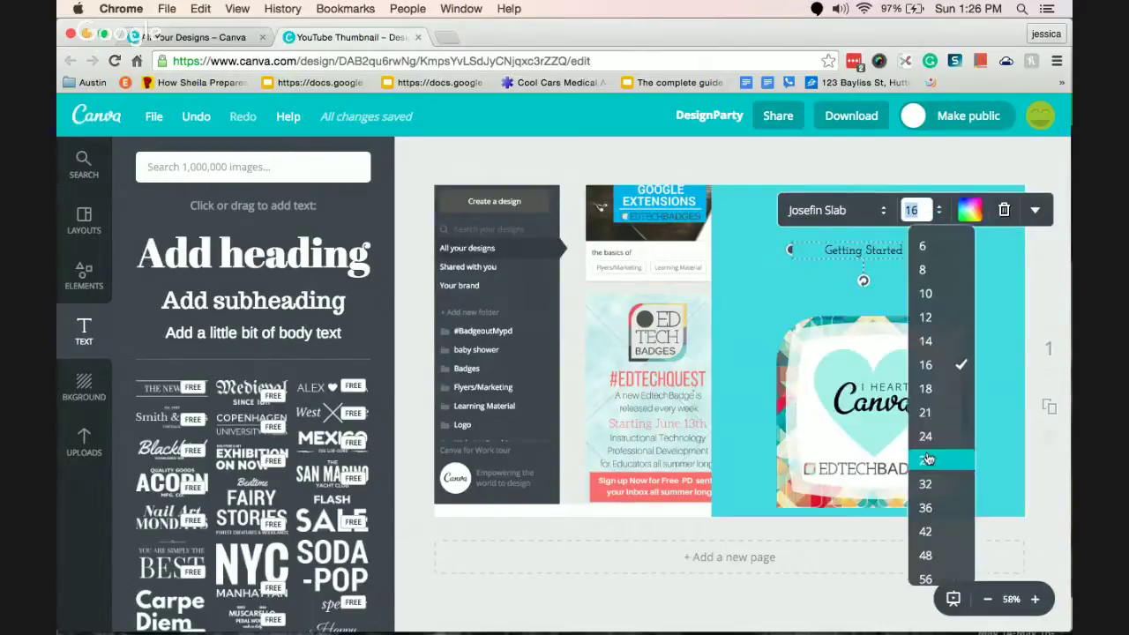
{"action": "left_click", "coordinate": [928, 484]}
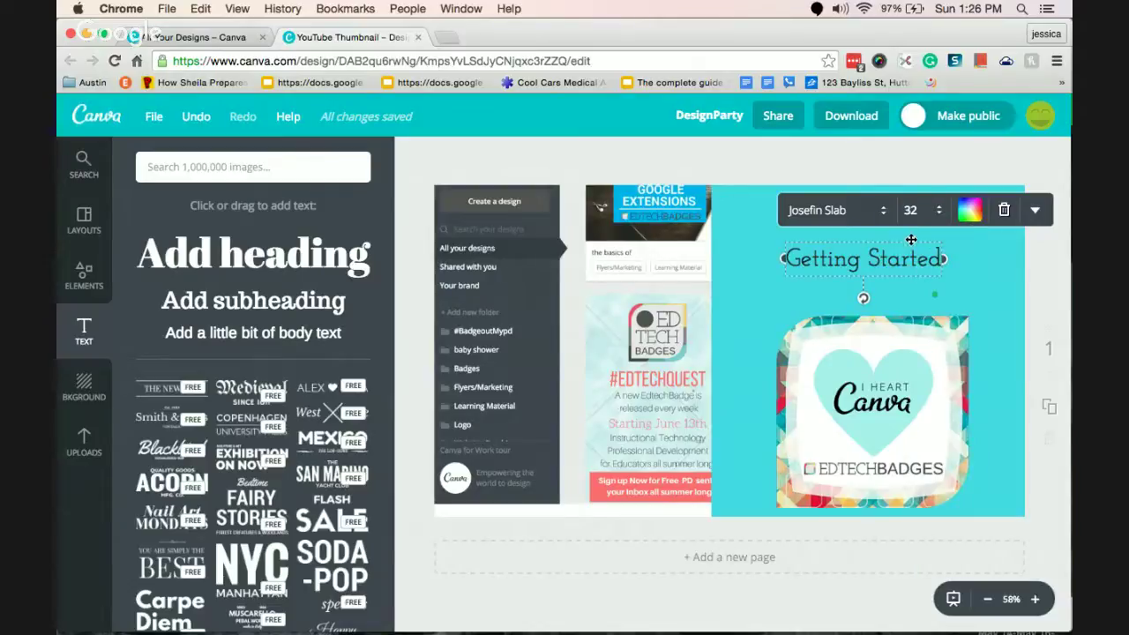
{"action": "left_click_drag", "start_coordinate": [914, 236], "coordinate": [920, 222]}
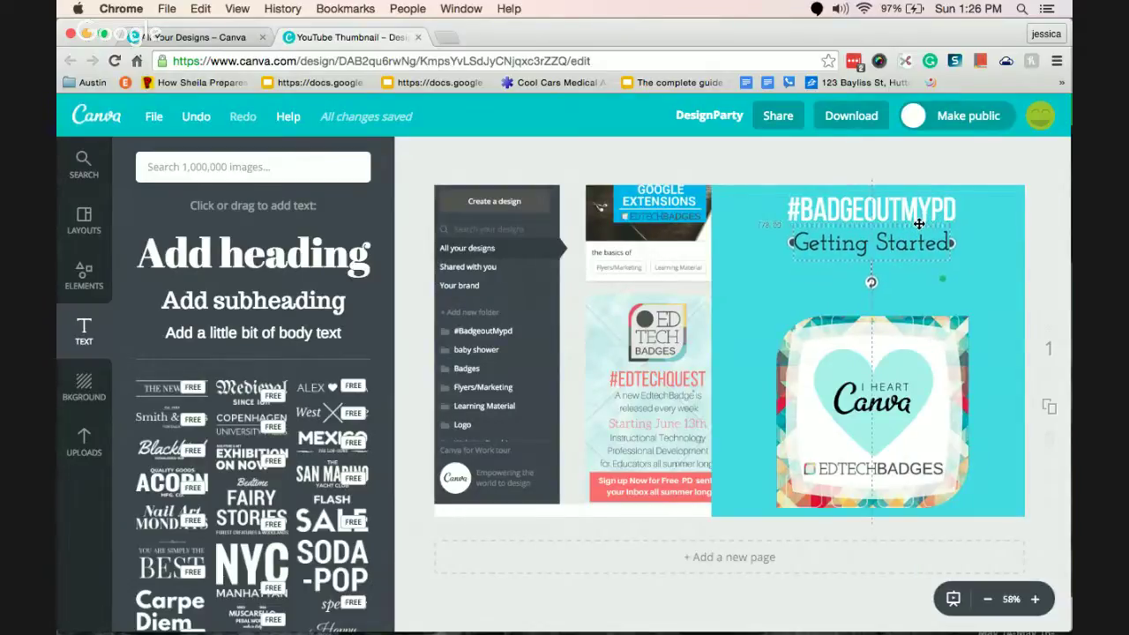
{"action": "left_click", "coordinate": [992, 298]}
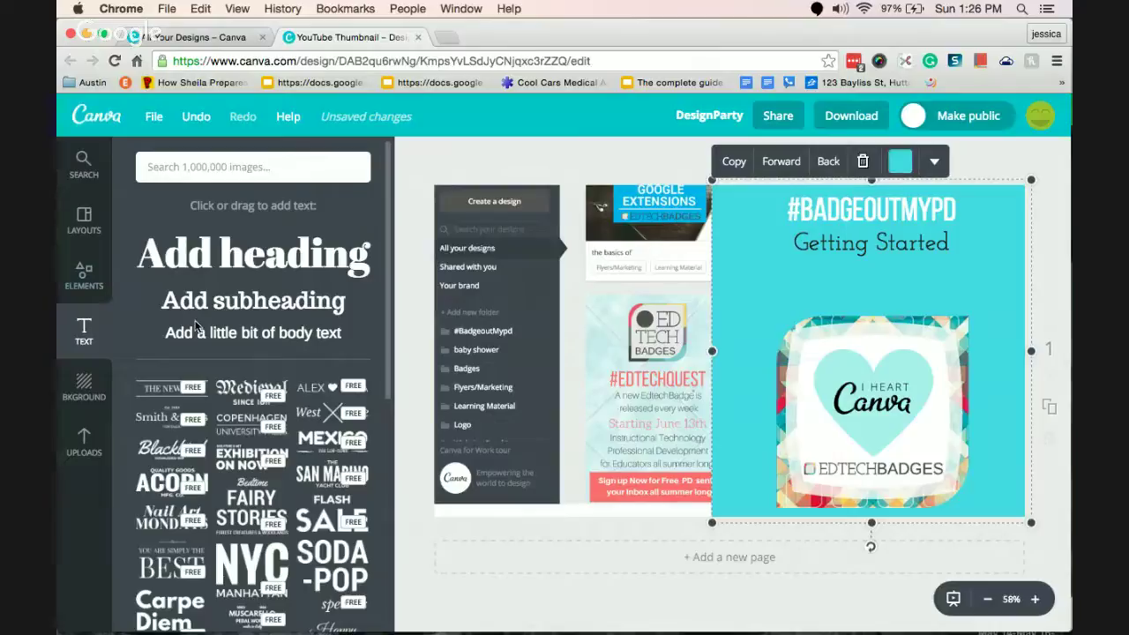
Add a 'Webinar' text line in Josefin Slab below Getting Started.
{"action": "left_click_drag", "start_coordinate": [199, 333], "coordinate": [881, 265]}
{"action": "type", "text": "Webinar"}
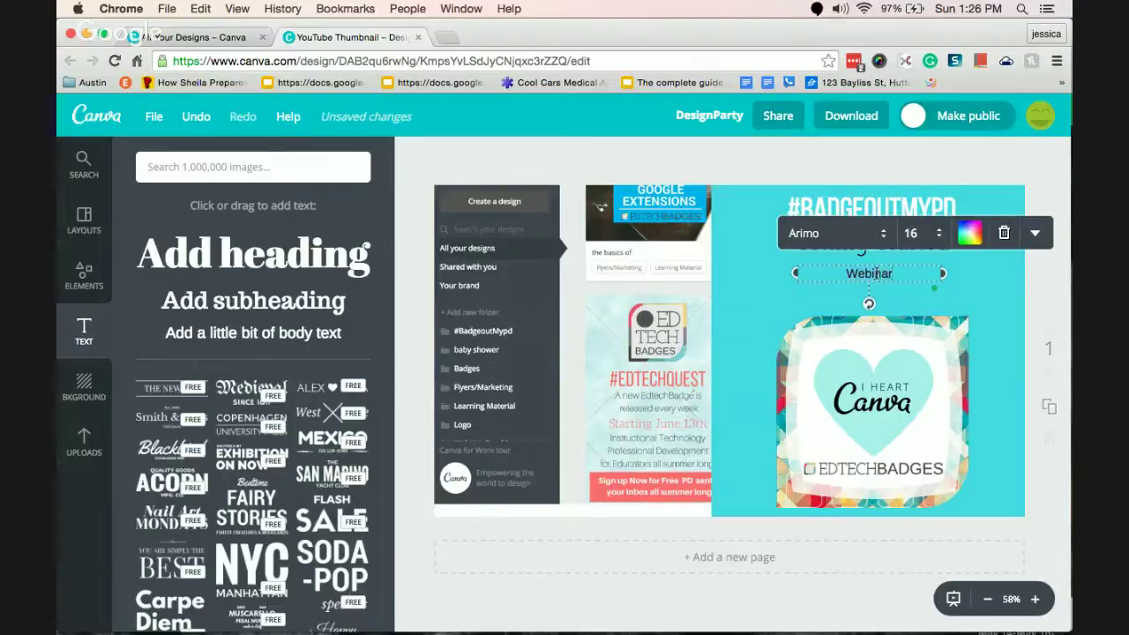
{"action": "left_click", "coordinate": [882, 233]}
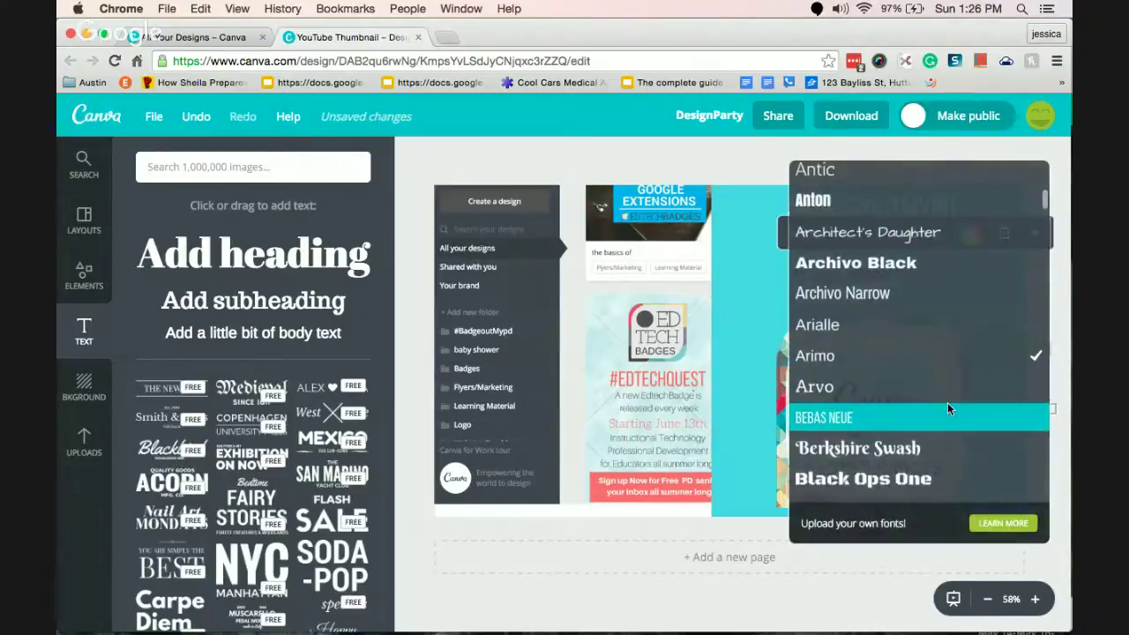
{"action": "scroll", "coordinate": [948, 403], "scroll_direction": "down", "scroll_amount": 8}
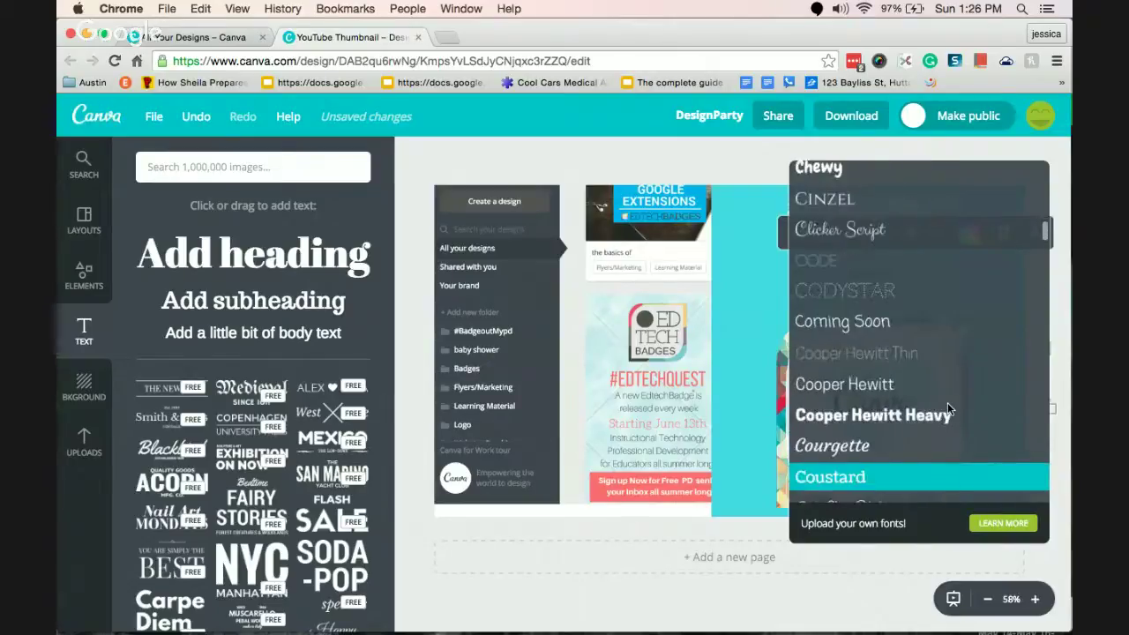
{"action": "scroll", "coordinate": [948, 402], "scroll_direction": "down", "scroll_amount": 2}
{"action": "scroll", "coordinate": [947, 403], "scroll_direction": "down", "scroll_amount": 7}
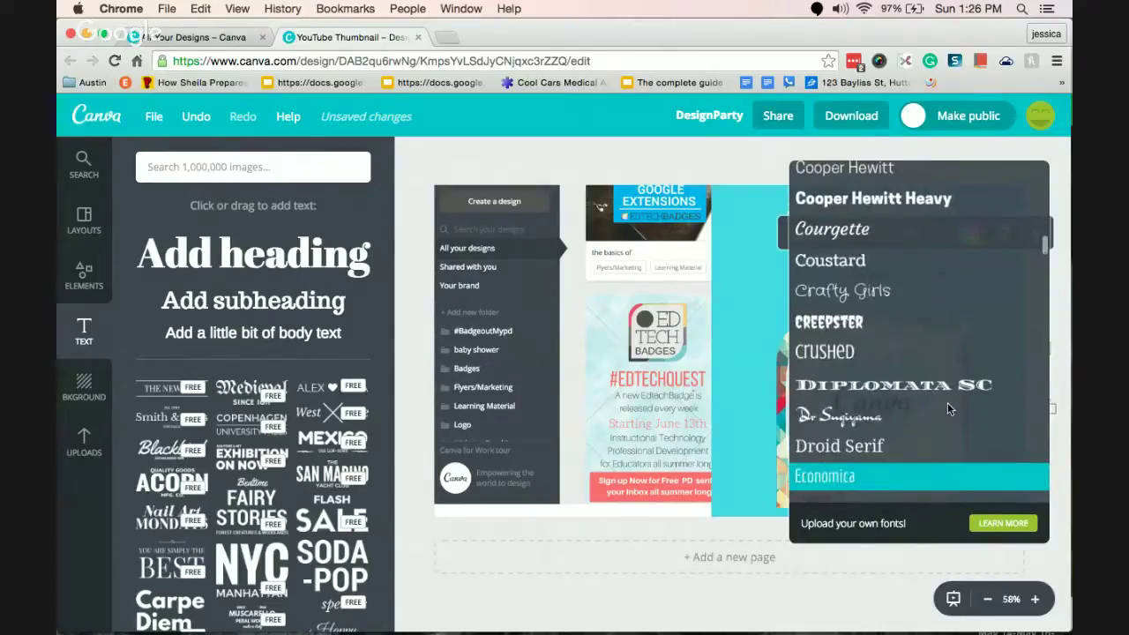
{"action": "scroll", "coordinate": [948, 402], "scroll_direction": "down", "scroll_amount": 8}
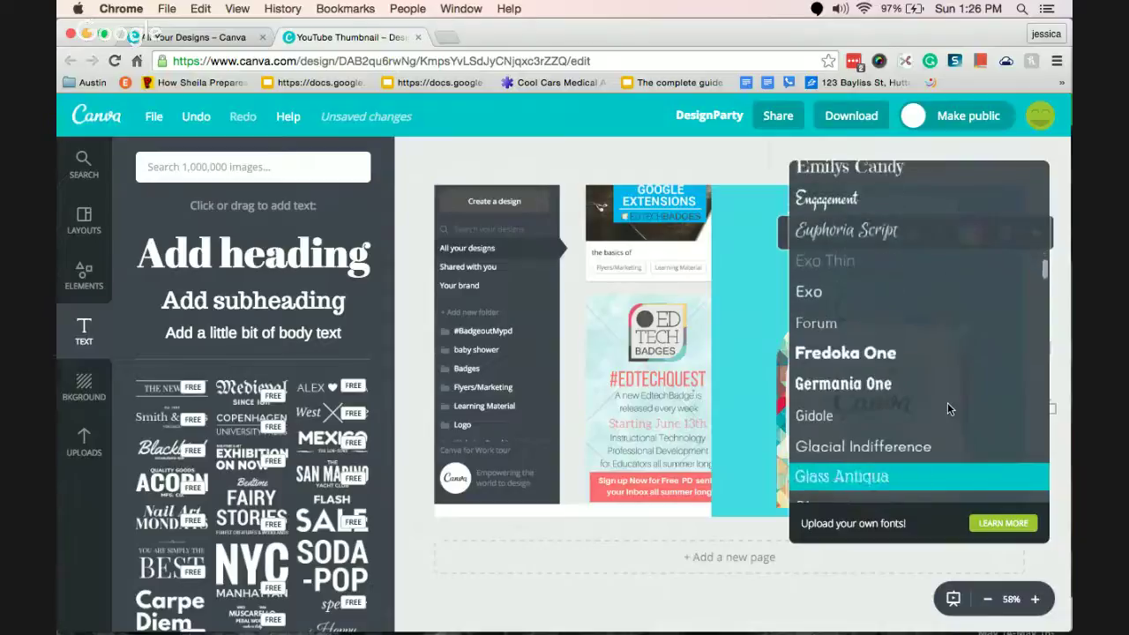
{"action": "scroll", "coordinate": [948, 402], "scroll_direction": "down", "scroll_amount": 7}
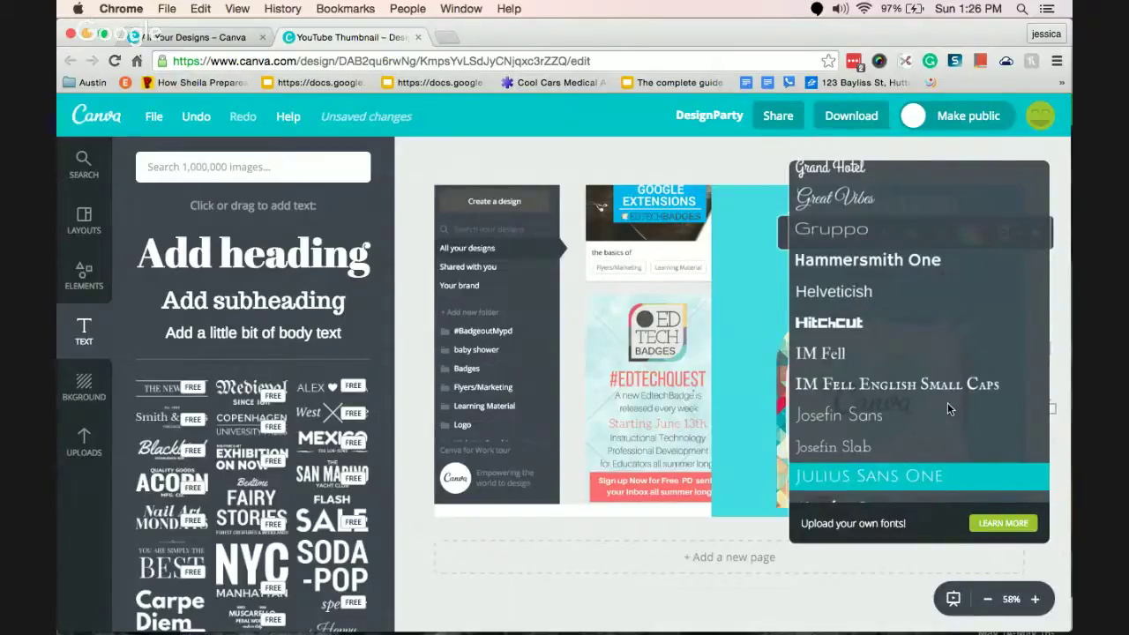
{"action": "key", "text": "Up"}
{"action": "key", "text": "Return"}
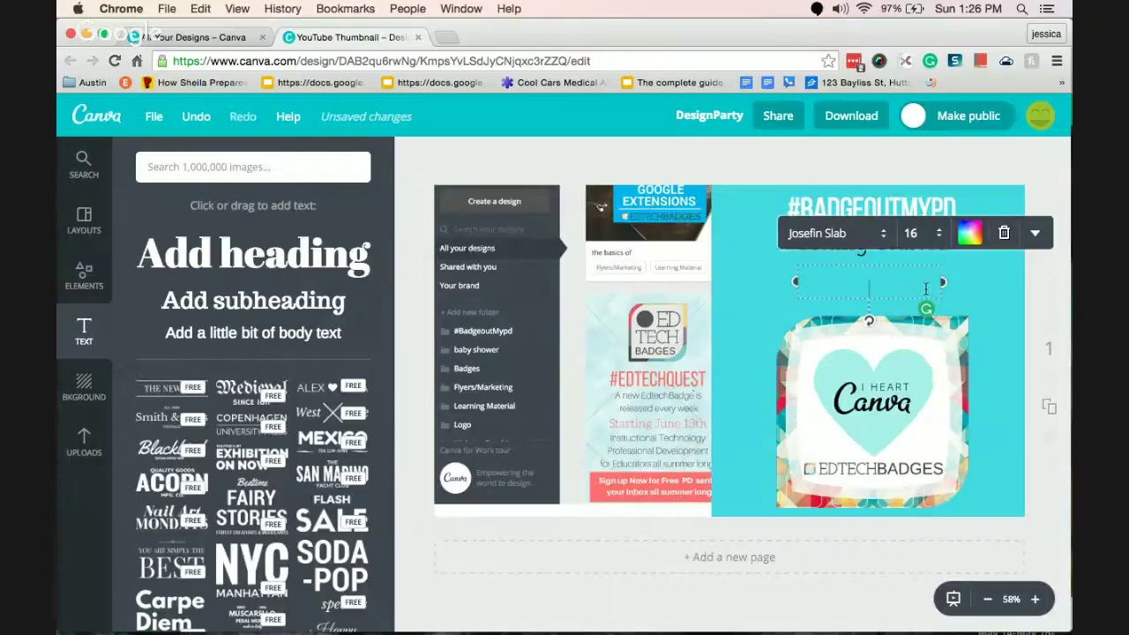
{"action": "type", "text": "Webinar"}
Raise the titles, enlarge them to size 56, and shift the teal background about 50 px right.
{"action": "left_click", "coordinate": [918, 233]}
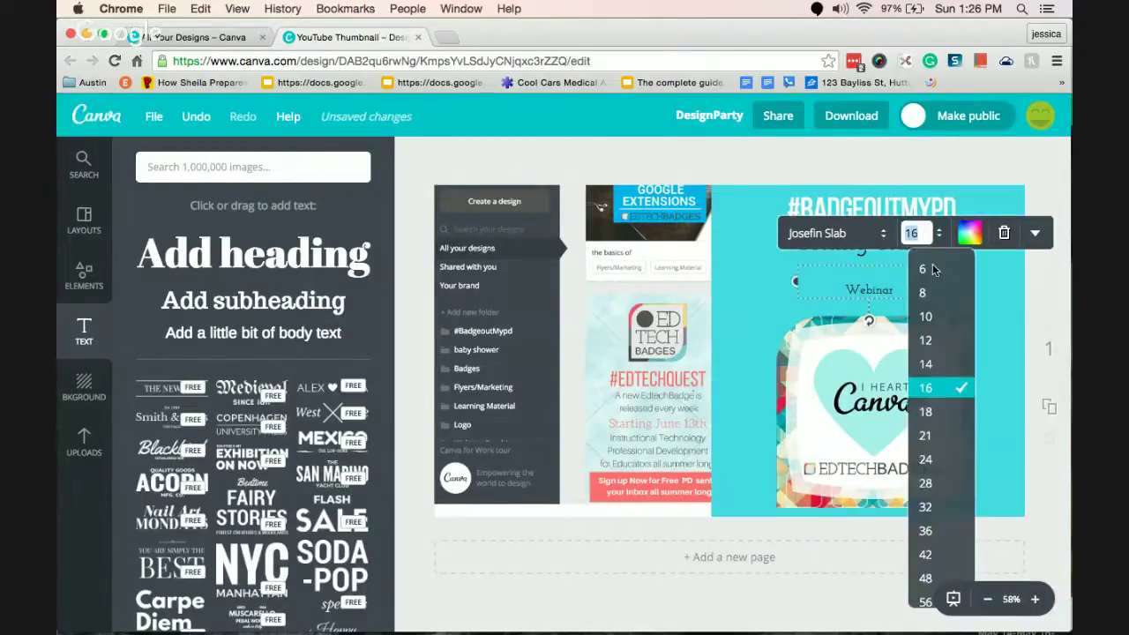
{"action": "left_click", "coordinate": [938, 530]}
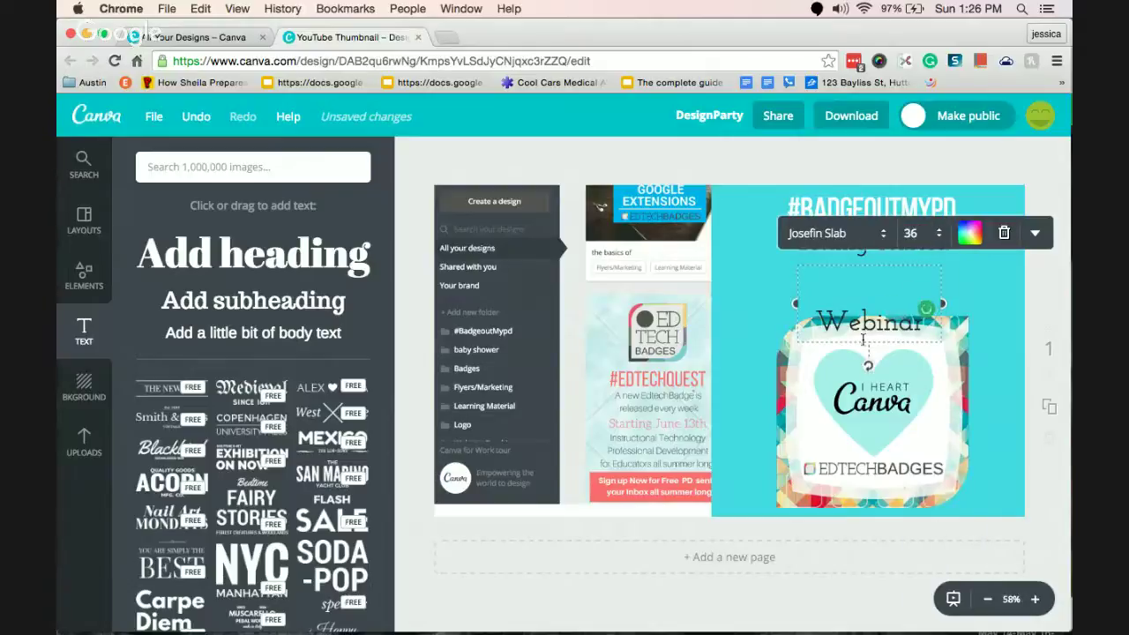
{"action": "left_click_drag", "start_coordinate": [928, 262], "coordinate": [928, 224]}
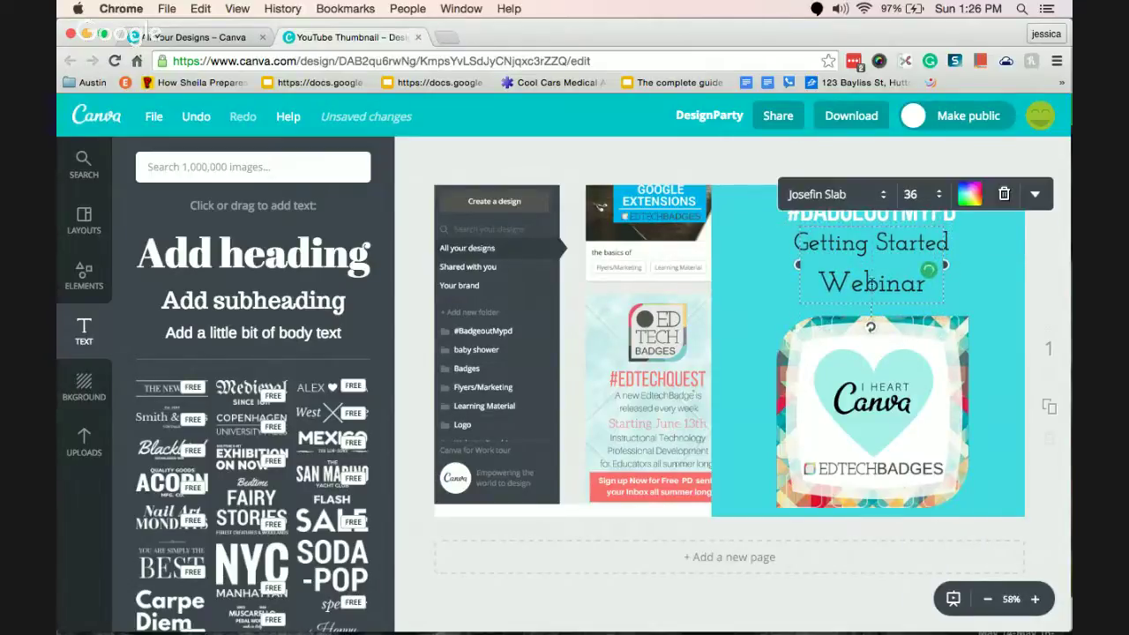
{"action": "left_click", "coordinate": [914, 194]}
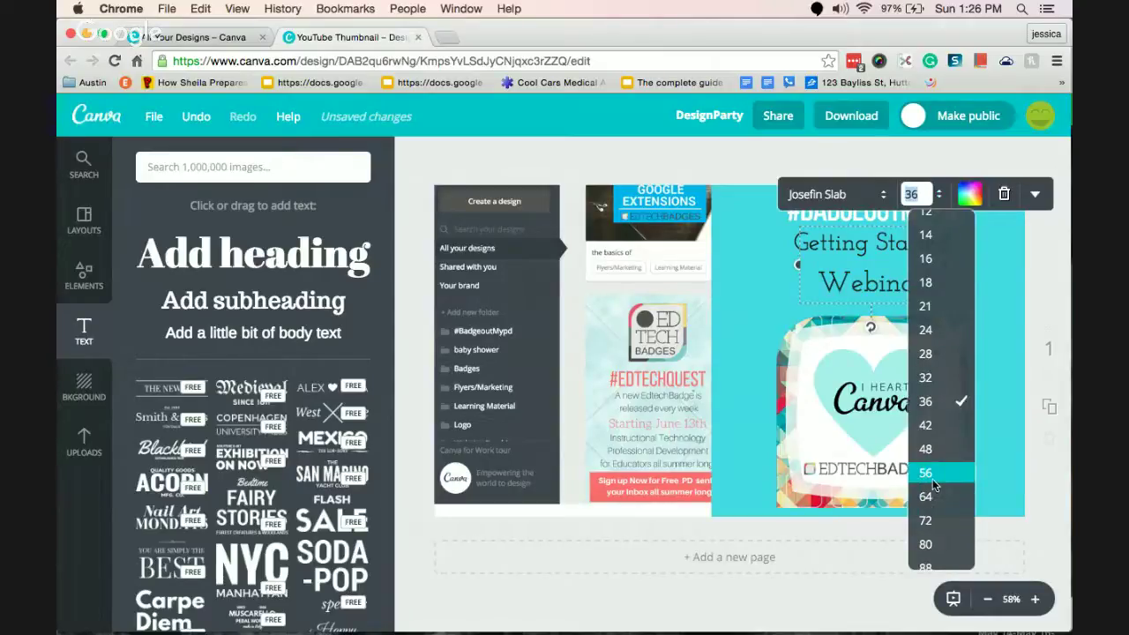
{"action": "left_click", "coordinate": [926, 474]}
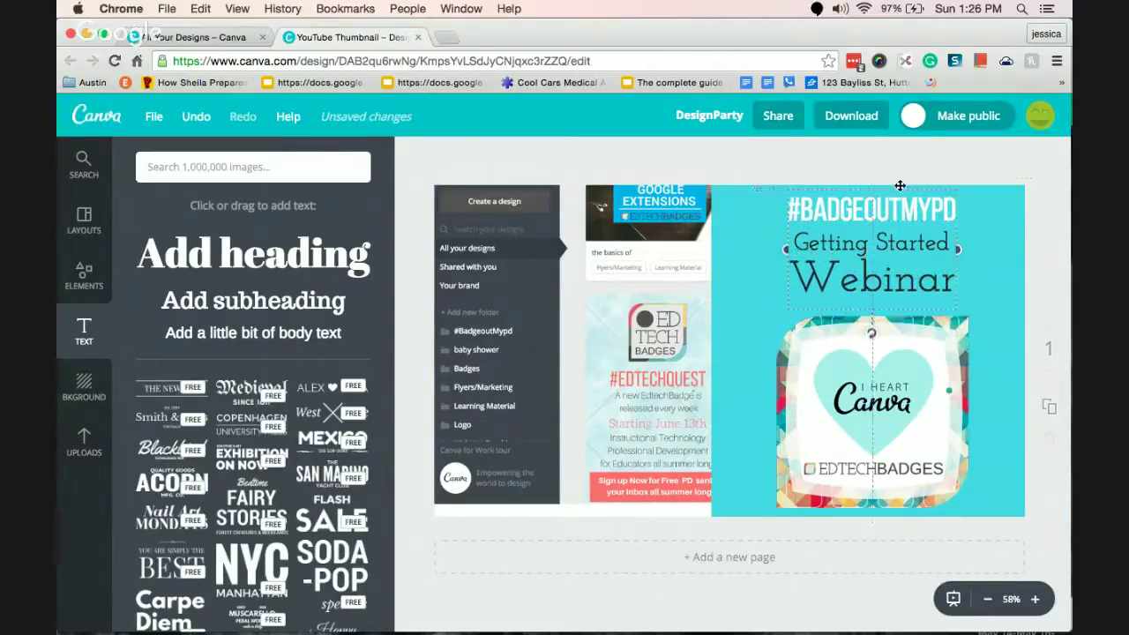
{"action": "left_click_drag", "start_coordinate": [729, 306], "coordinate": [773, 308]}
Nudge Webinar, Getting Started and the I Heart Canva badge onto the panel's centre guides.
{"action": "left_click", "coordinate": [912, 204]}
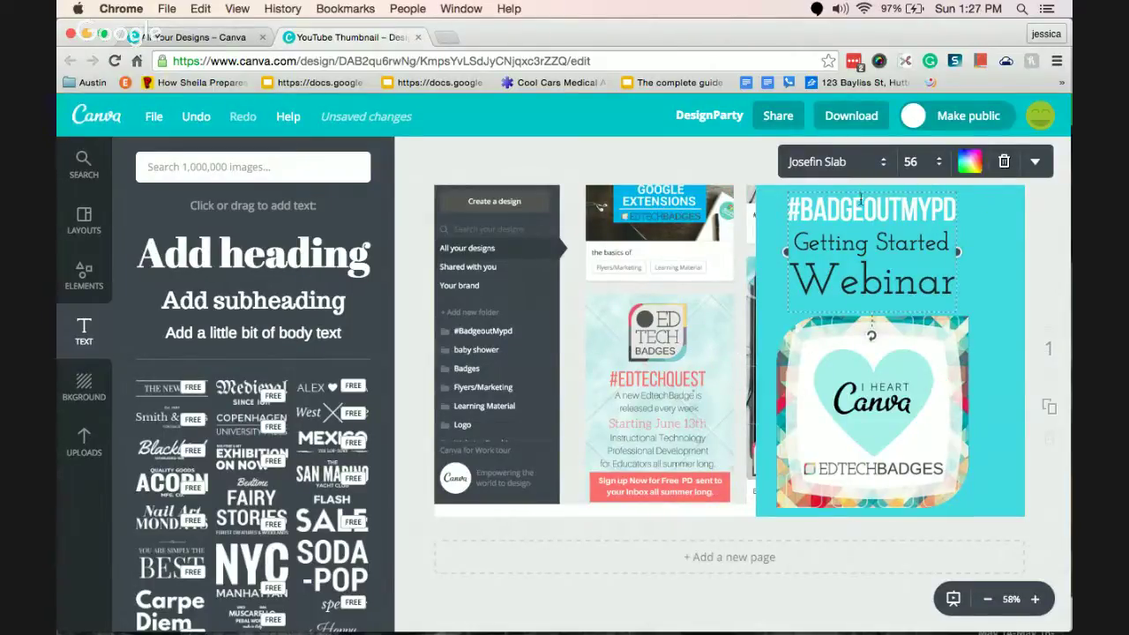
{"action": "left_click_drag", "start_coordinate": [860, 199], "coordinate": [867, 205]}
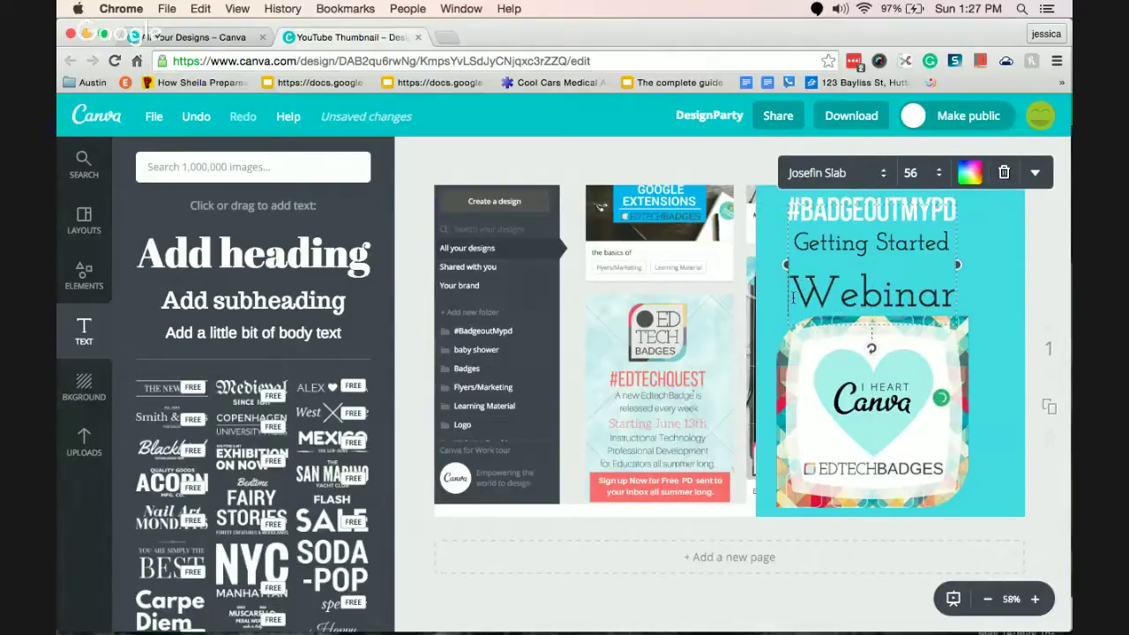
{"action": "left_click_drag", "start_coordinate": [793, 298], "coordinate": [798, 256]}
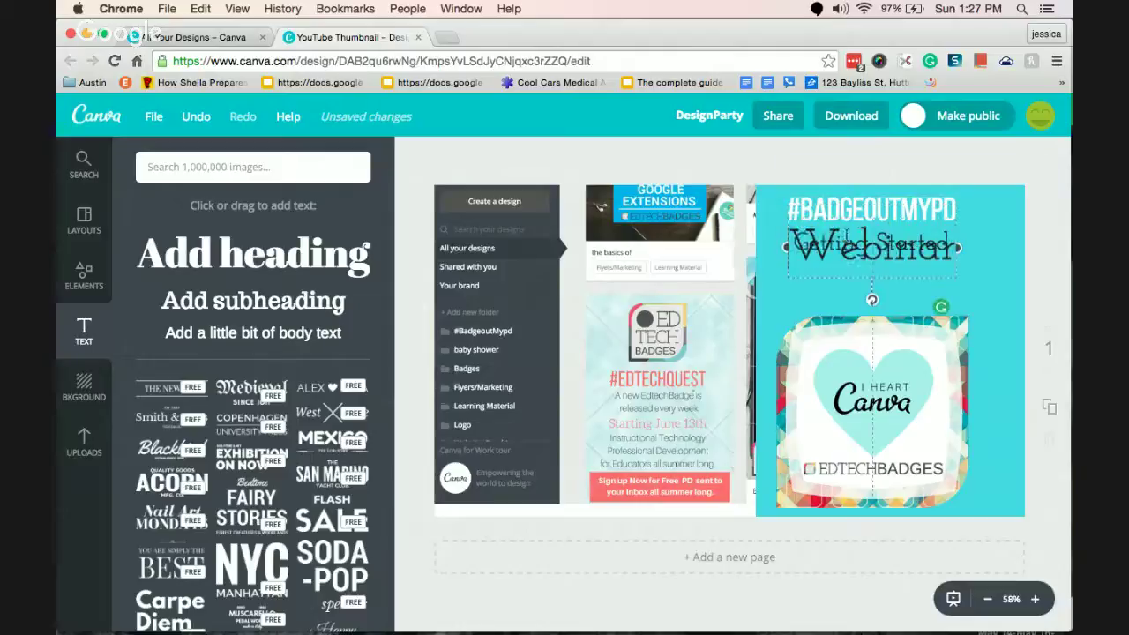
{"action": "key", "text": "ctrl+z"}
{"action": "left_click", "coordinate": [847, 246]}
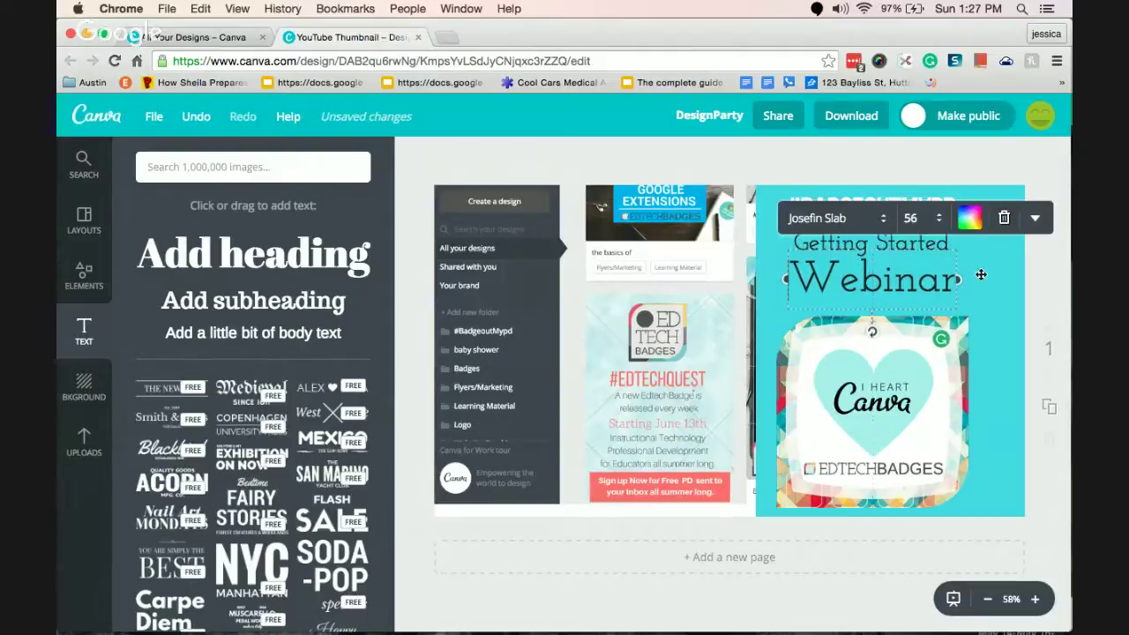
{"action": "left_click_drag", "start_coordinate": [894, 420], "coordinate": [908, 420]}
{"action": "left_click_drag", "start_coordinate": [890, 281], "coordinate": [901, 284]}
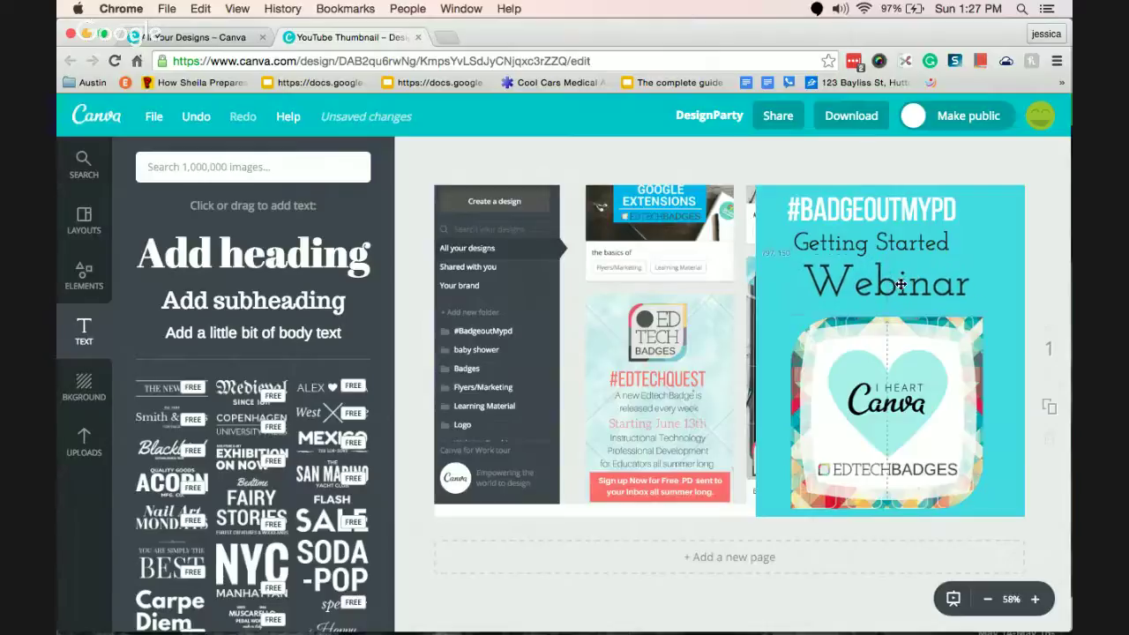
{"action": "left_click_drag", "start_coordinate": [889, 236], "coordinate": [903, 210]}
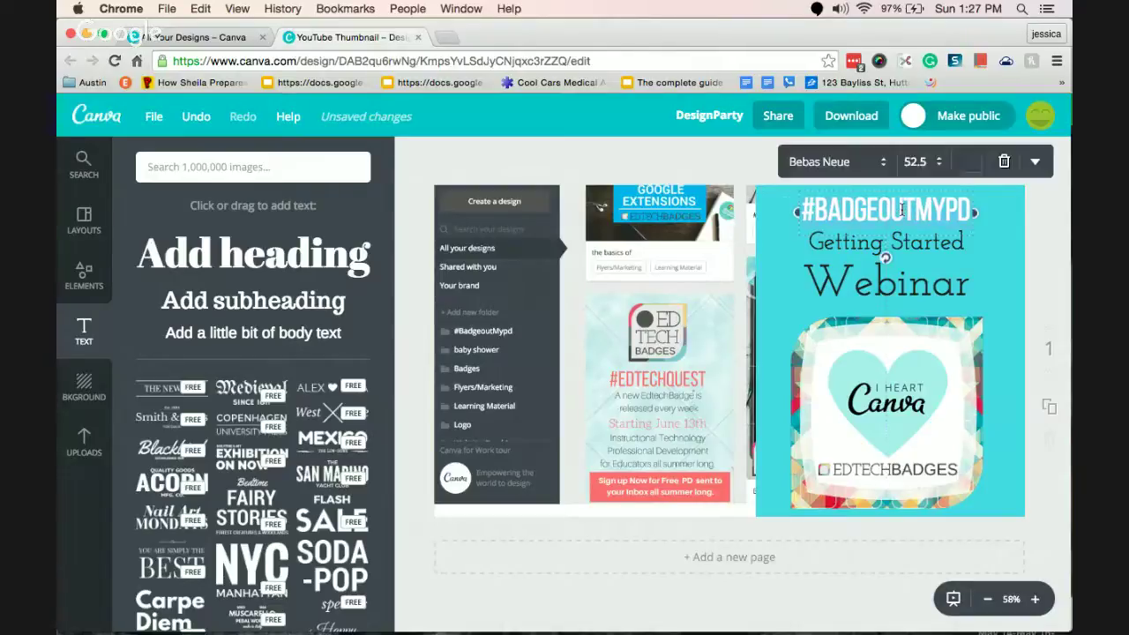
Give the #BADGEOUTMYPD hashtag a near-white custom colour from the colour wheel.
{"action": "left_click", "coordinate": [969, 164]}
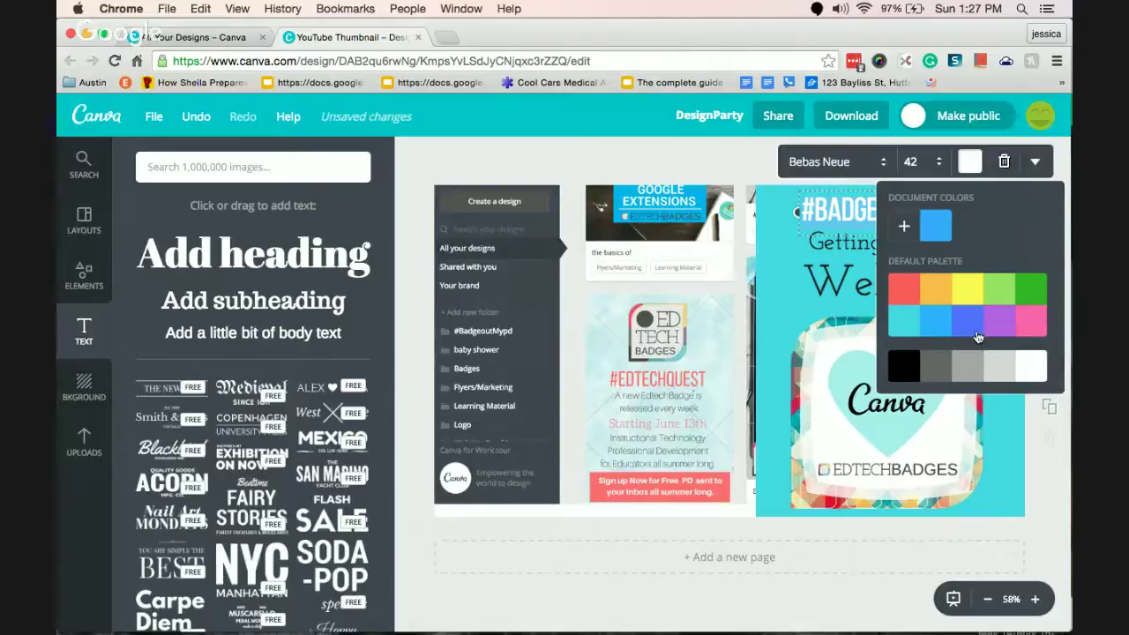
{"action": "left_click", "coordinate": [905, 226]}
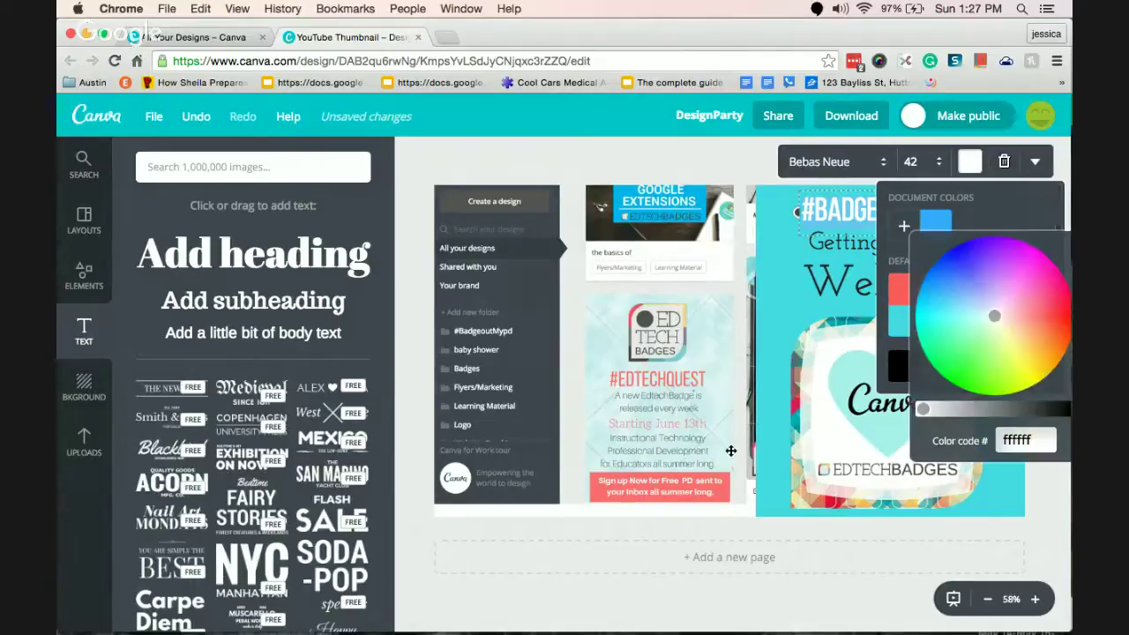
{"action": "left_click_drag", "start_coordinate": [995, 318], "coordinate": [1041, 316]}
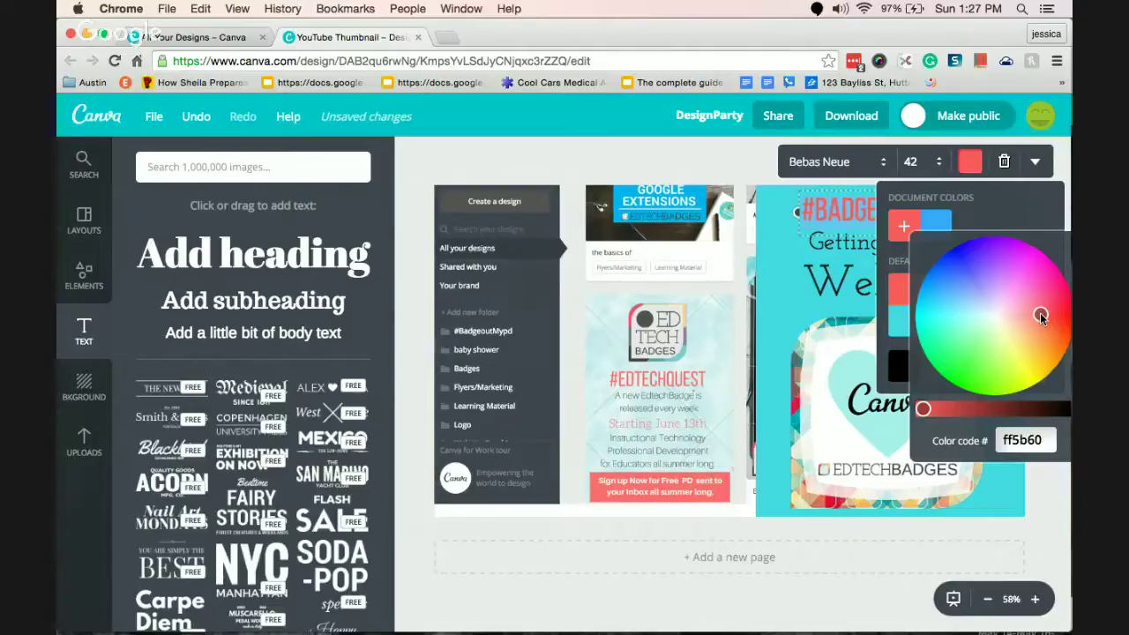
{"action": "left_click_drag", "start_coordinate": [1042, 316], "coordinate": [1043, 329]}
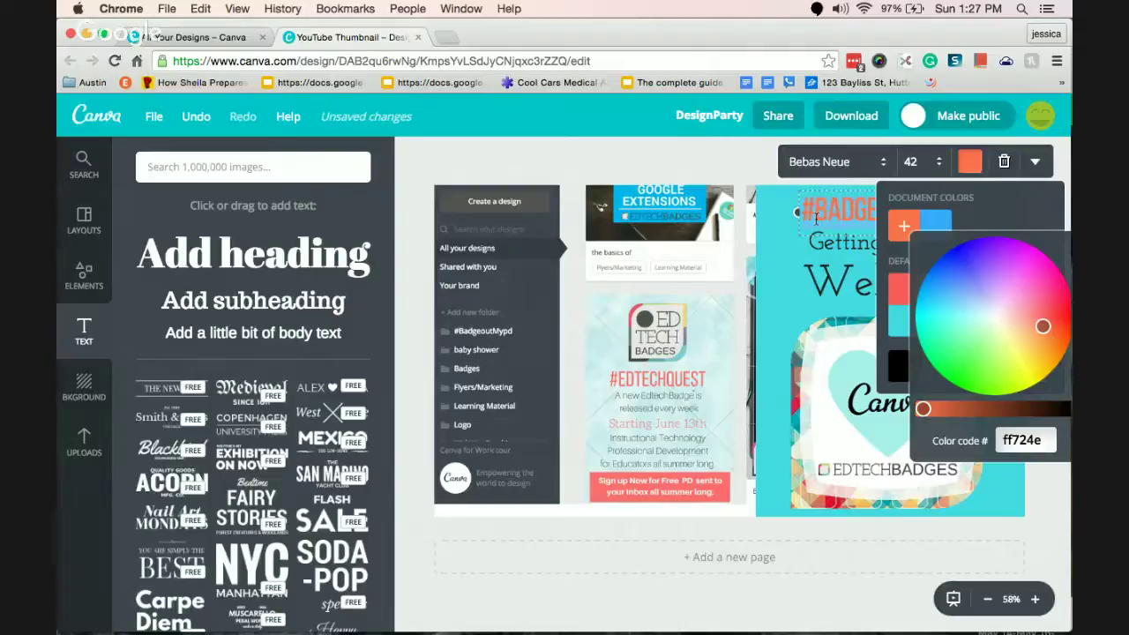
{"action": "left_click_drag", "start_coordinate": [1044, 327], "coordinate": [1009, 336]}
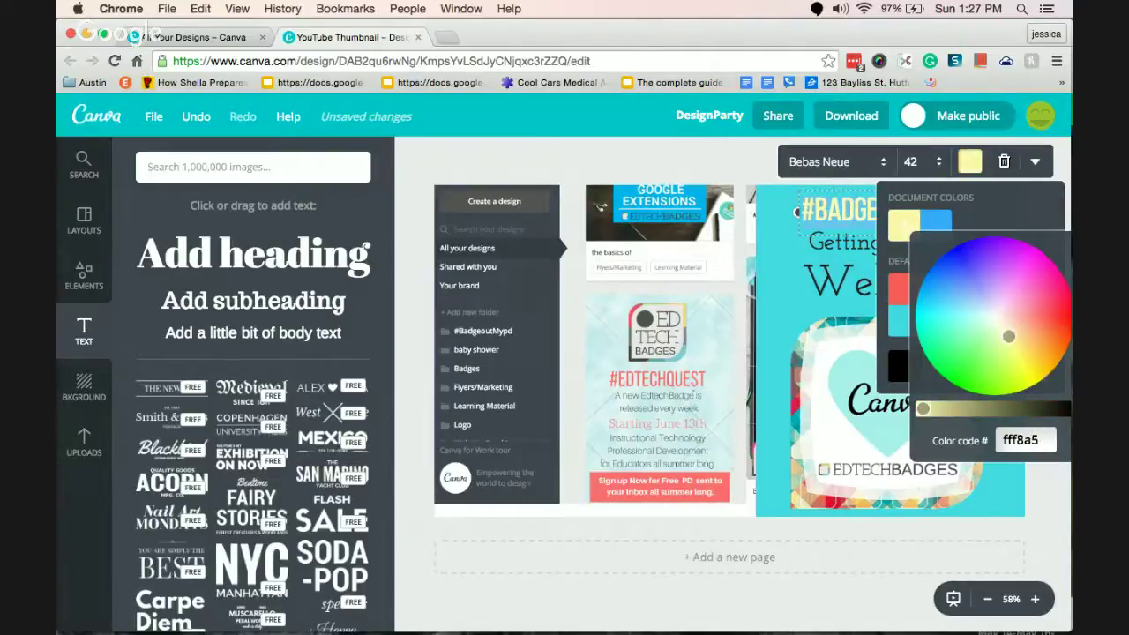
Recentre the Webinar title on the teal panel.
{"action": "left_click", "coordinate": [742, 156]}
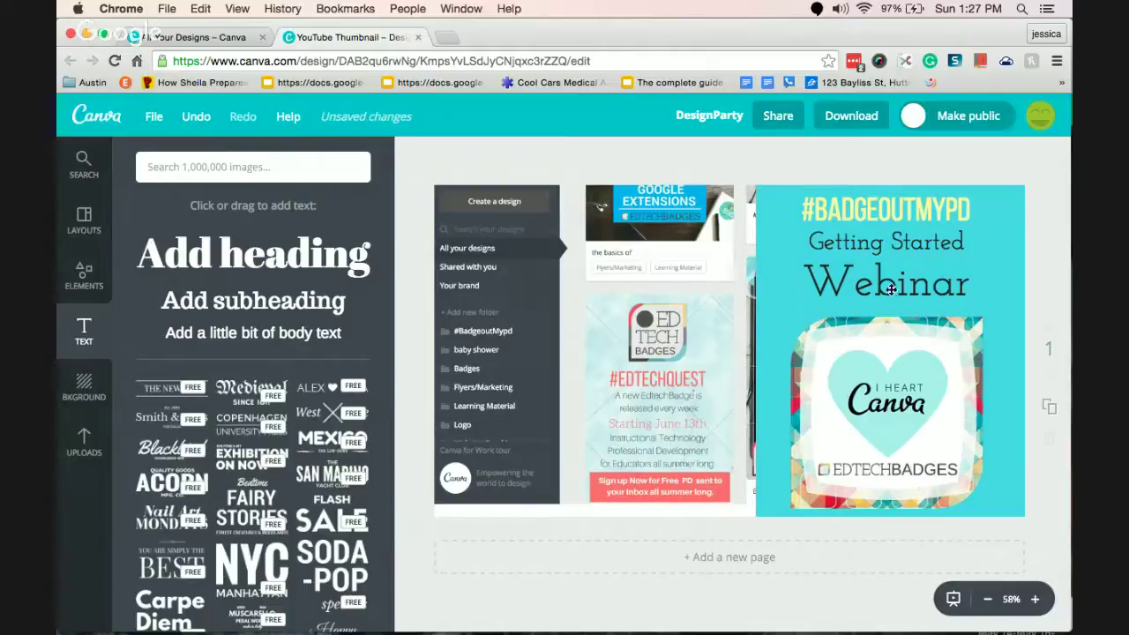
{"action": "left_click_drag", "start_coordinate": [889, 284], "coordinate": [888, 282]}
{"action": "left_click", "coordinate": [852, 116]}
Download the design as a JPG, saved to Documents as Canva-Thumbnailyoutube.jpg.
{"action": "left_click", "coordinate": [848, 199]}
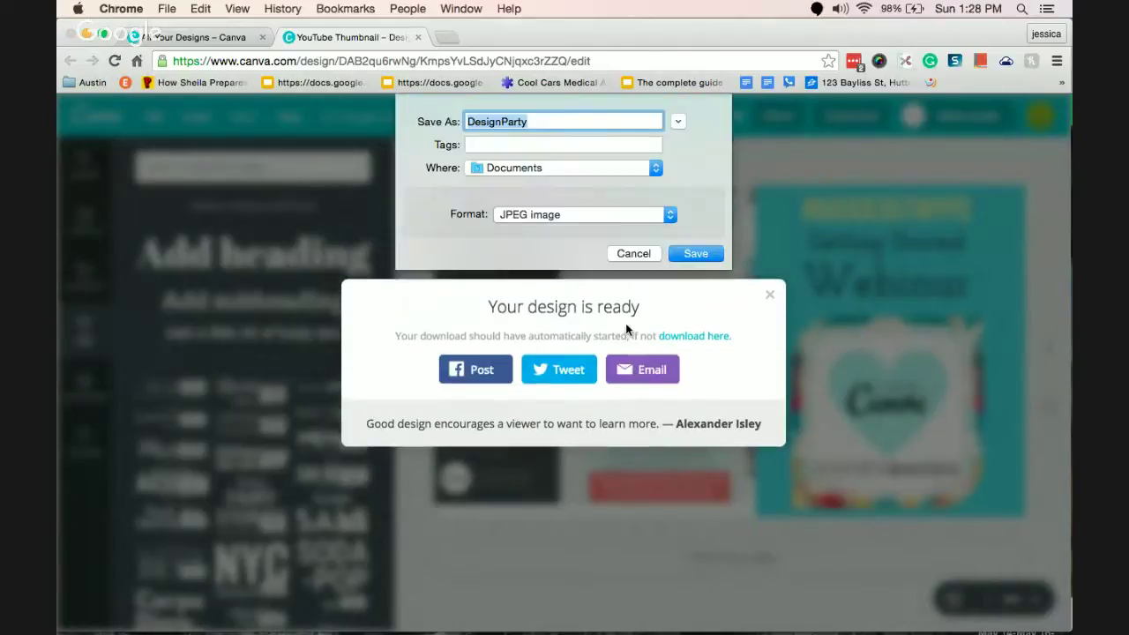
{"action": "key", "text": "BackSpace"}
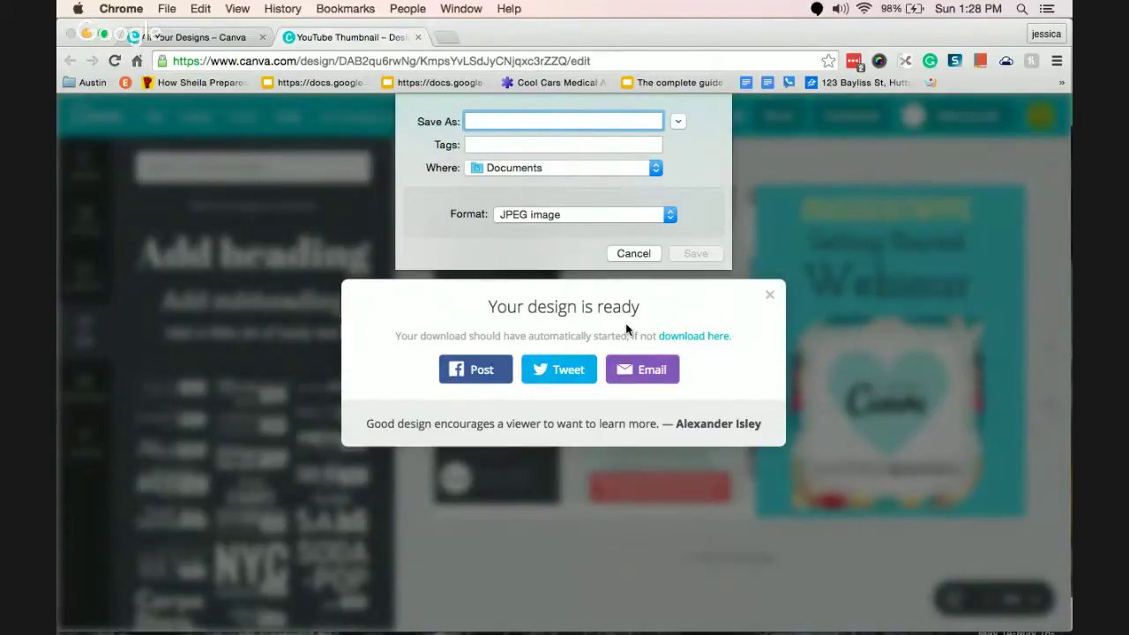
{"action": "type", "text": "Canva-Thumb"}
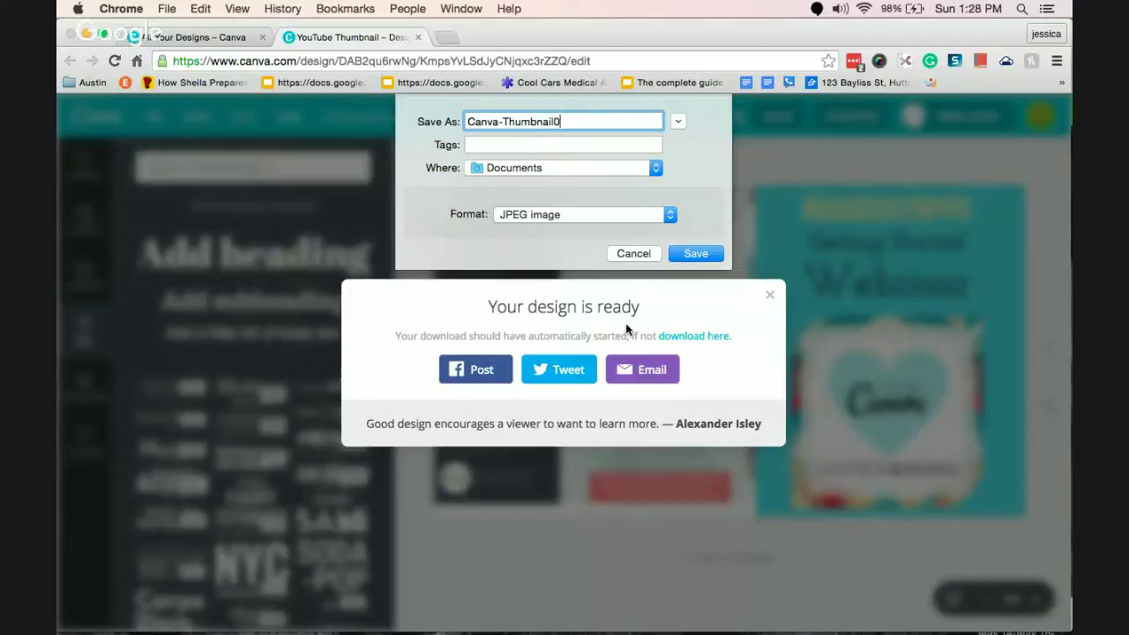
{"action": "type", "text": "nailyoutube"}
{"action": "key", "text": "Return"}
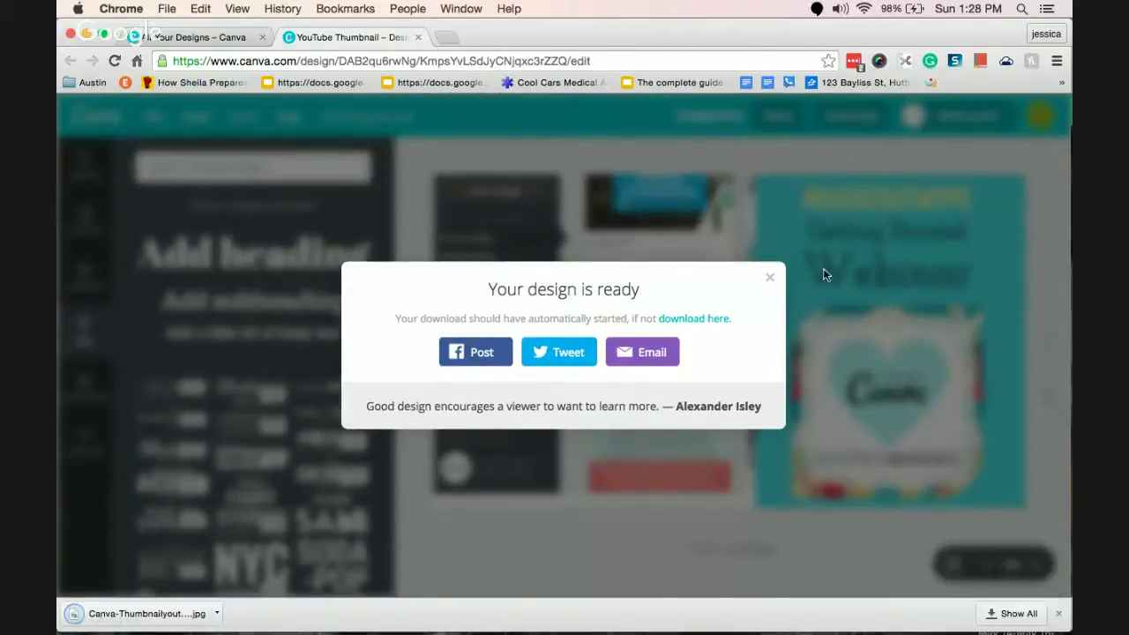
{"action": "left_click", "coordinate": [770, 277]}
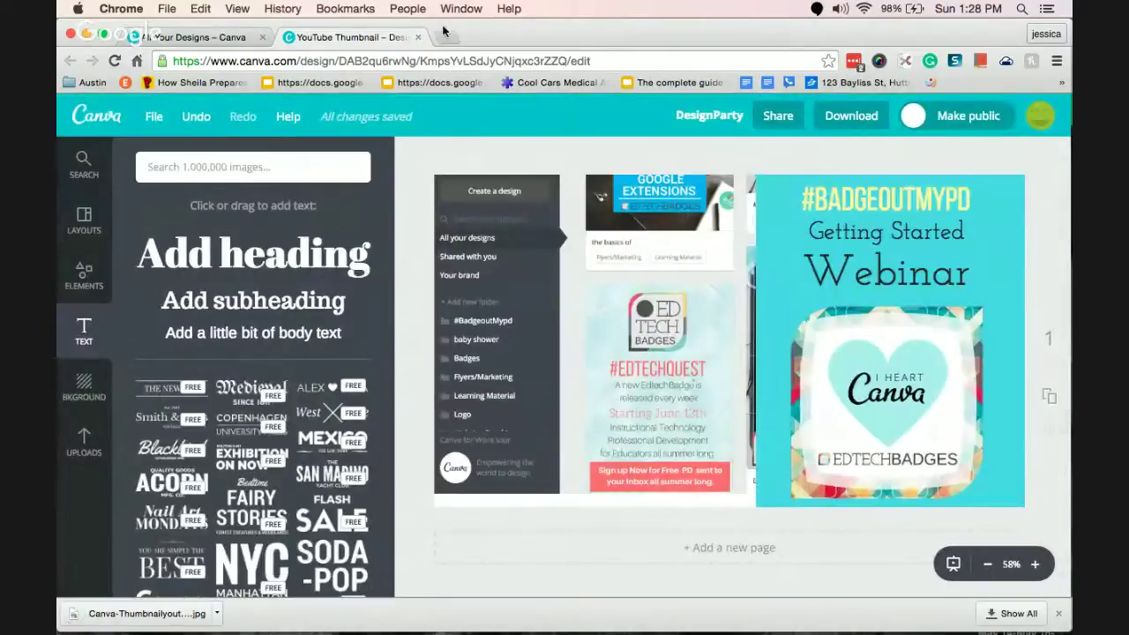
Move the DesignParty design into the Personal folder on Your Designs.
{"action": "left_click", "coordinate": [181, 37]}
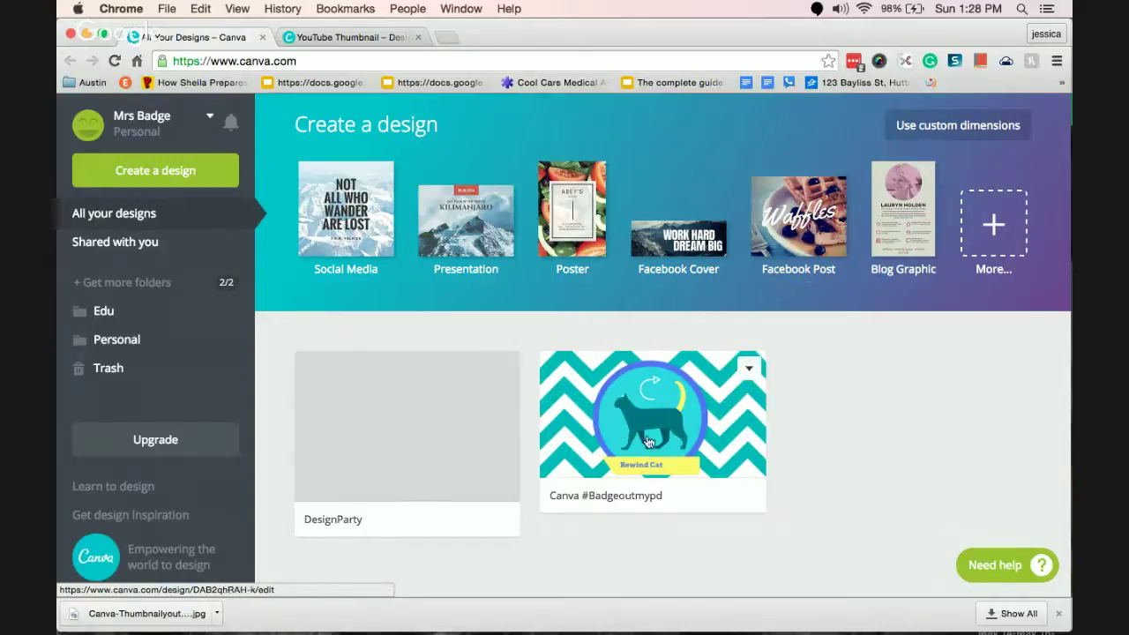
{"action": "left_click_drag", "start_coordinate": [489, 433], "coordinate": [109, 305]}
{"action": "left_click_drag", "start_coordinate": [516, 427], "coordinate": [116, 341]}
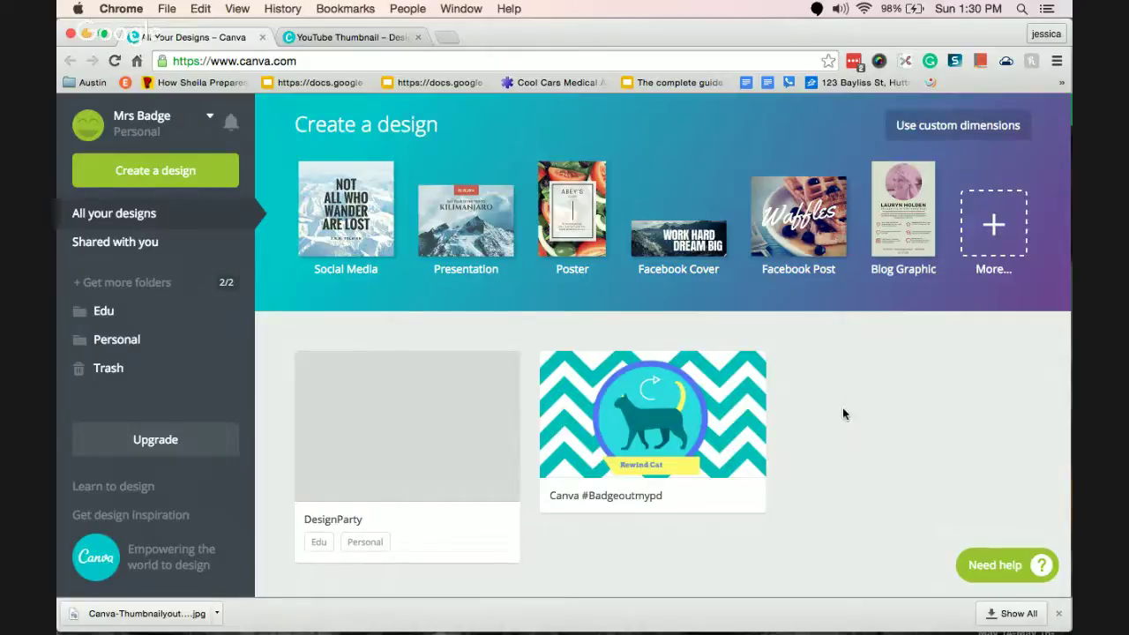
Switch to the YouTube Creator Studio live events page.
{"action": "mouse_move", "coordinate": [274, 632]}
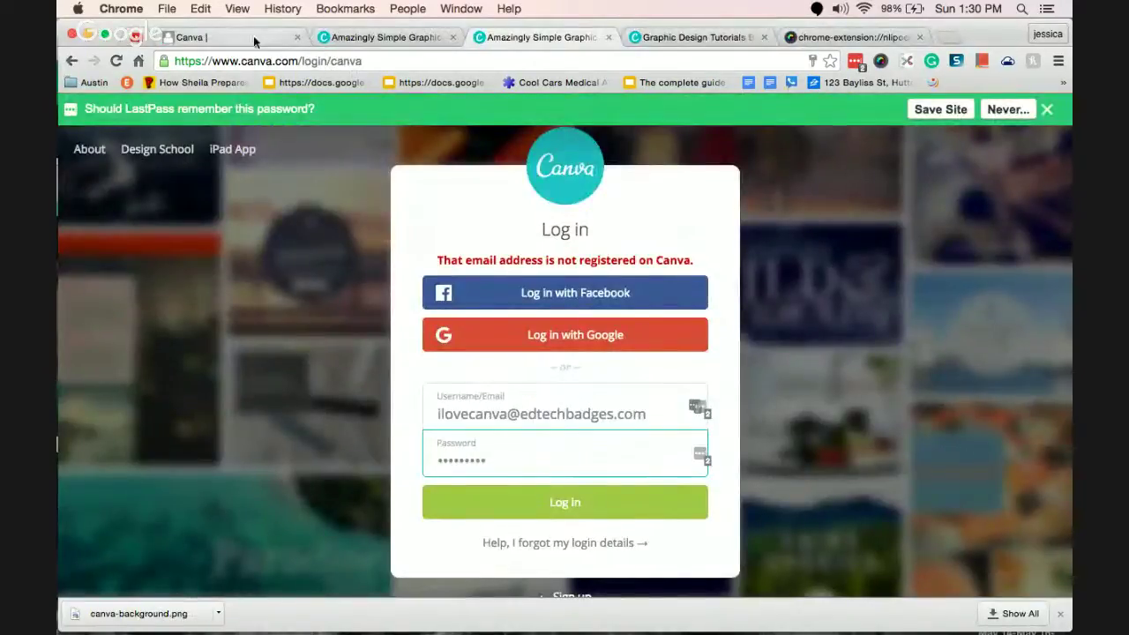
{"action": "left_click", "coordinate": [205, 37]}
{"action": "mouse_move", "coordinate": [577, 608]}
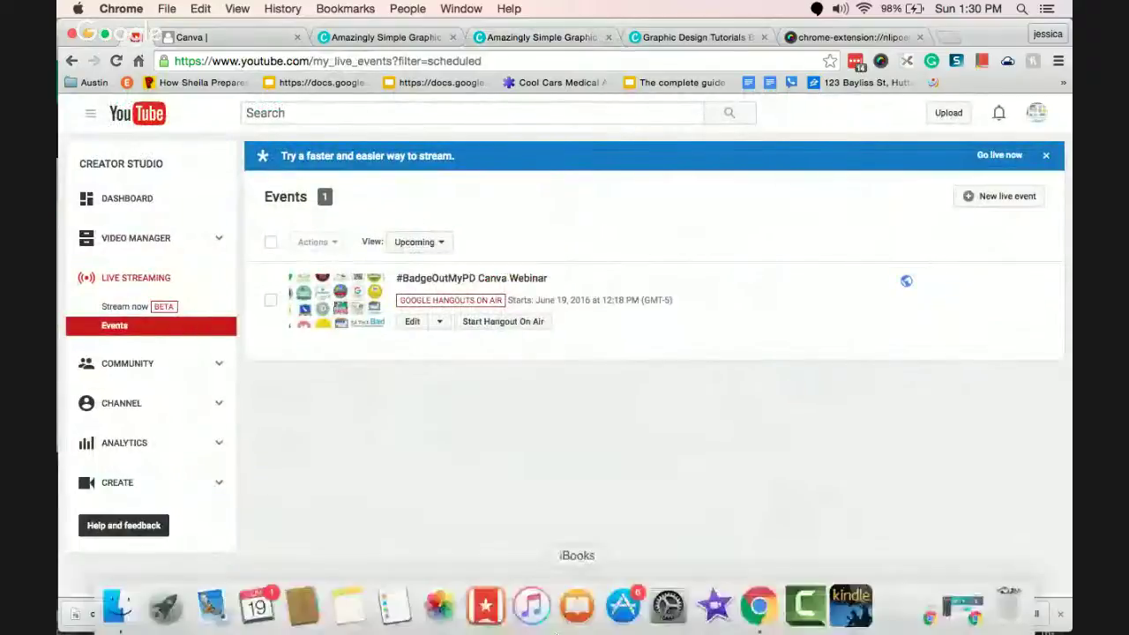